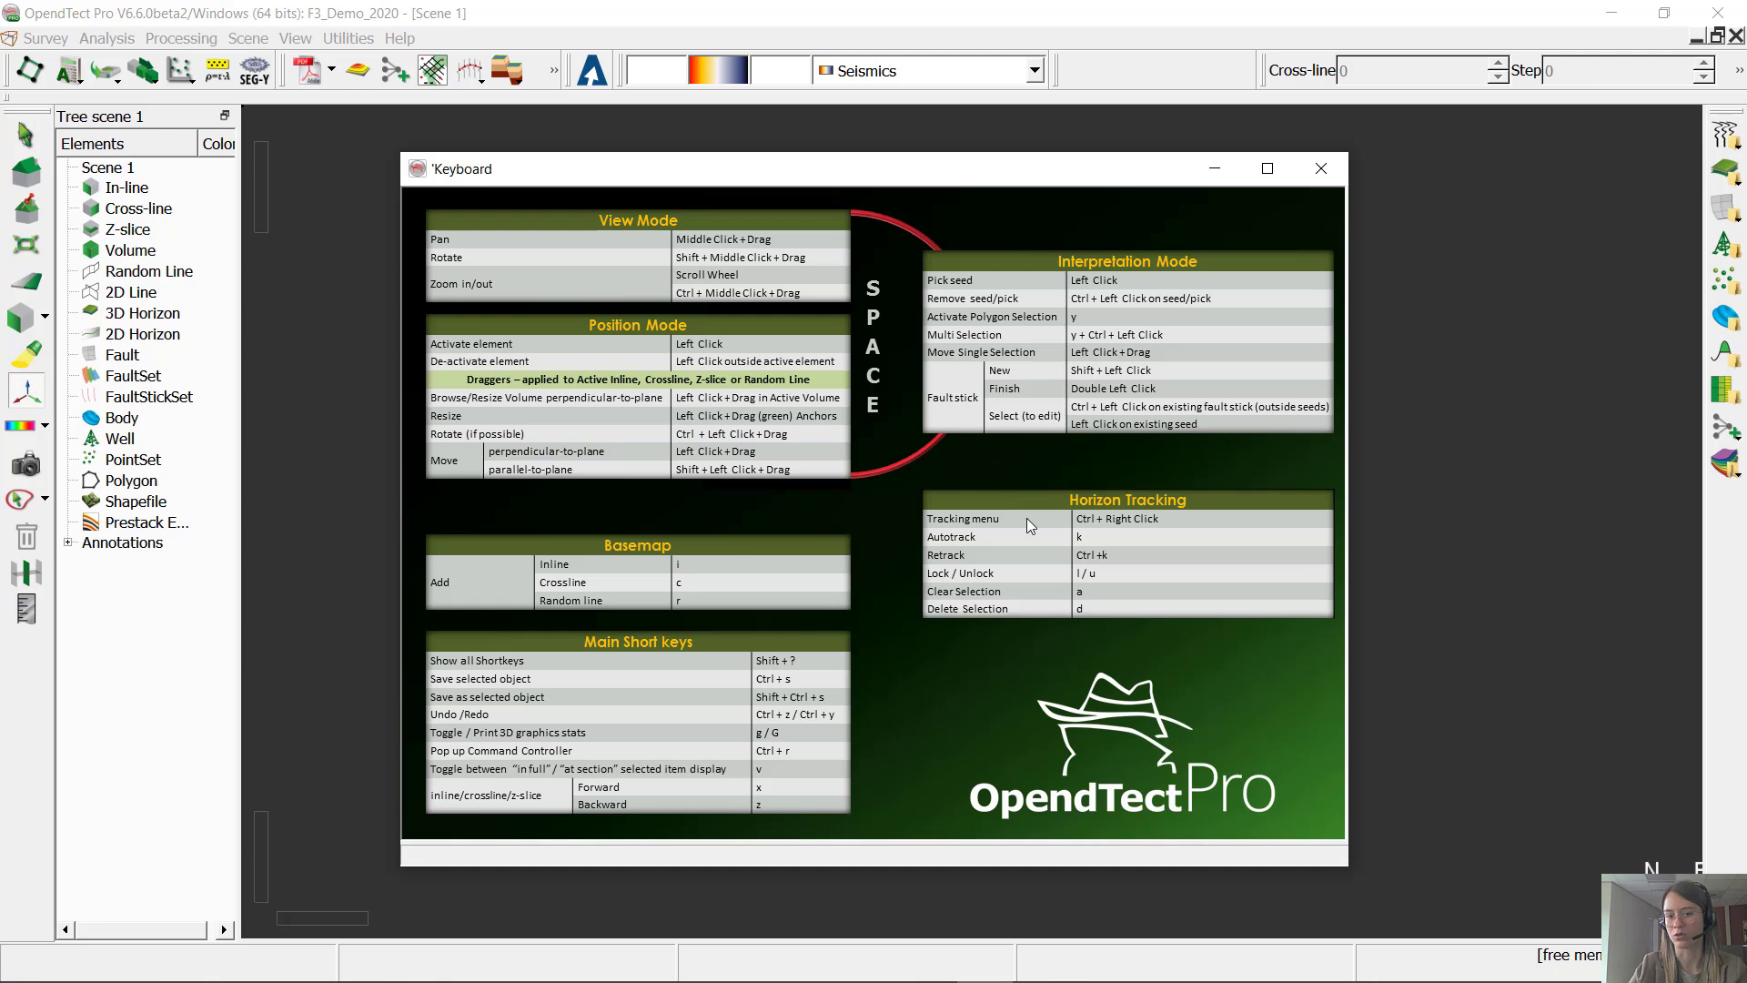
Step: Close the keyboard shortcut overview and pre-load the 4 Dip steered median filter seismic cube over its full volume
click(1321, 169)
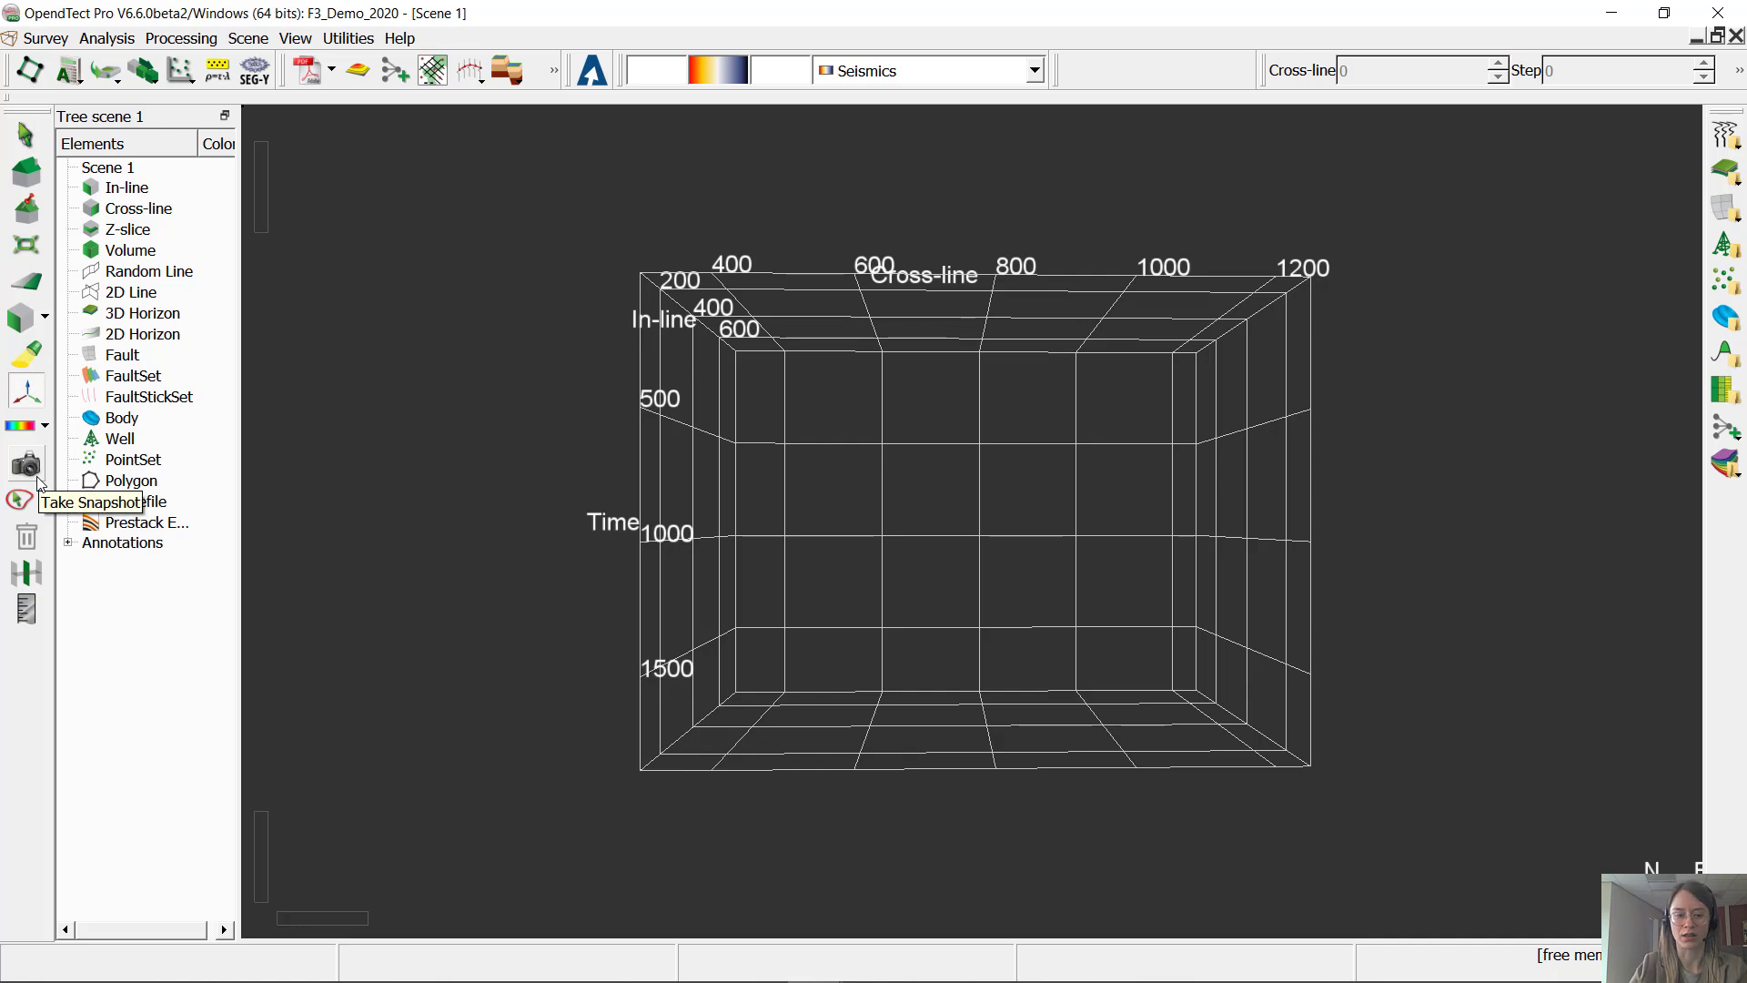
click(64, 45)
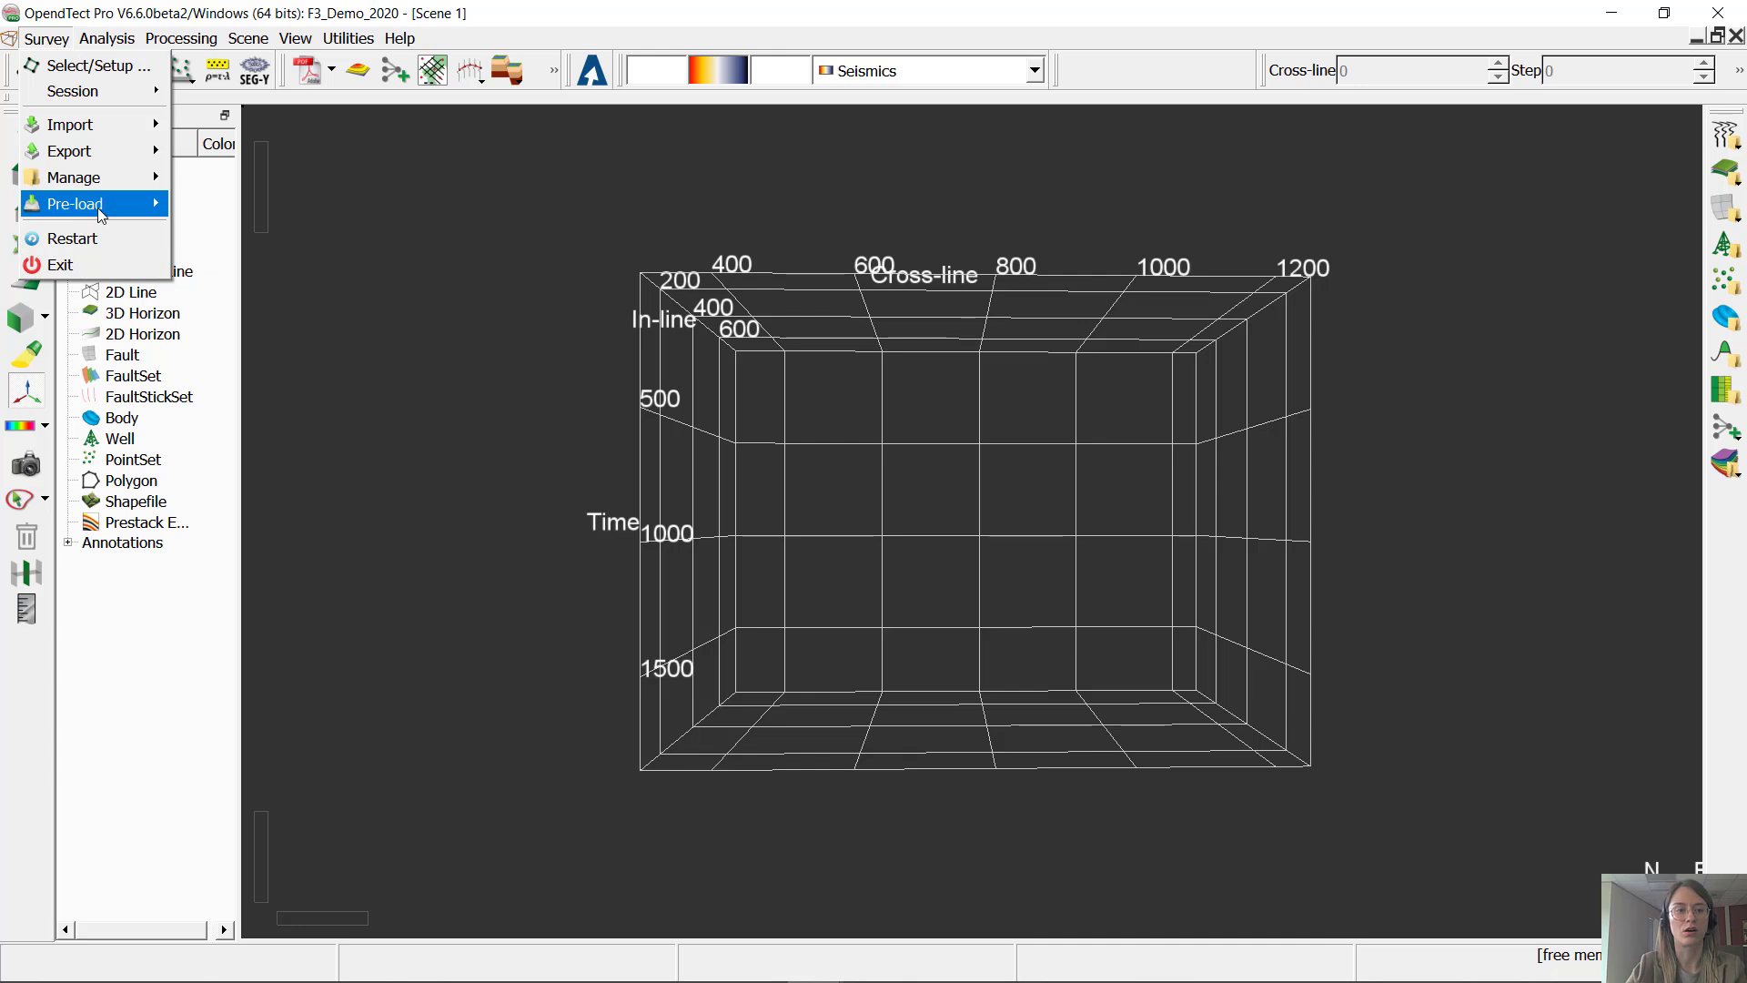
mouse_move(143, 211)
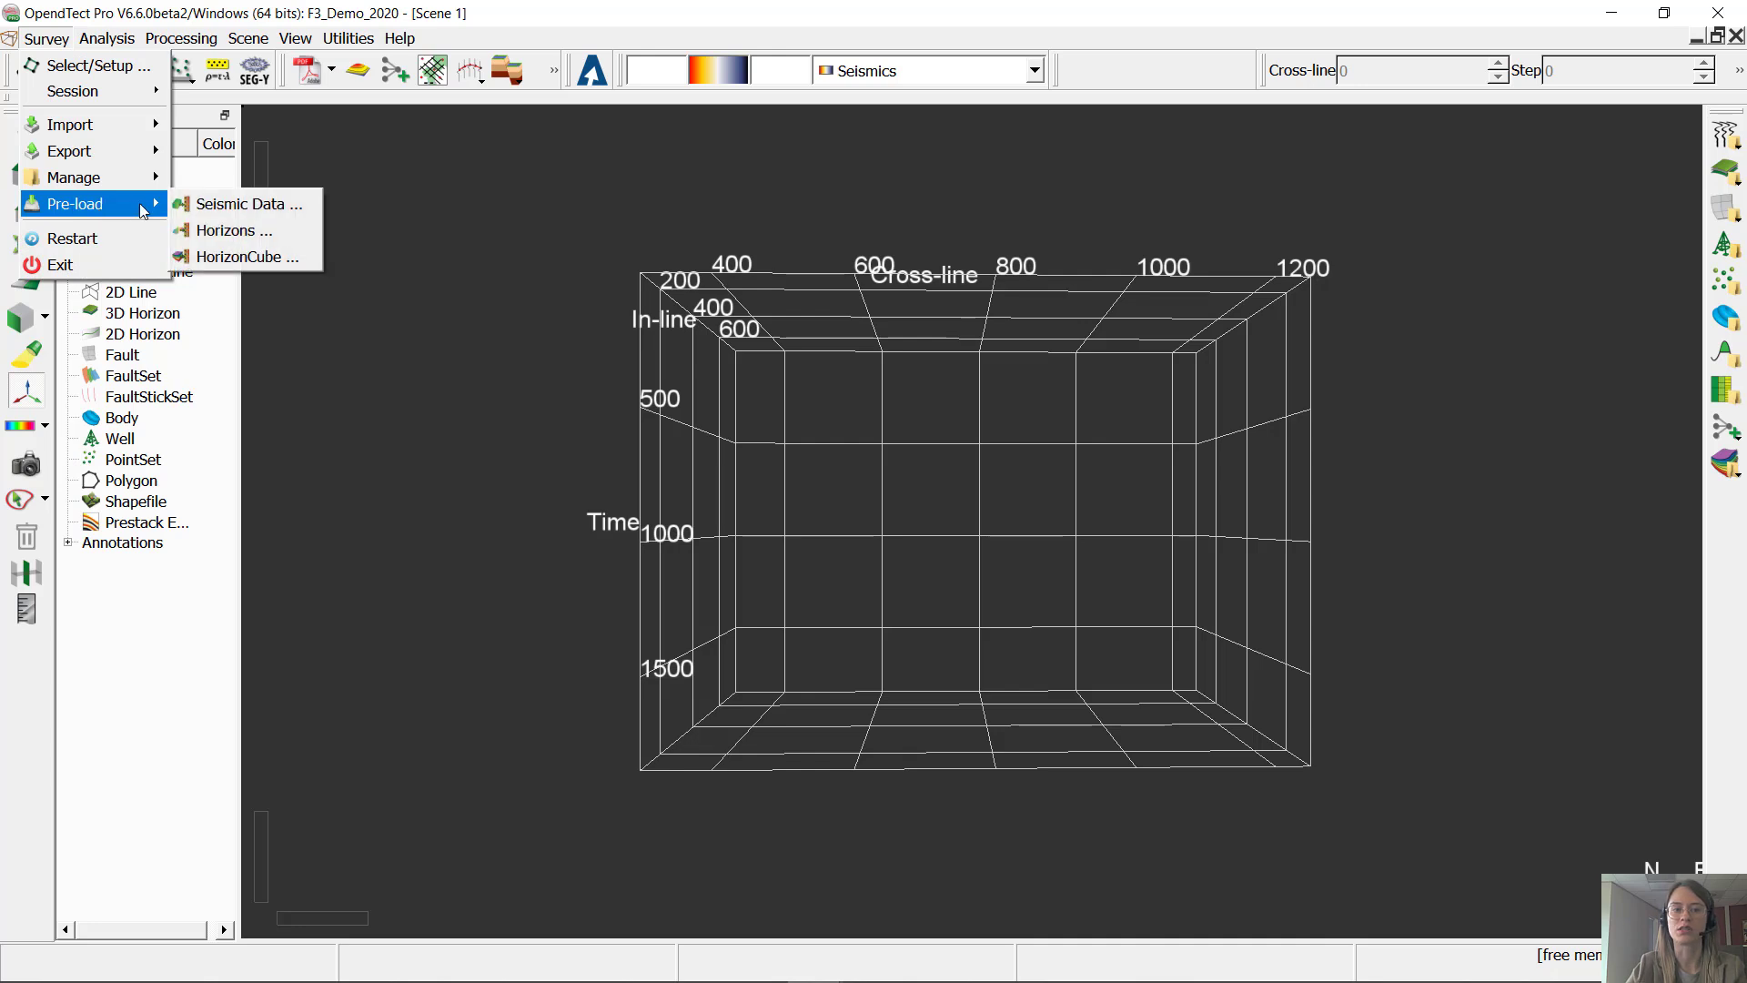
click(312, 208)
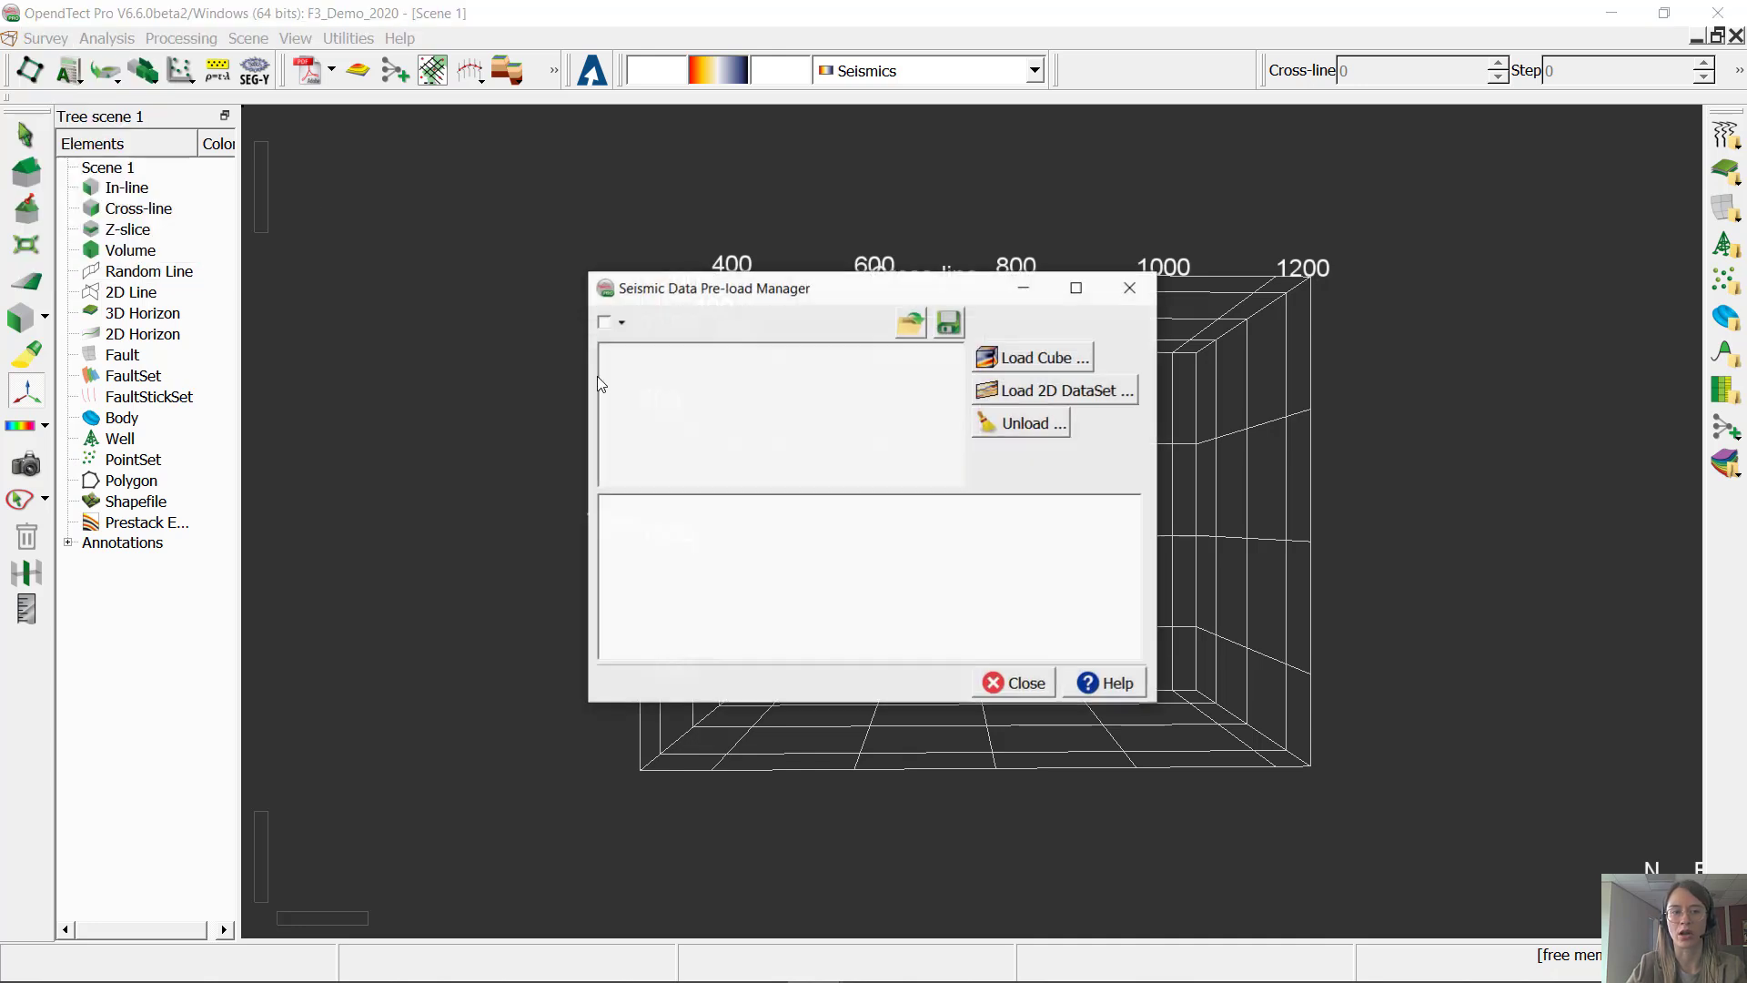
click(1062, 359)
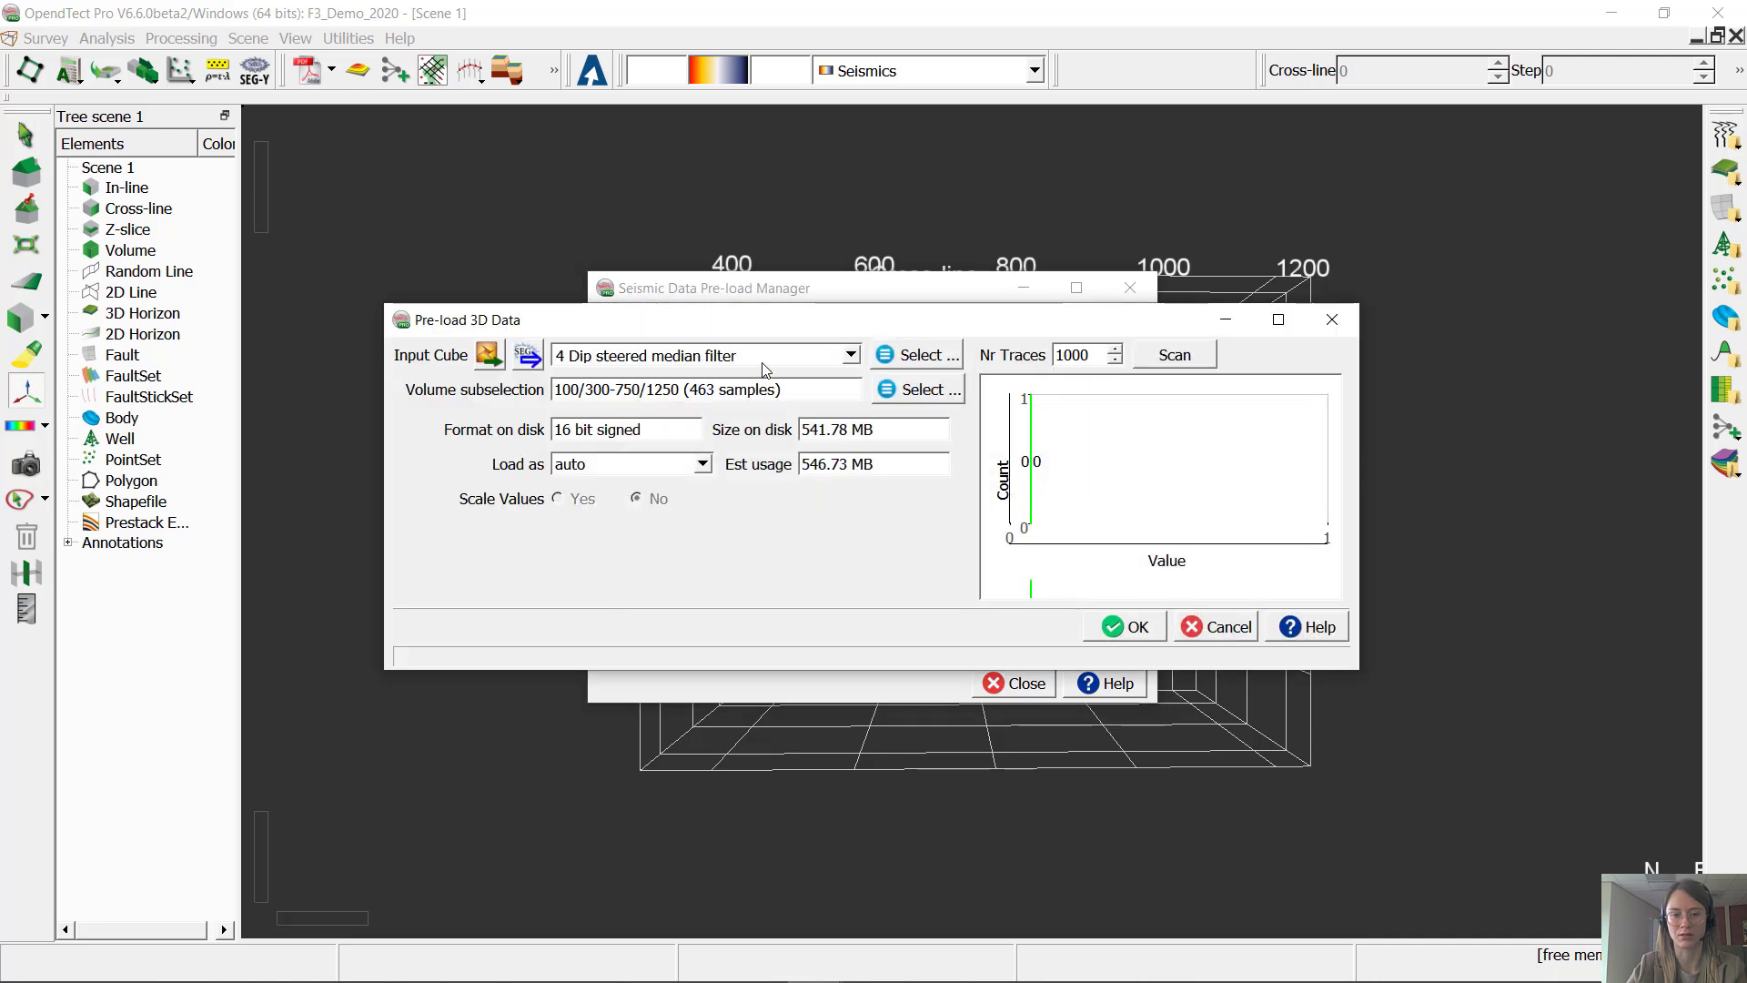
click(1130, 627)
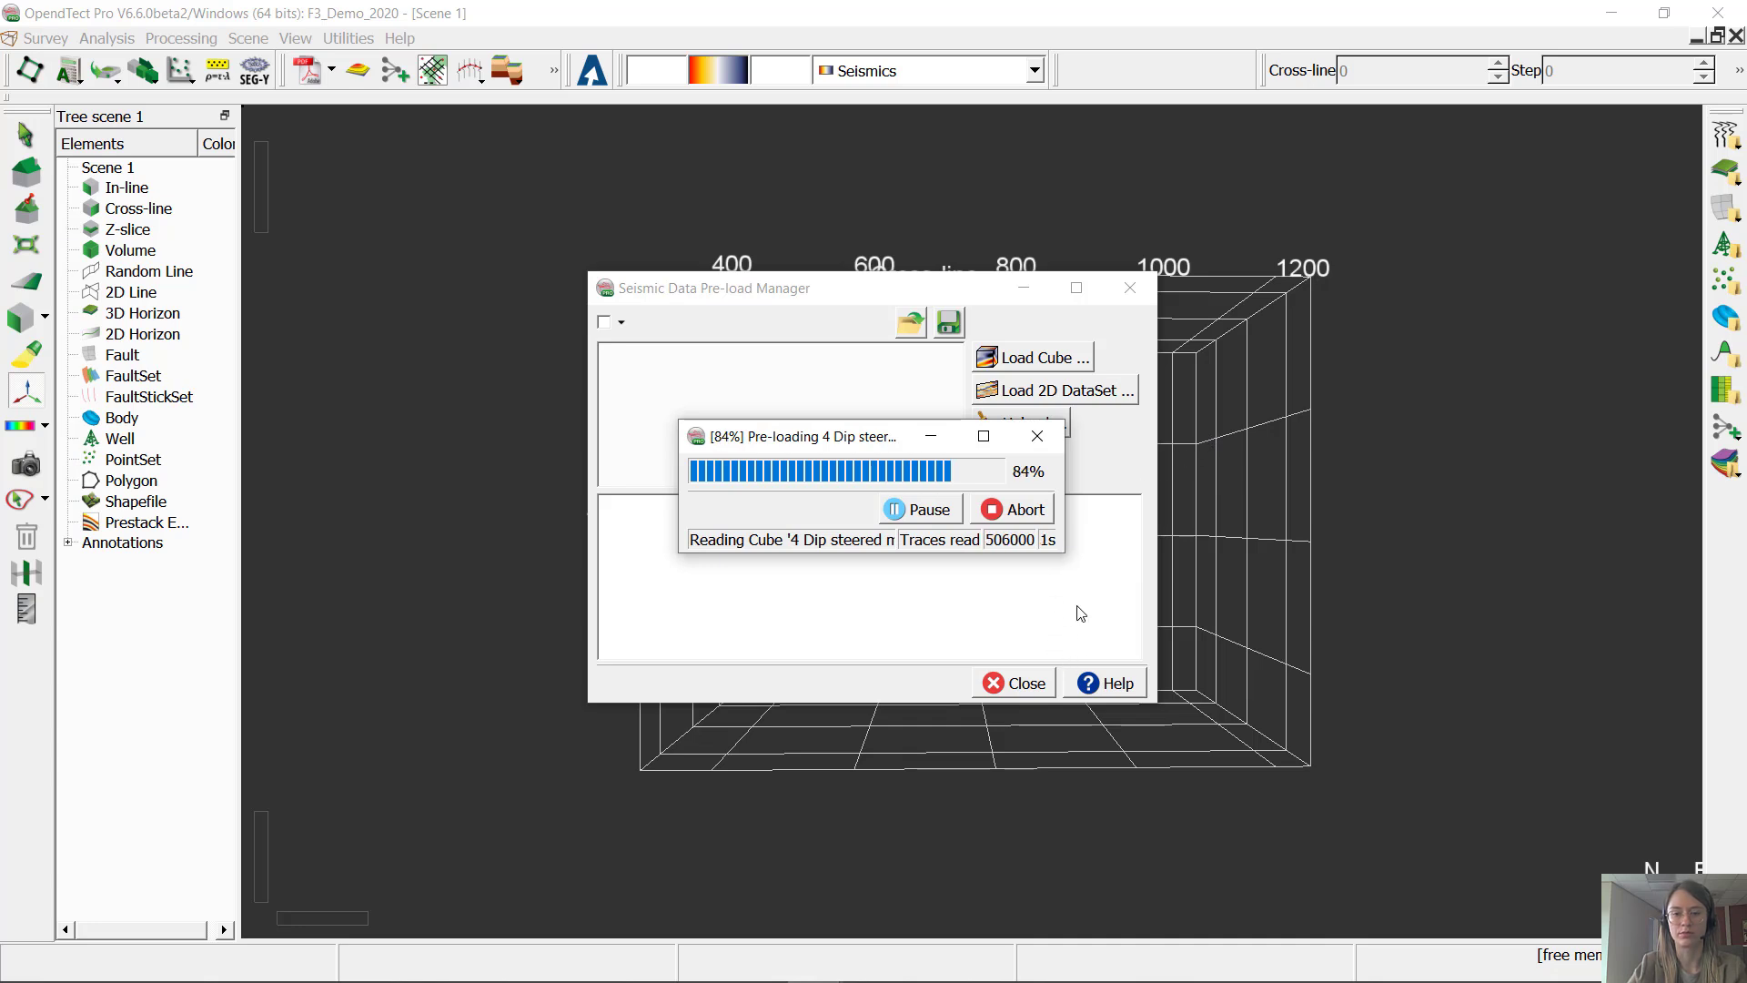
click(1023, 692)
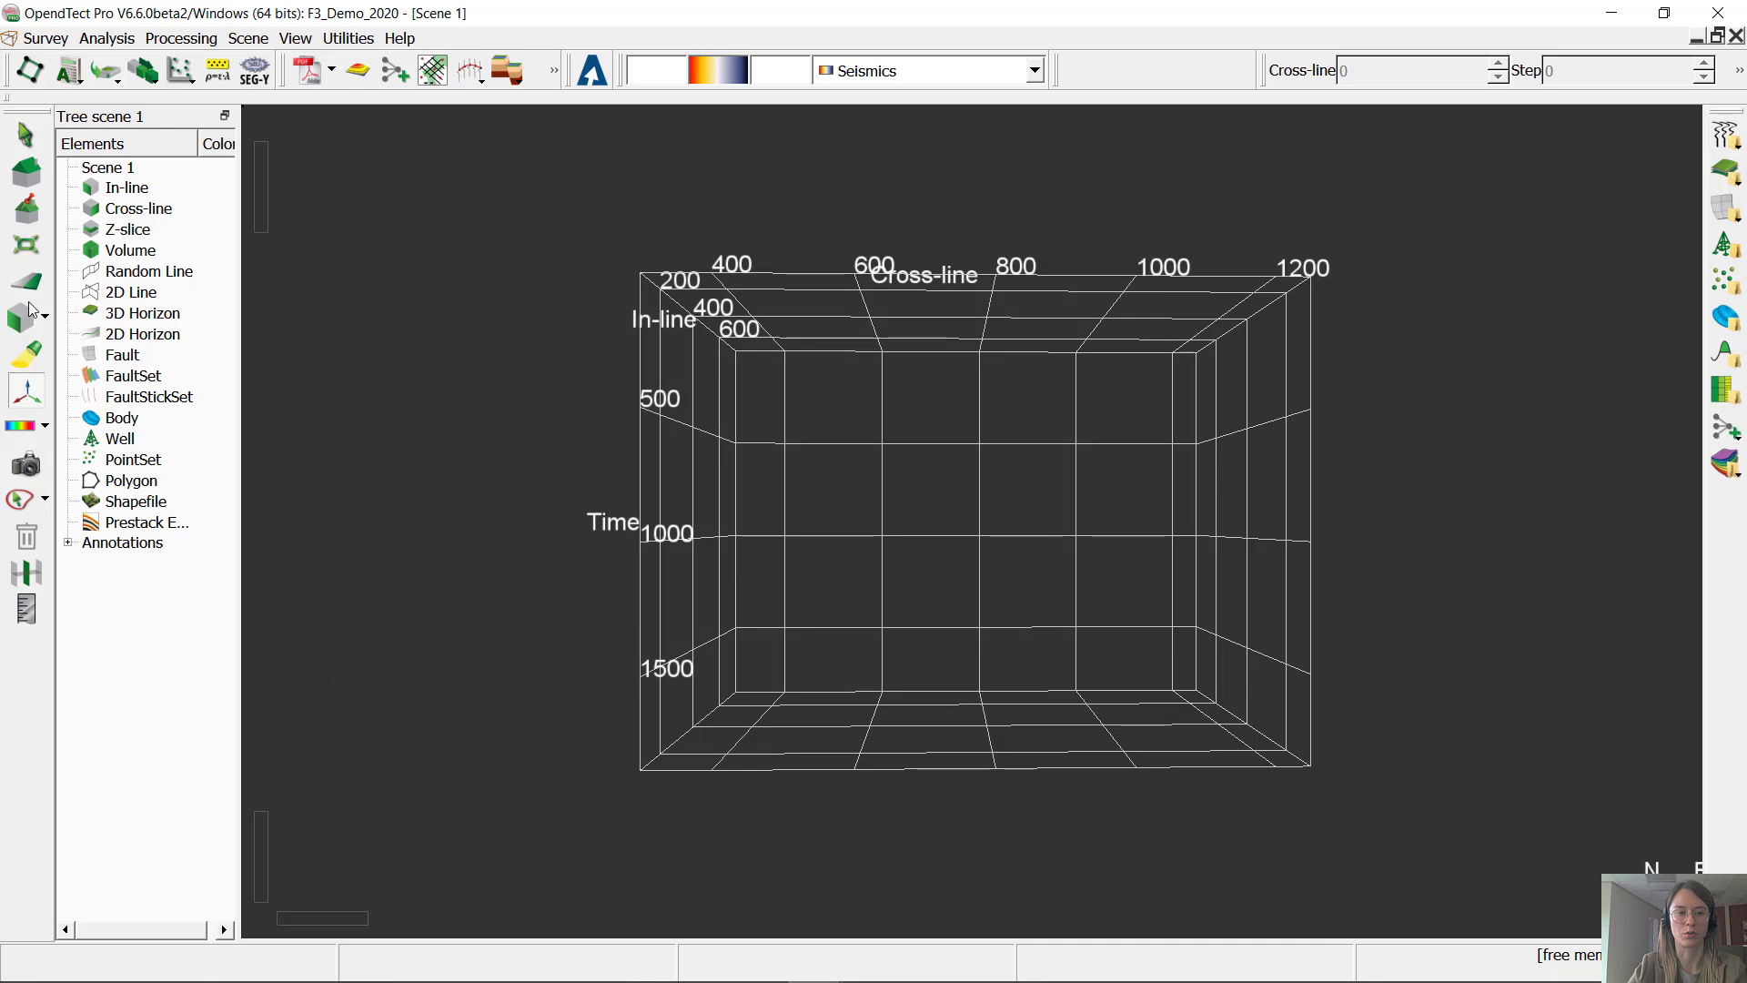
Step: Display in-line 425 with the default seismic data and start auto-tracking a new 3D horizon
right_click(141, 196)
click(205, 208)
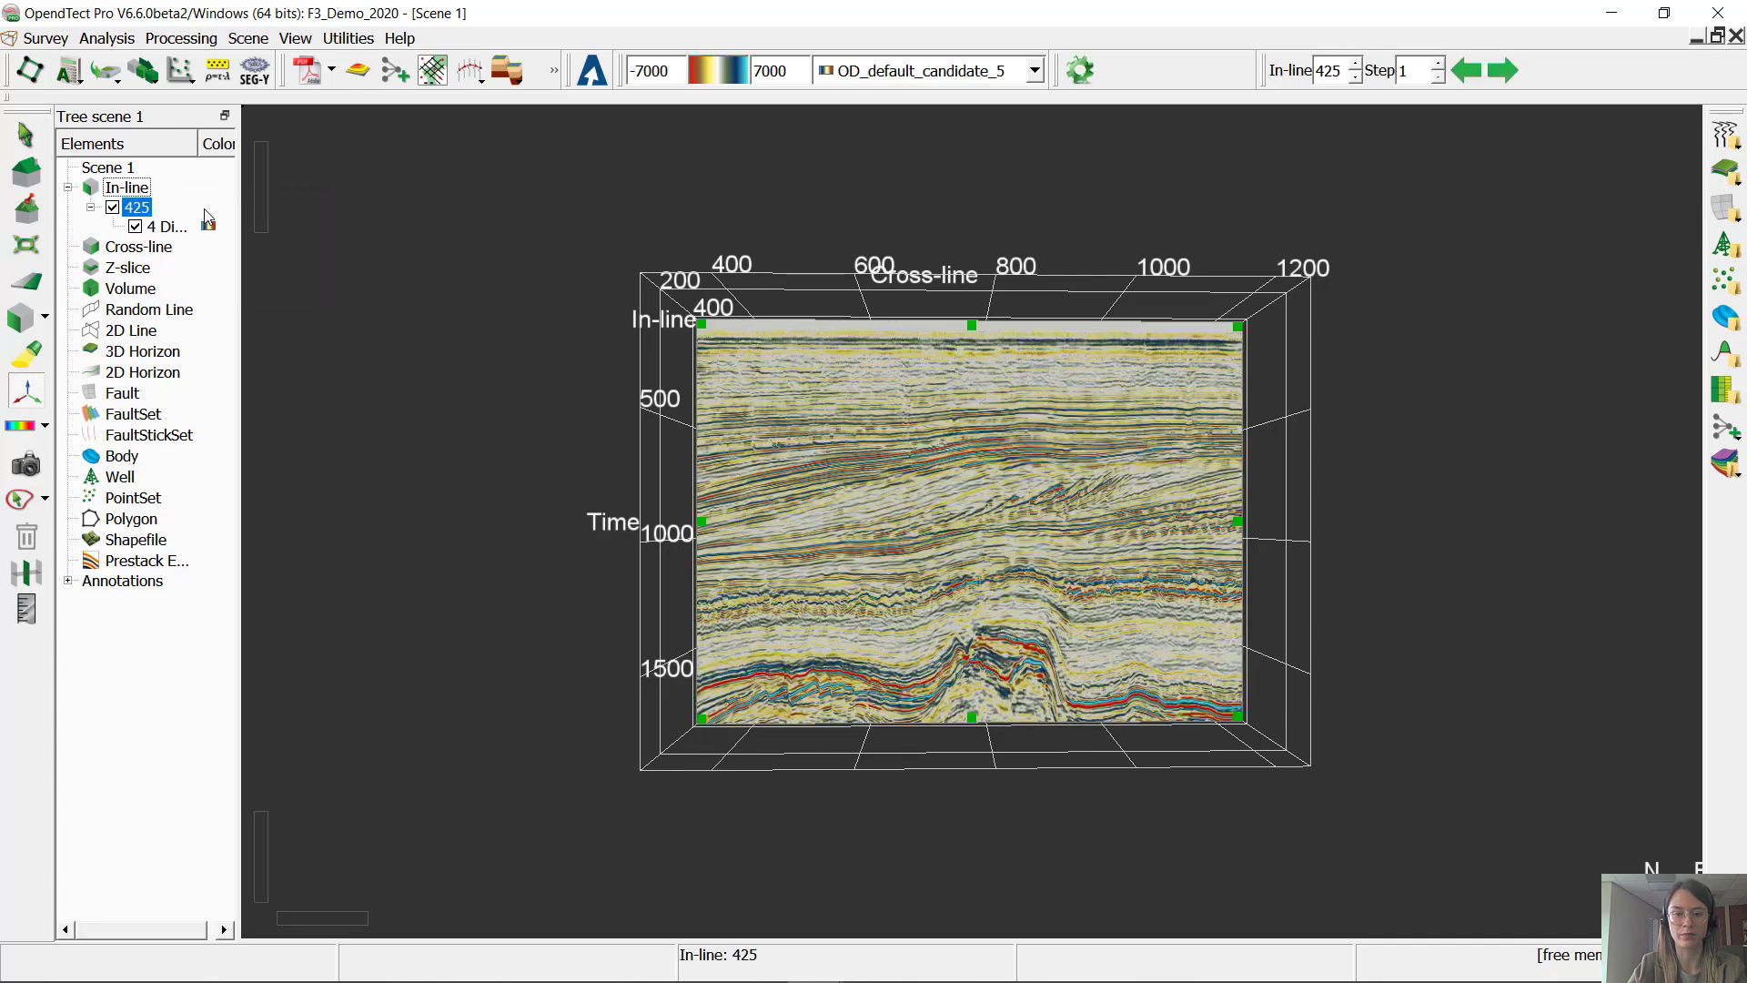
right_click(155, 352)
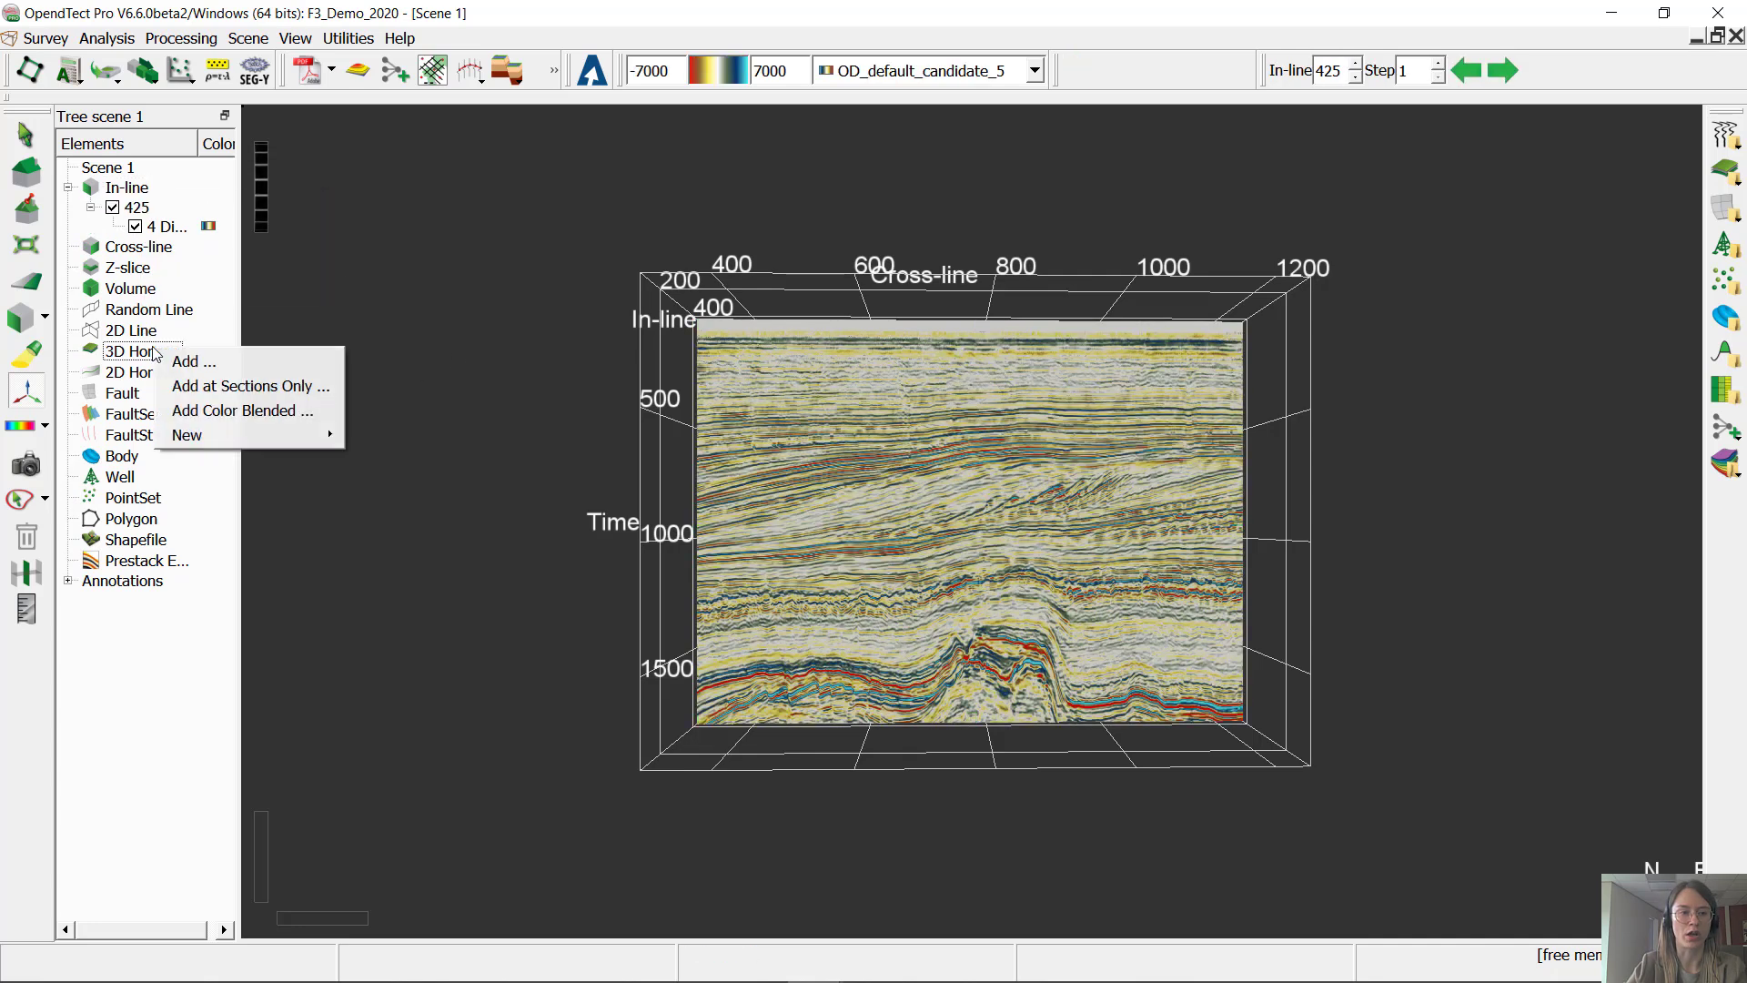
mouse_move(254, 434)
click(456, 436)
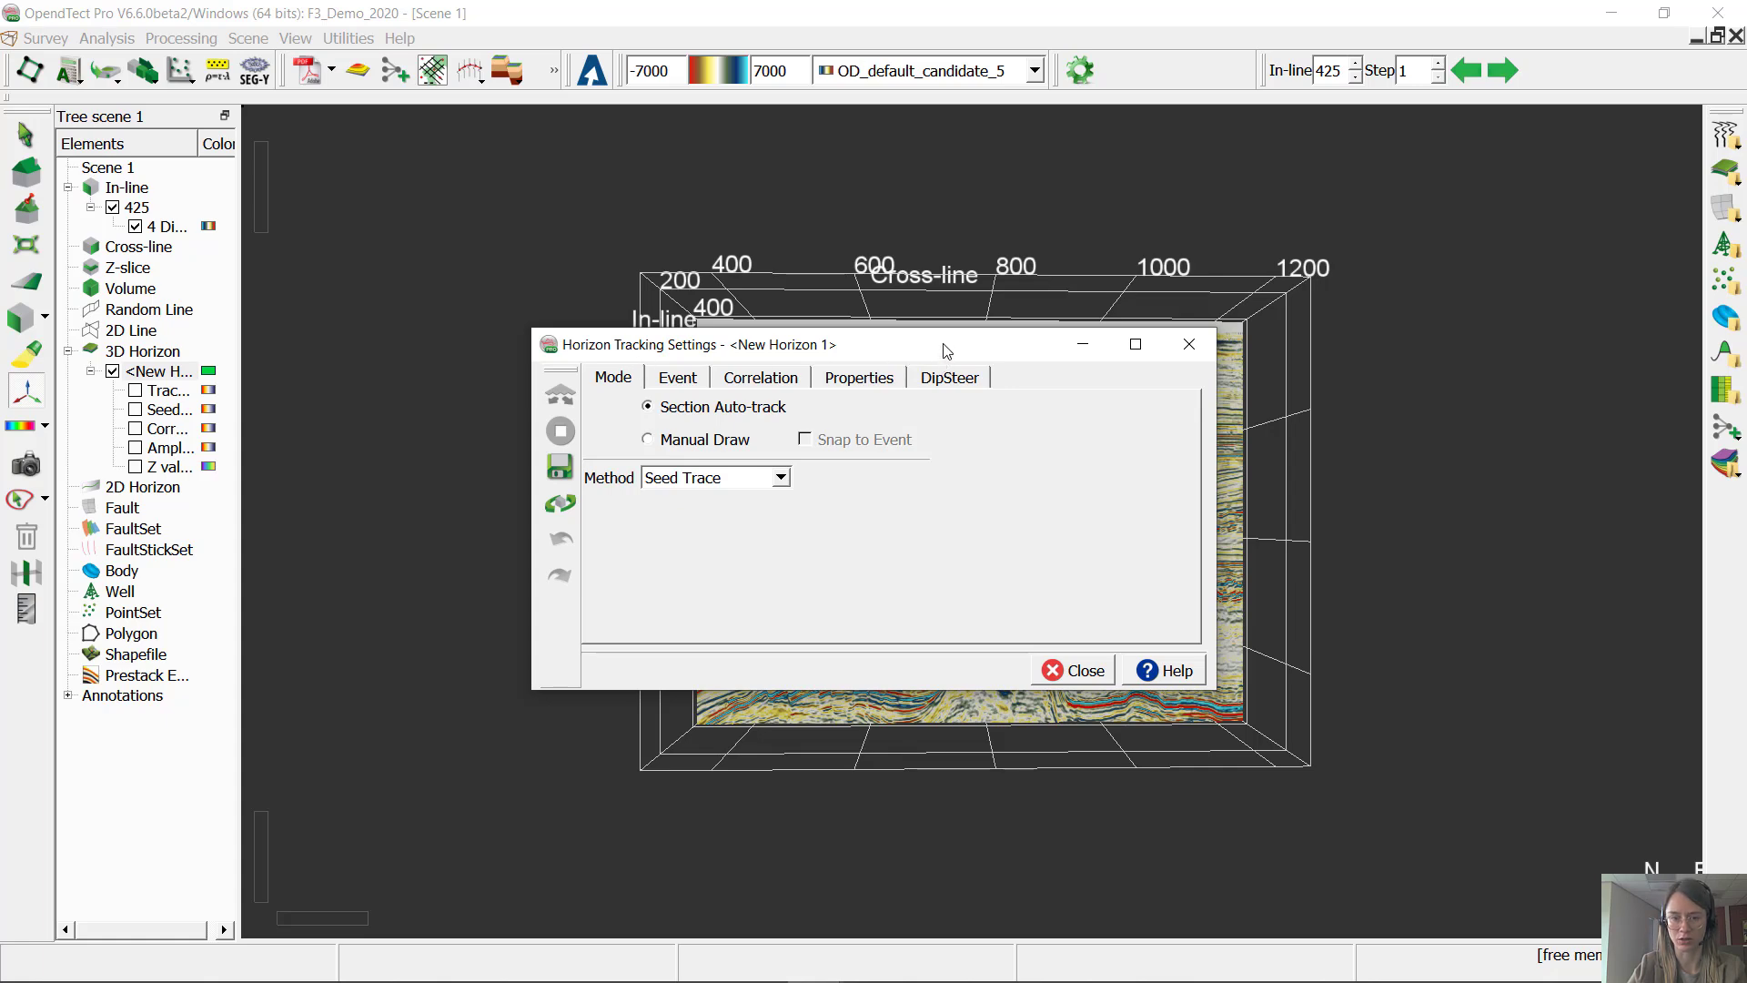
Step: Place a tracking seed for the new horizon on the strong blue reflector near mid-section of in-line 425
drag(946, 351, 422, 601)
scroll(910, 544, up, 5)
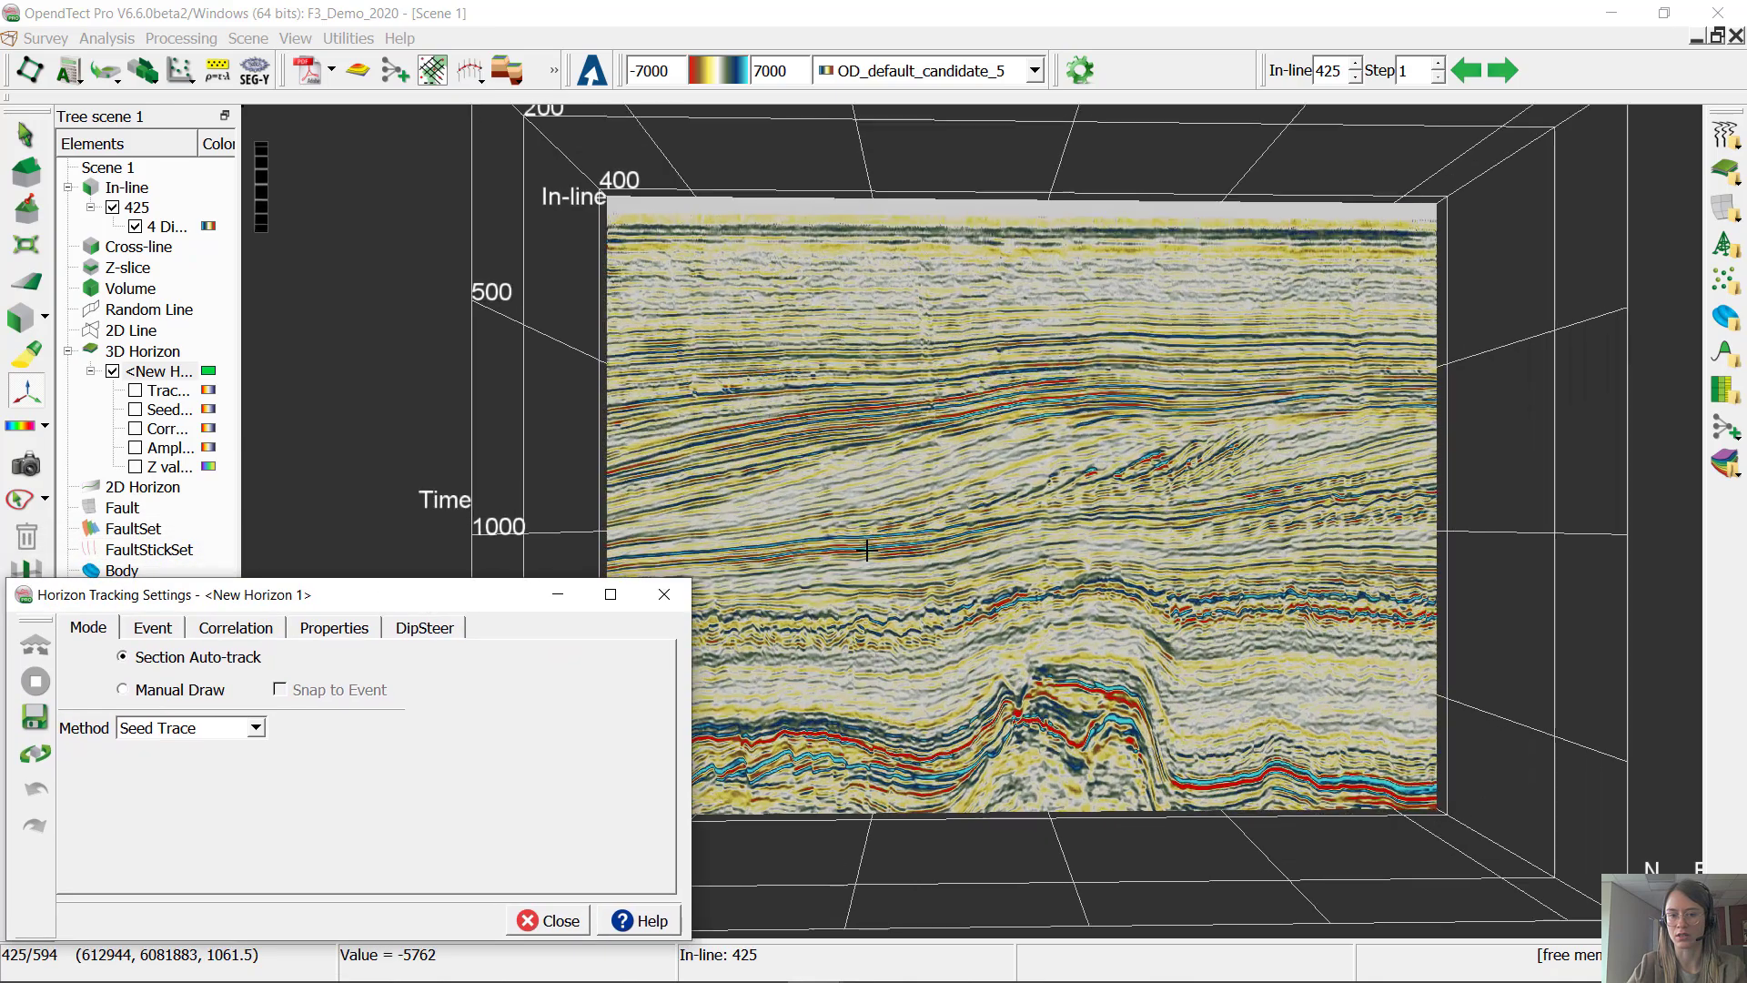
scroll(928, 537, up, 3)
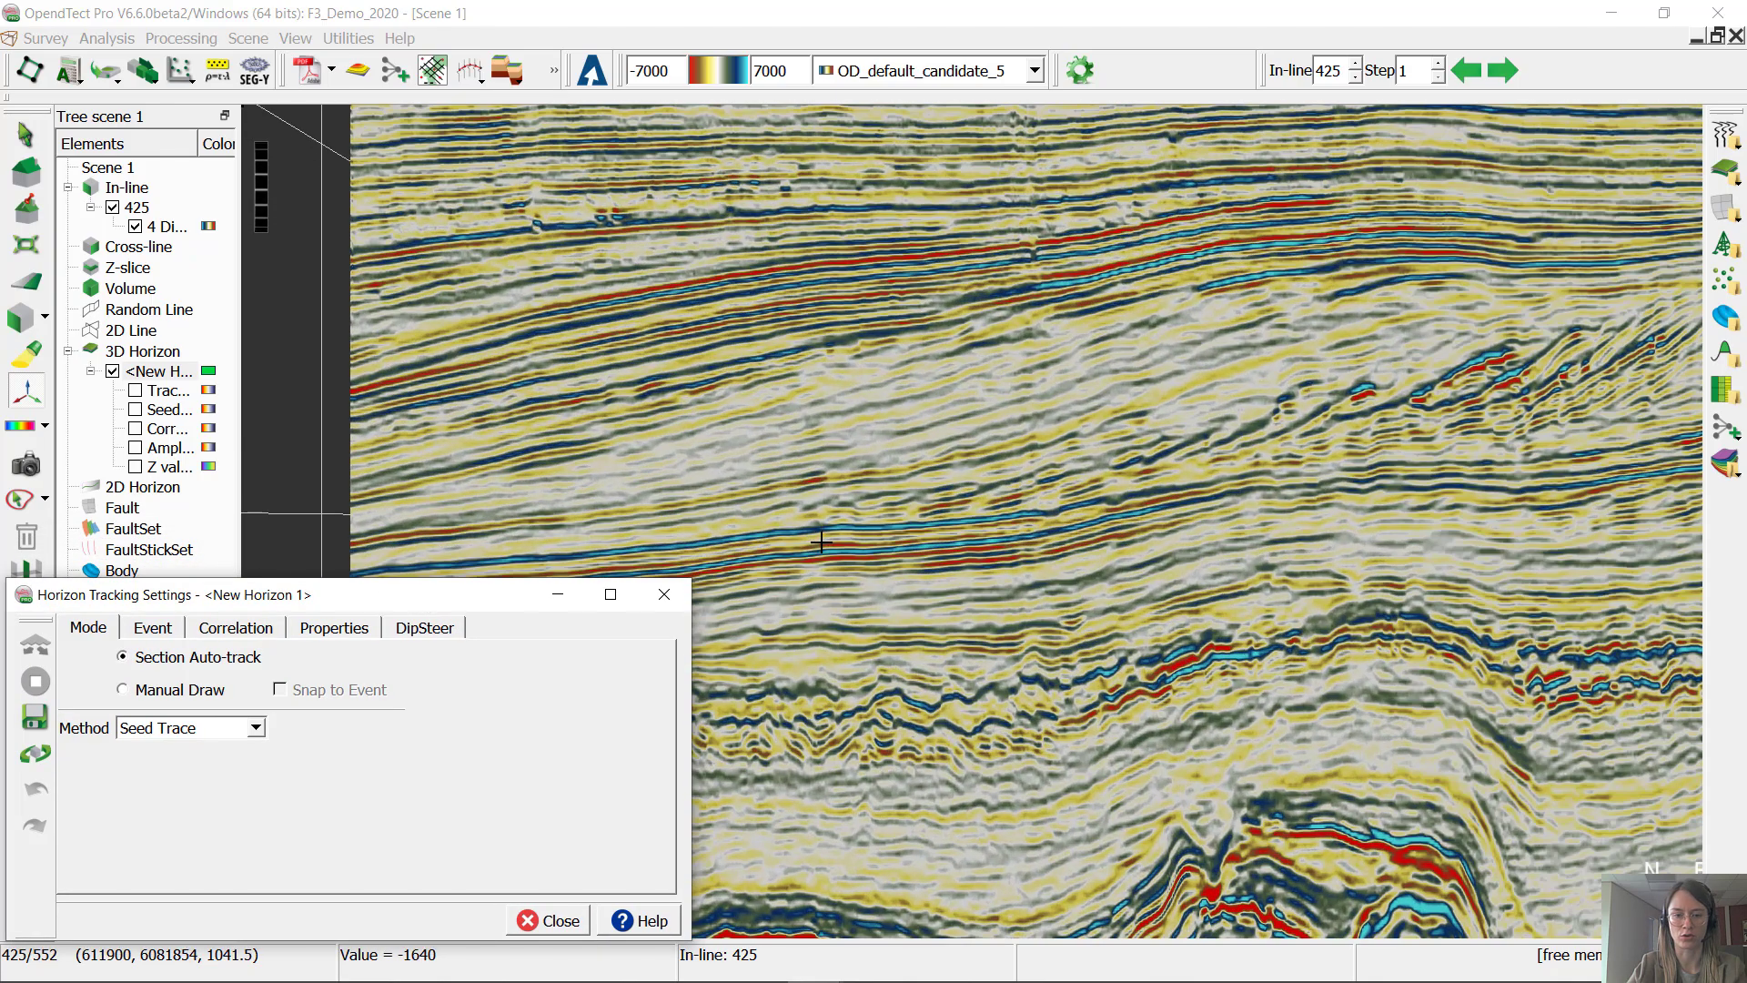
scroll(901, 526, up, 2)
scroll(918, 523, up, 3)
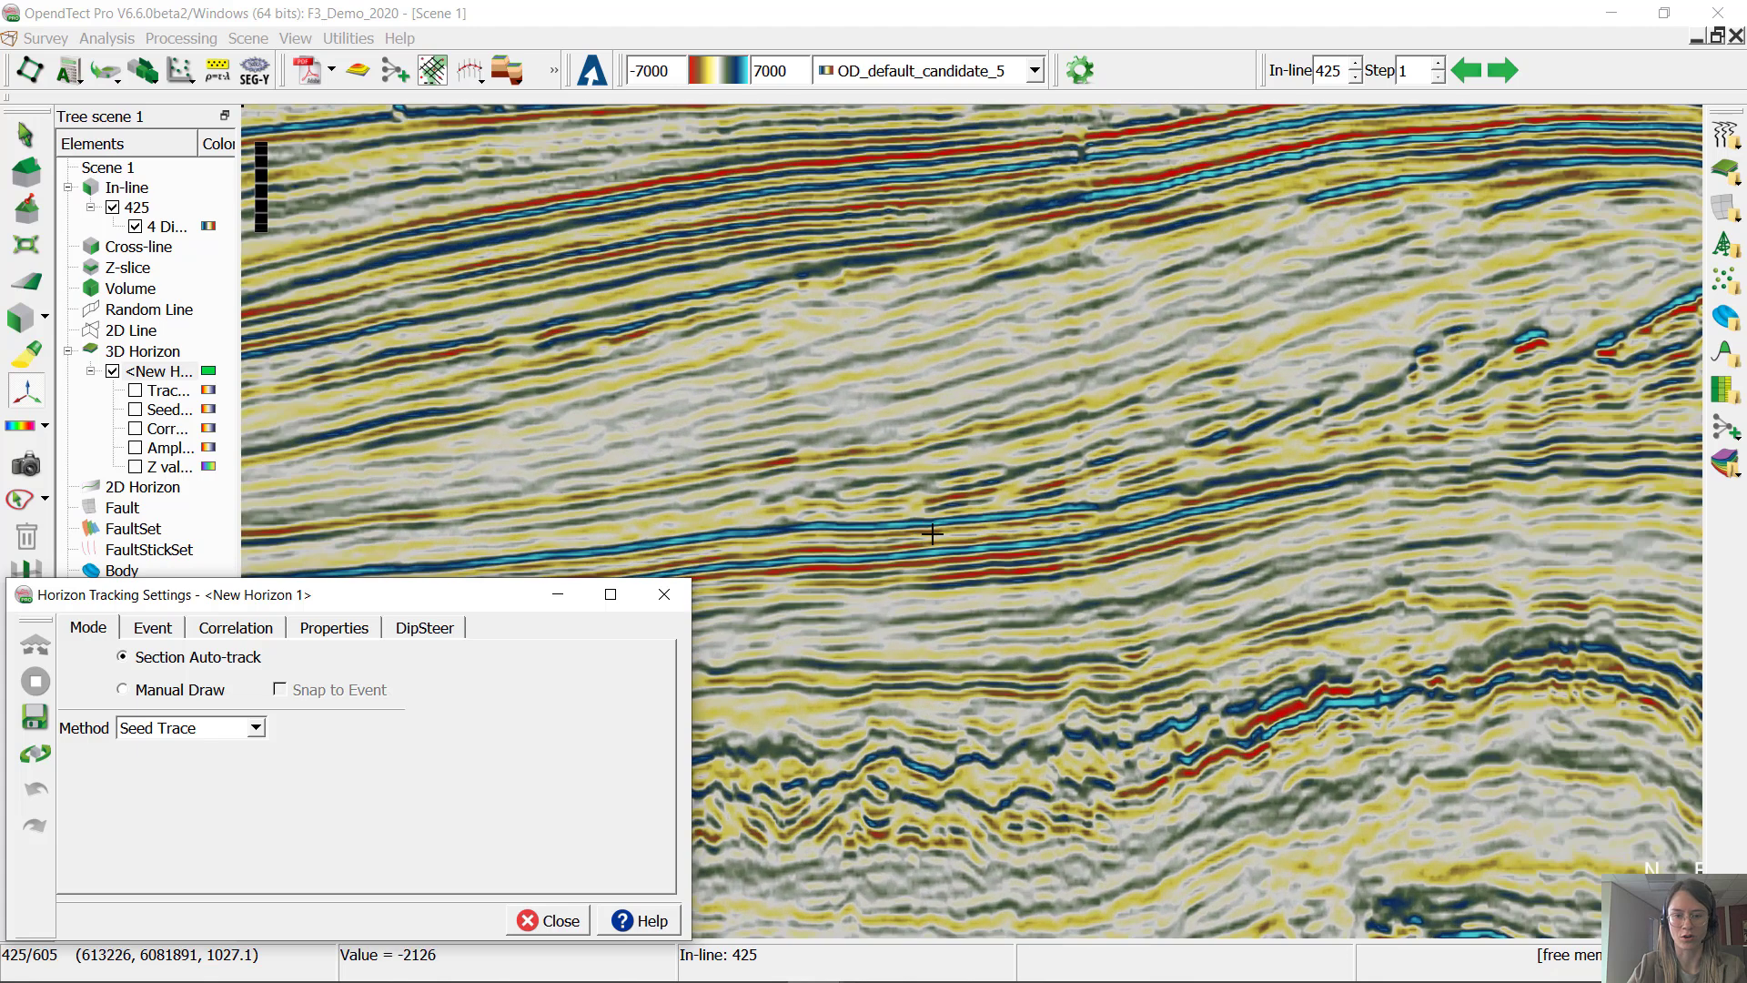
click(981, 517)
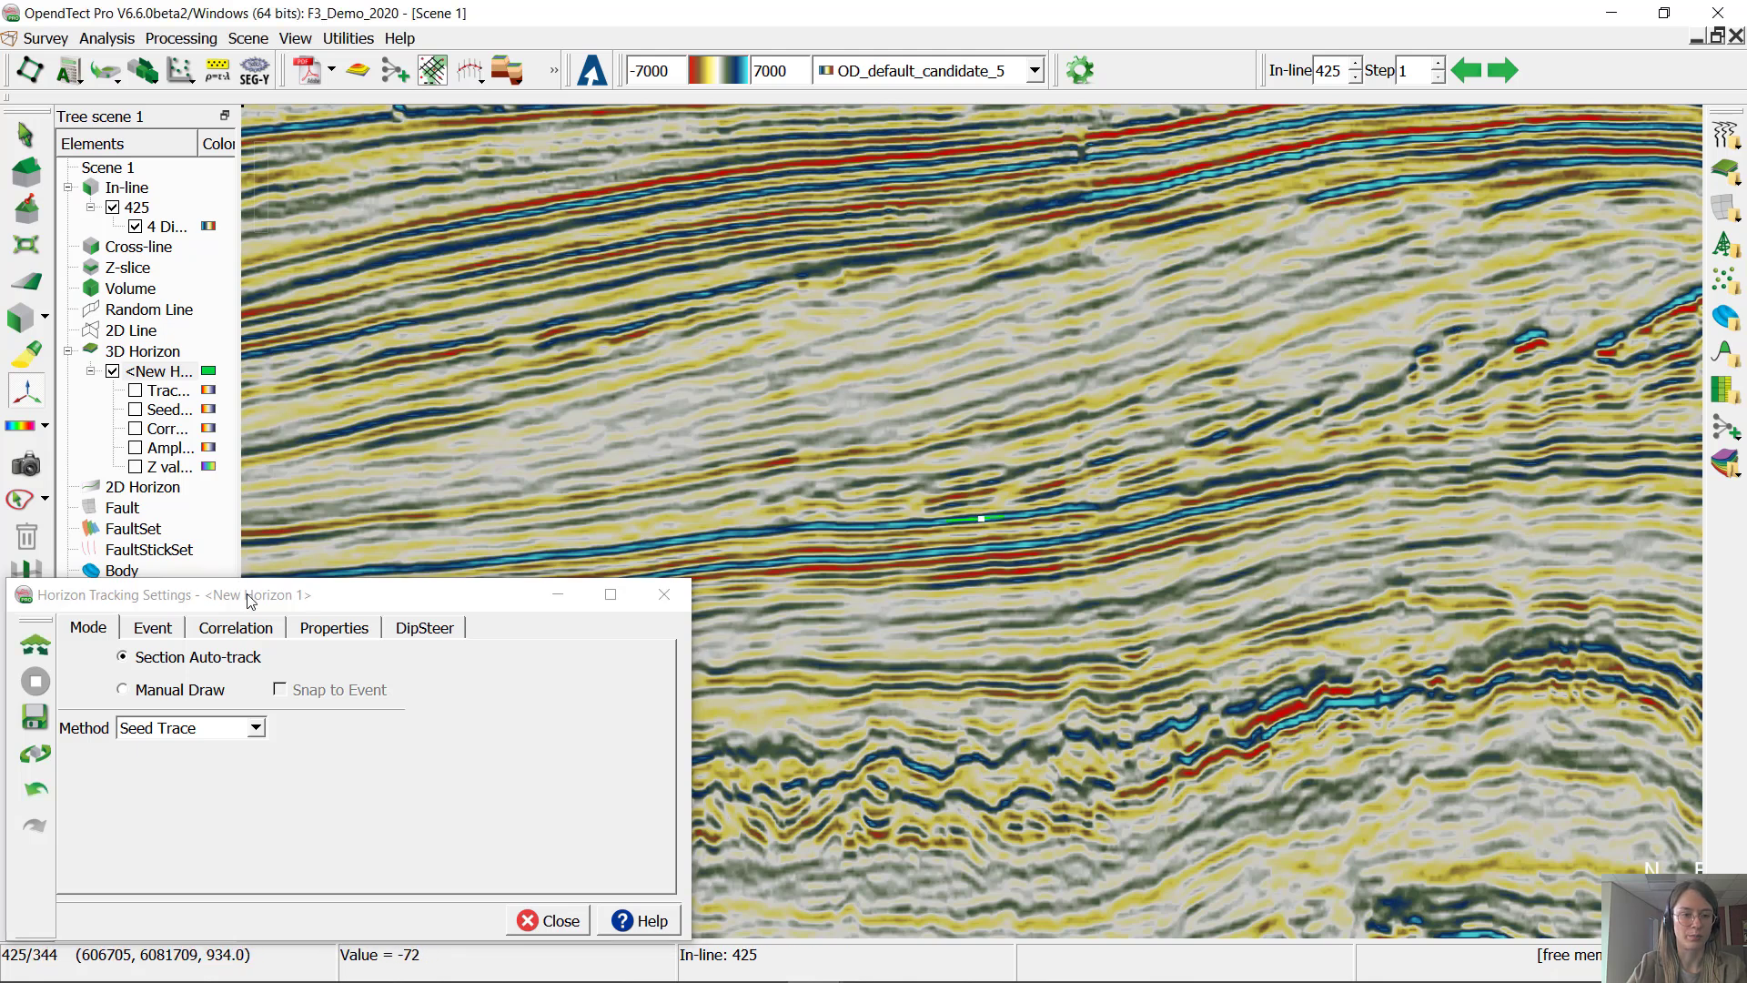
Step: Review the new horizon's tracking mode settings and the available methods, keeping Section Auto-track with Seed Trace
drag(247, 593, 230, 595)
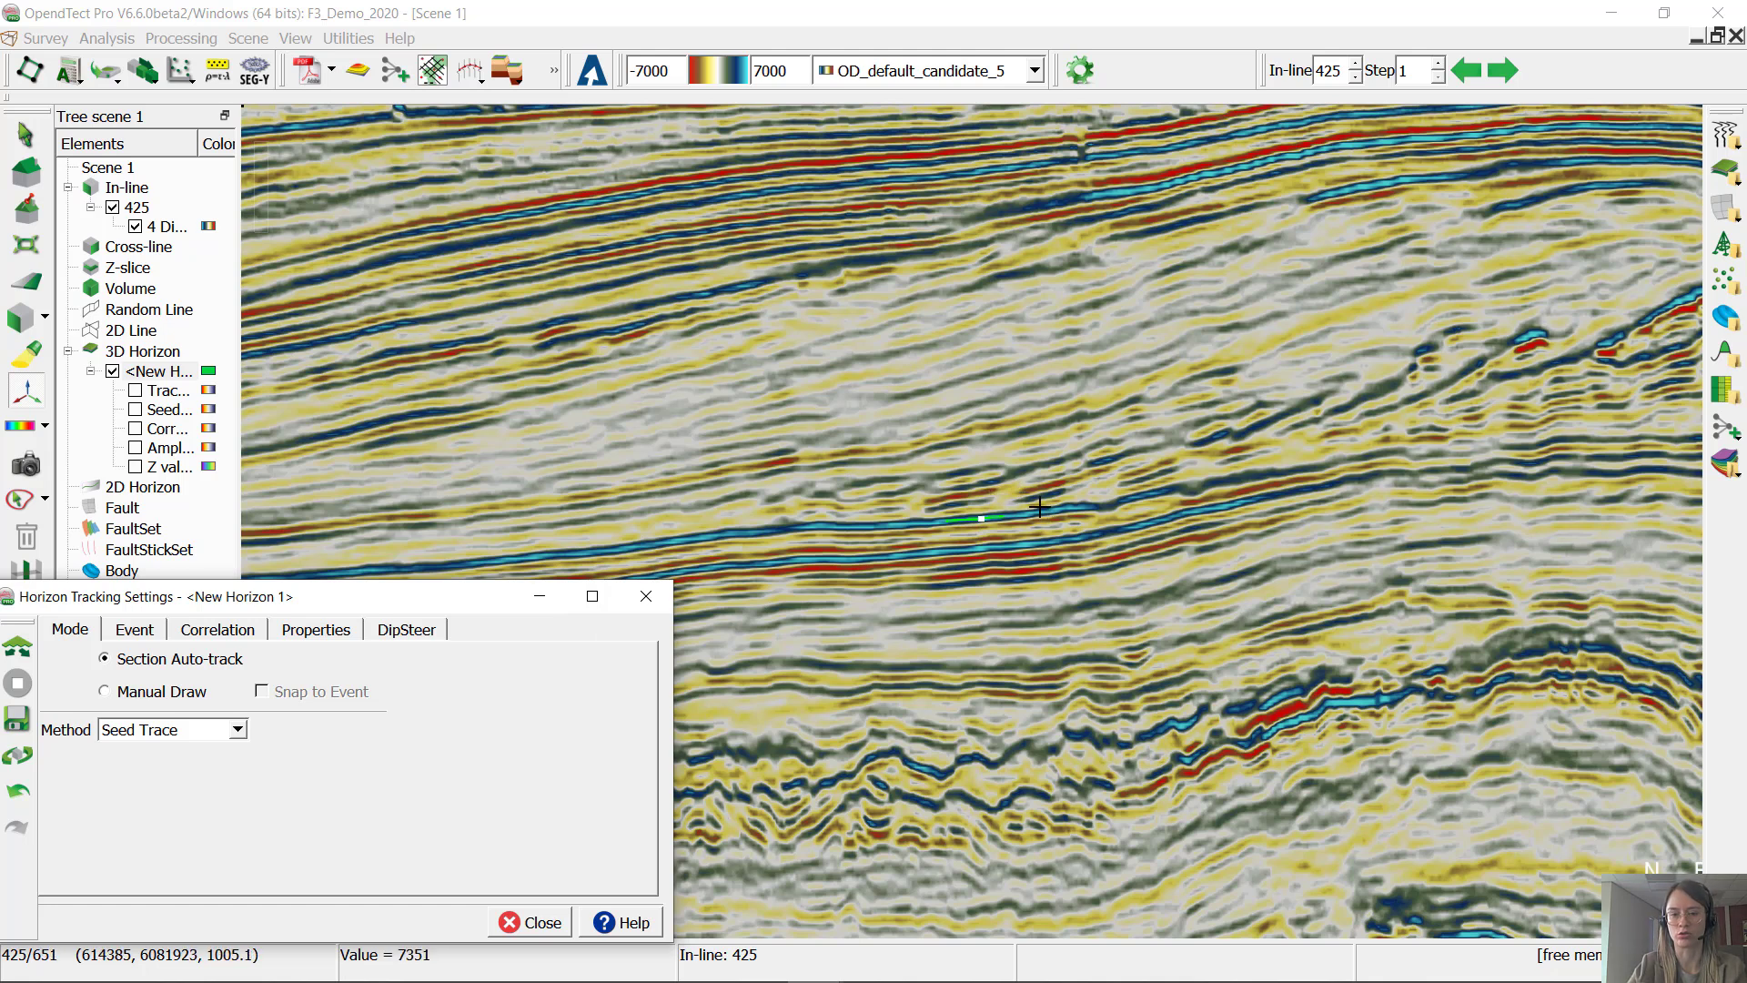
click(148, 373)
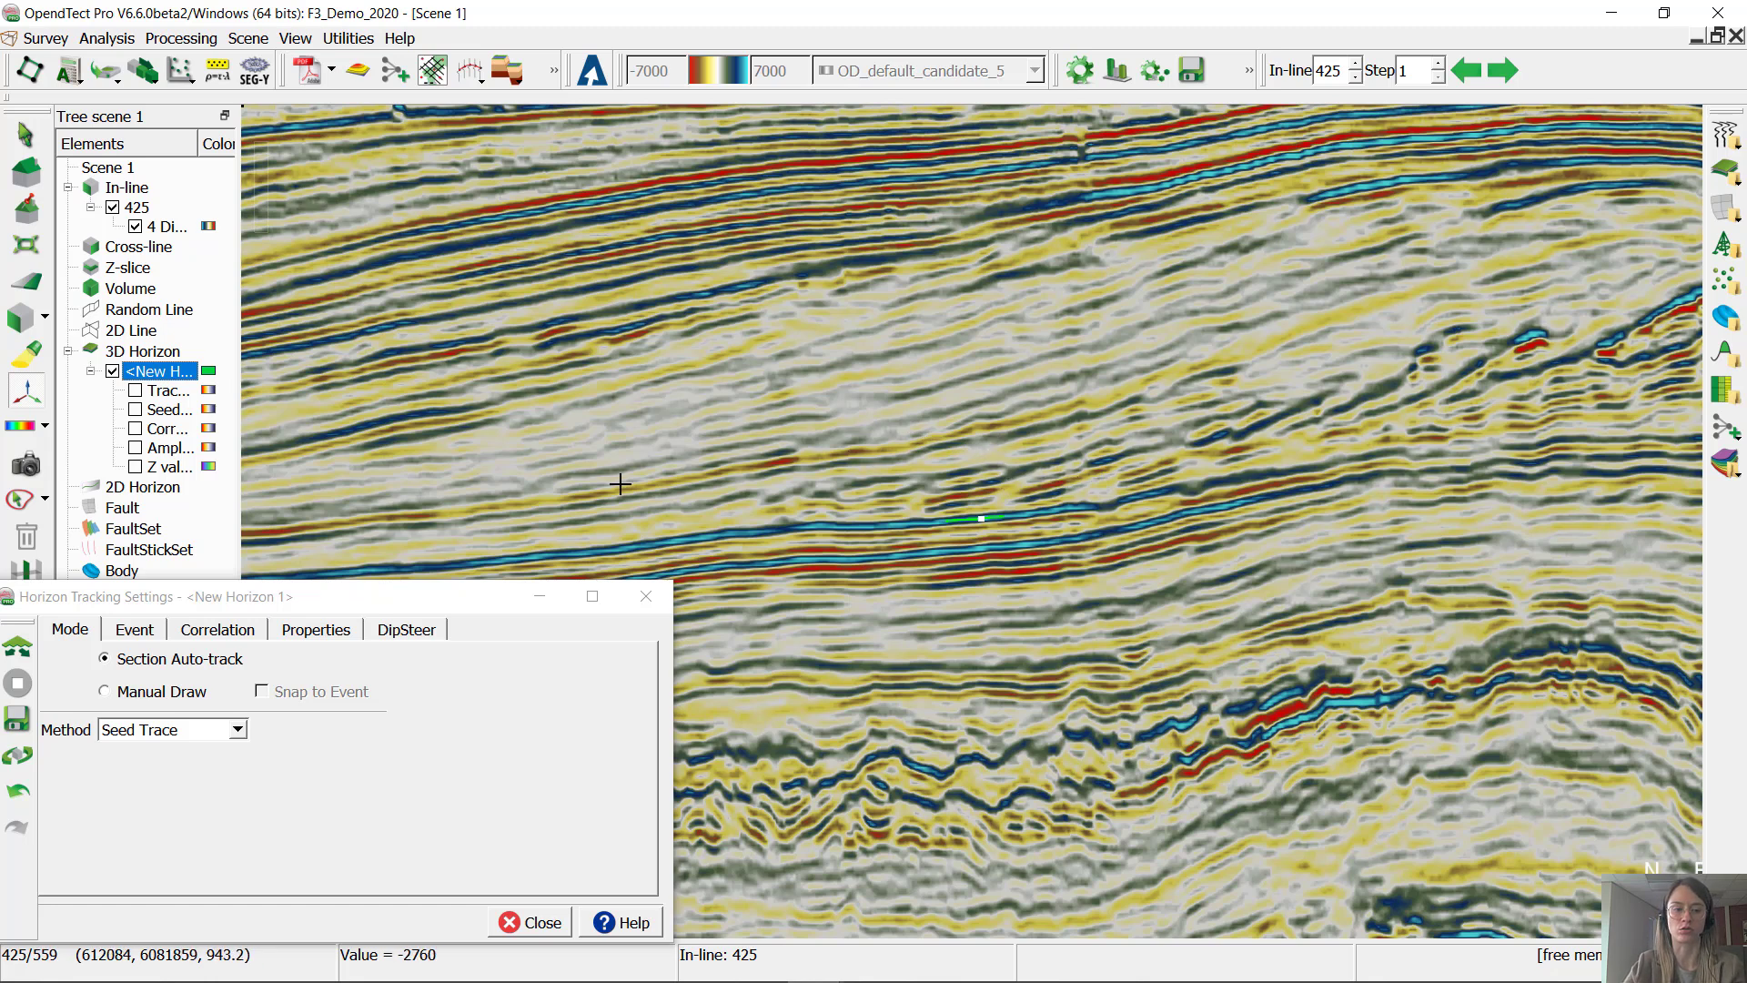
click(215, 587)
drag(215, 587, 788, 307)
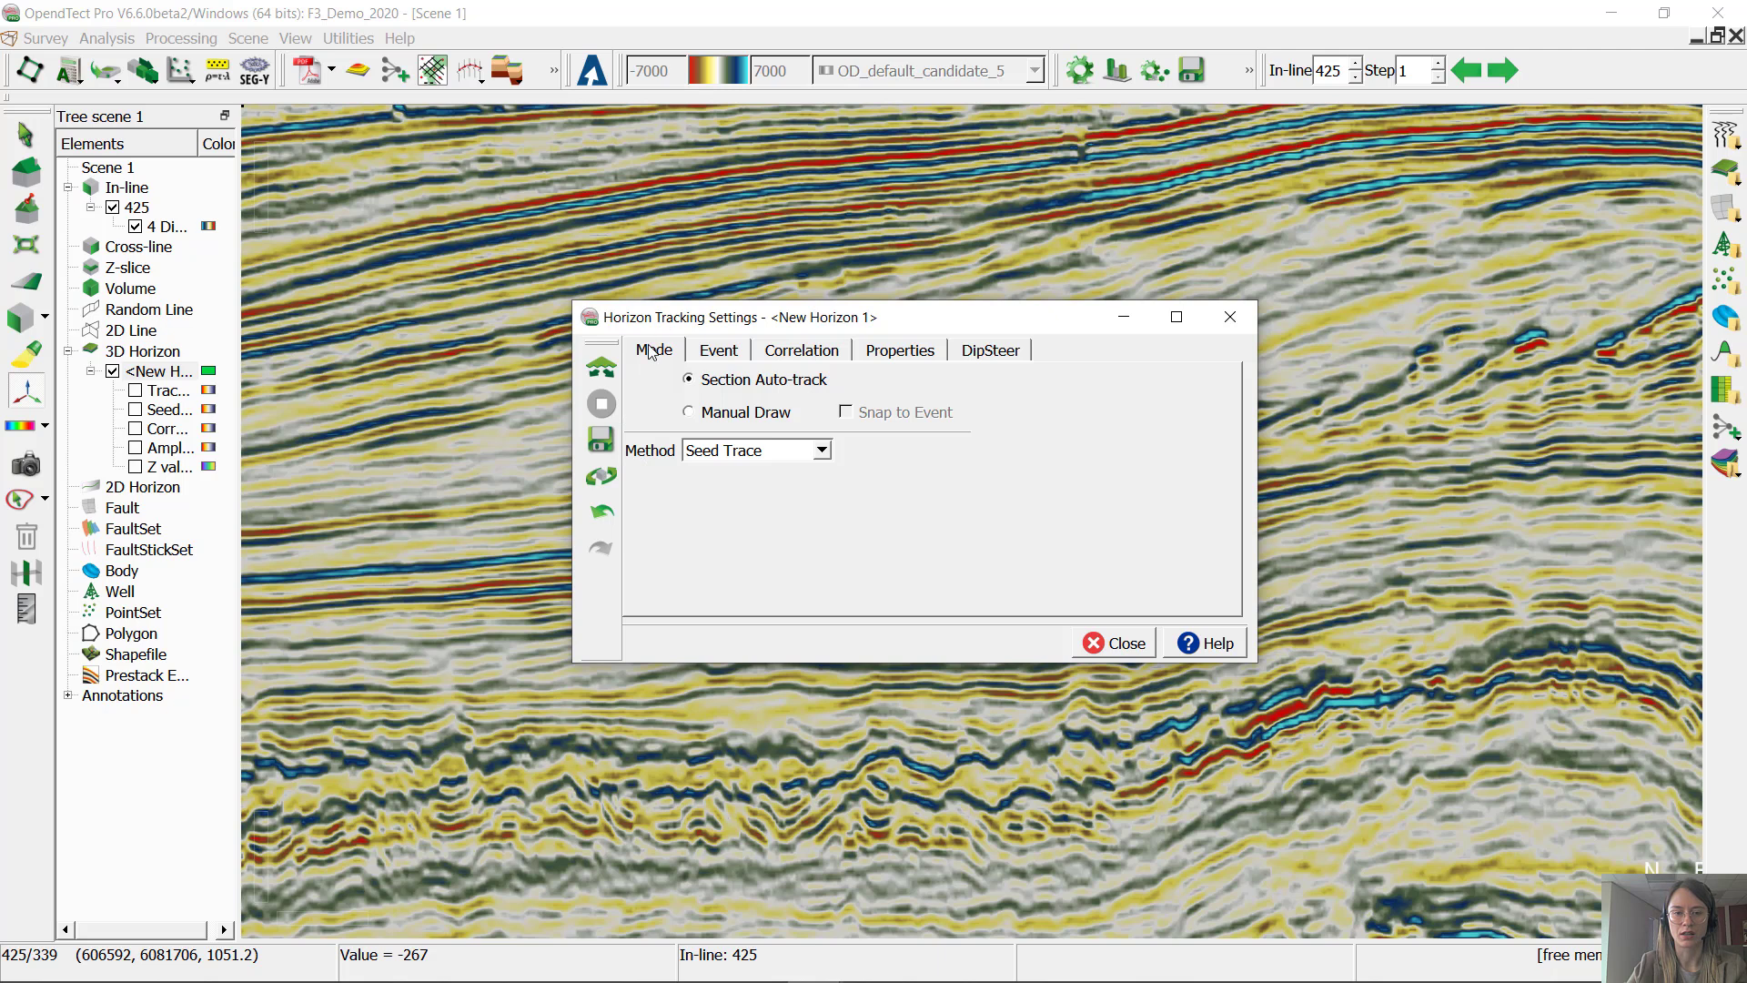
click(825, 452)
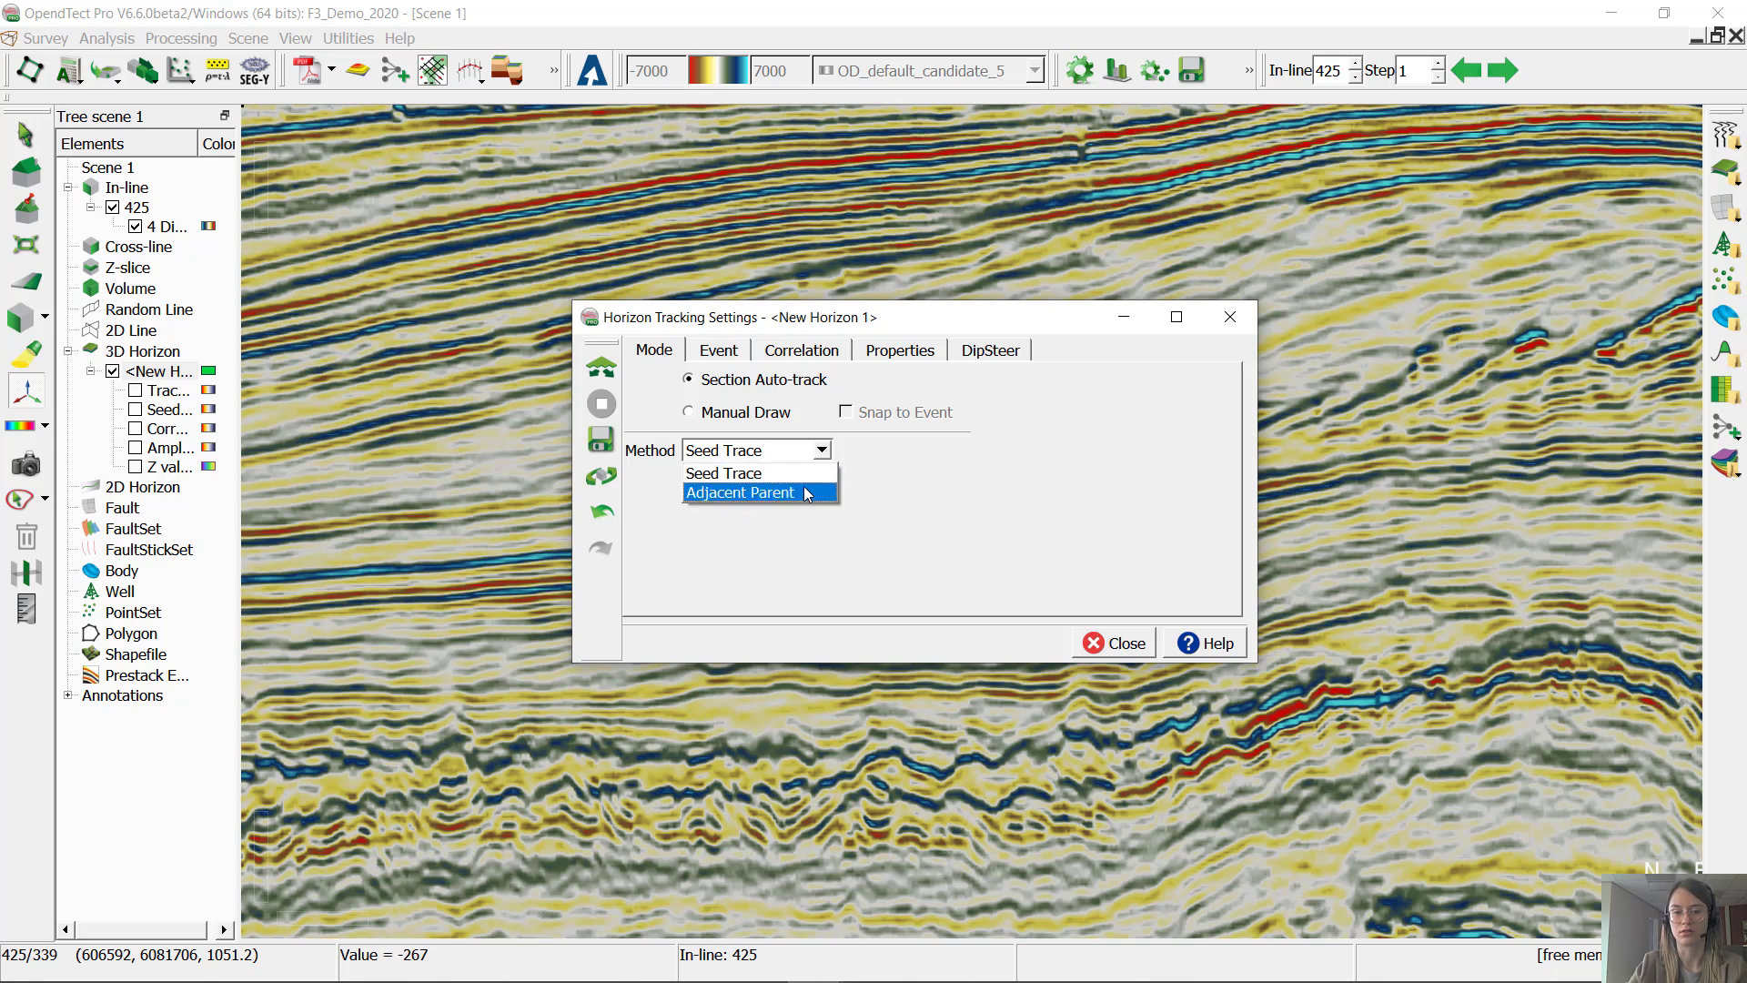
click(826, 445)
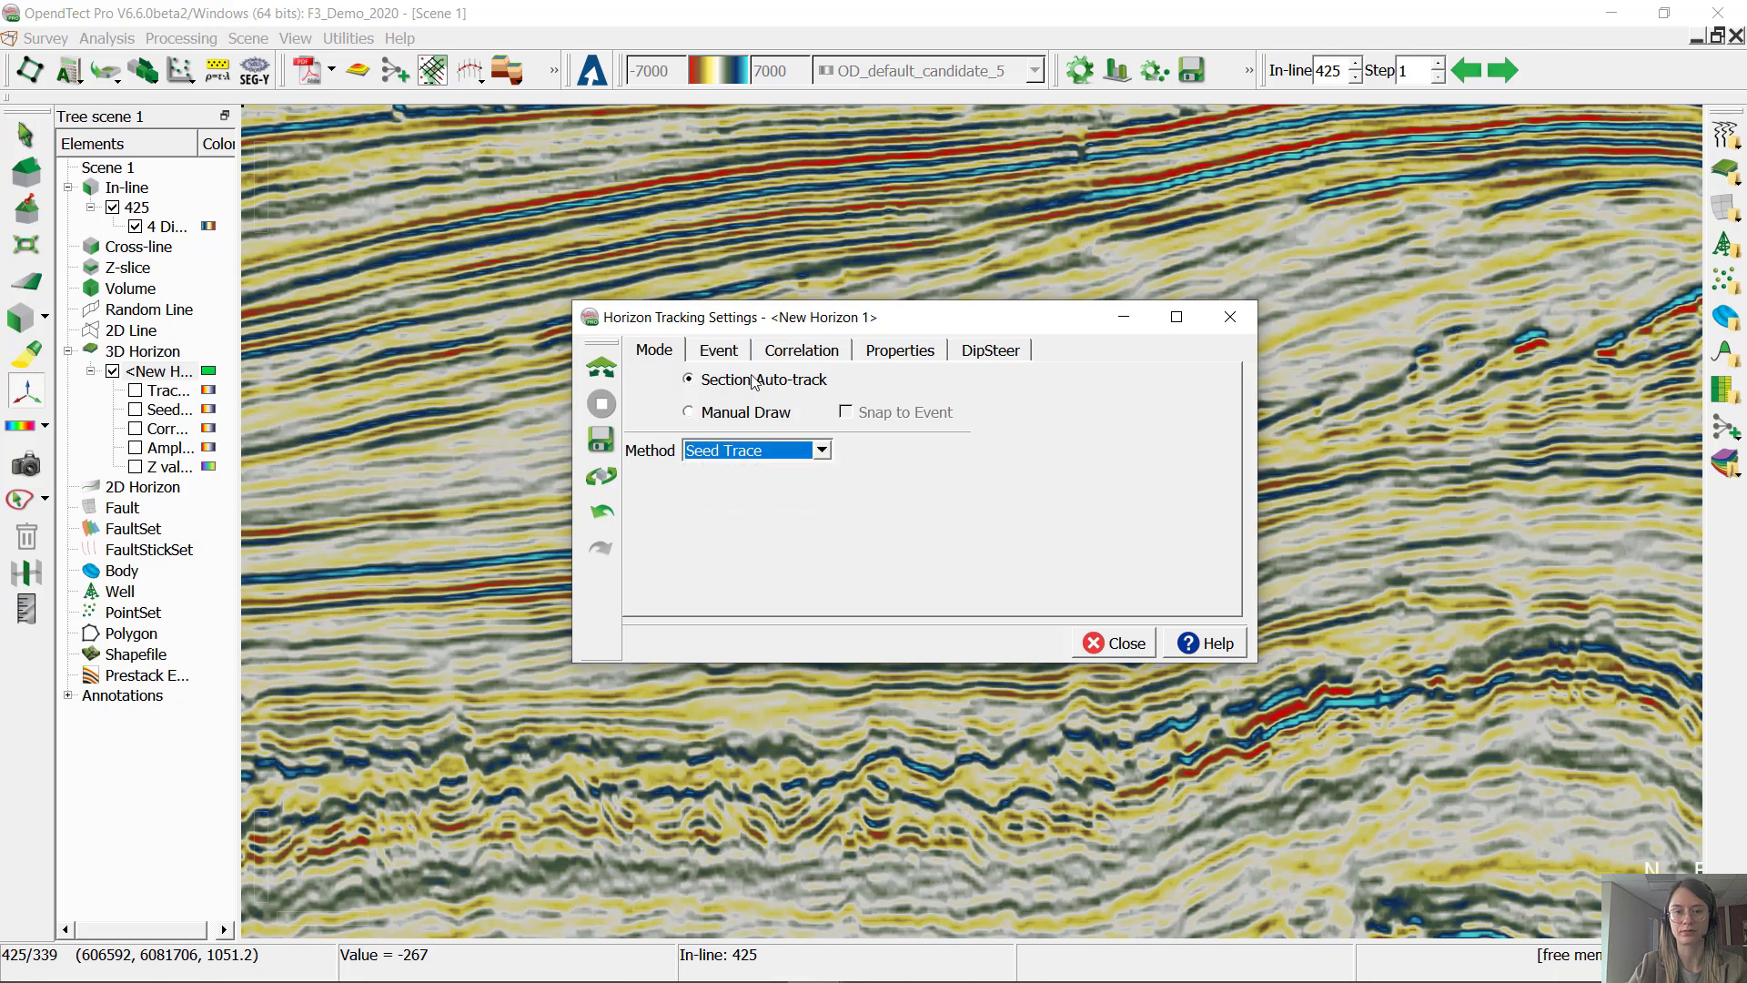
Step: Examine the event type and threshold type options for tracking, keeping Peak and Relative difference
click(721, 353)
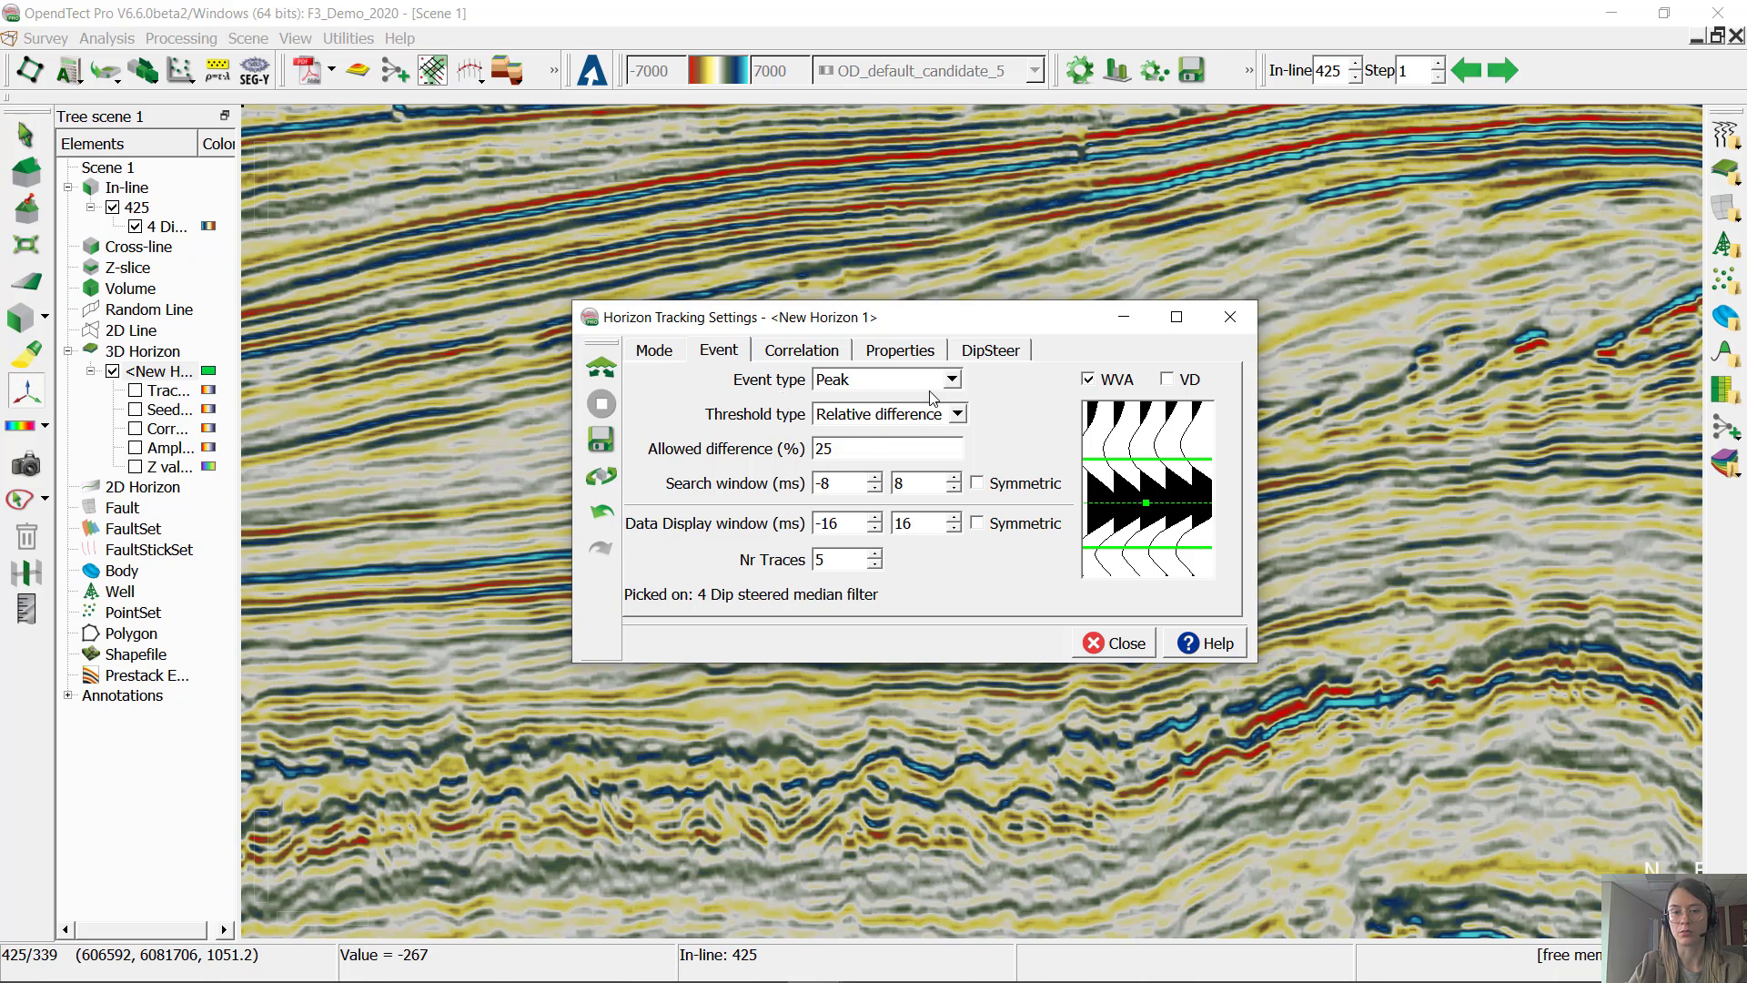
click(955, 381)
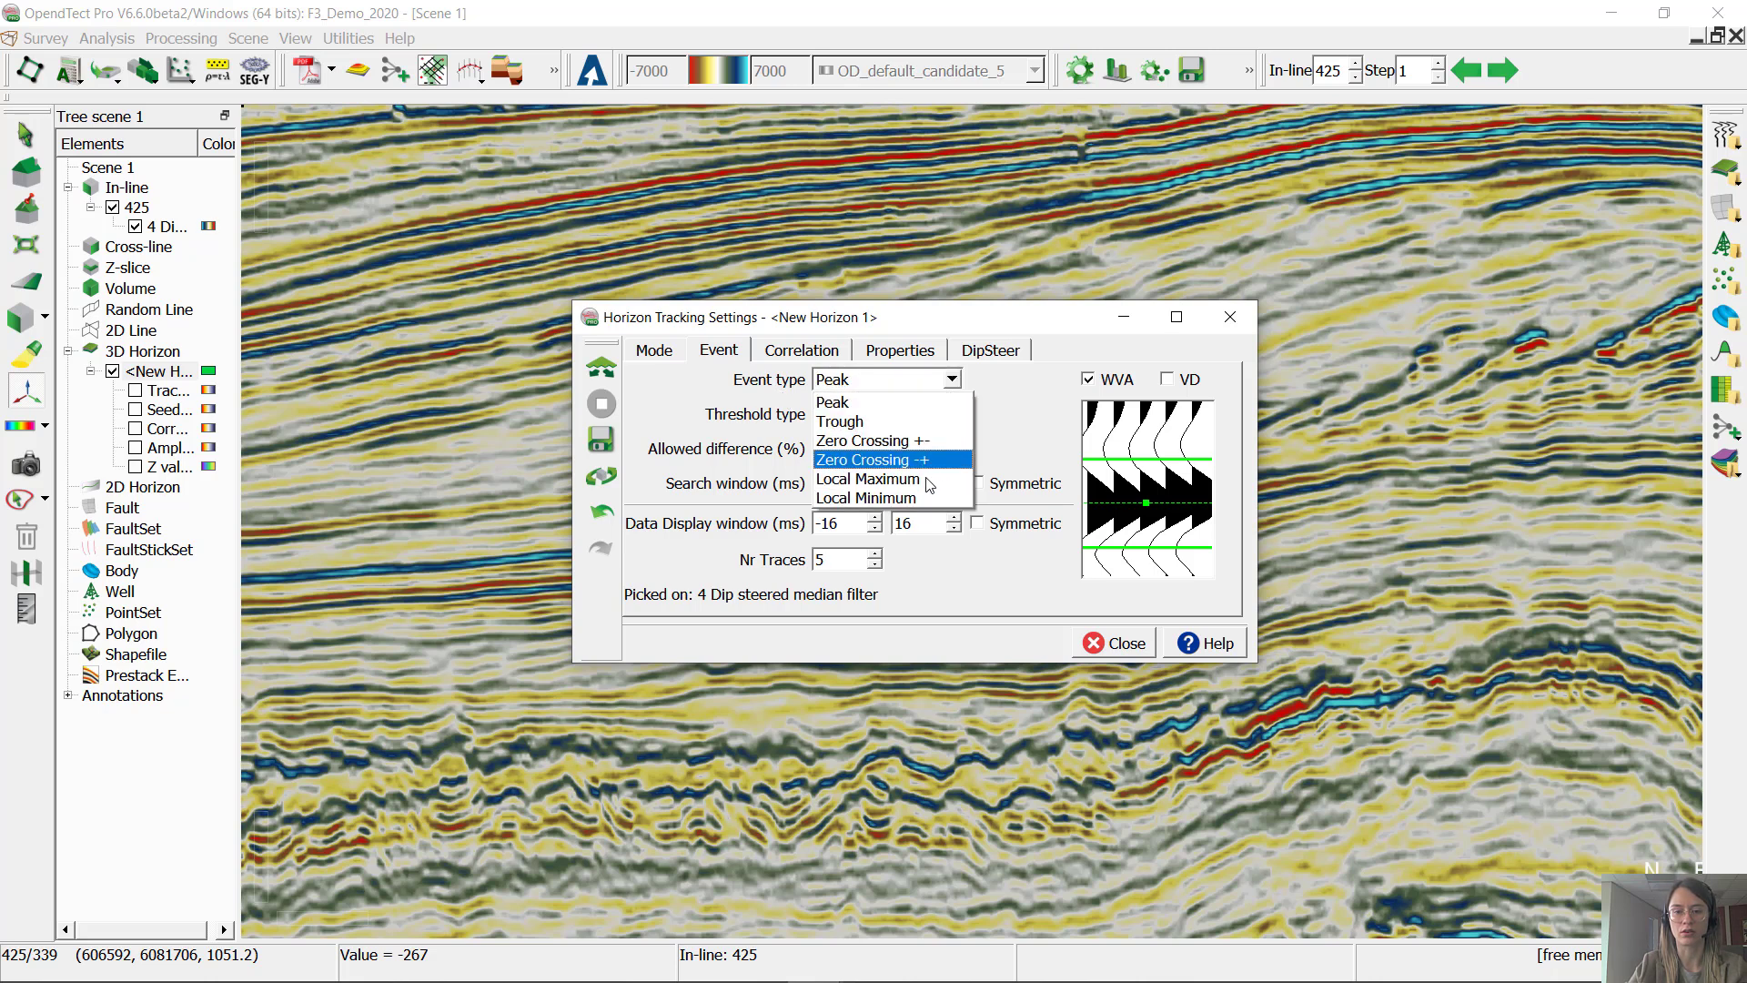
click(958, 383)
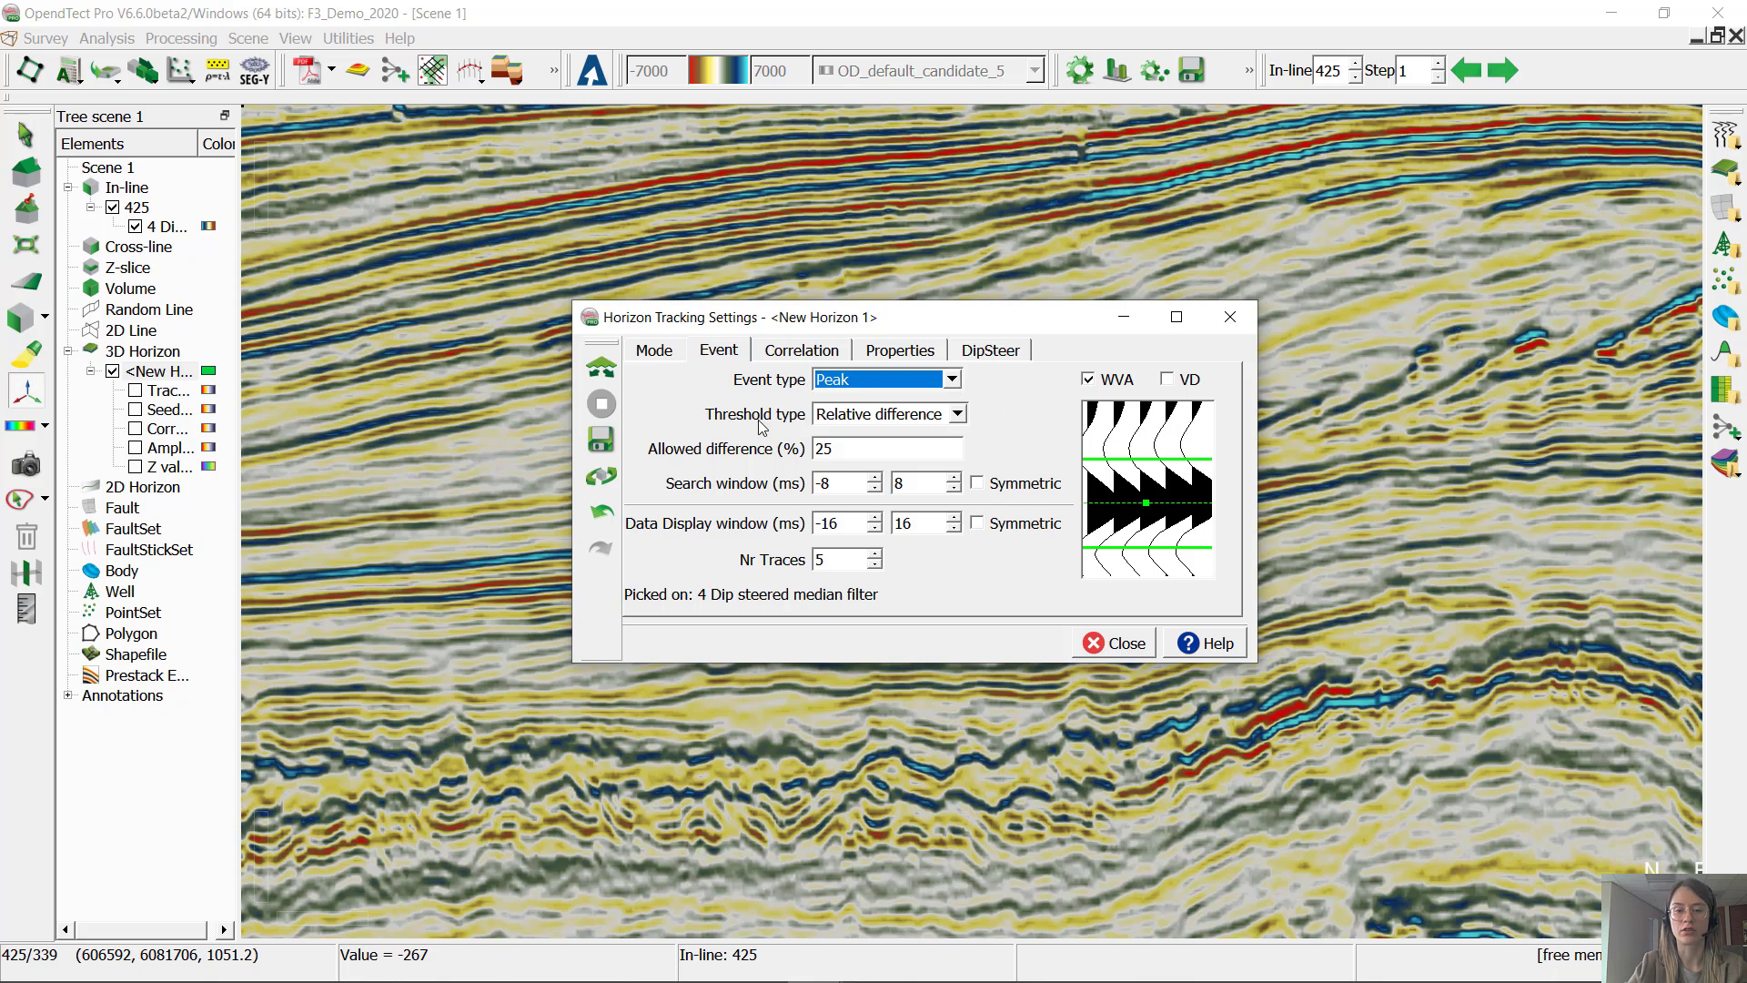
click(958, 414)
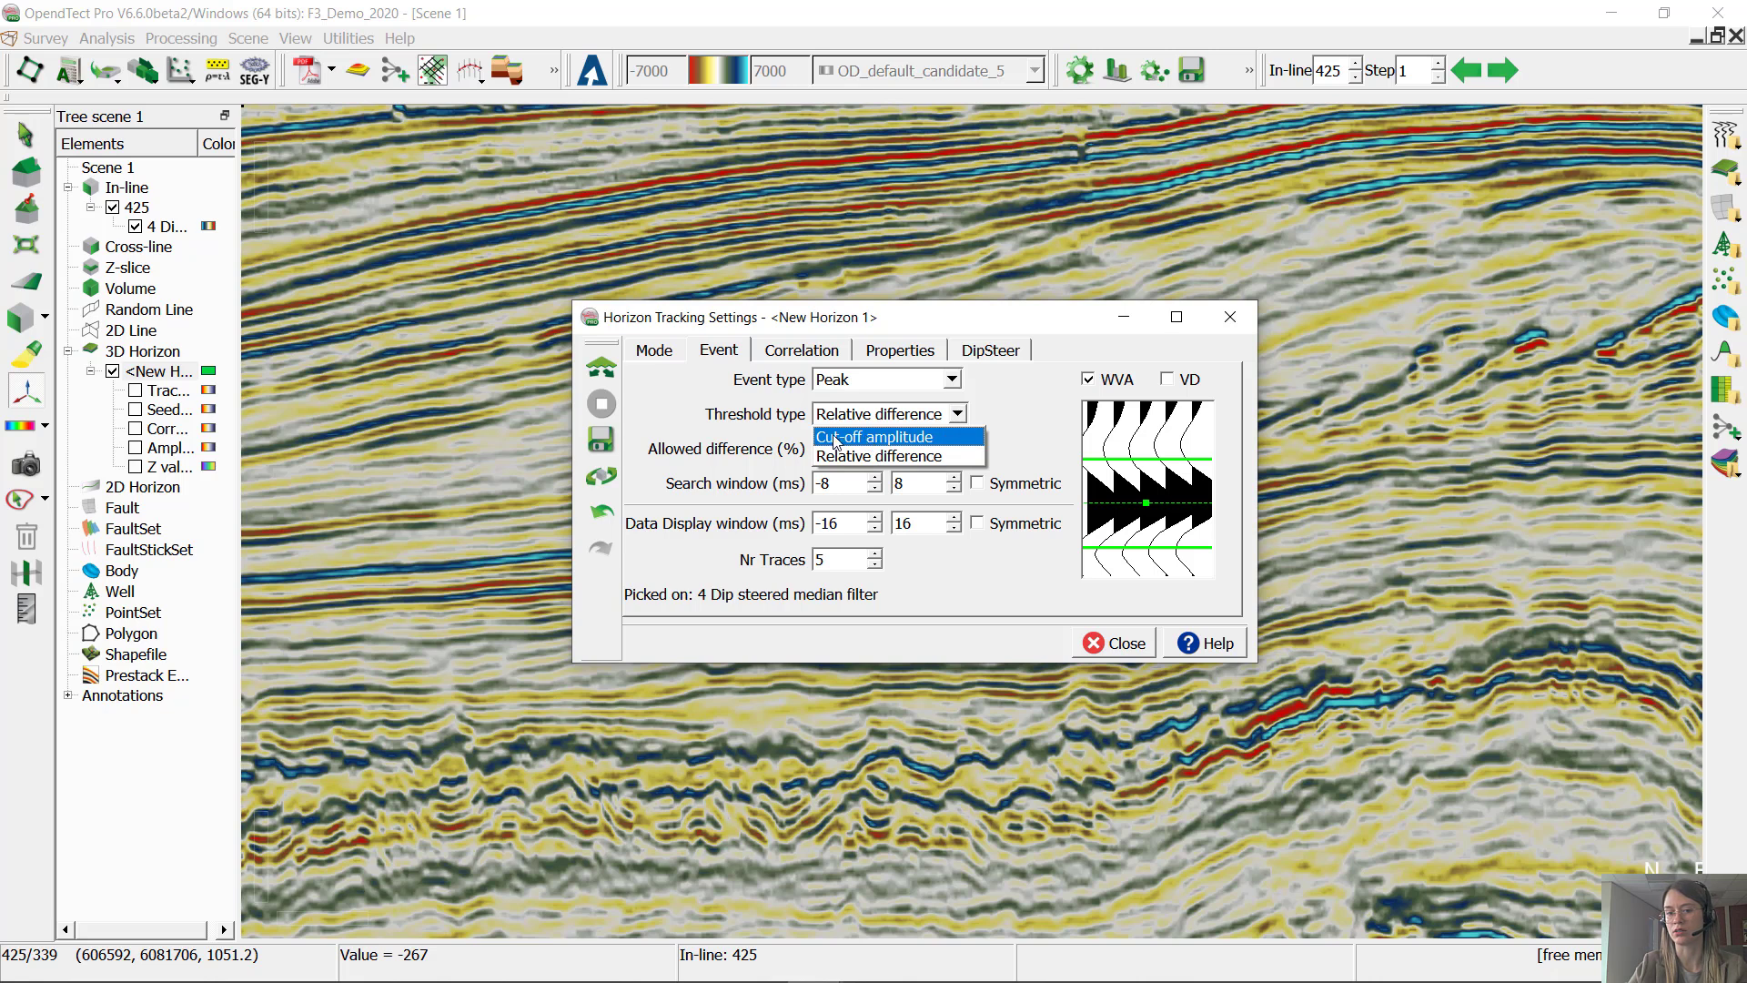
click(959, 416)
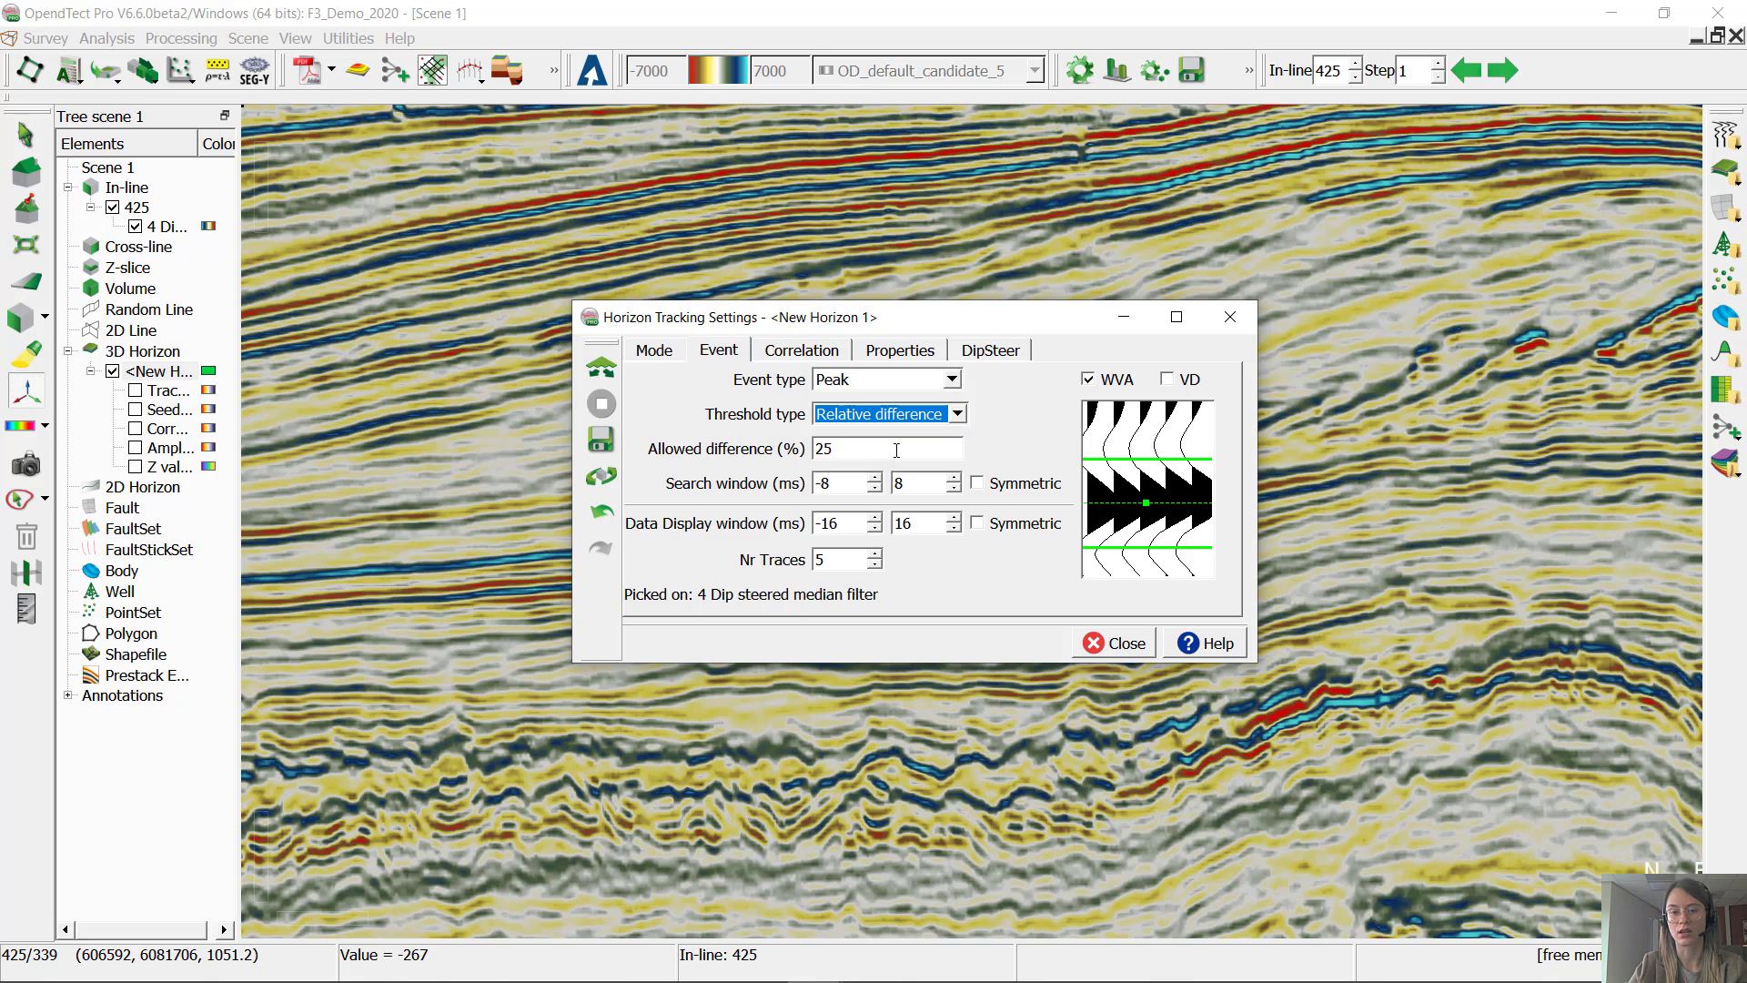
Step: Review the allowed amplitude difference, the search window and the seismic data the event is picked on
drag(878, 457, 809, 460)
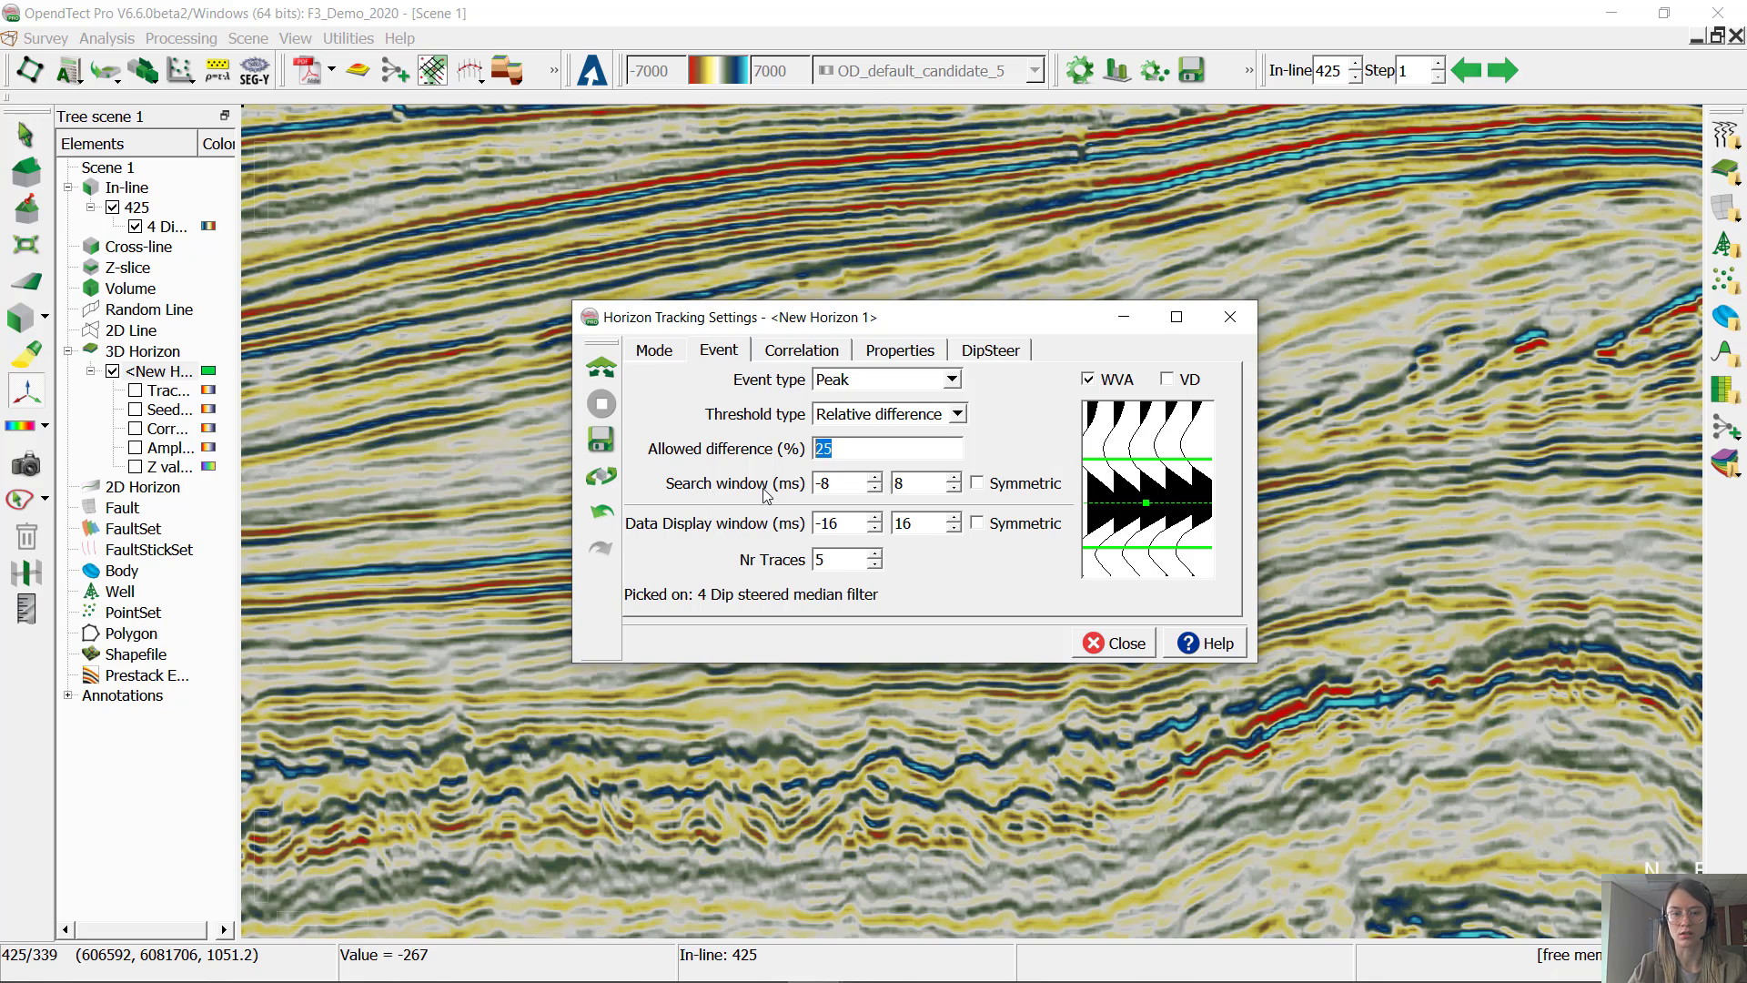
click(841, 484)
double_click(823, 488)
click(833, 485)
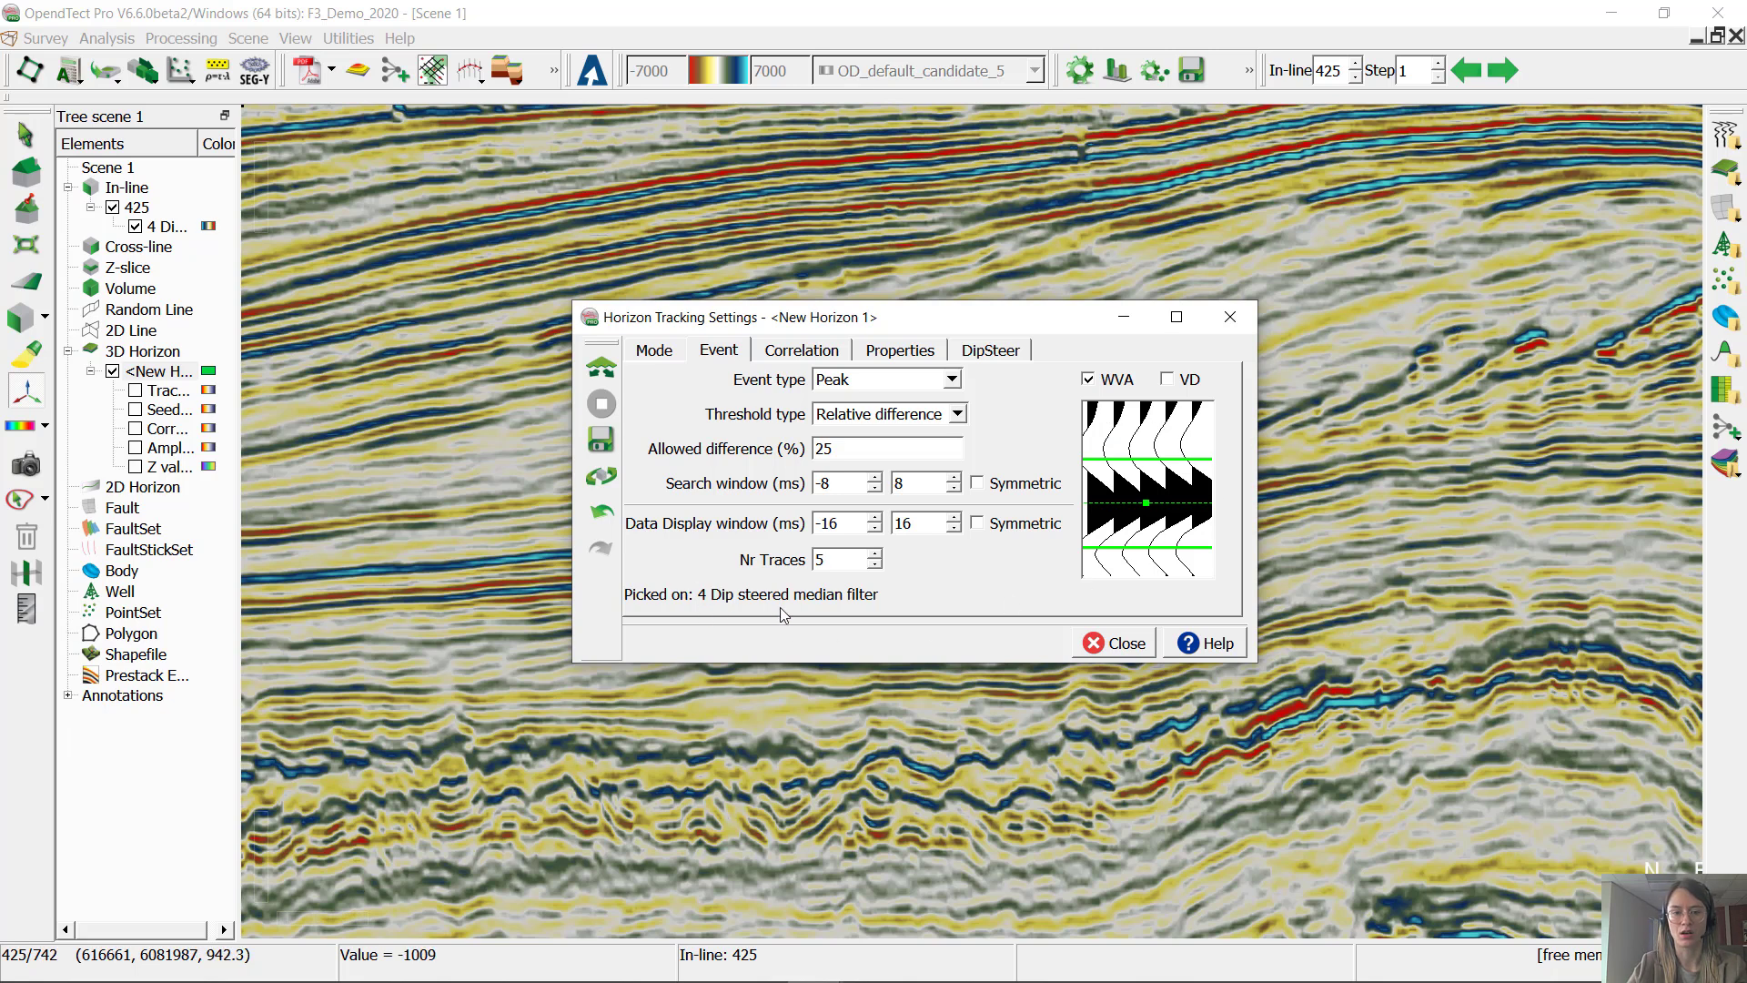
drag(877, 595, 698, 595)
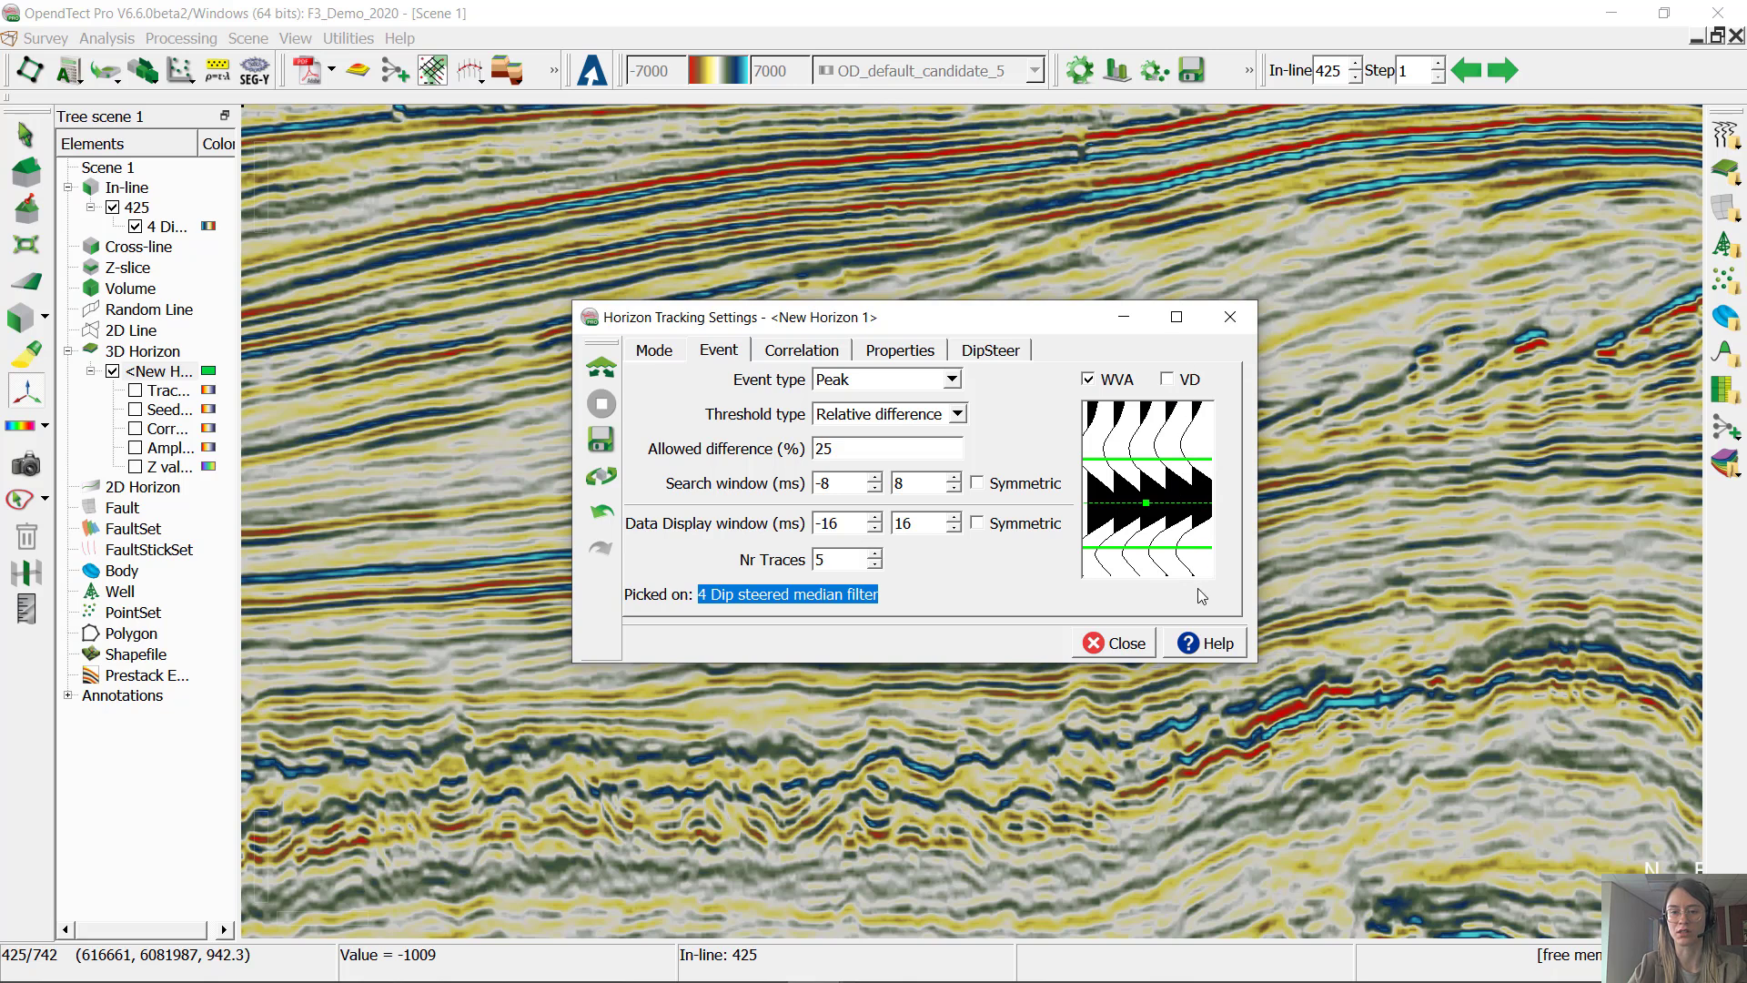
Step: Review the horizon's correlation, display property and dip-steering settings, closing the tracking settings when done
click(805, 354)
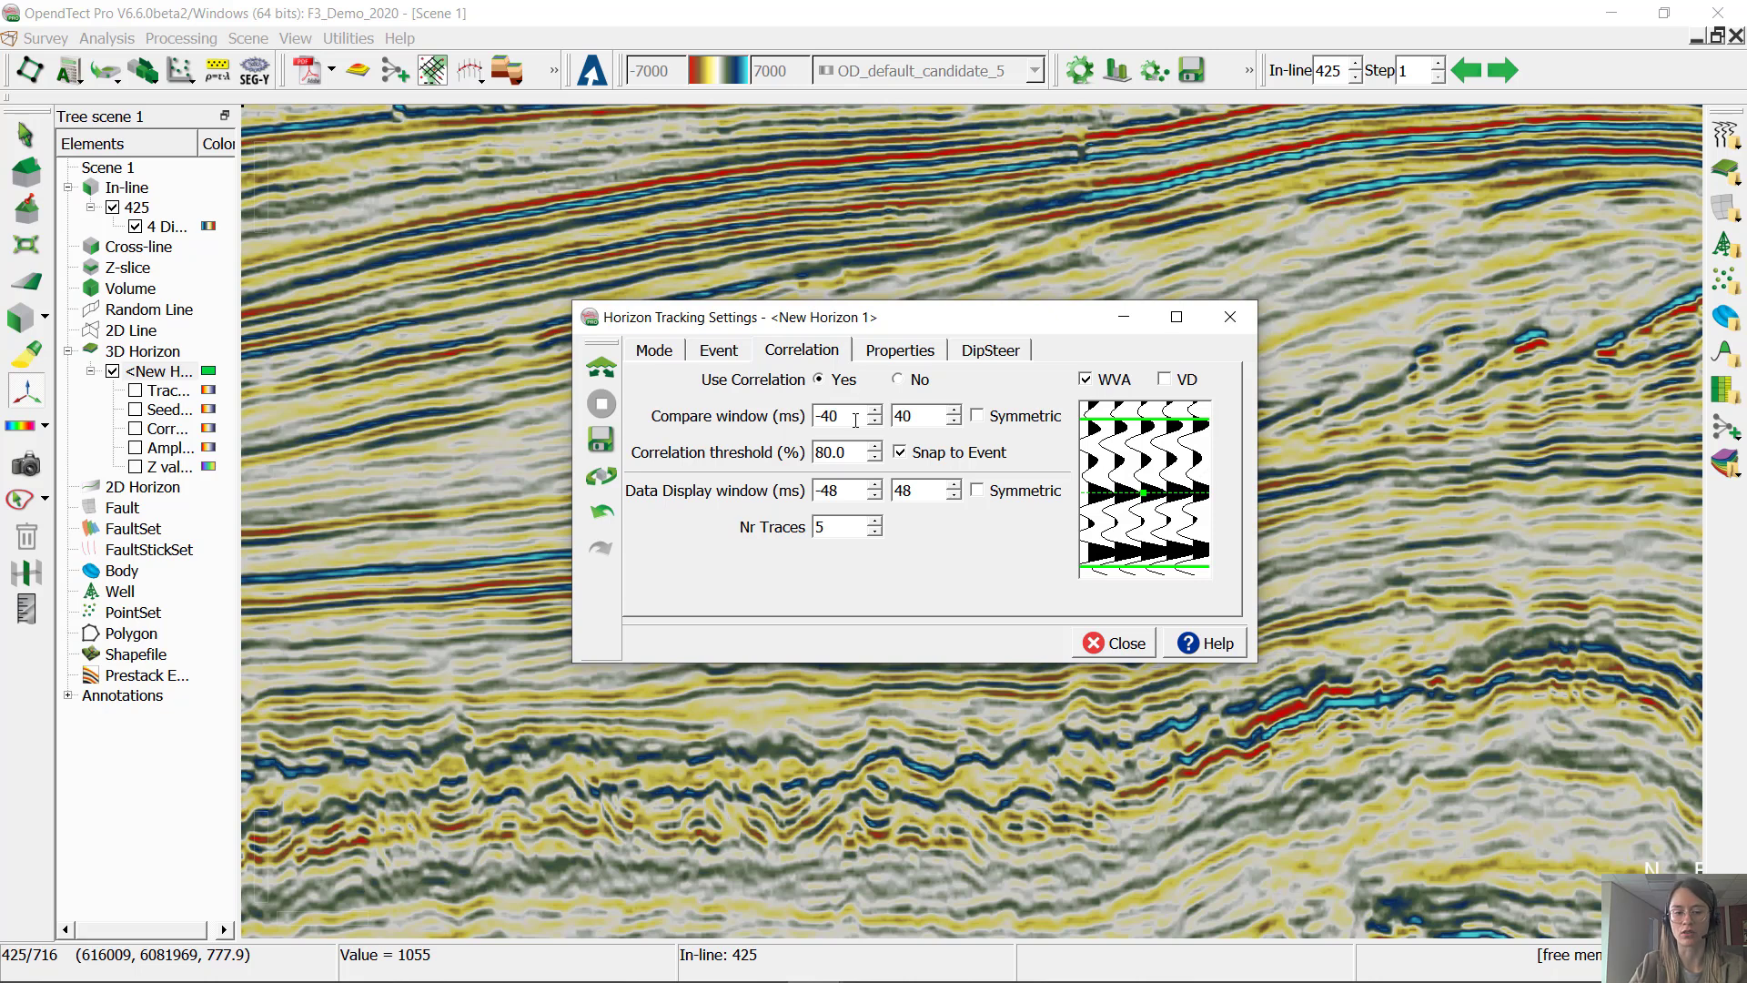
drag(825, 452, 812, 452)
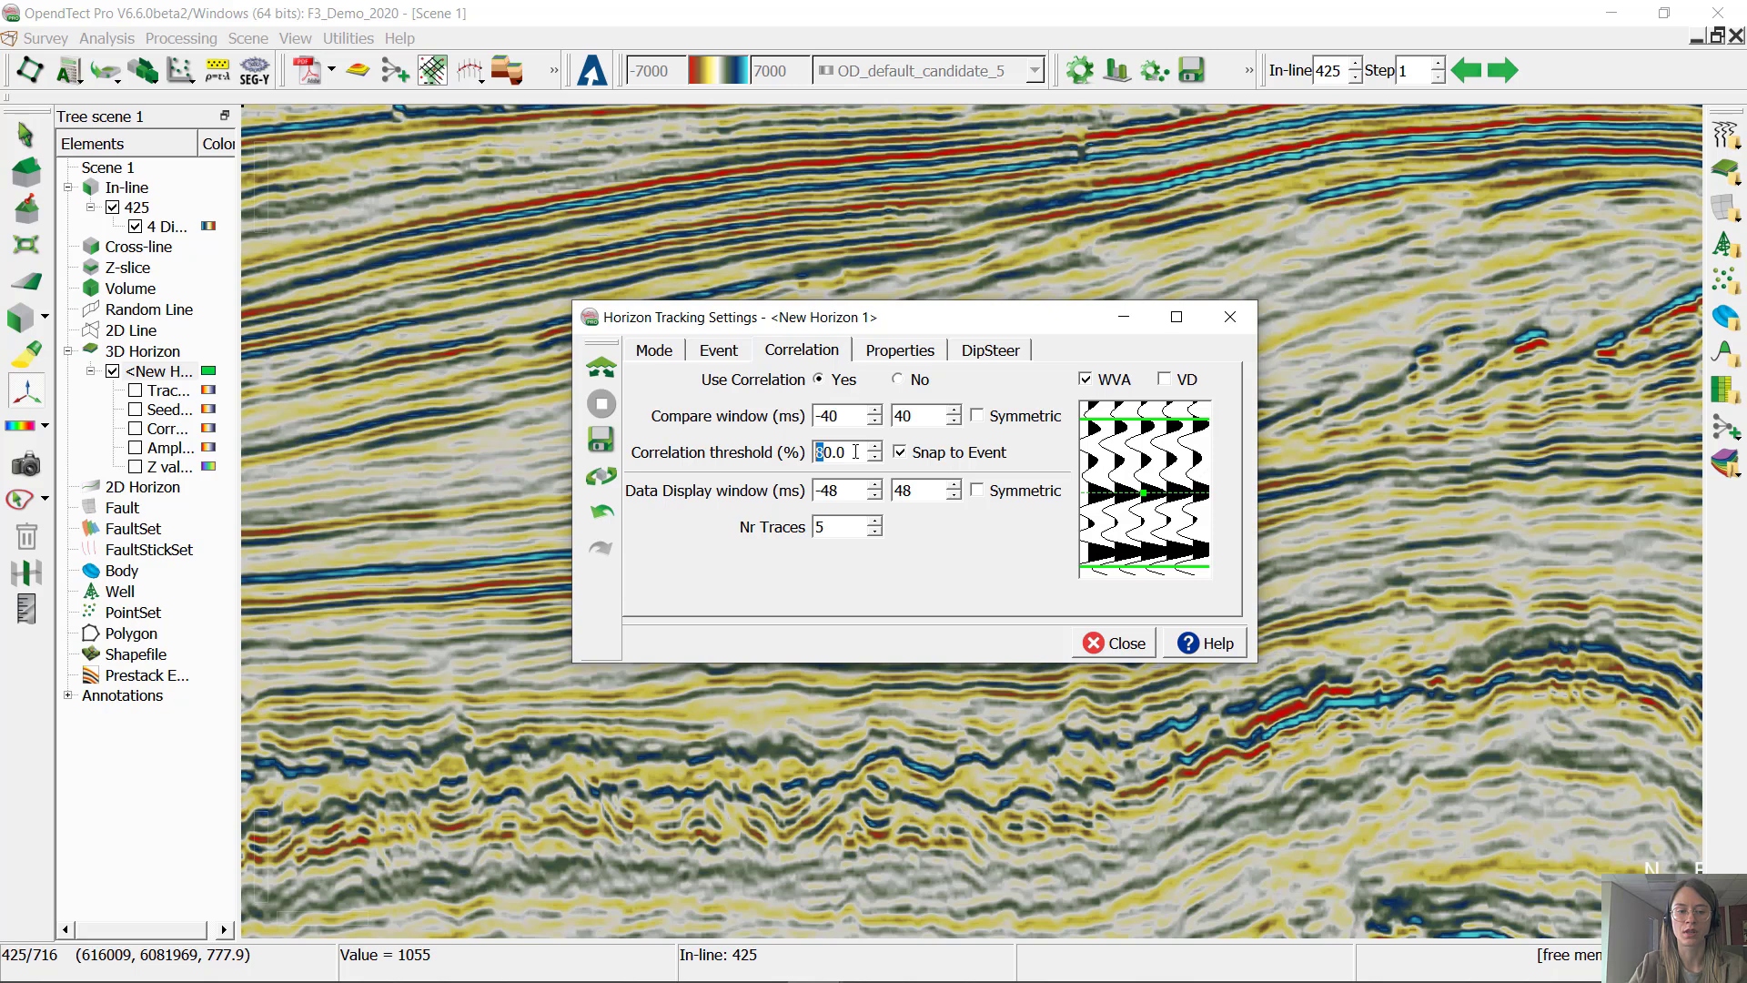
click(905, 351)
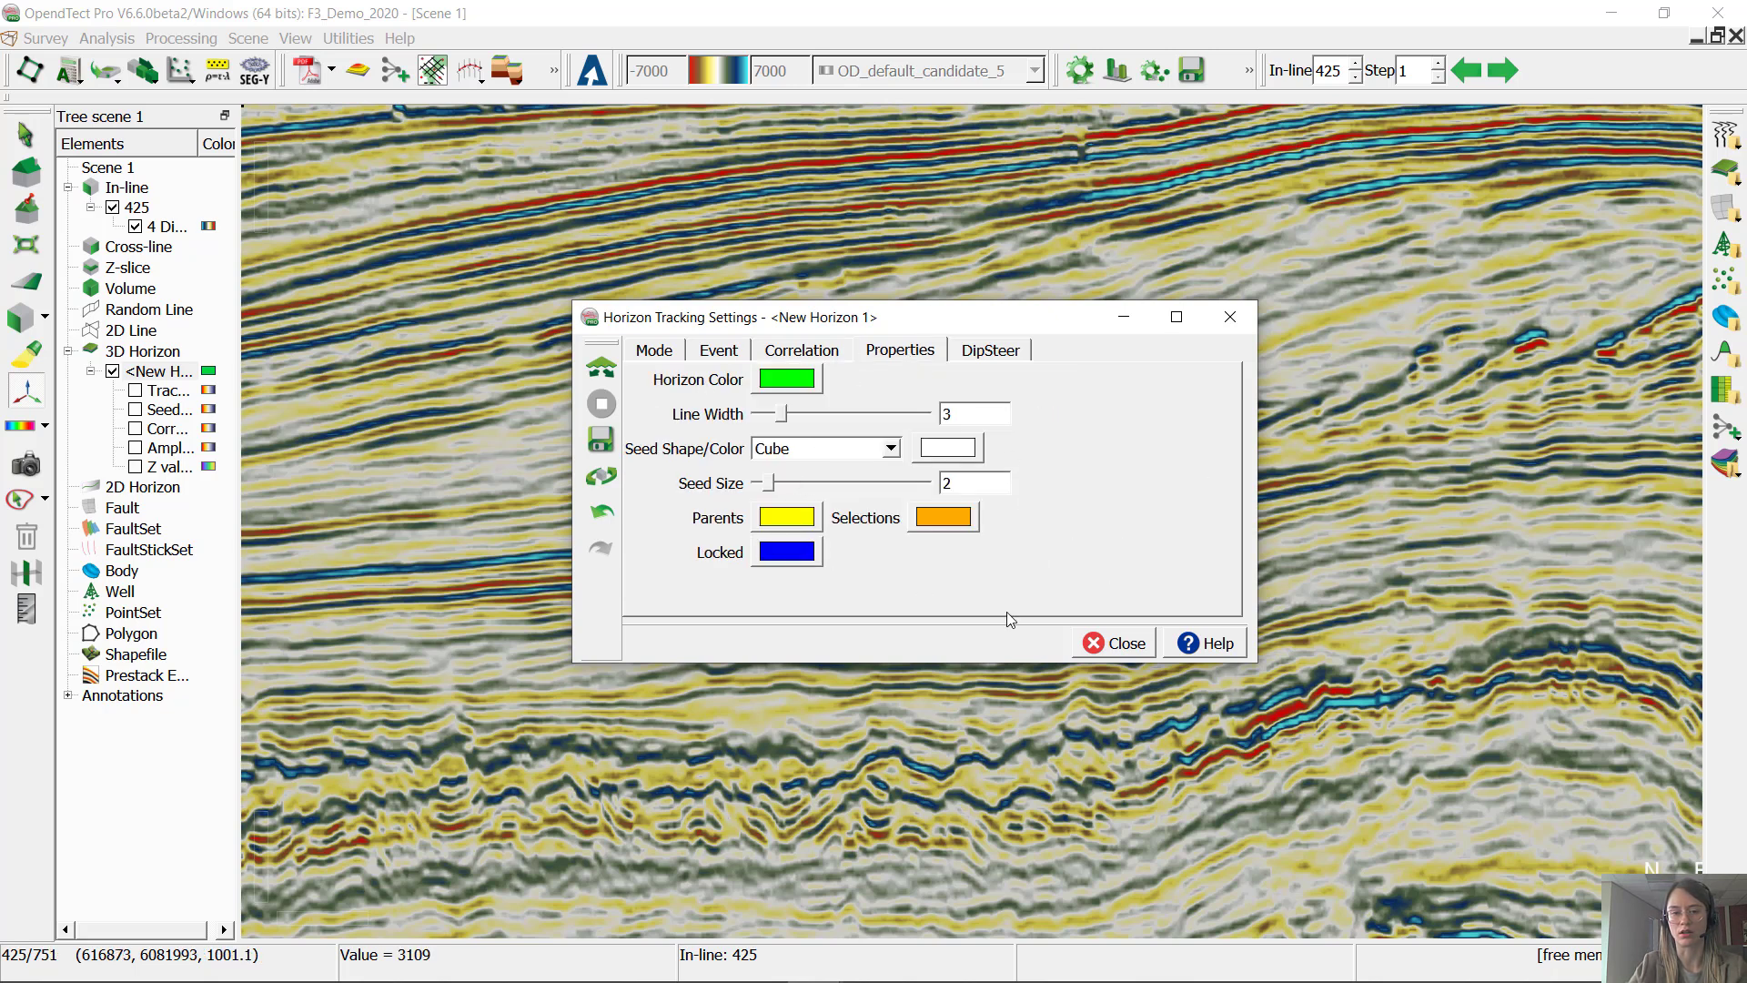
click(1001, 351)
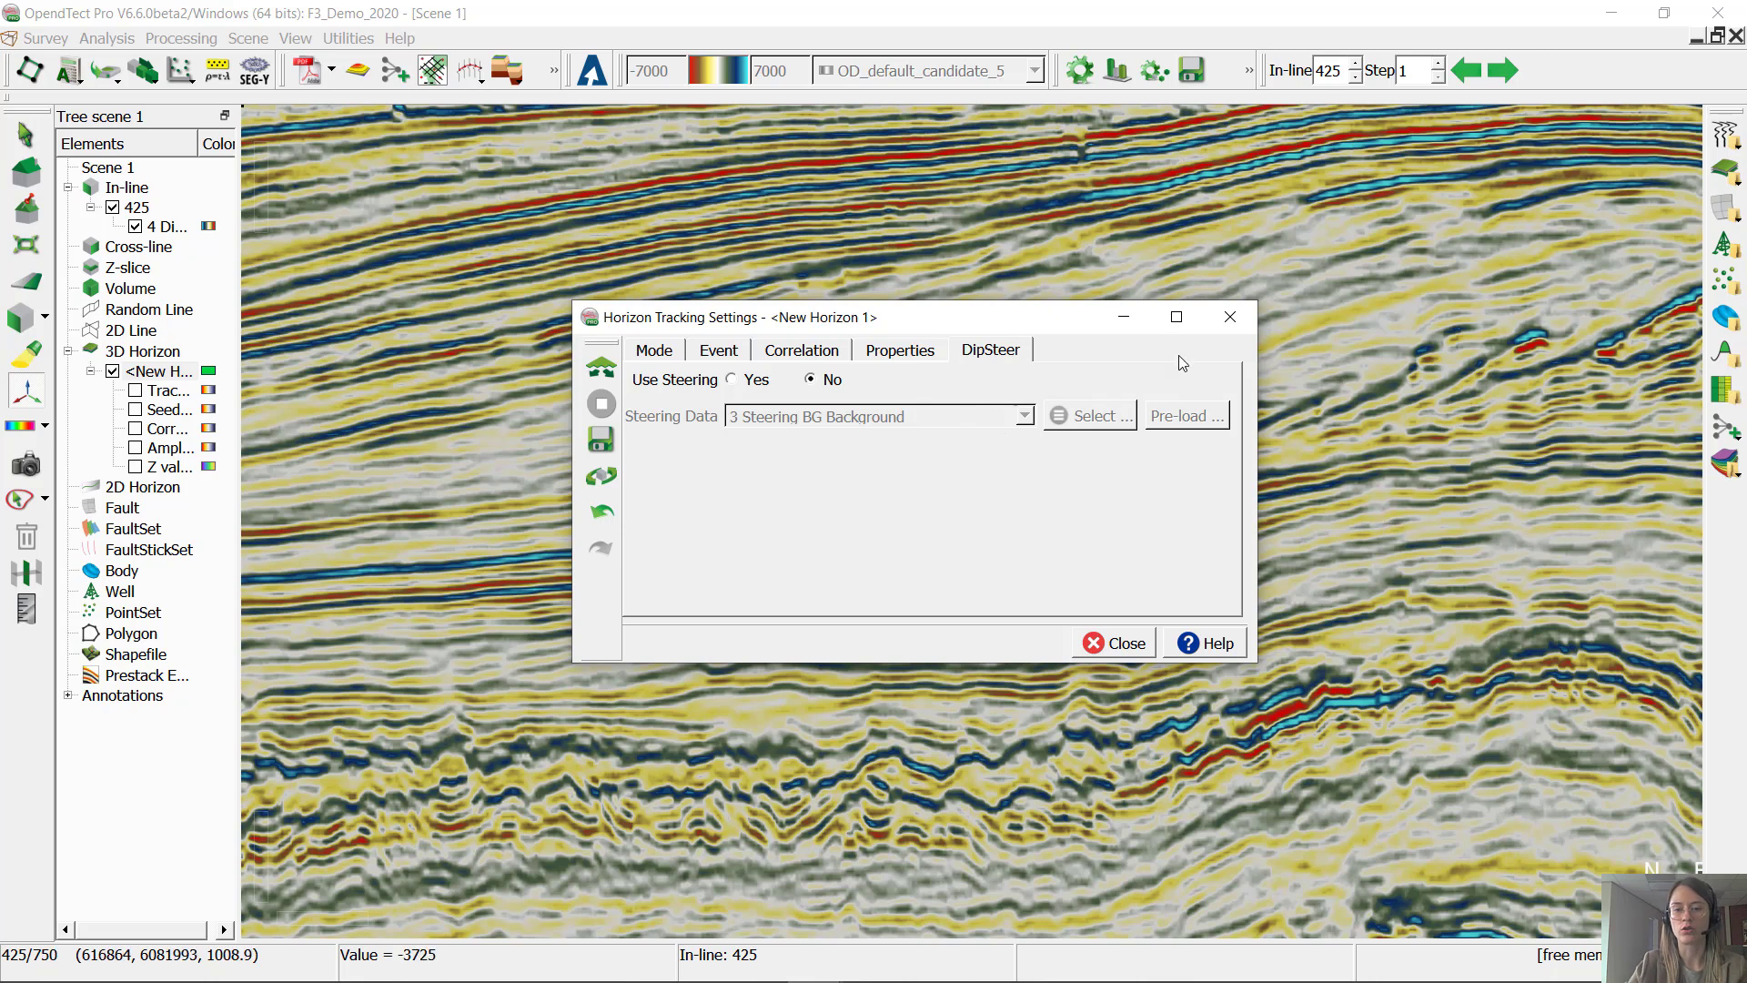
click(1231, 315)
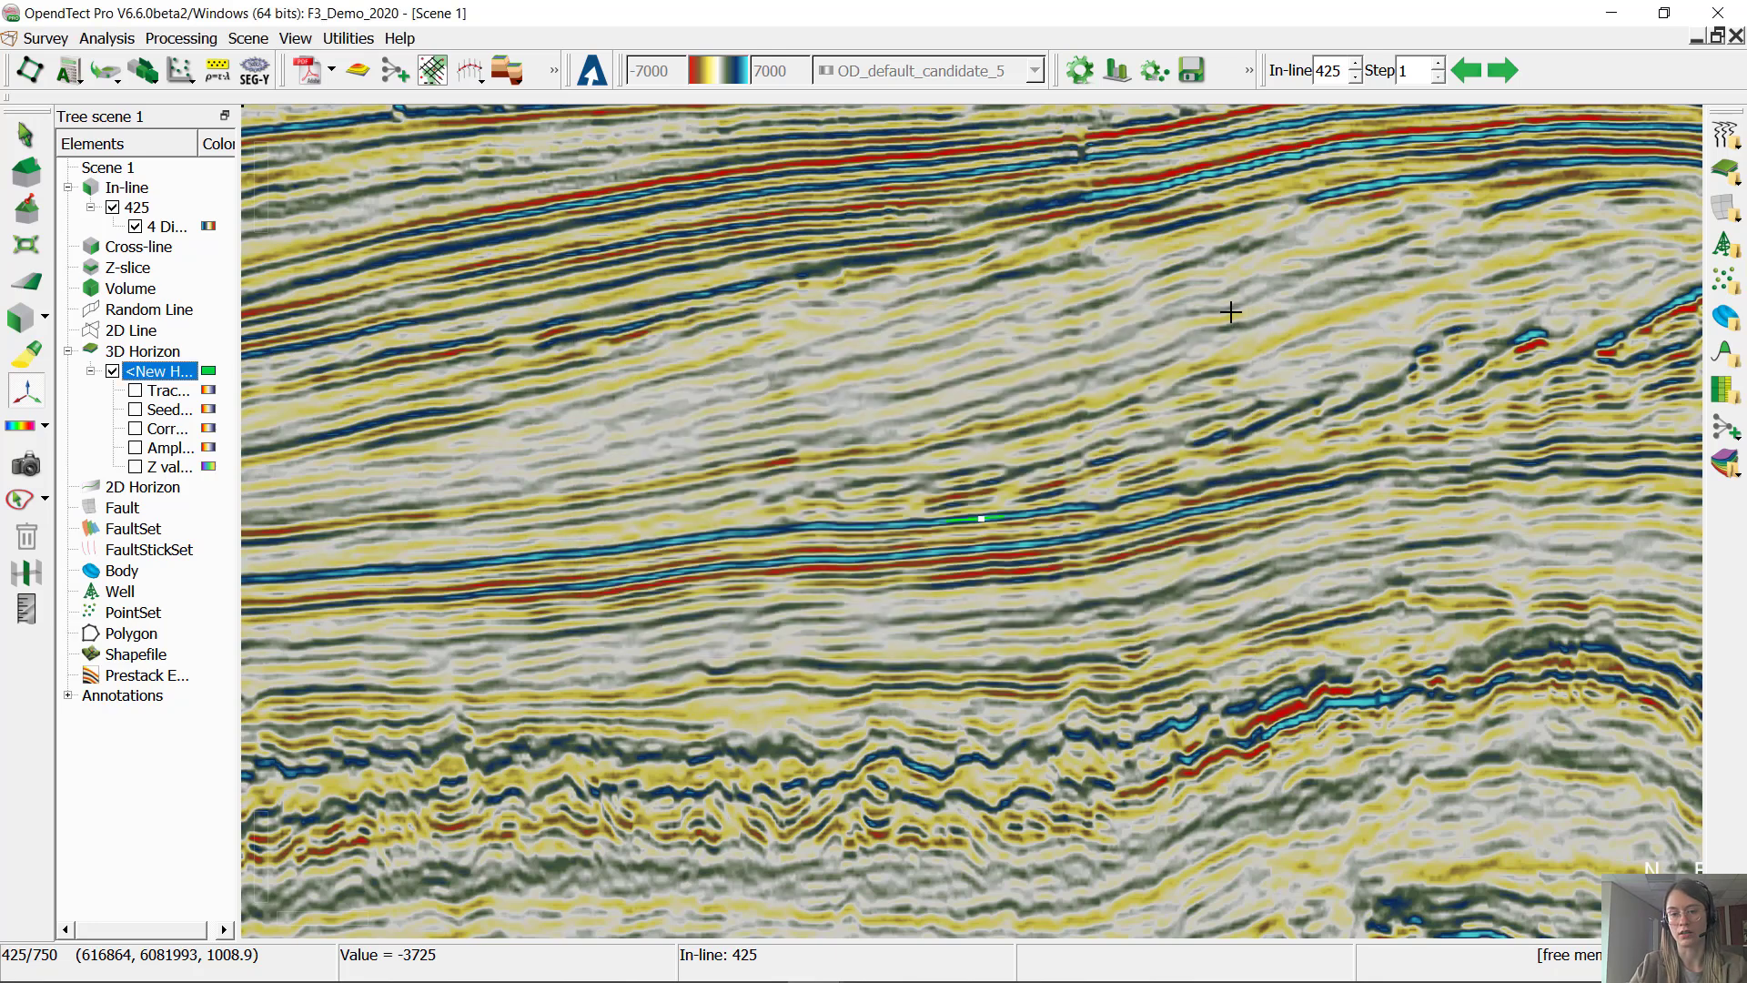
Step: Look up where the new horizon's tracking settings can be reopened among its tracking commands
right_click(145, 373)
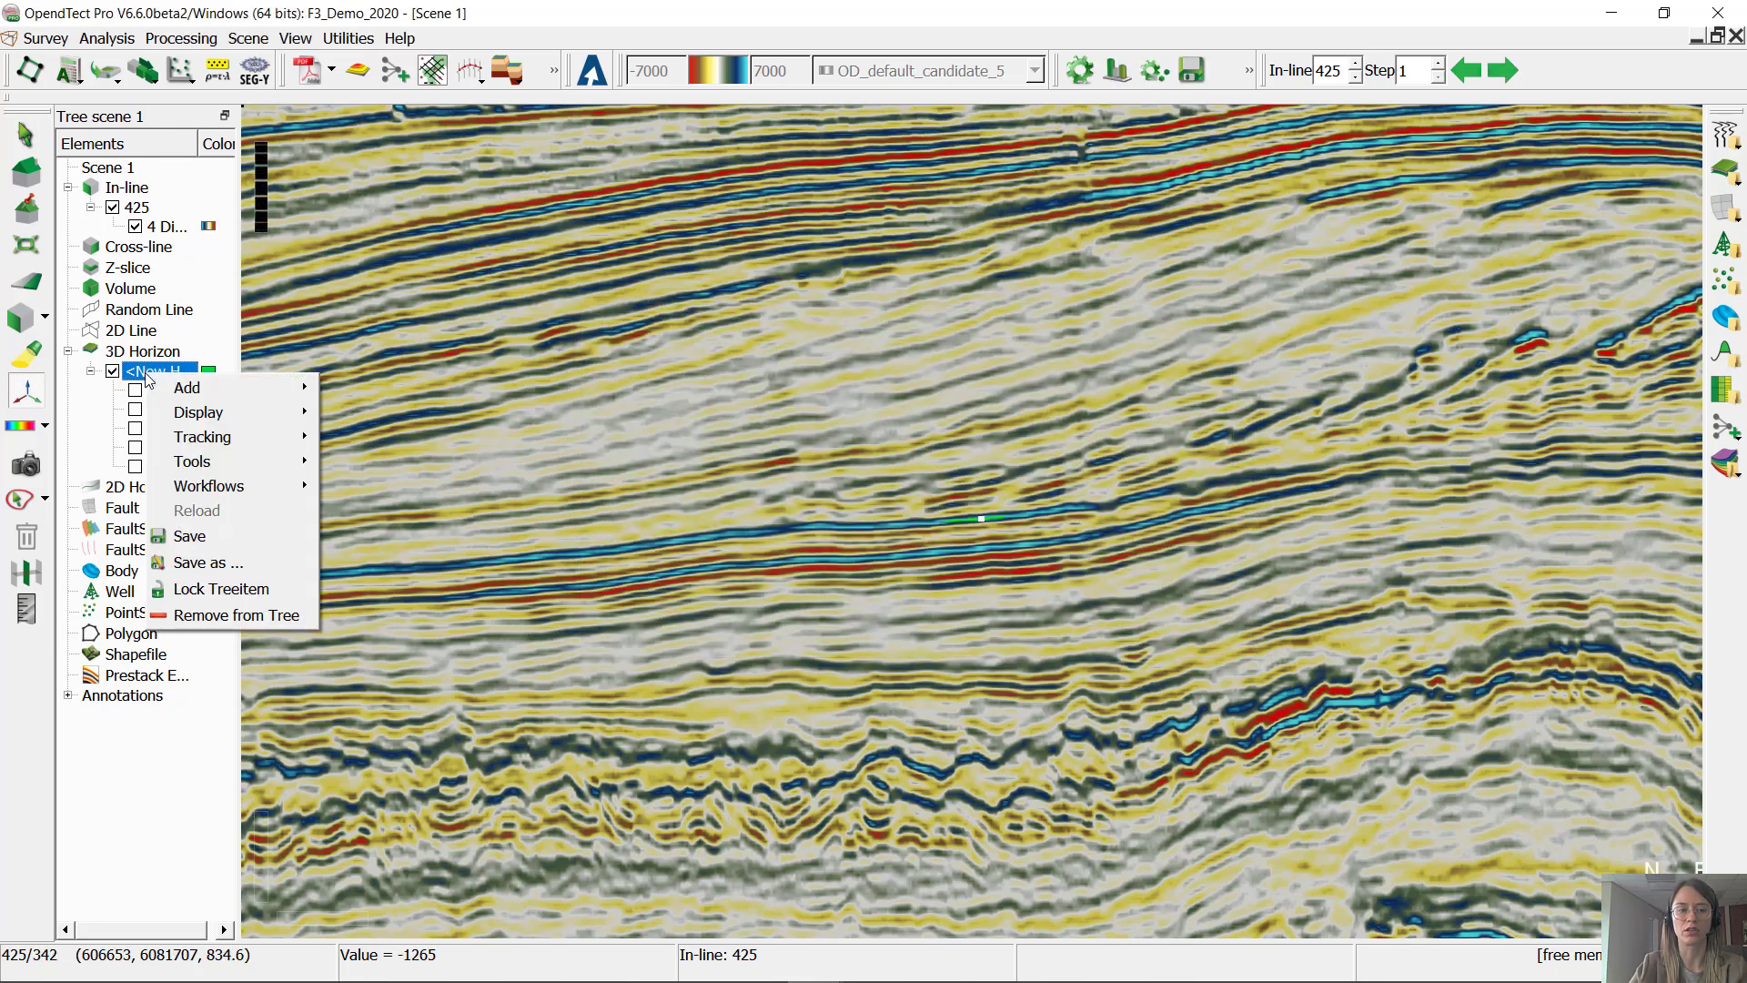
mouse_move(264, 437)
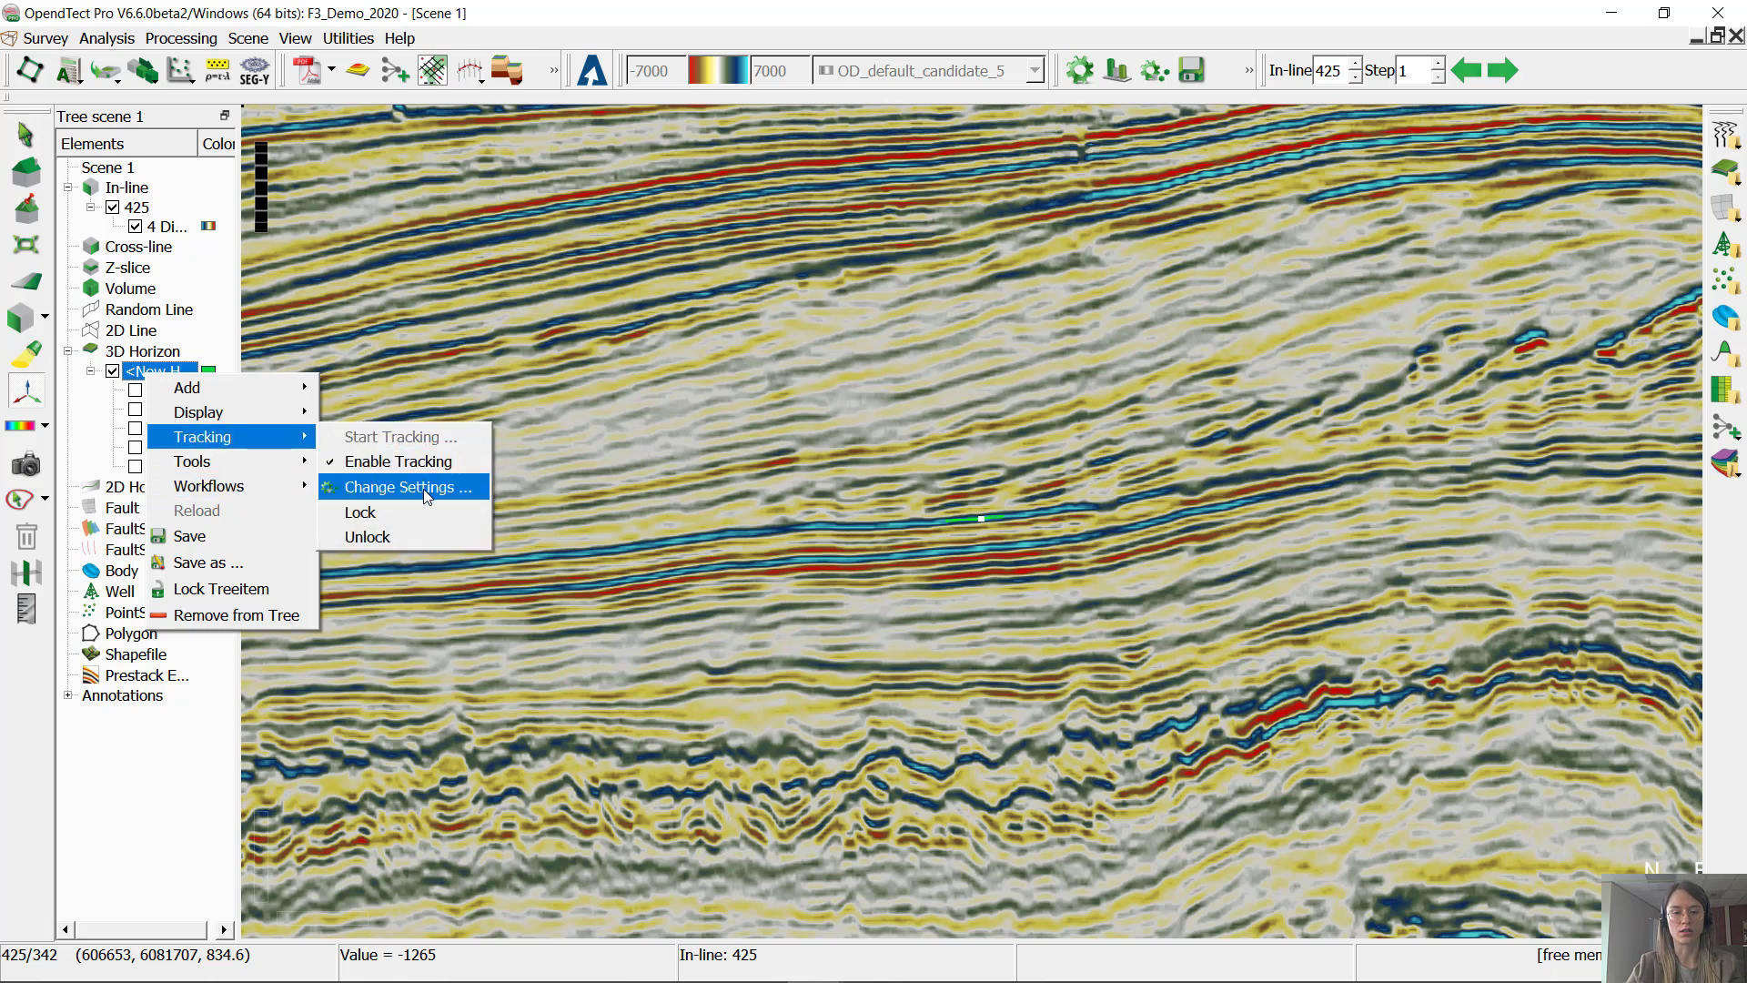
click(1037, 31)
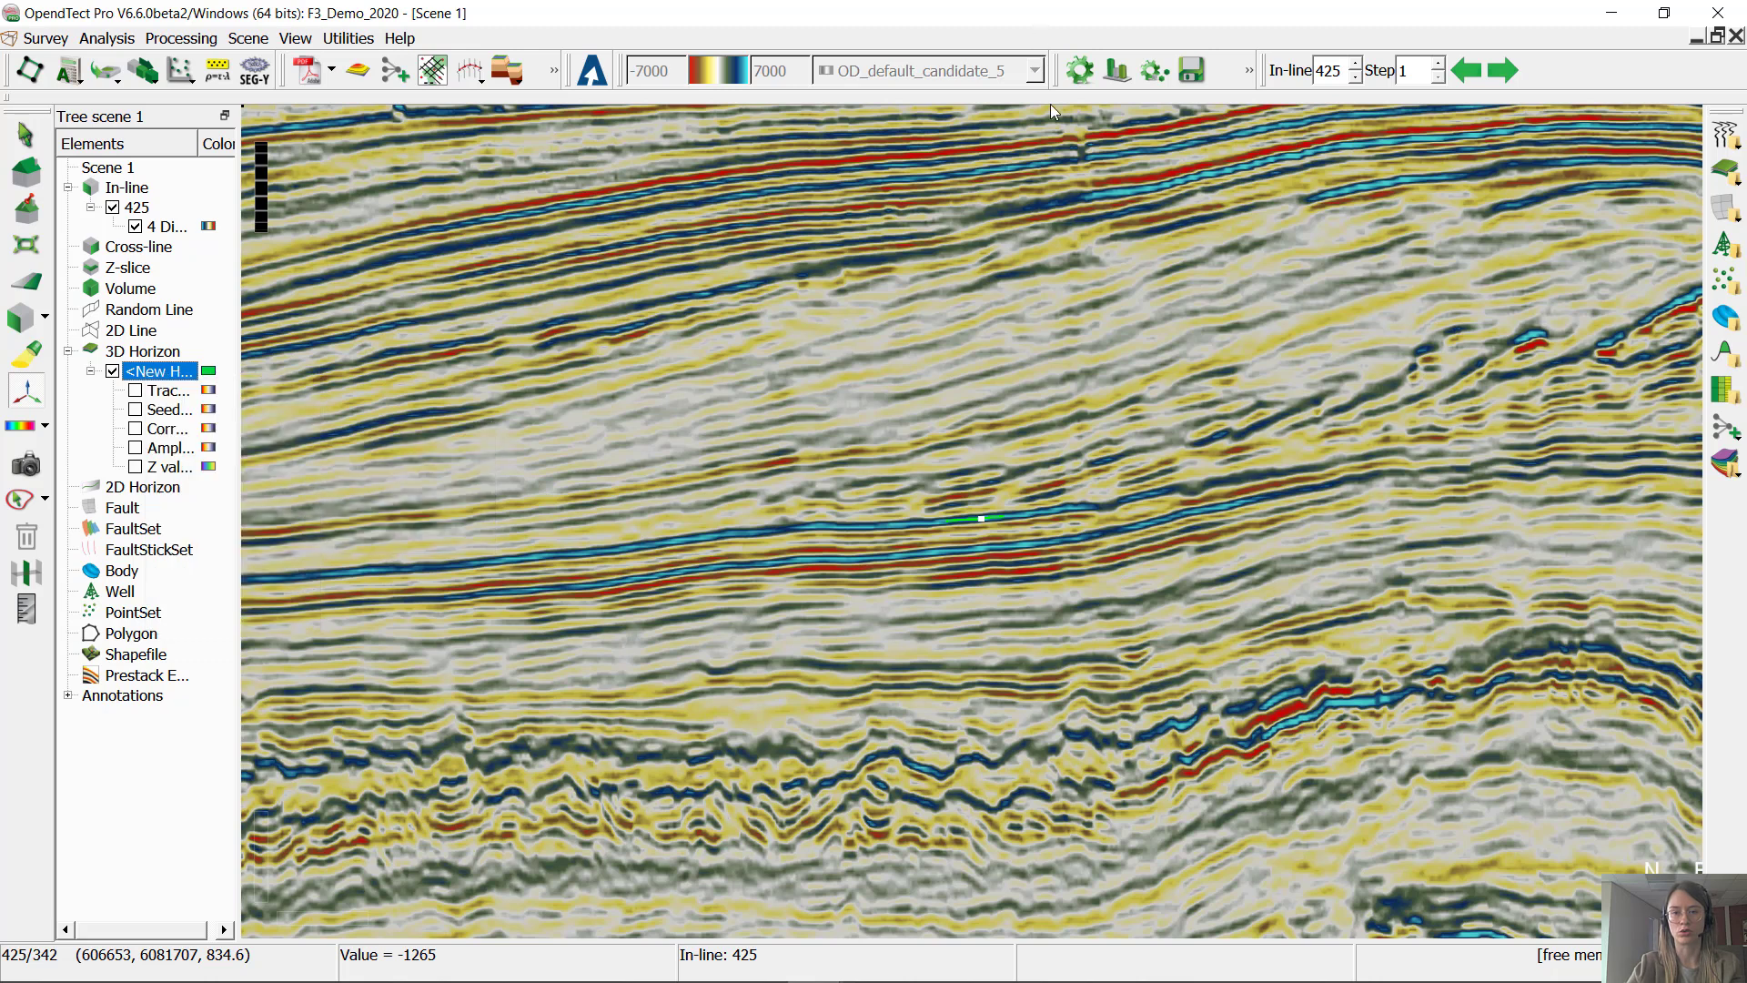
Step: Start auto-tracking the new horizon from its seed on in-line 425 and inspect the tracked area
right_click(994, 518)
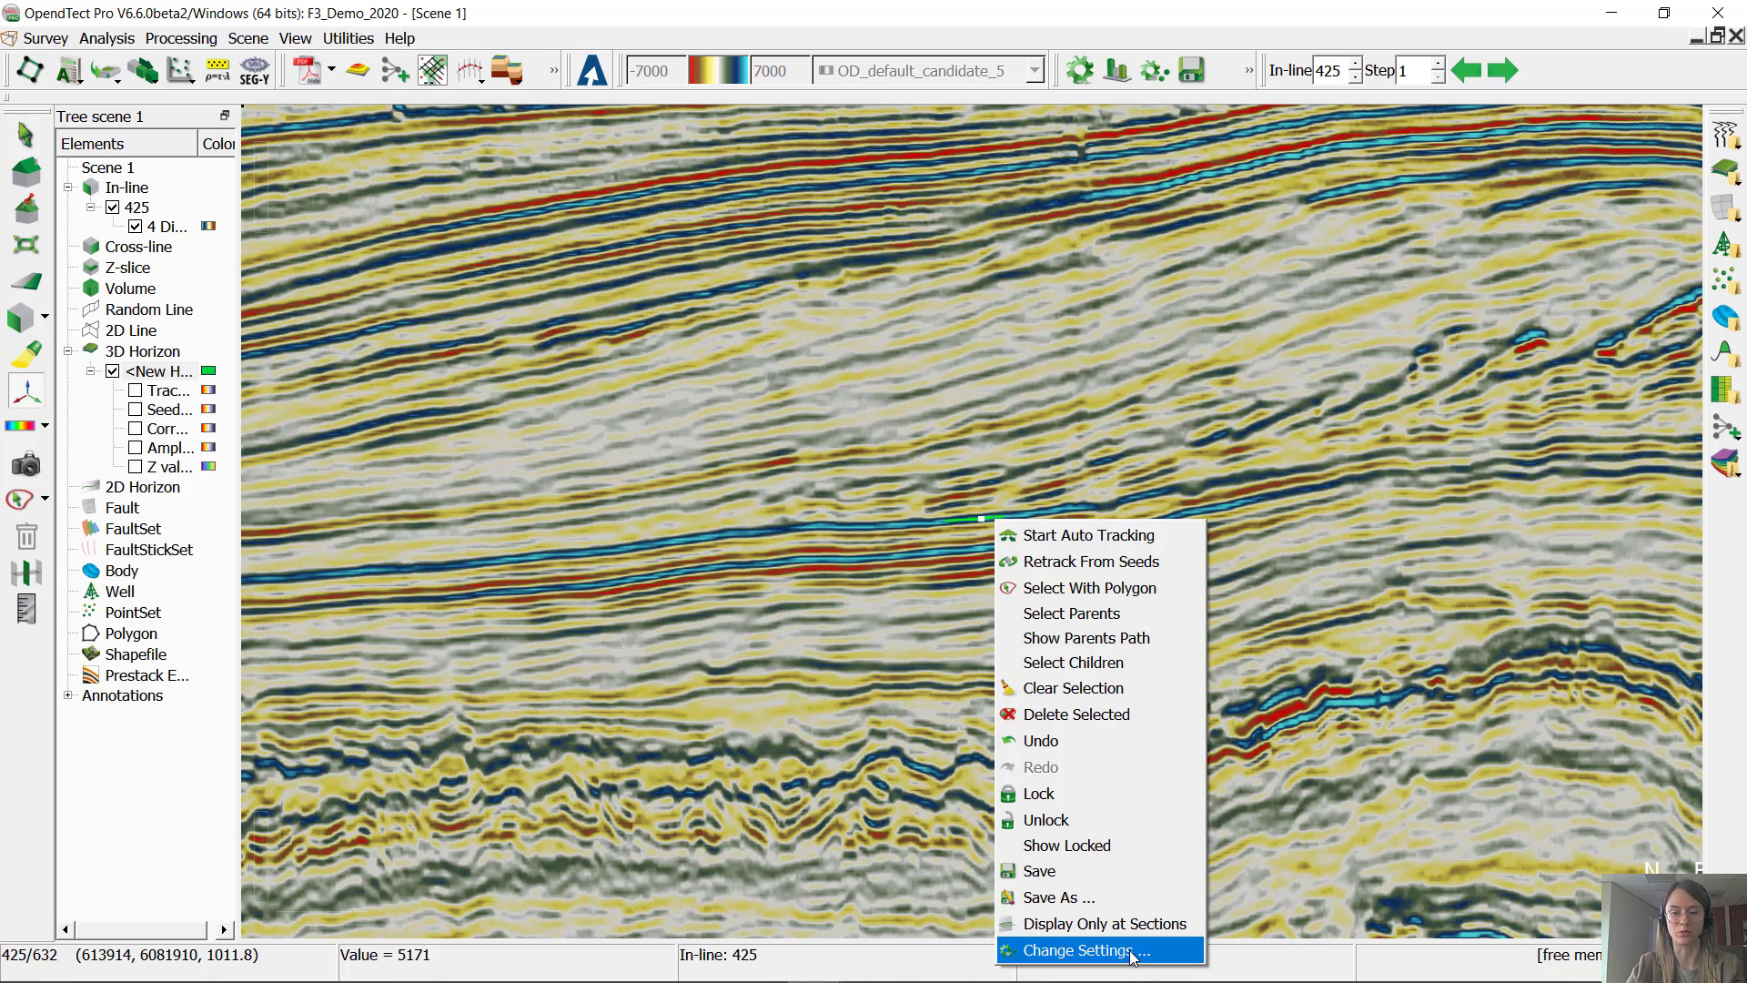
click(1111, 538)
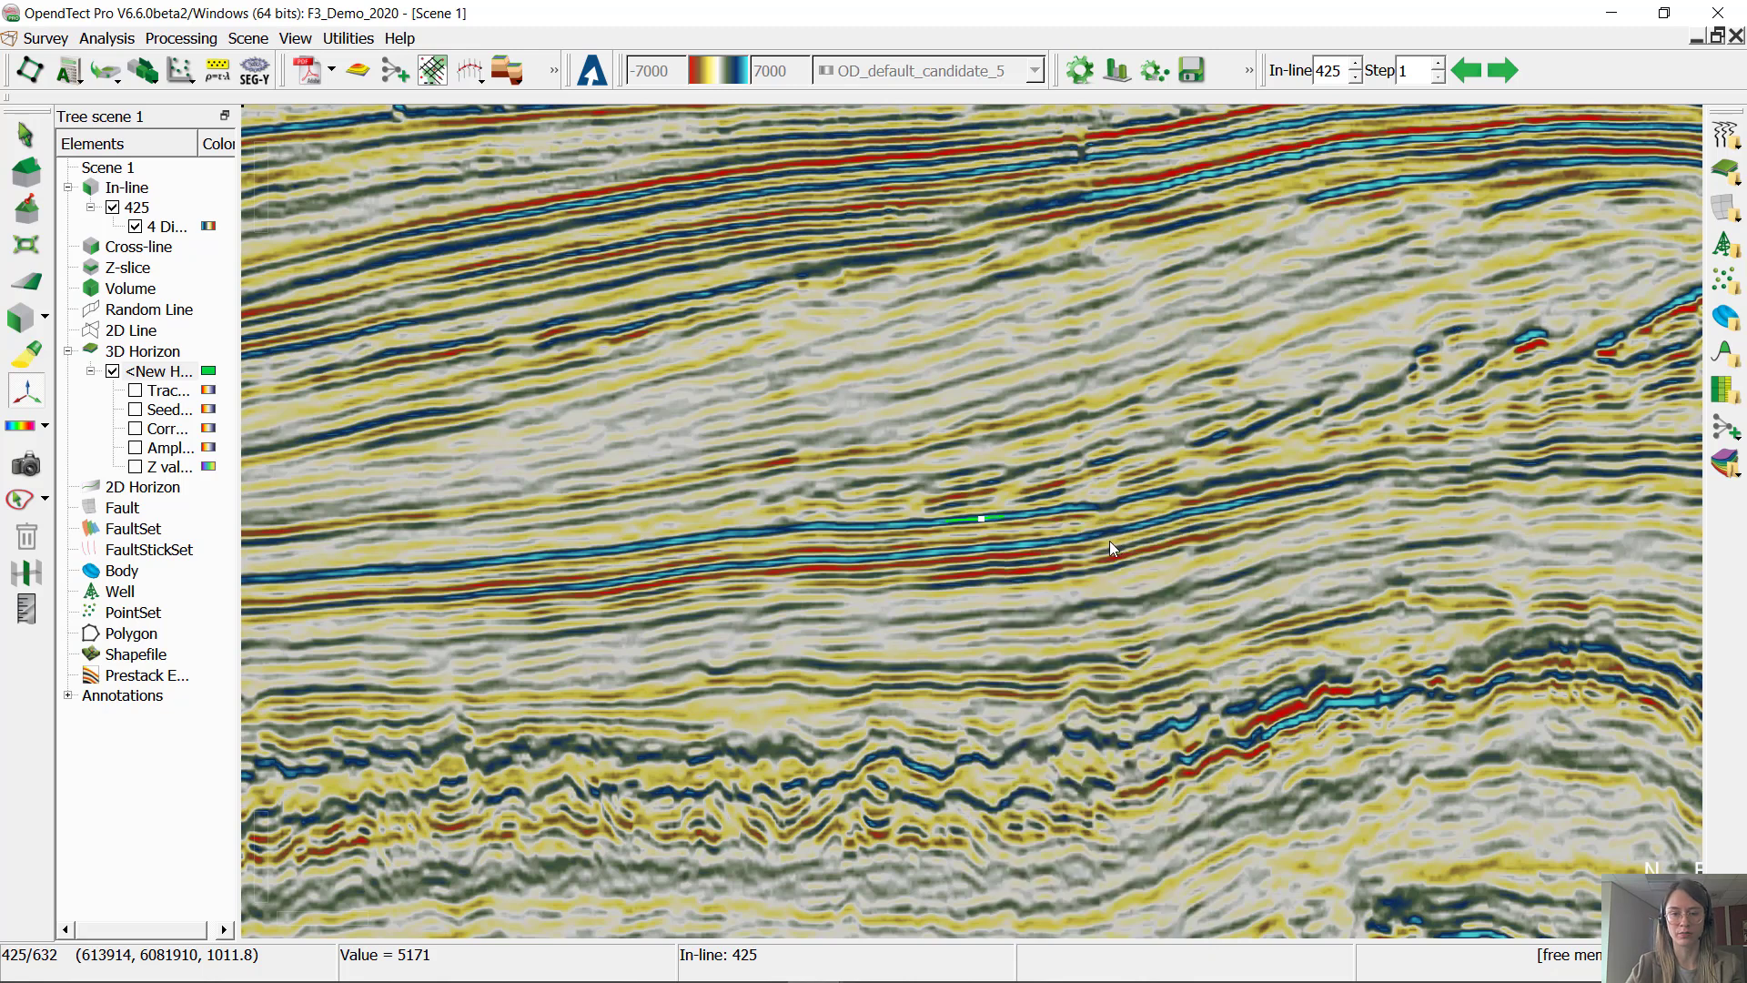
right_click(1098, 557)
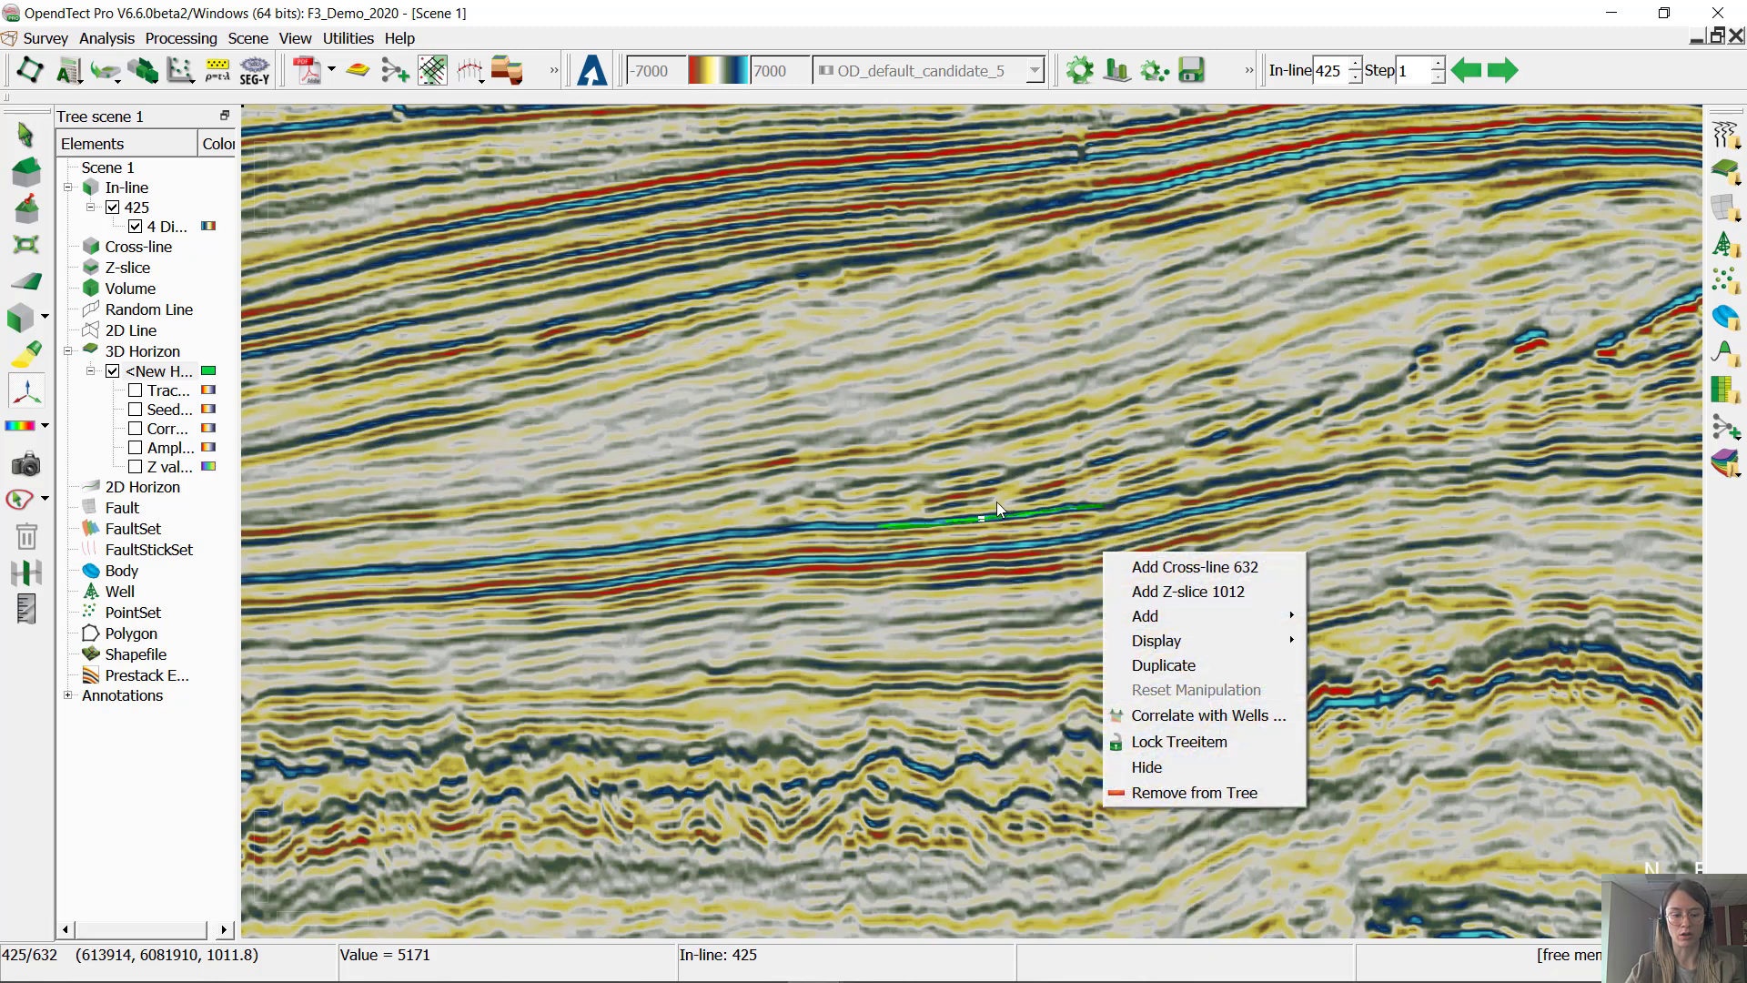
middle_drag(975, 469, 1028, 774)
middle_drag(1019, 519, 992, 737)
middle_drag(979, 457, 934, 485)
right_click(166, 369)
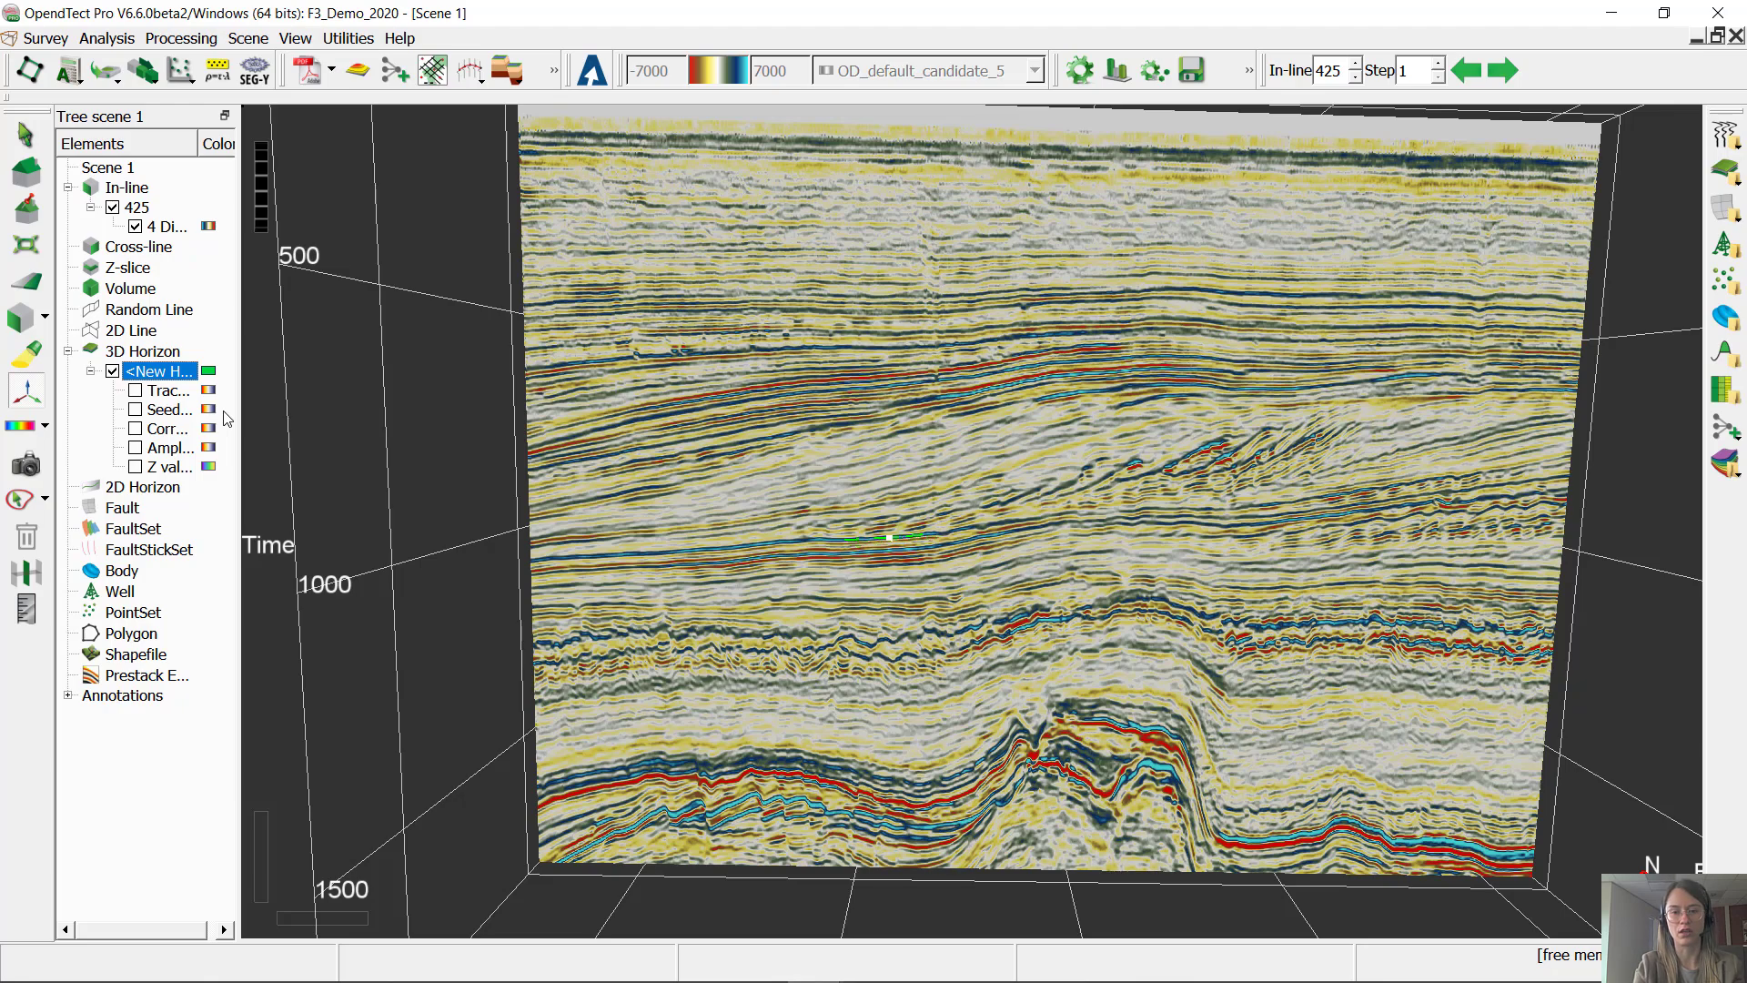
scroll(859, 582, up, 5)
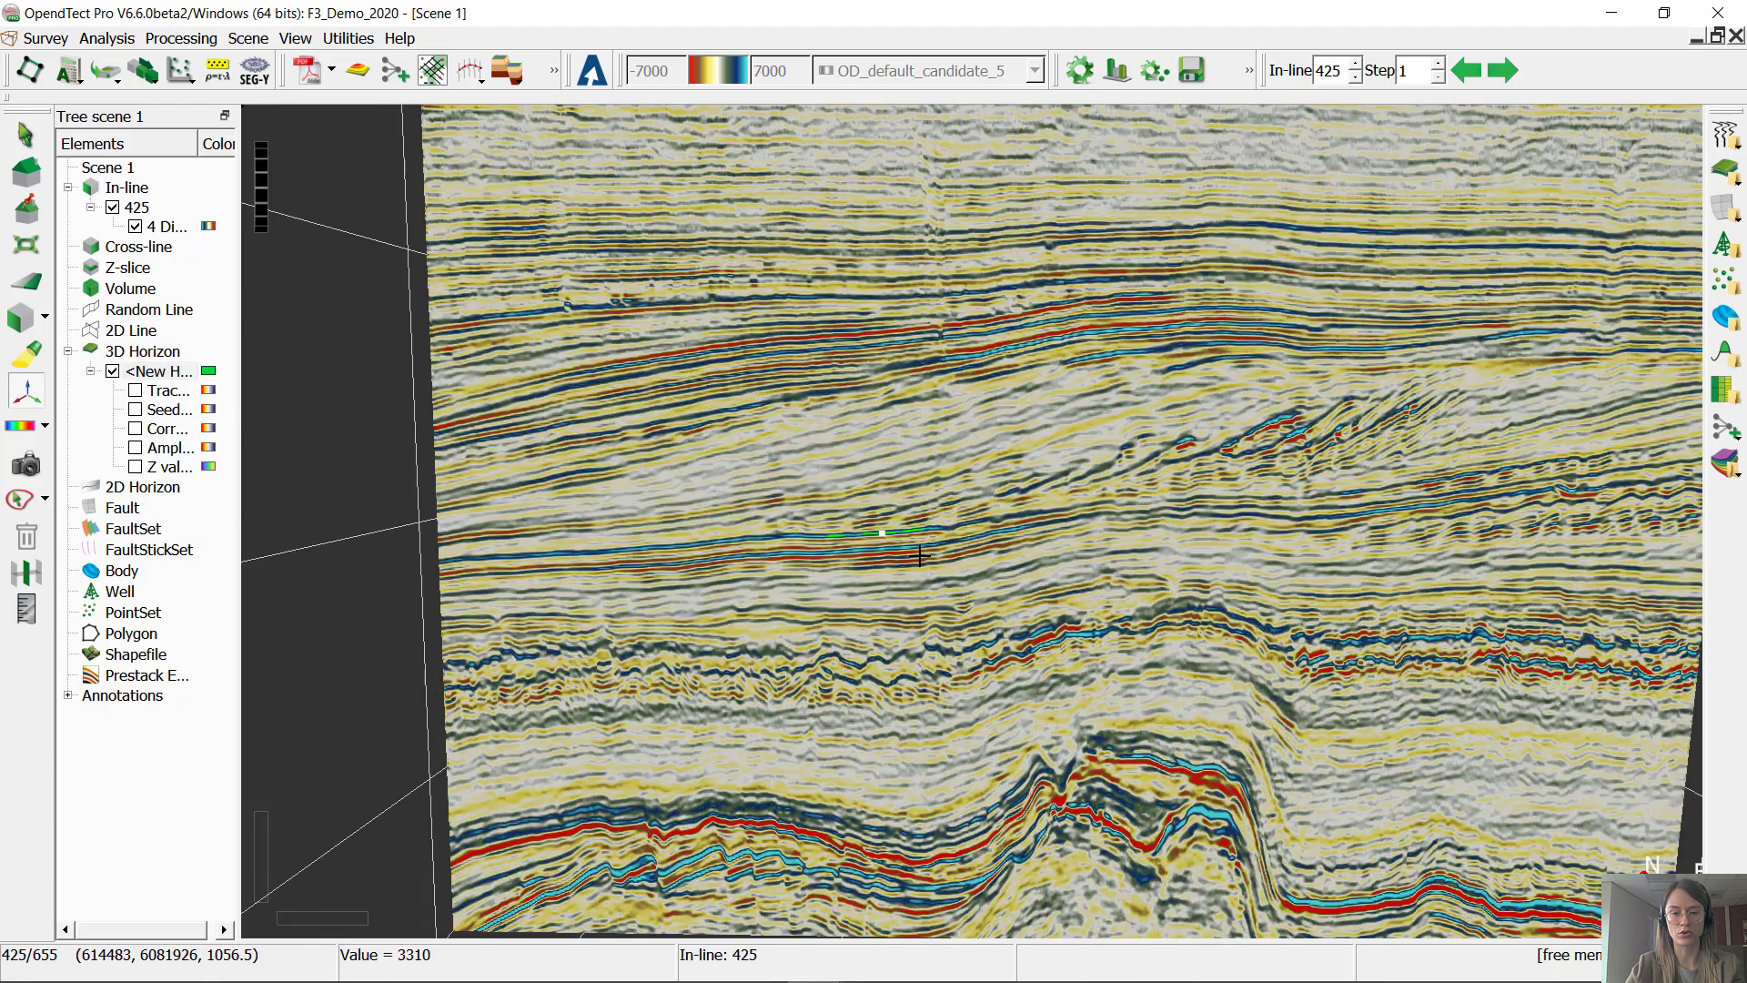
scroll(920, 555, up, 1)
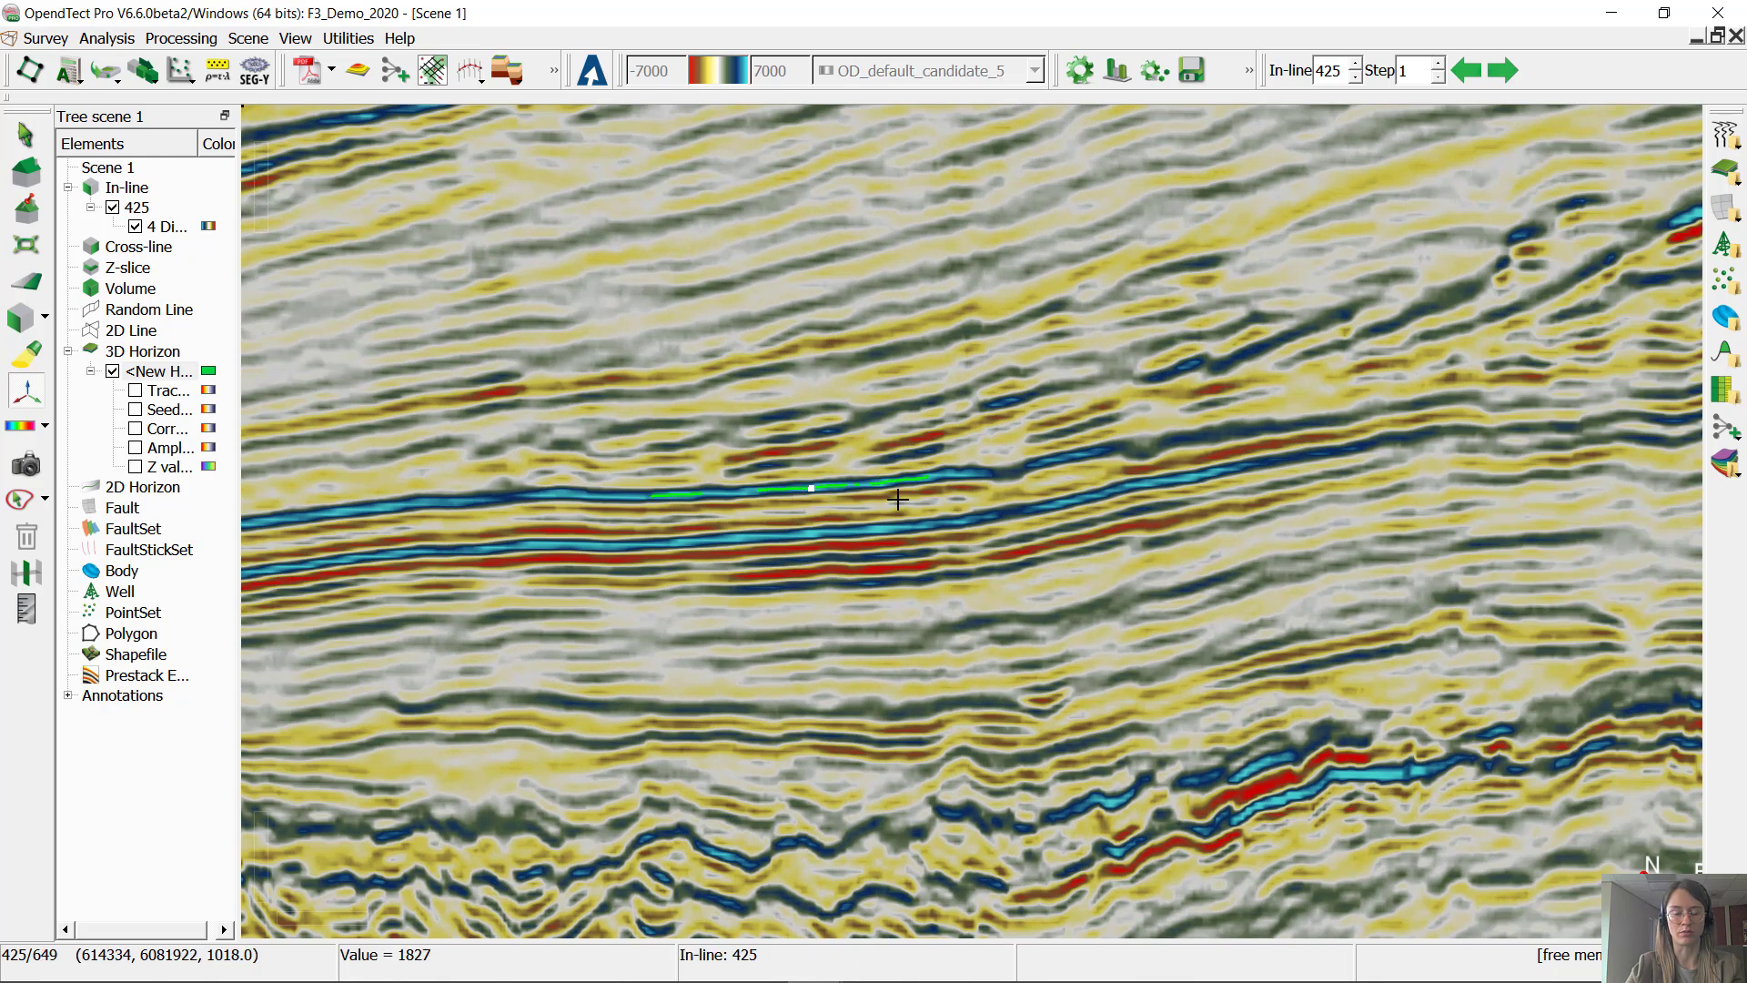
Step: Reopen the new horizon's tracking settings and set its horizon color to magenta (#ff00ff)
click(162, 371)
right_click(167, 374)
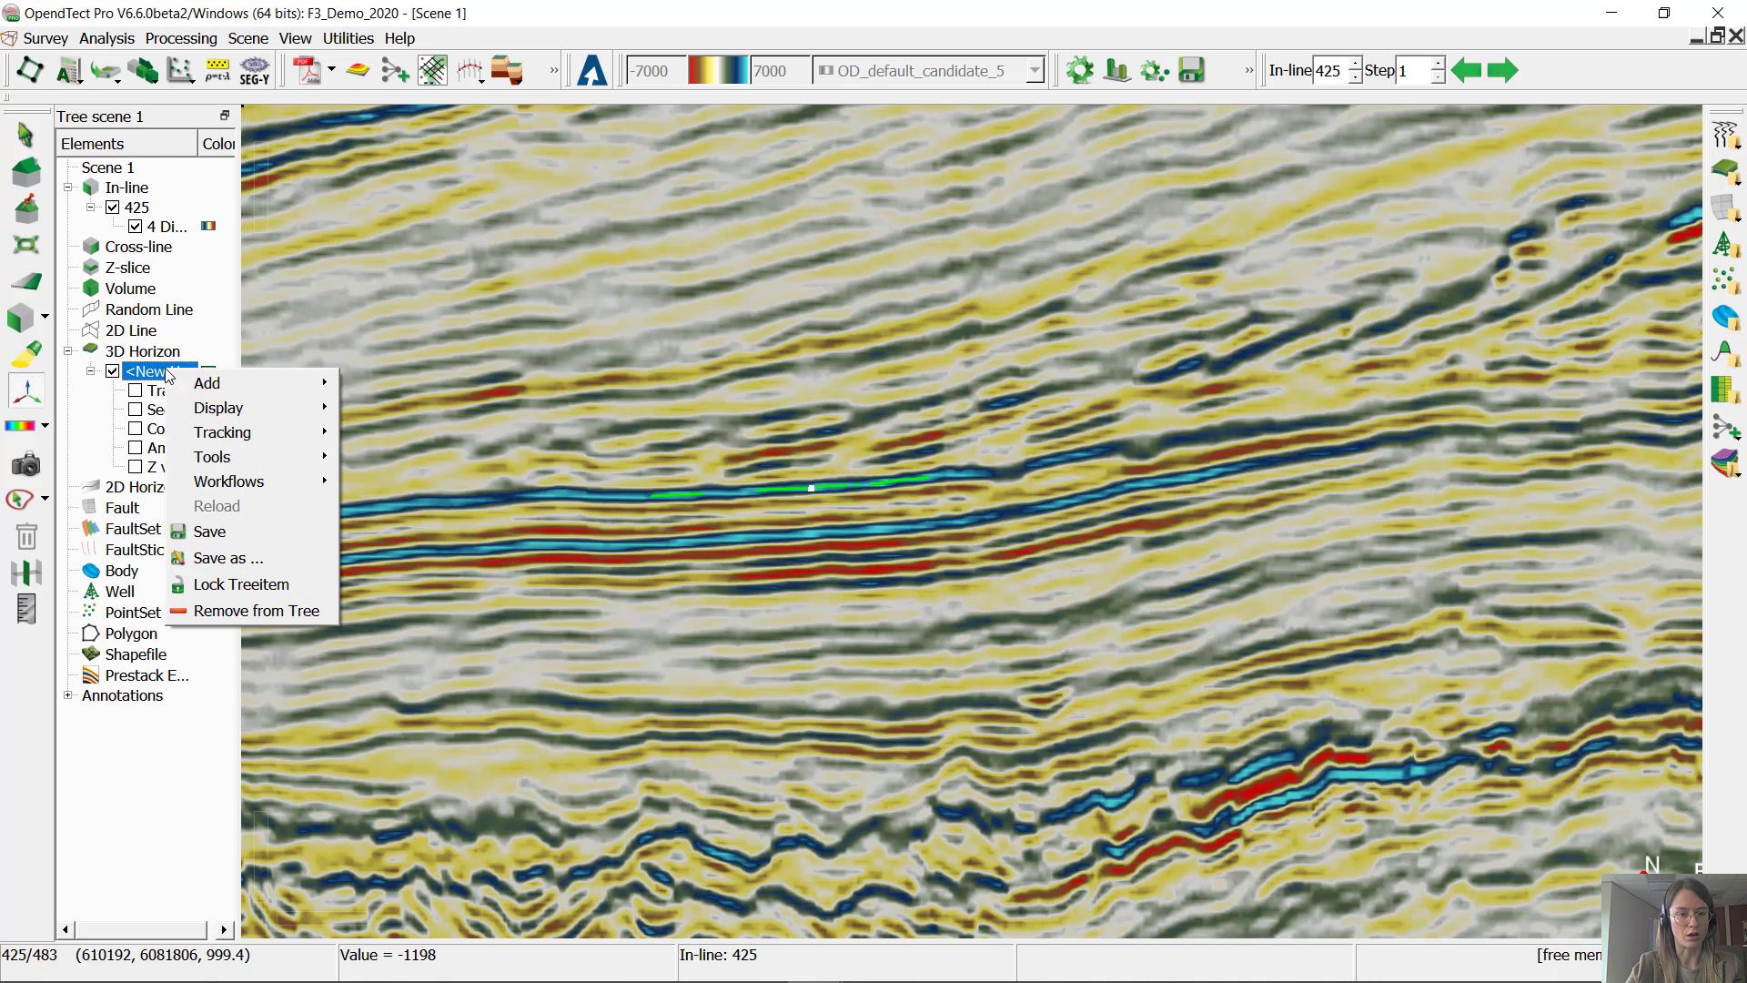
click(825, 484)
right_click(826, 486)
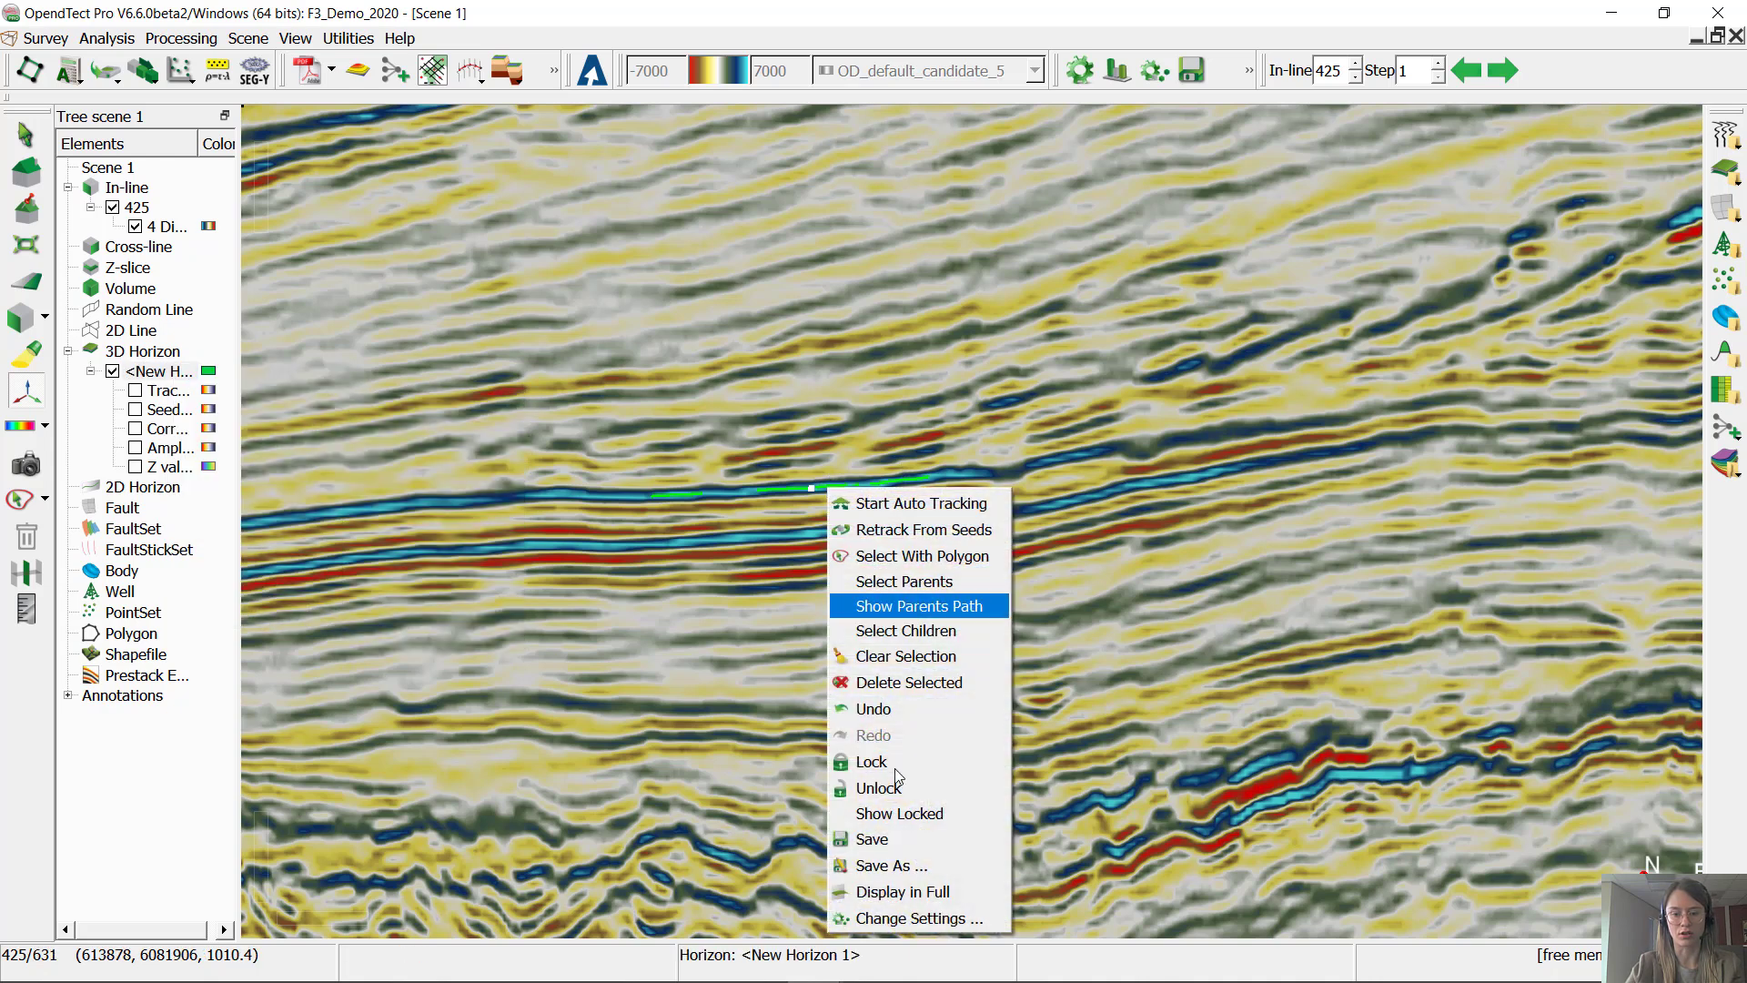
click(967, 917)
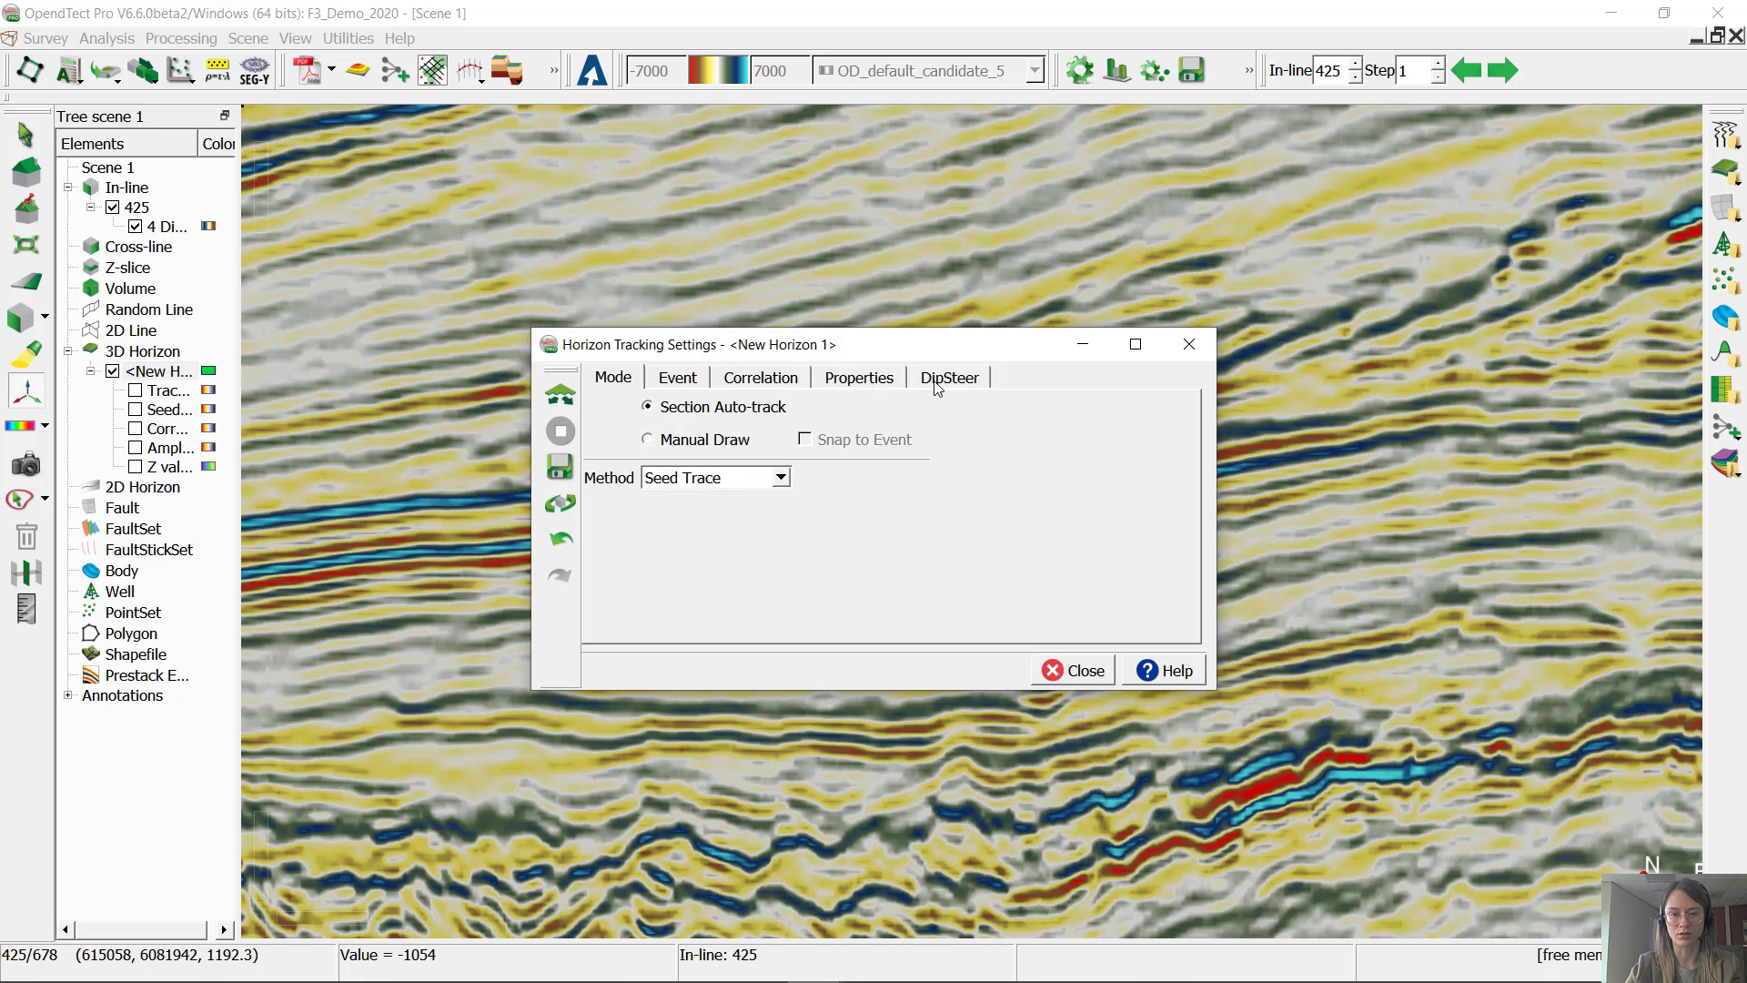
click(822, 389)
click(766, 403)
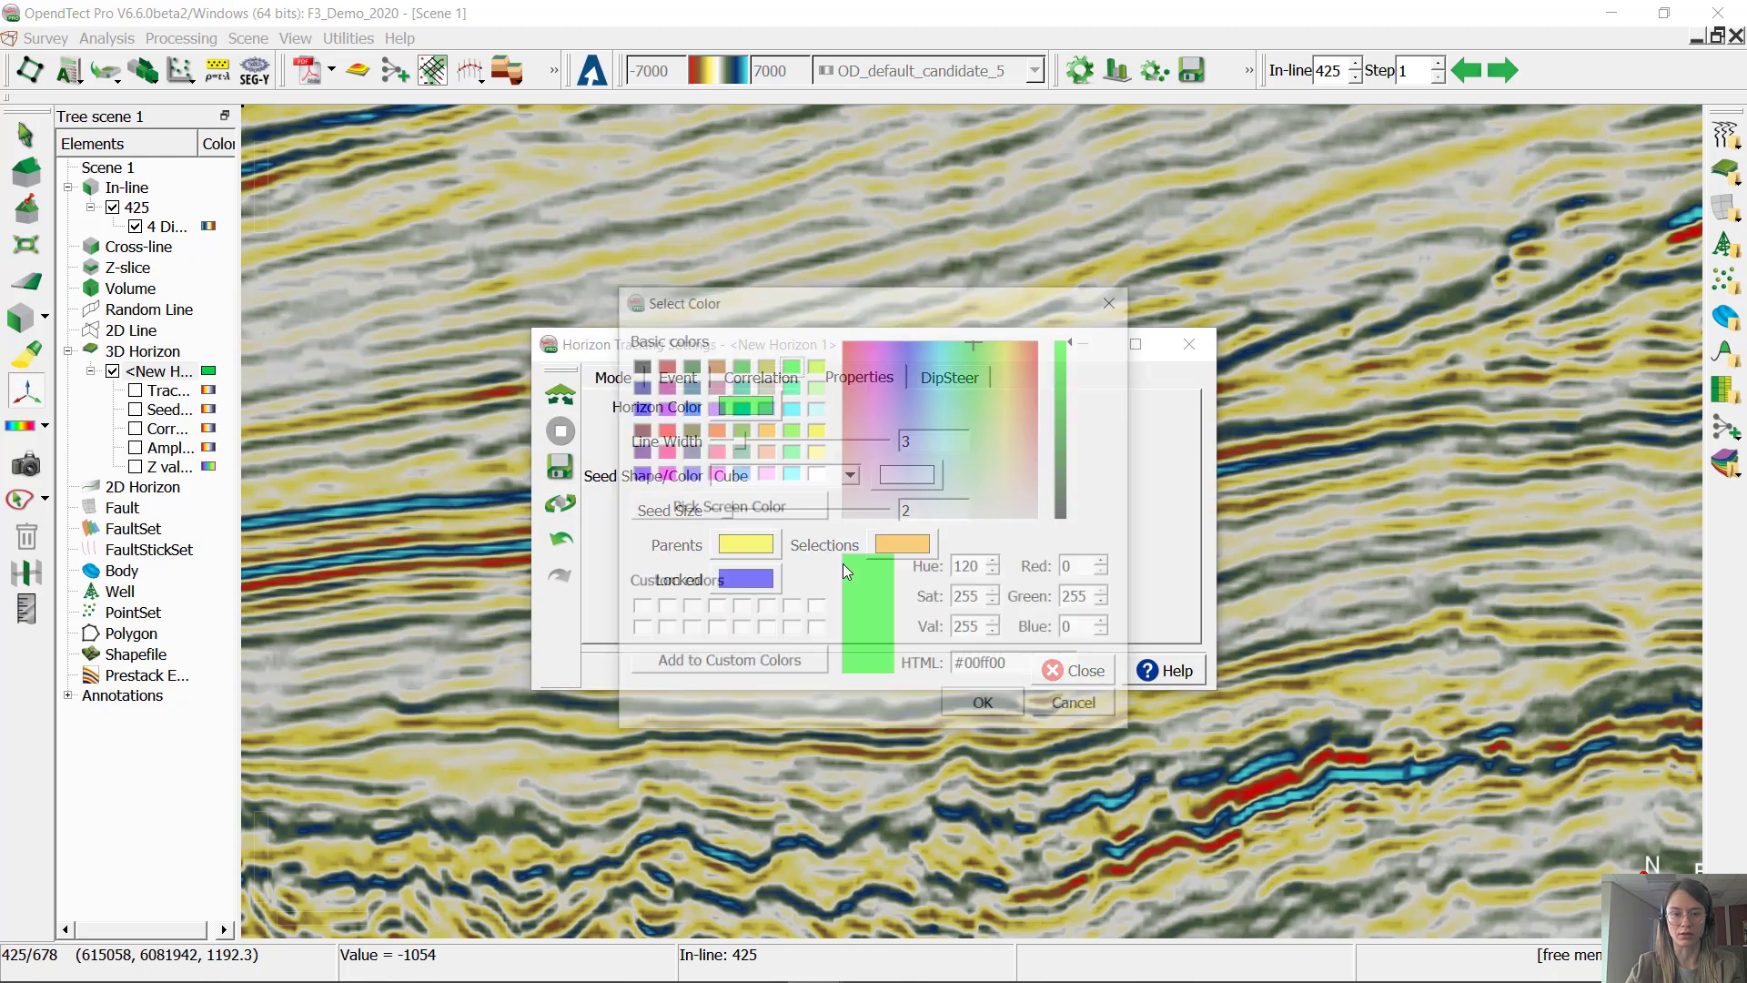
click(662, 473)
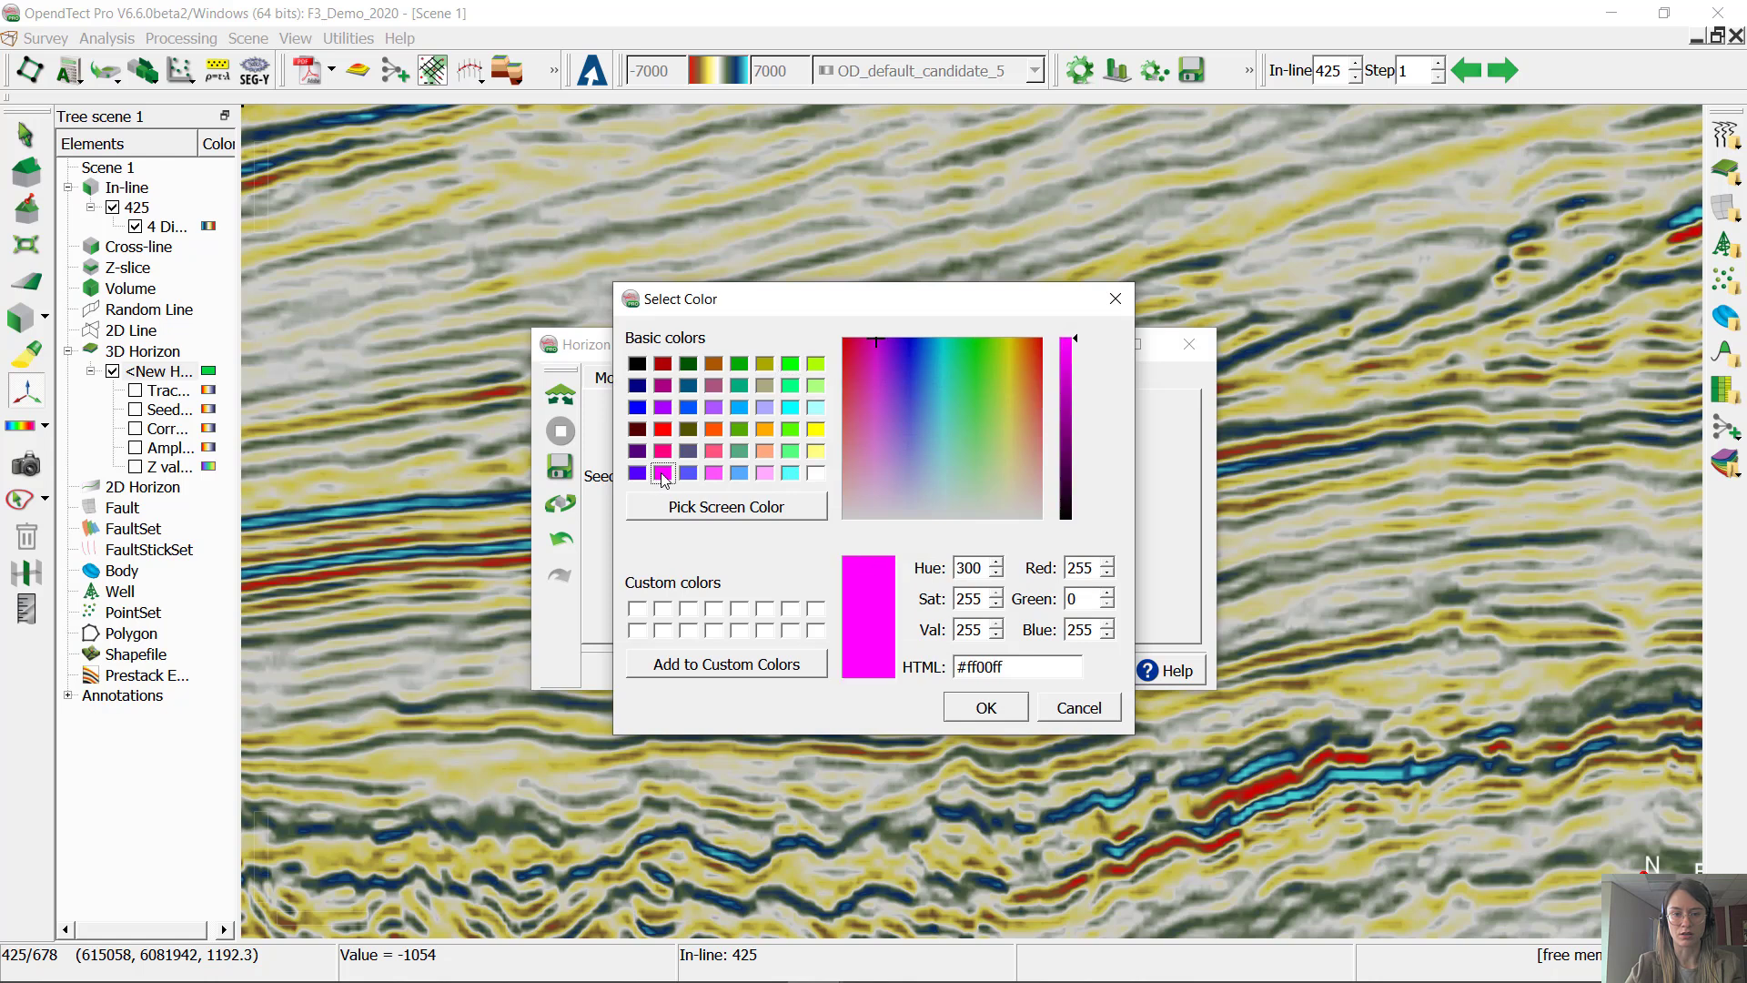
click(981, 706)
Step: Set the horizon's line width to 5 and close the tracking settings
drag(924, 343, 1150, 401)
drag(971, 504, 994, 504)
drag(1035, 411, 283, 581)
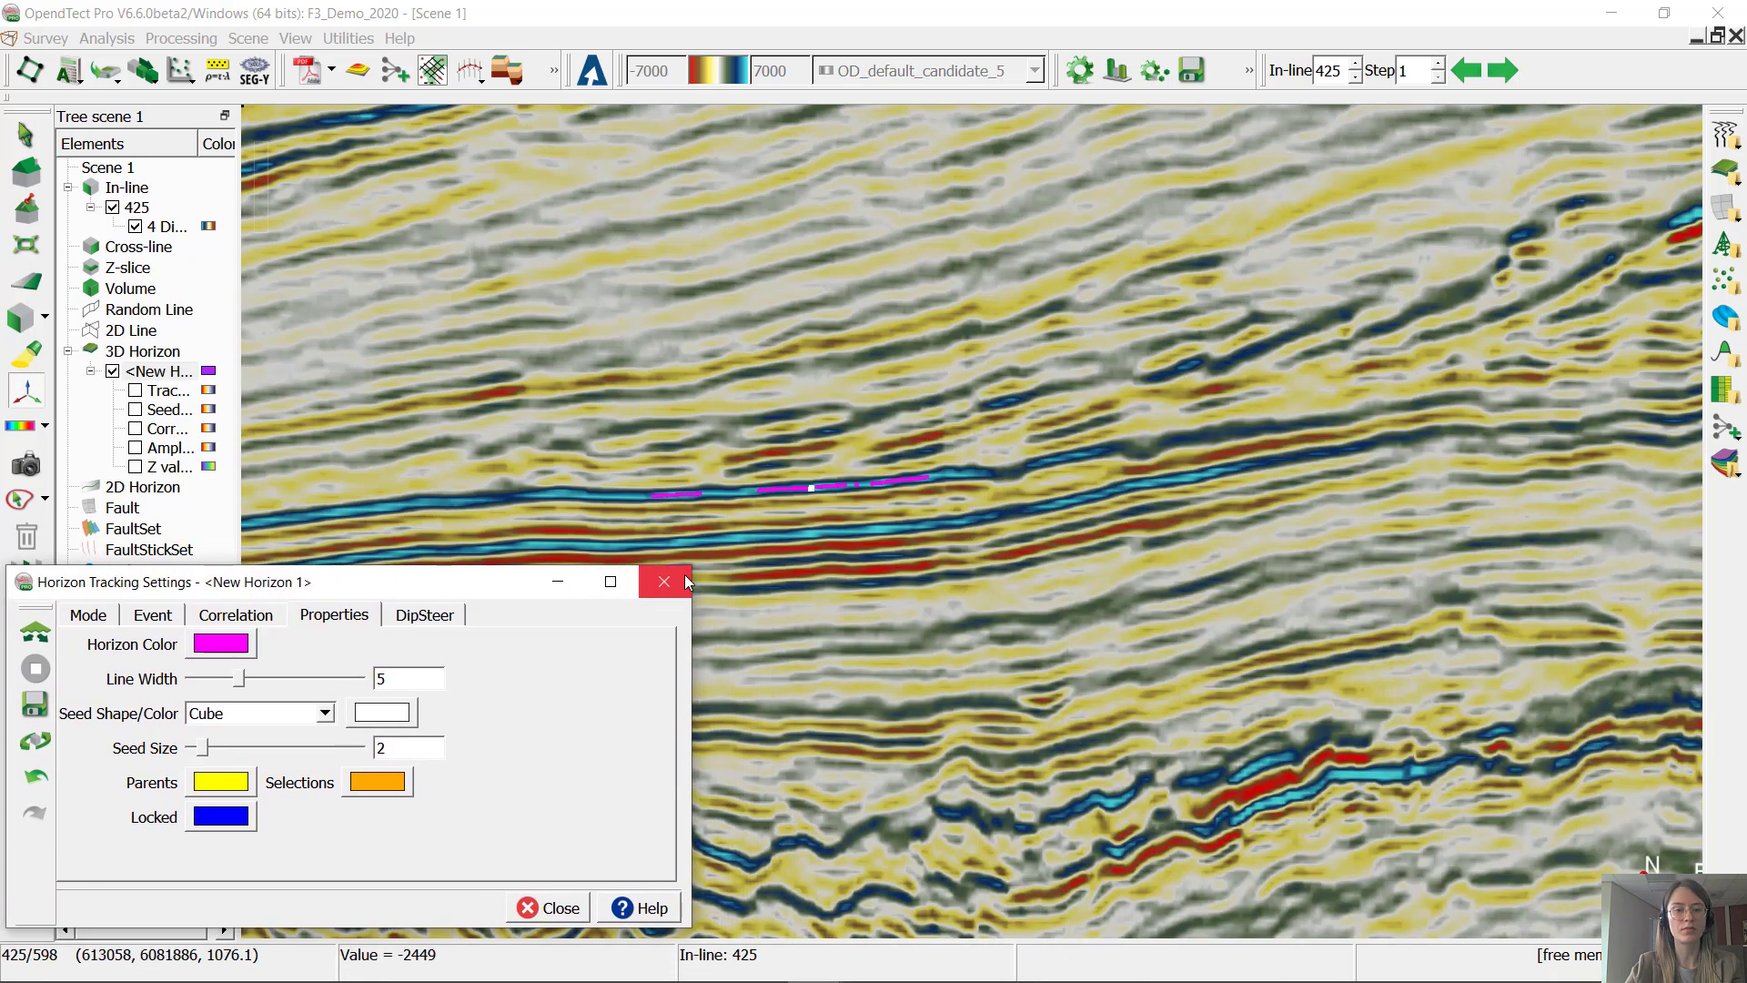
click(684, 579)
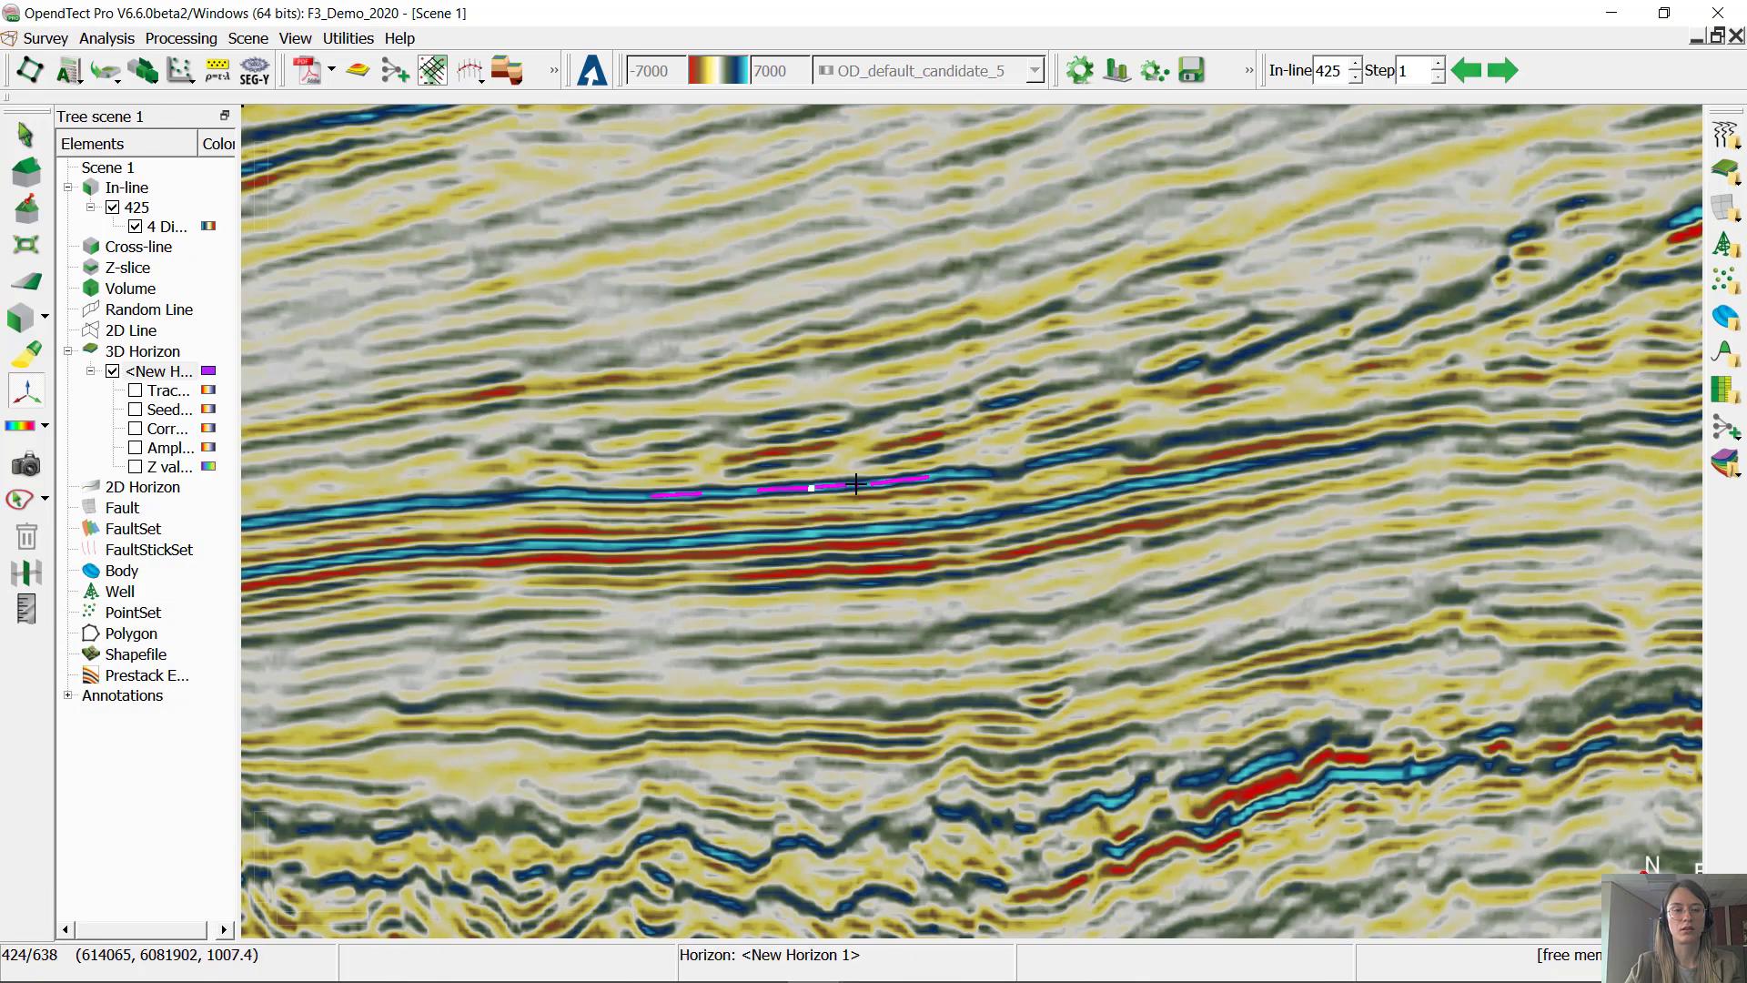
Step: Move the section from in-line 425 through the volume to check the horizon against the seismic, ending on in-line 468
click(197, 206)
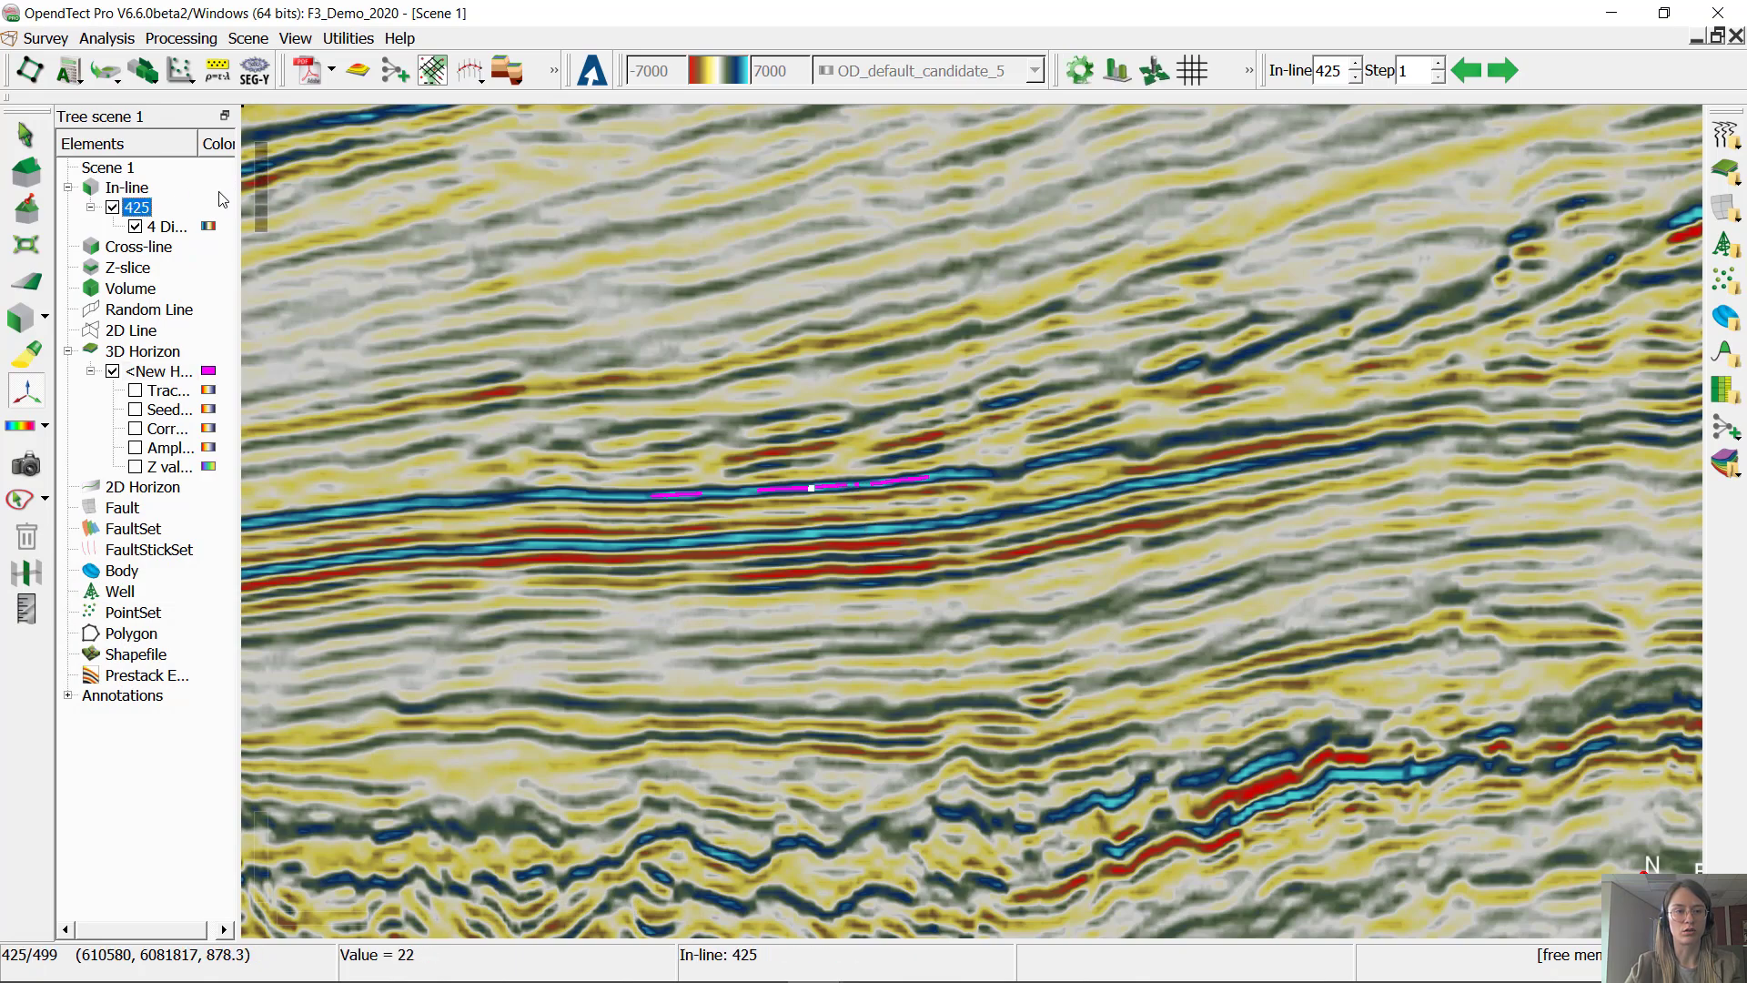
key(x)
key(x)
key(x)
key(x)
key(x)
key(x)
key(x)
key(x)
key(x)
key(x)
key(x)
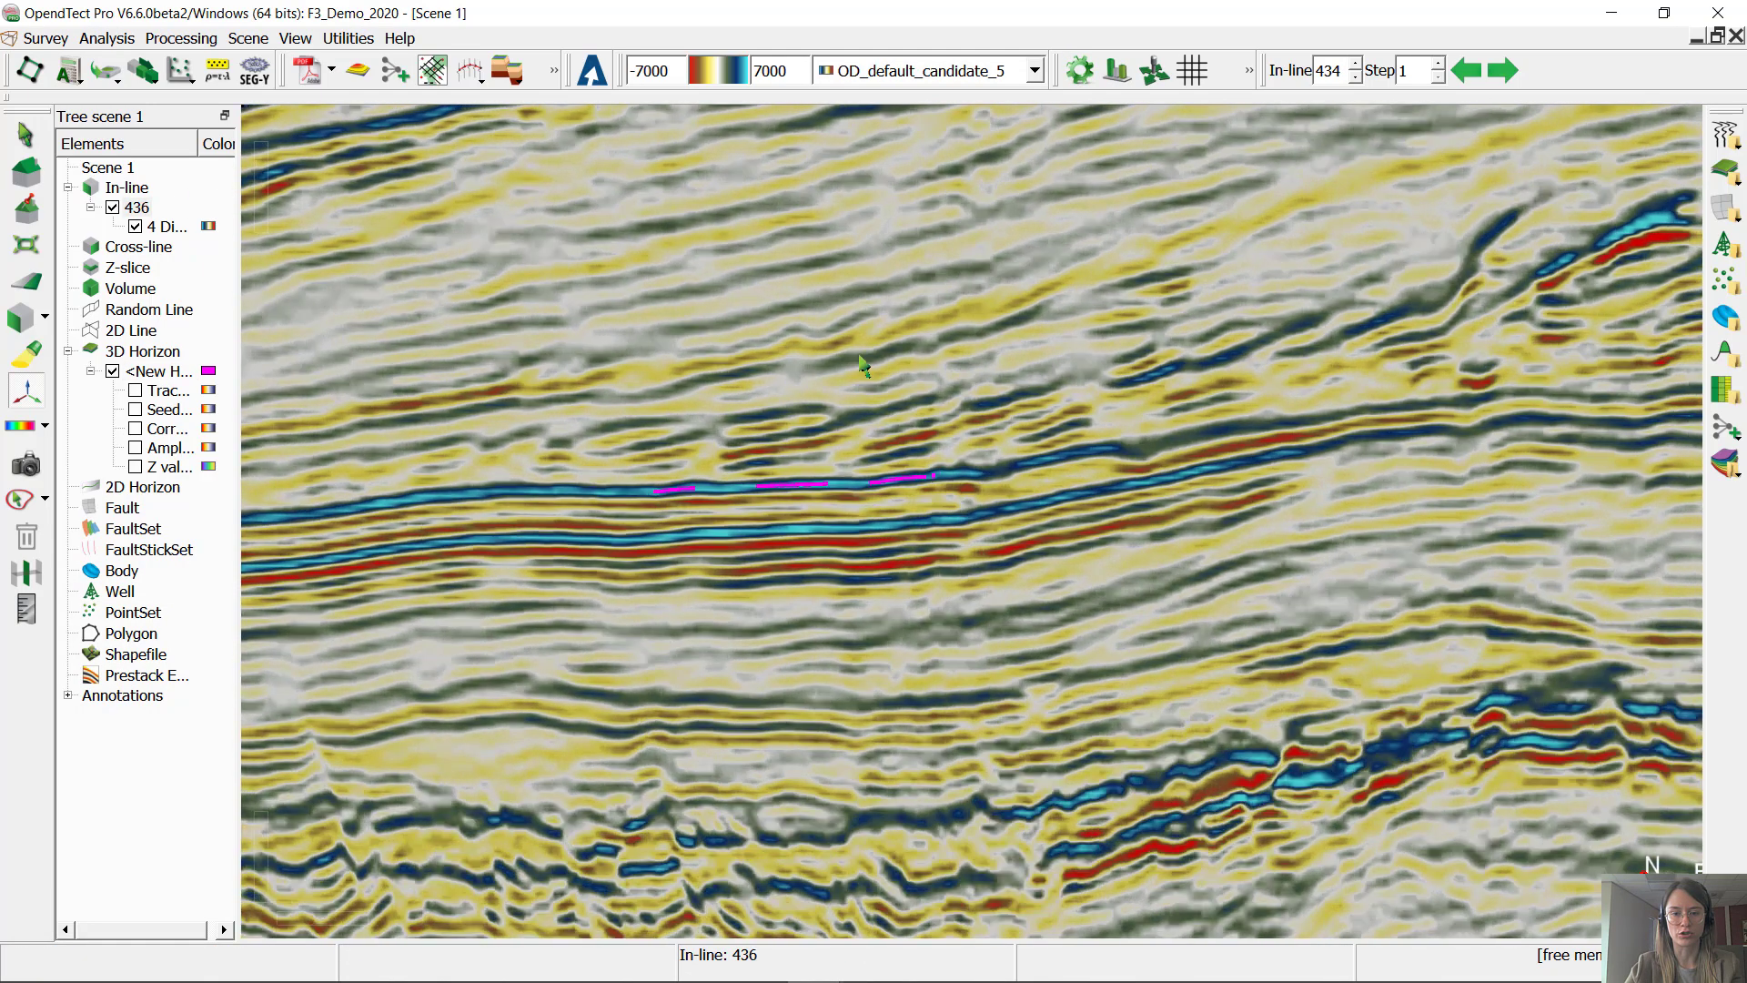
key(x)
key(x)
key(x)
key(x)
key(x)
key(x)
key(x)
key(x)
key(x)
key(x)
key(x)
key(x)
key(x)
key(x)
key(x)
key(x)
key(x)
key(x)
key(x)
key(x)
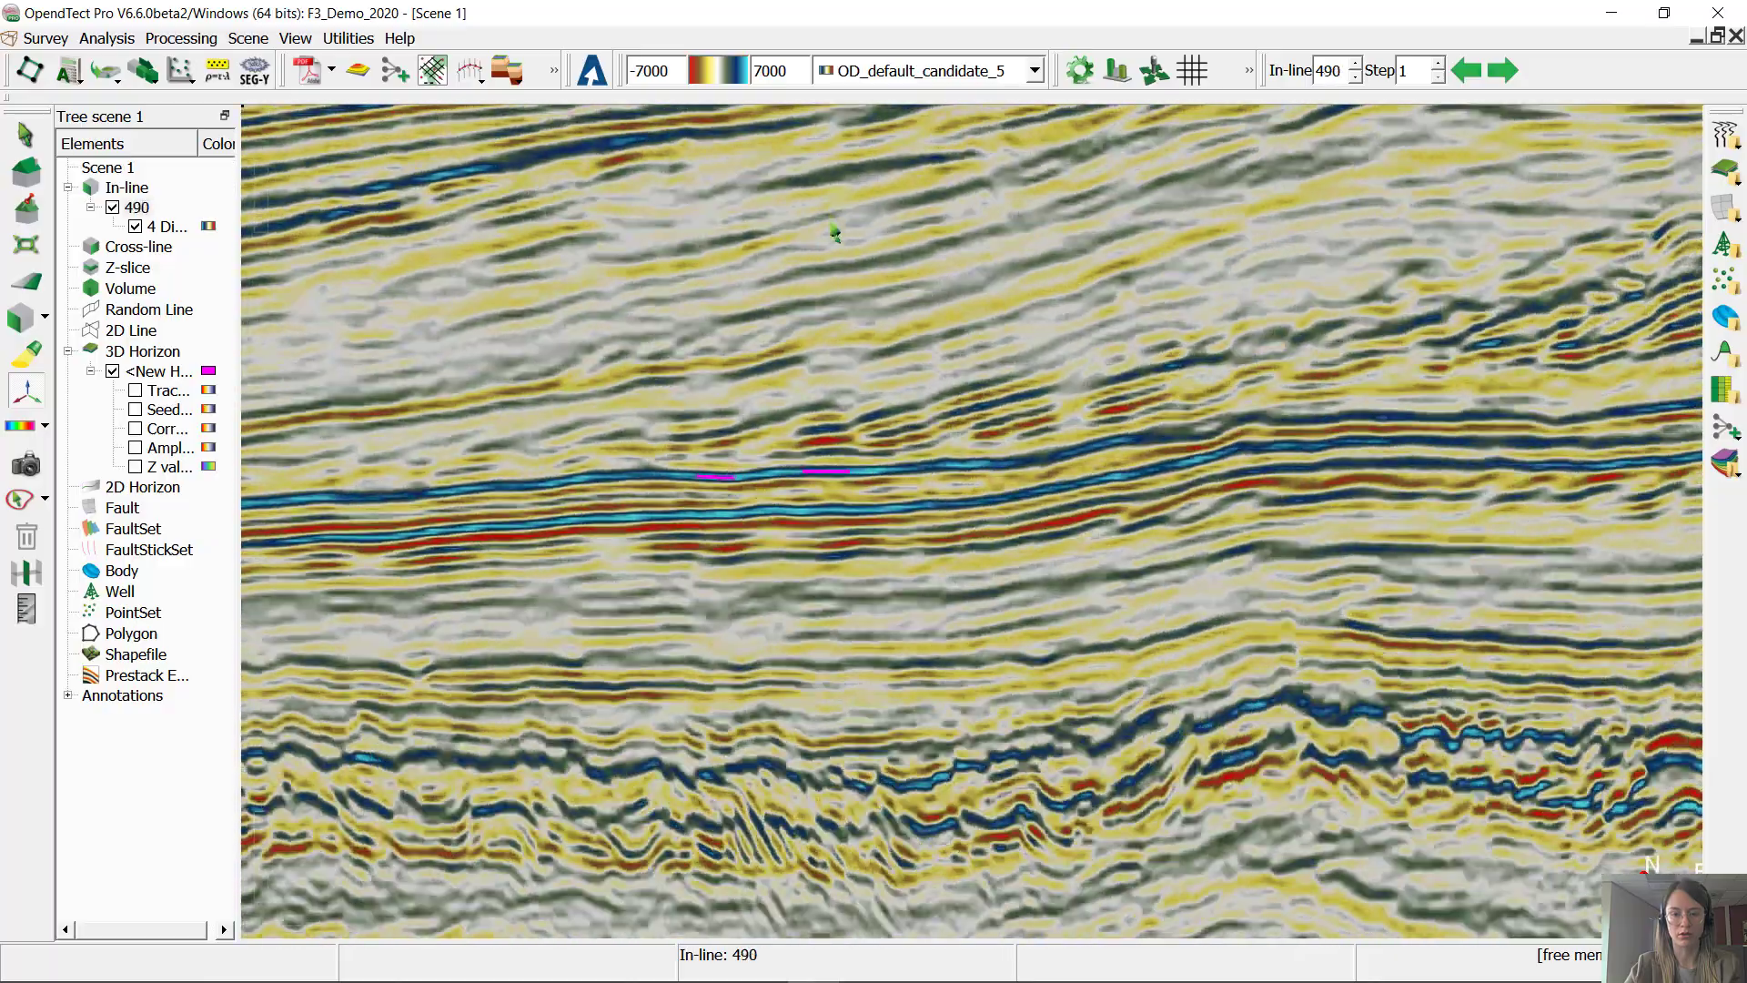
drag(835, 232, 890, 270)
scroll(771, 468, down, 3)
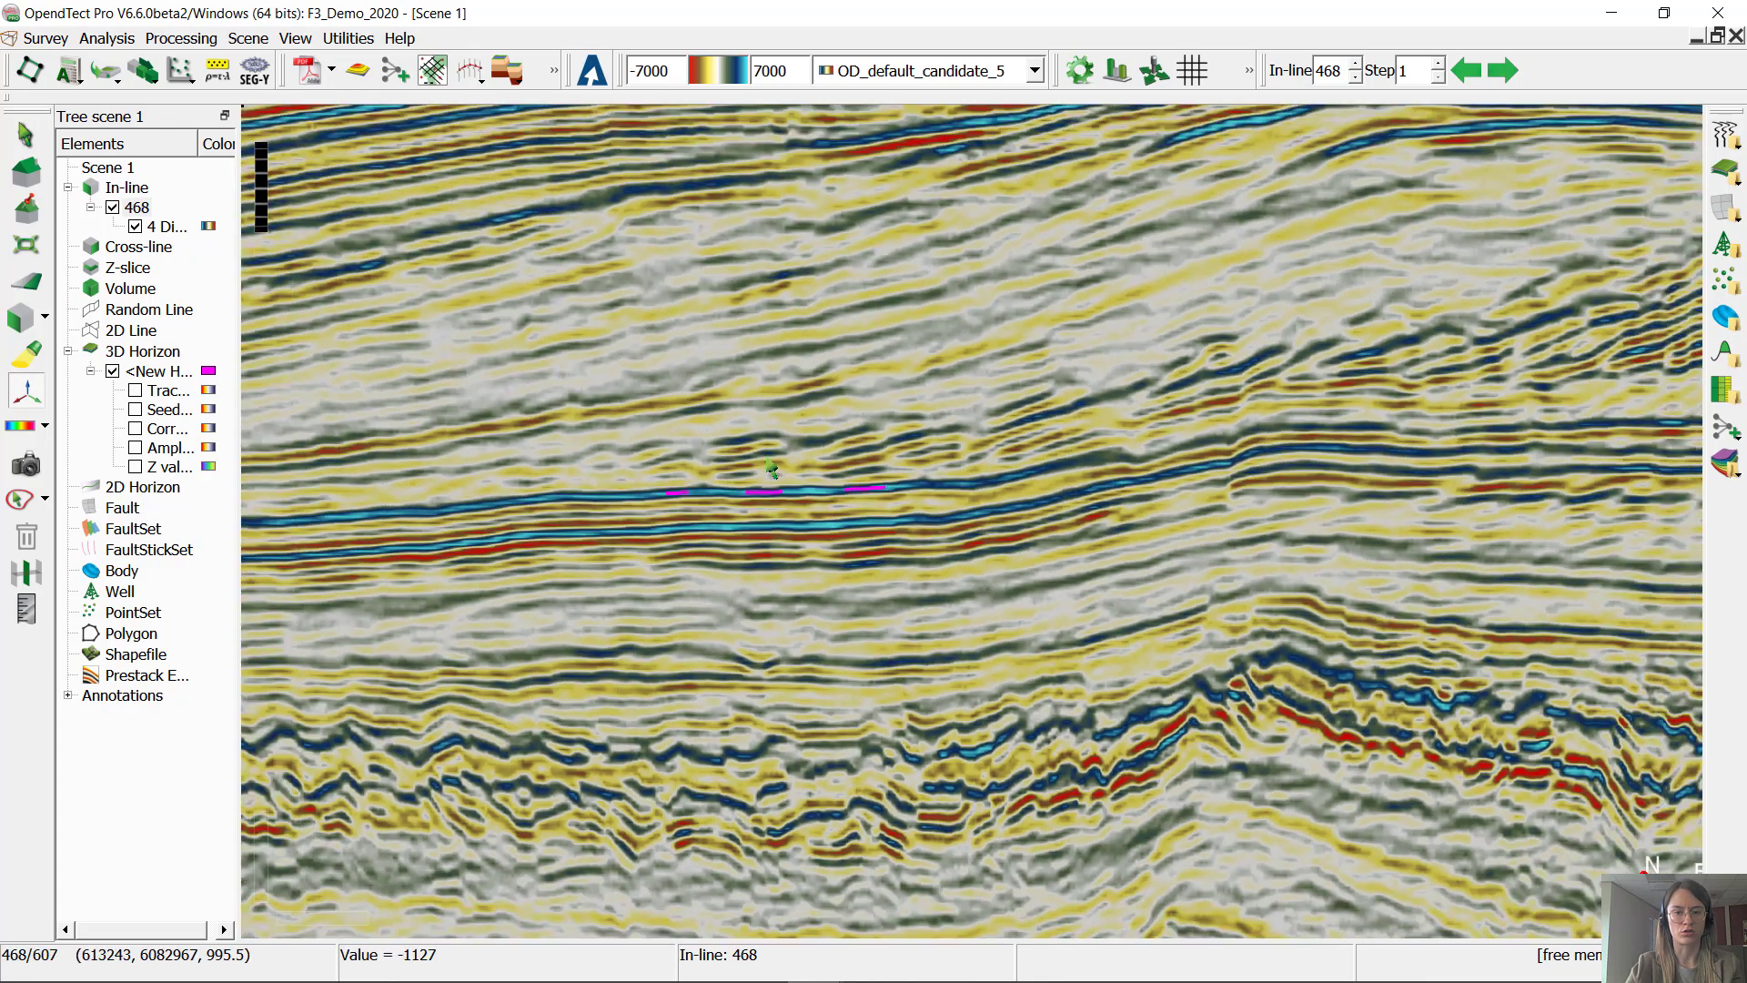
Step: Hide in-line 468 and add a random line with the default data
click(113, 208)
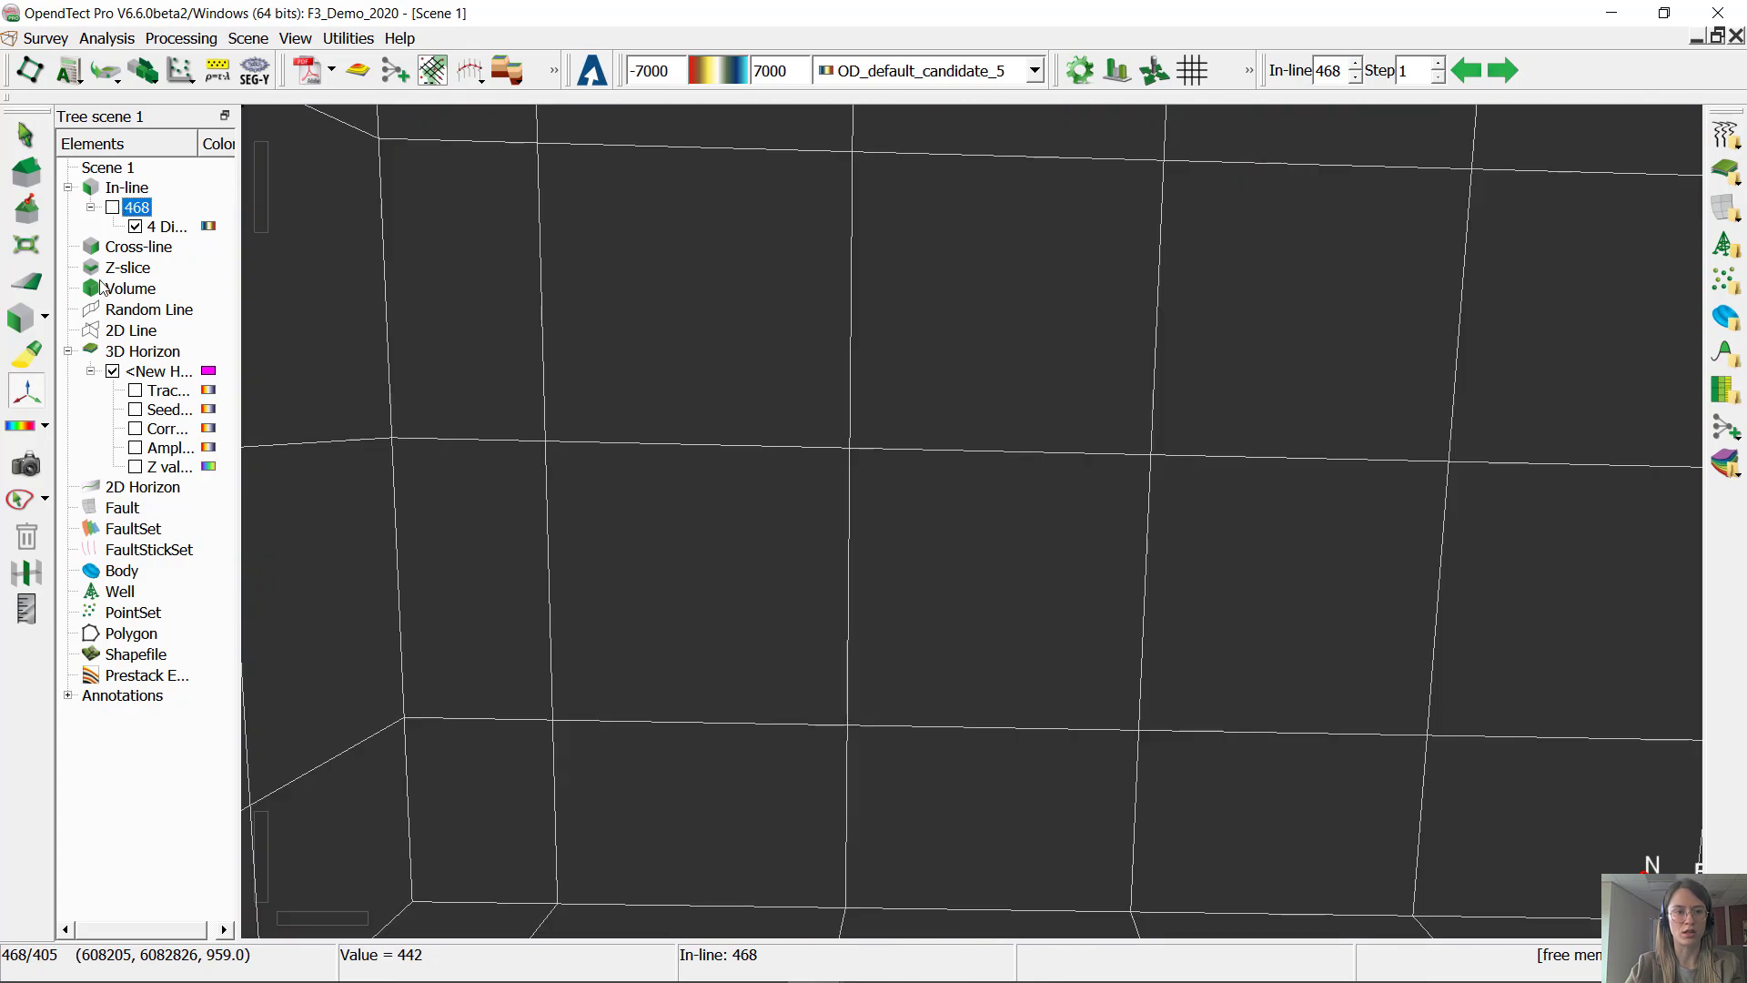
right_click(152, 309)
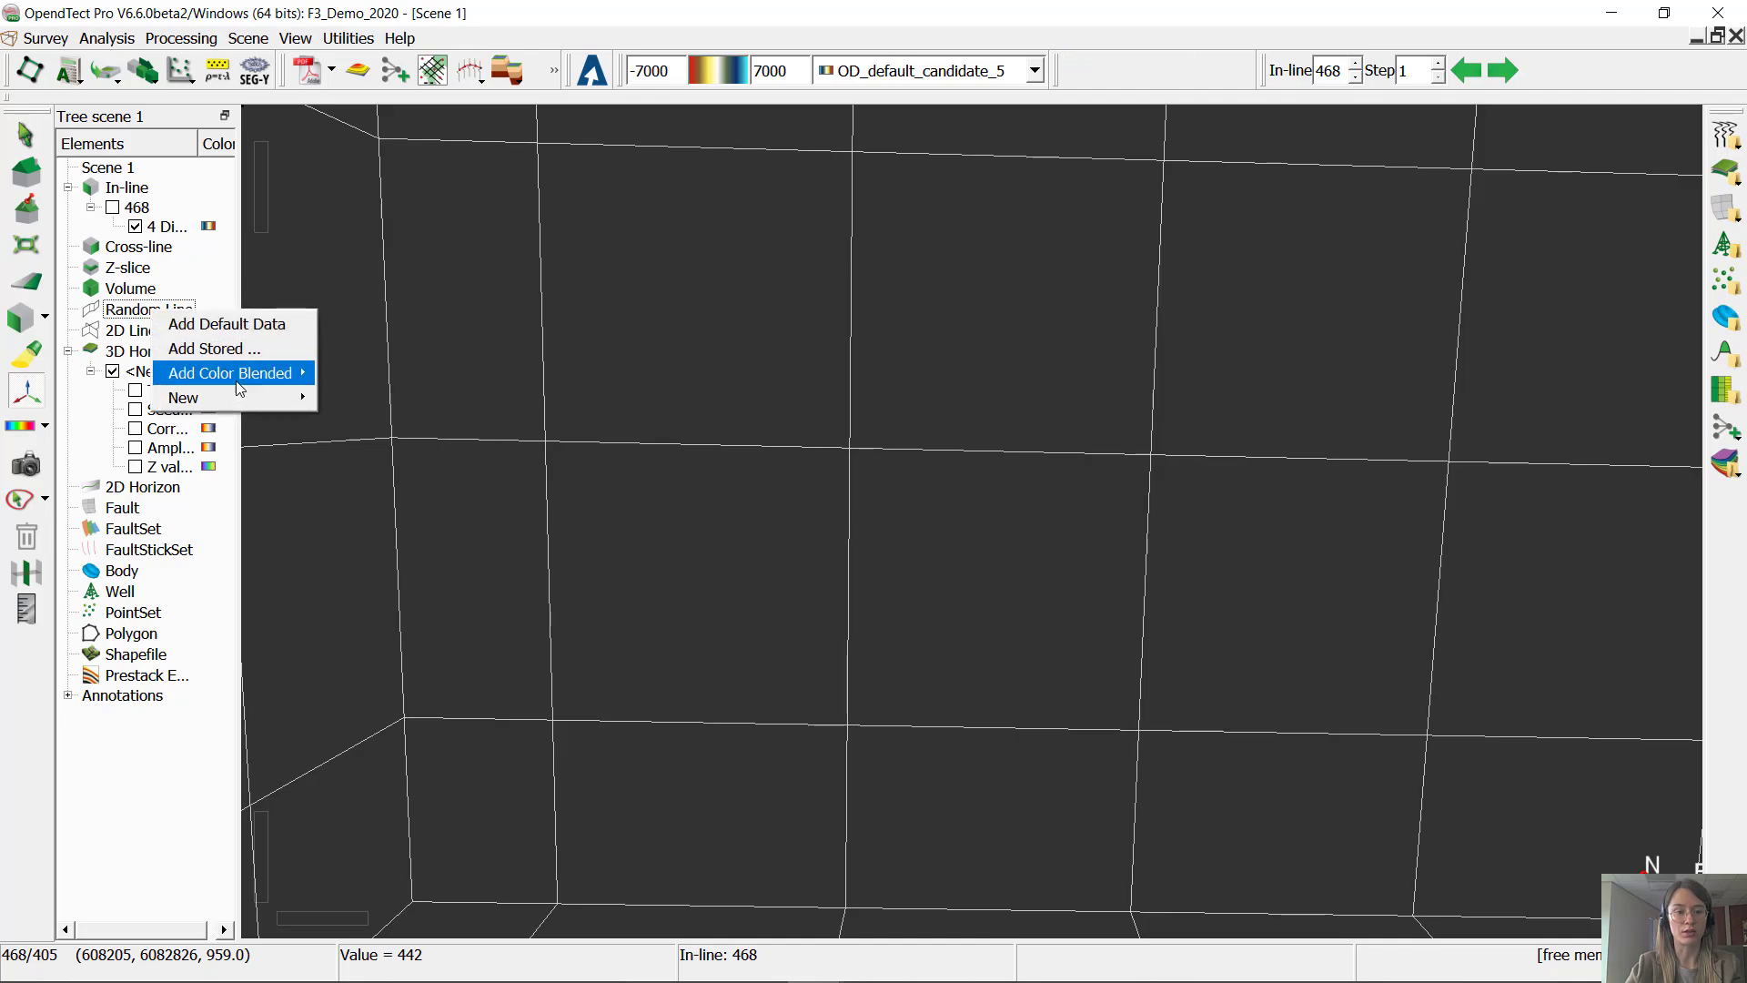
click(226, 324)
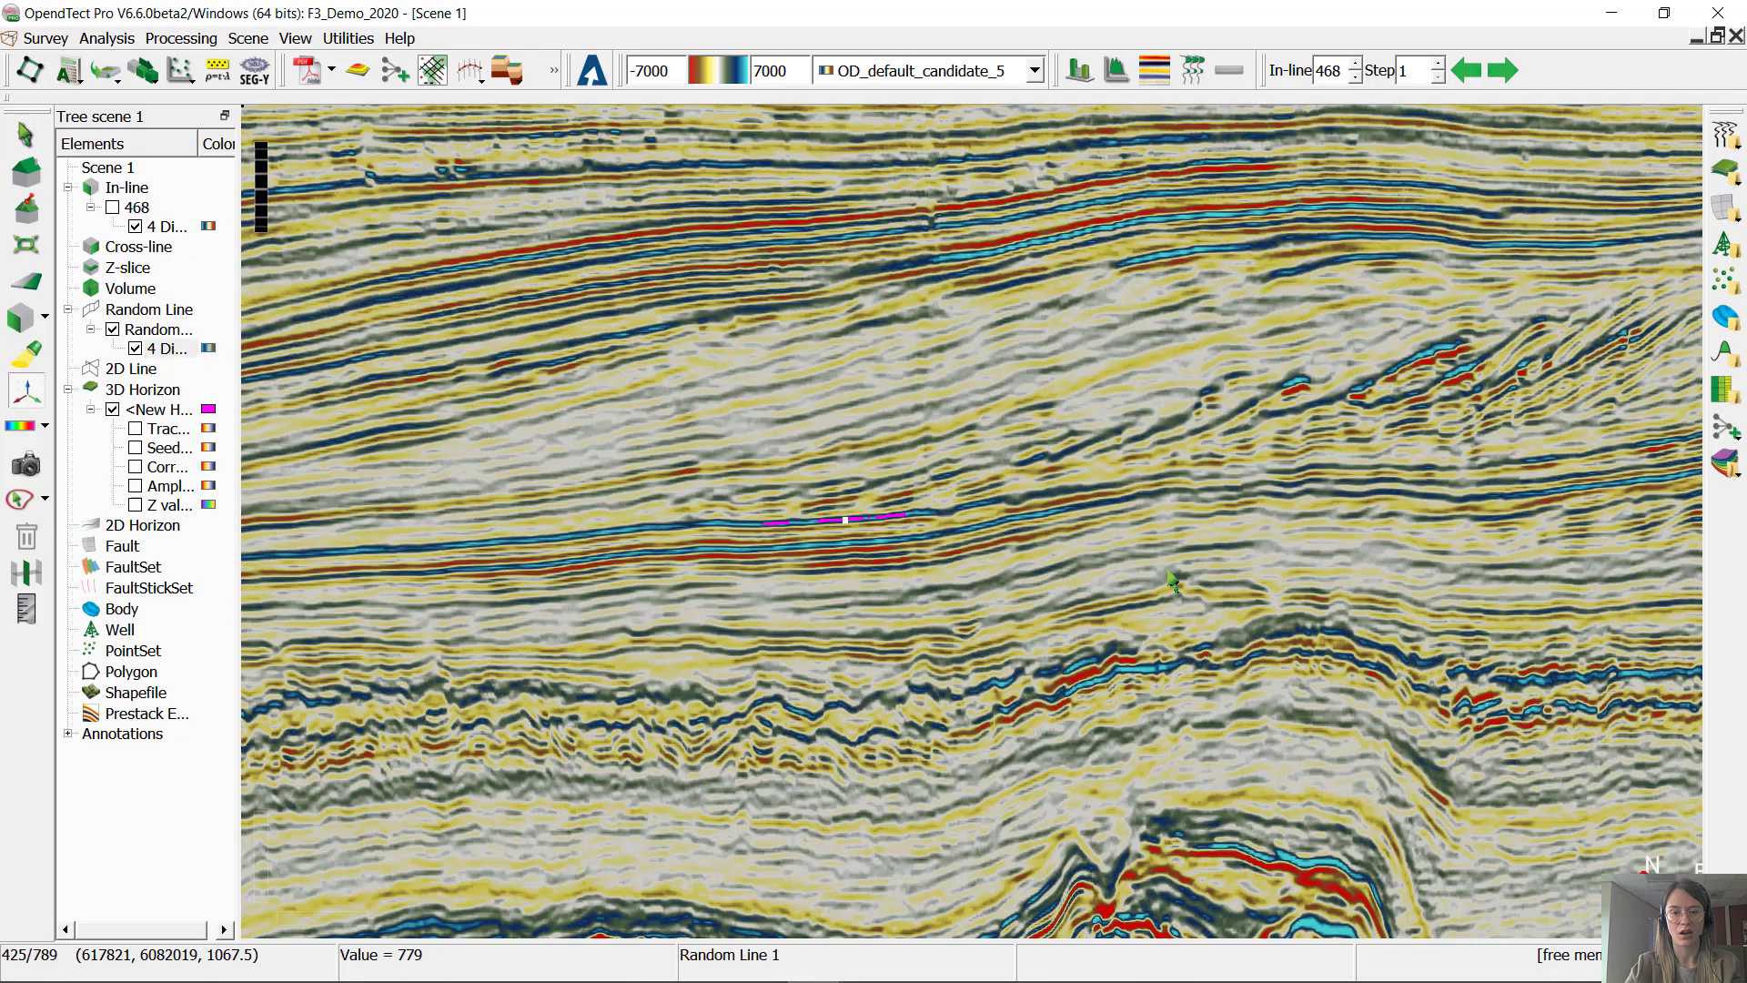
Step: Shift and rotate the random line around the tracked horizon to check the tracking in other directions
scroll(1170, 577, down, 3)
drag(886, 456, 886, 532)
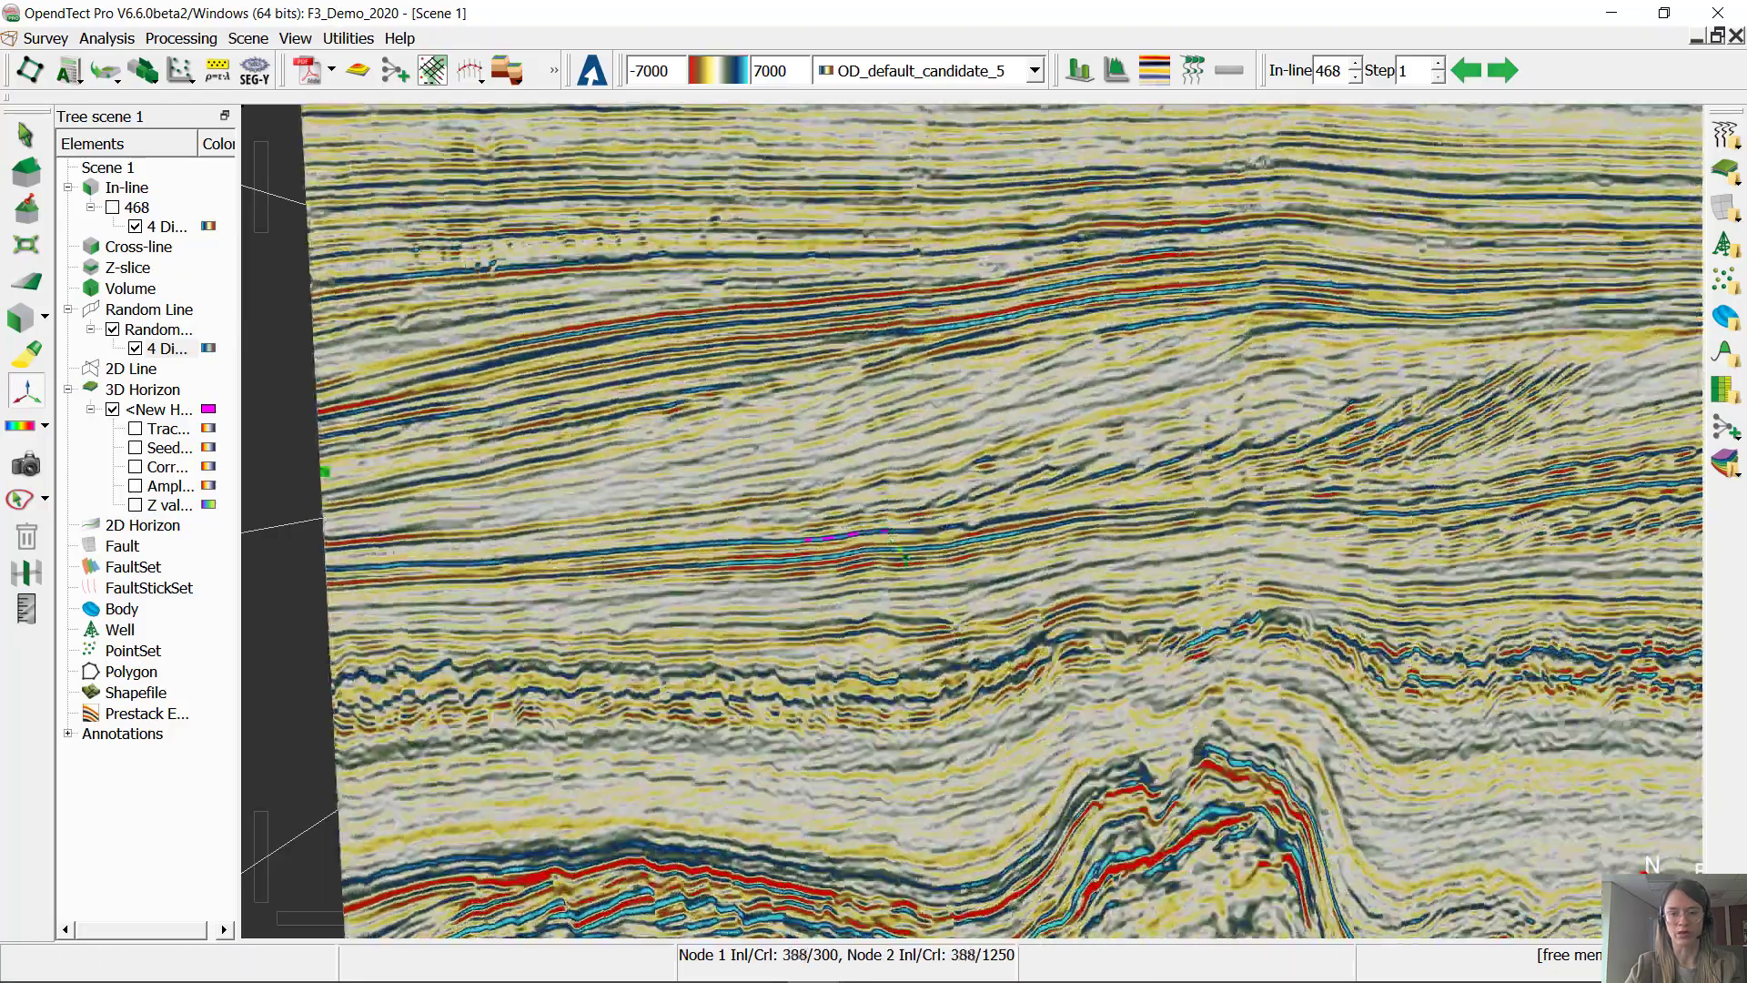
scroll(886, 533, down, 5)
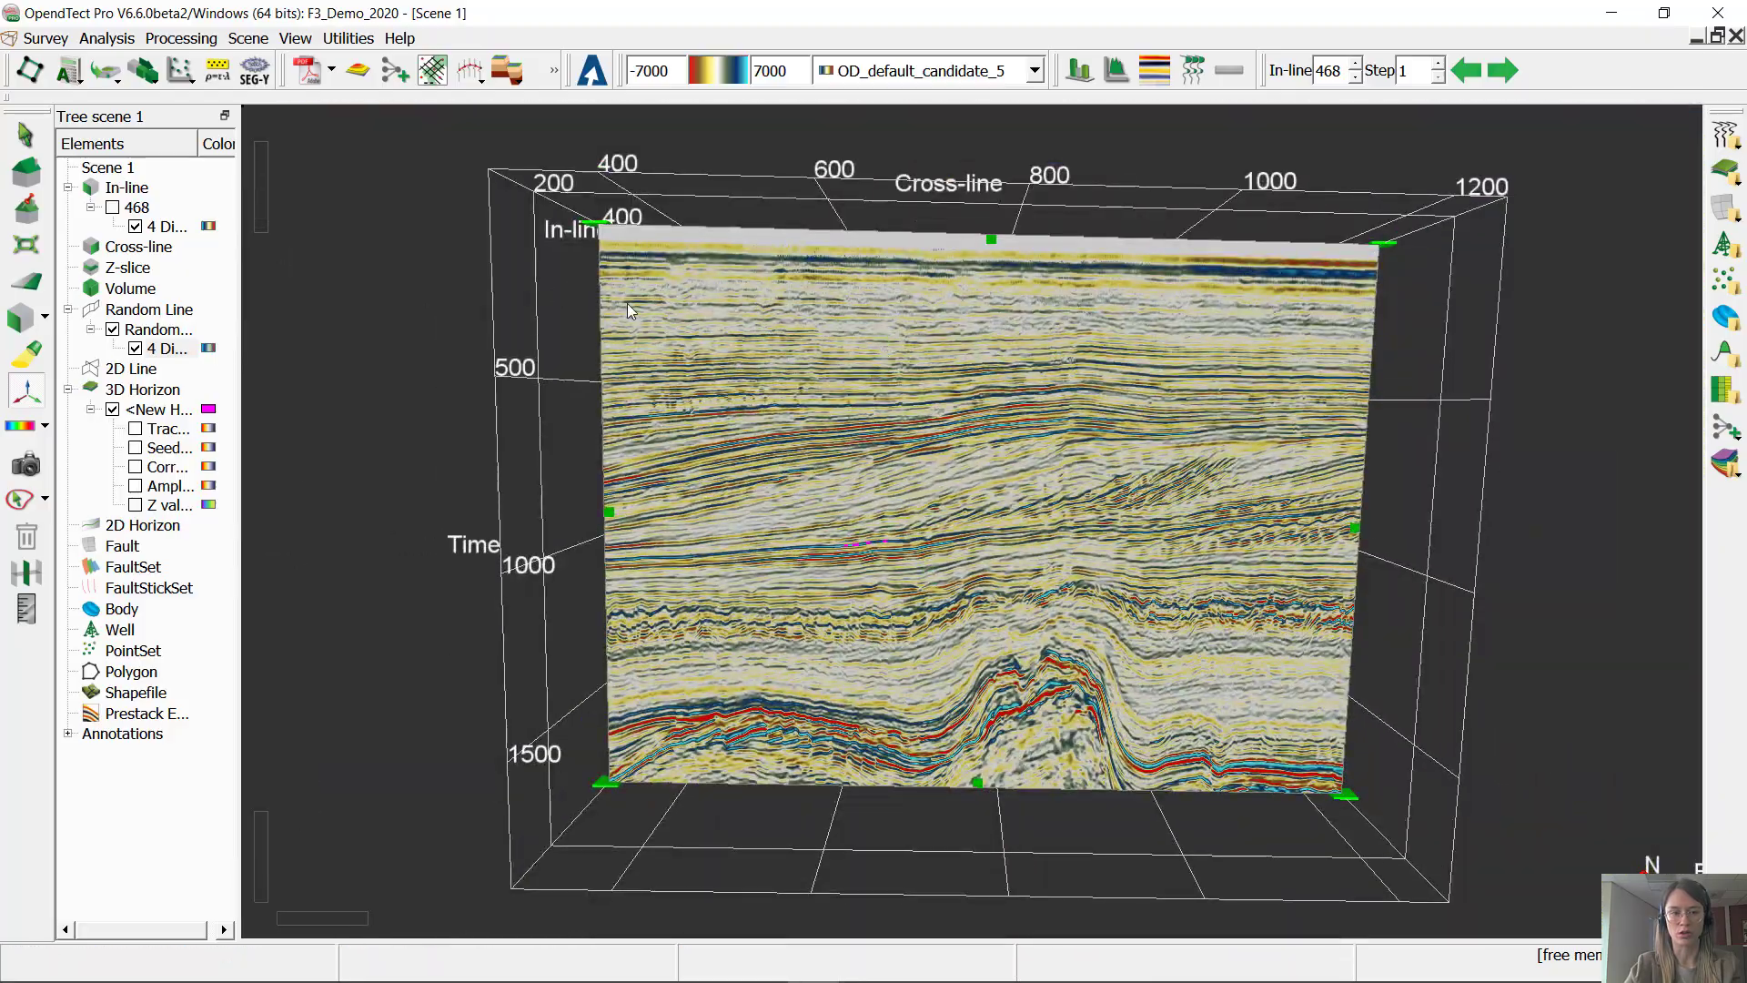
drag(1007, 394, 915, 412)
scroll(997, 400, up, 5)
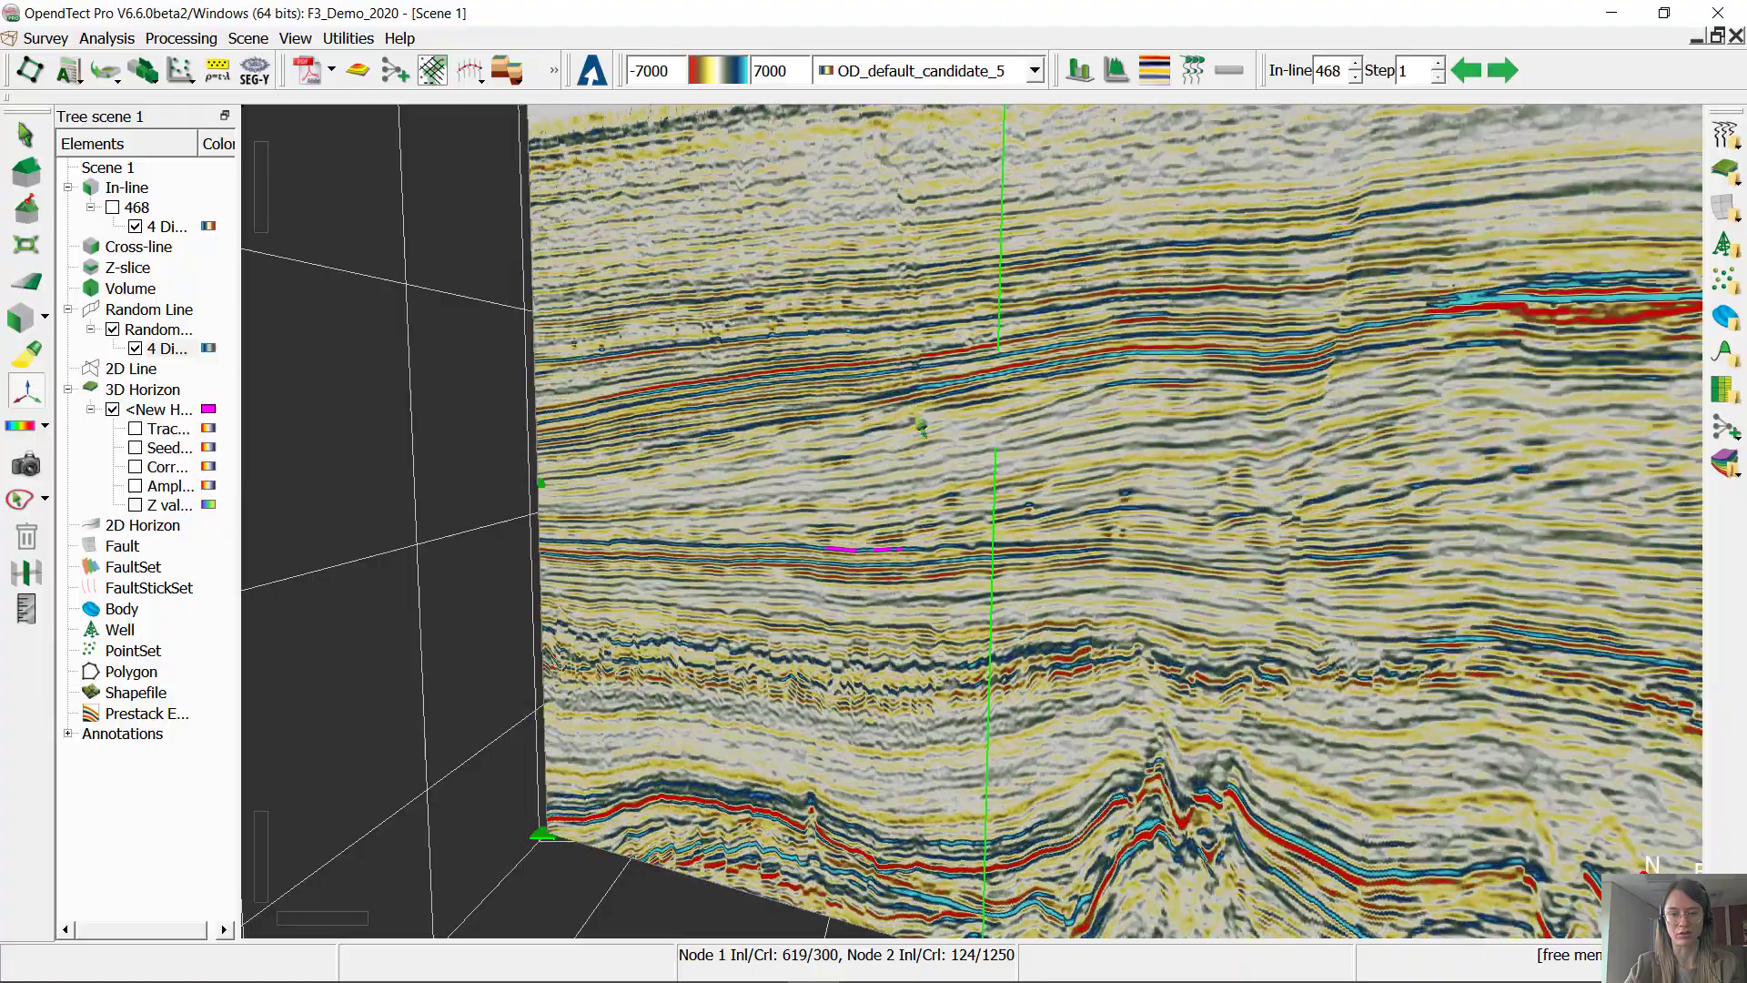
scroll(927, 484, up, 5)
drag(927, 484, 987, 473)
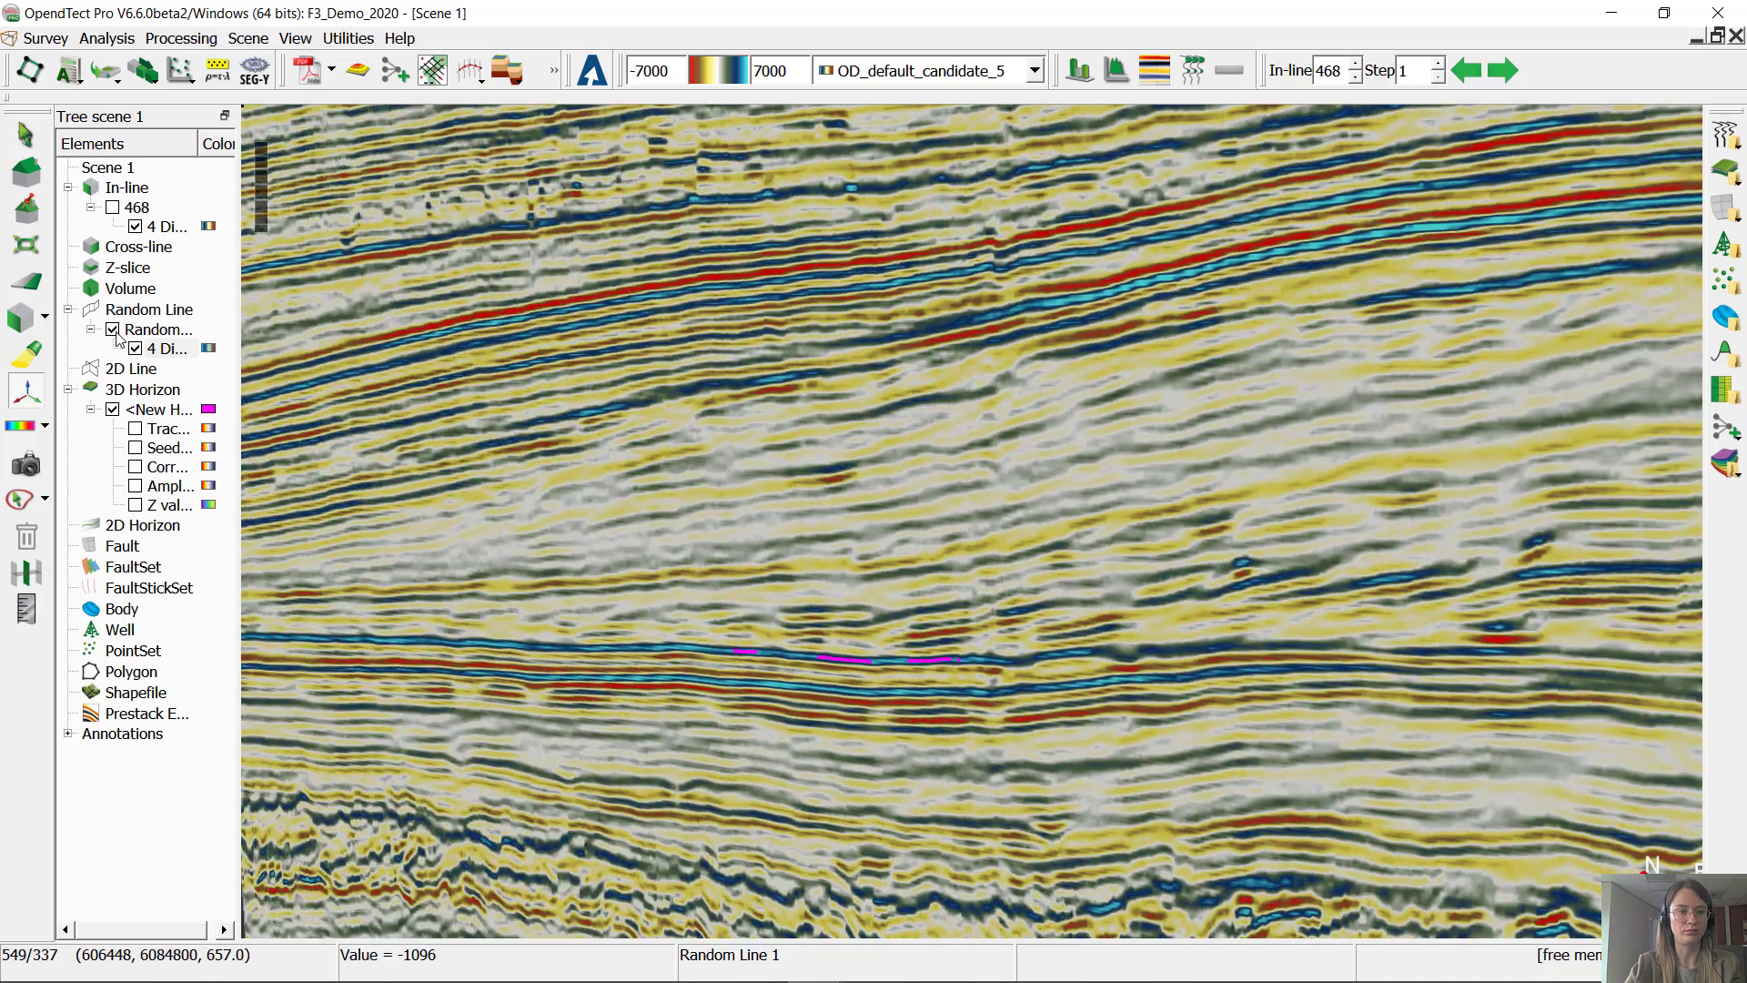
Step: Remove the random line and display in-line 468 again around the tracked horizon
right_click(132, 327)
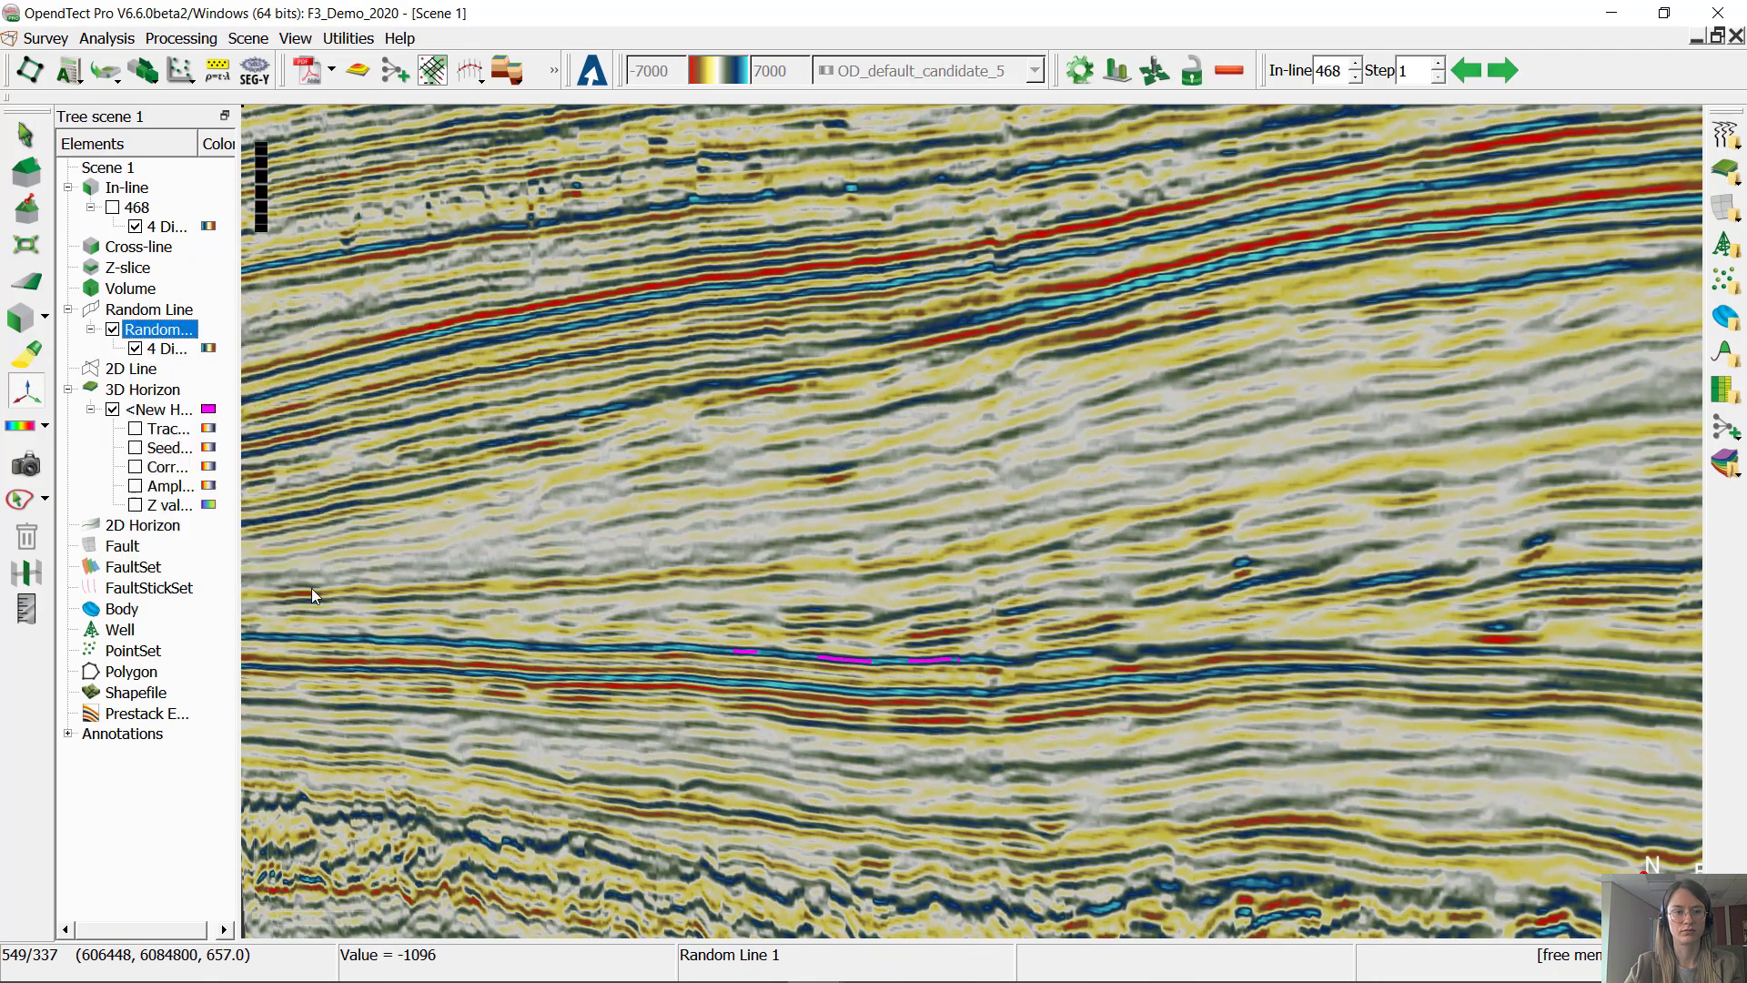
click(312, 592)
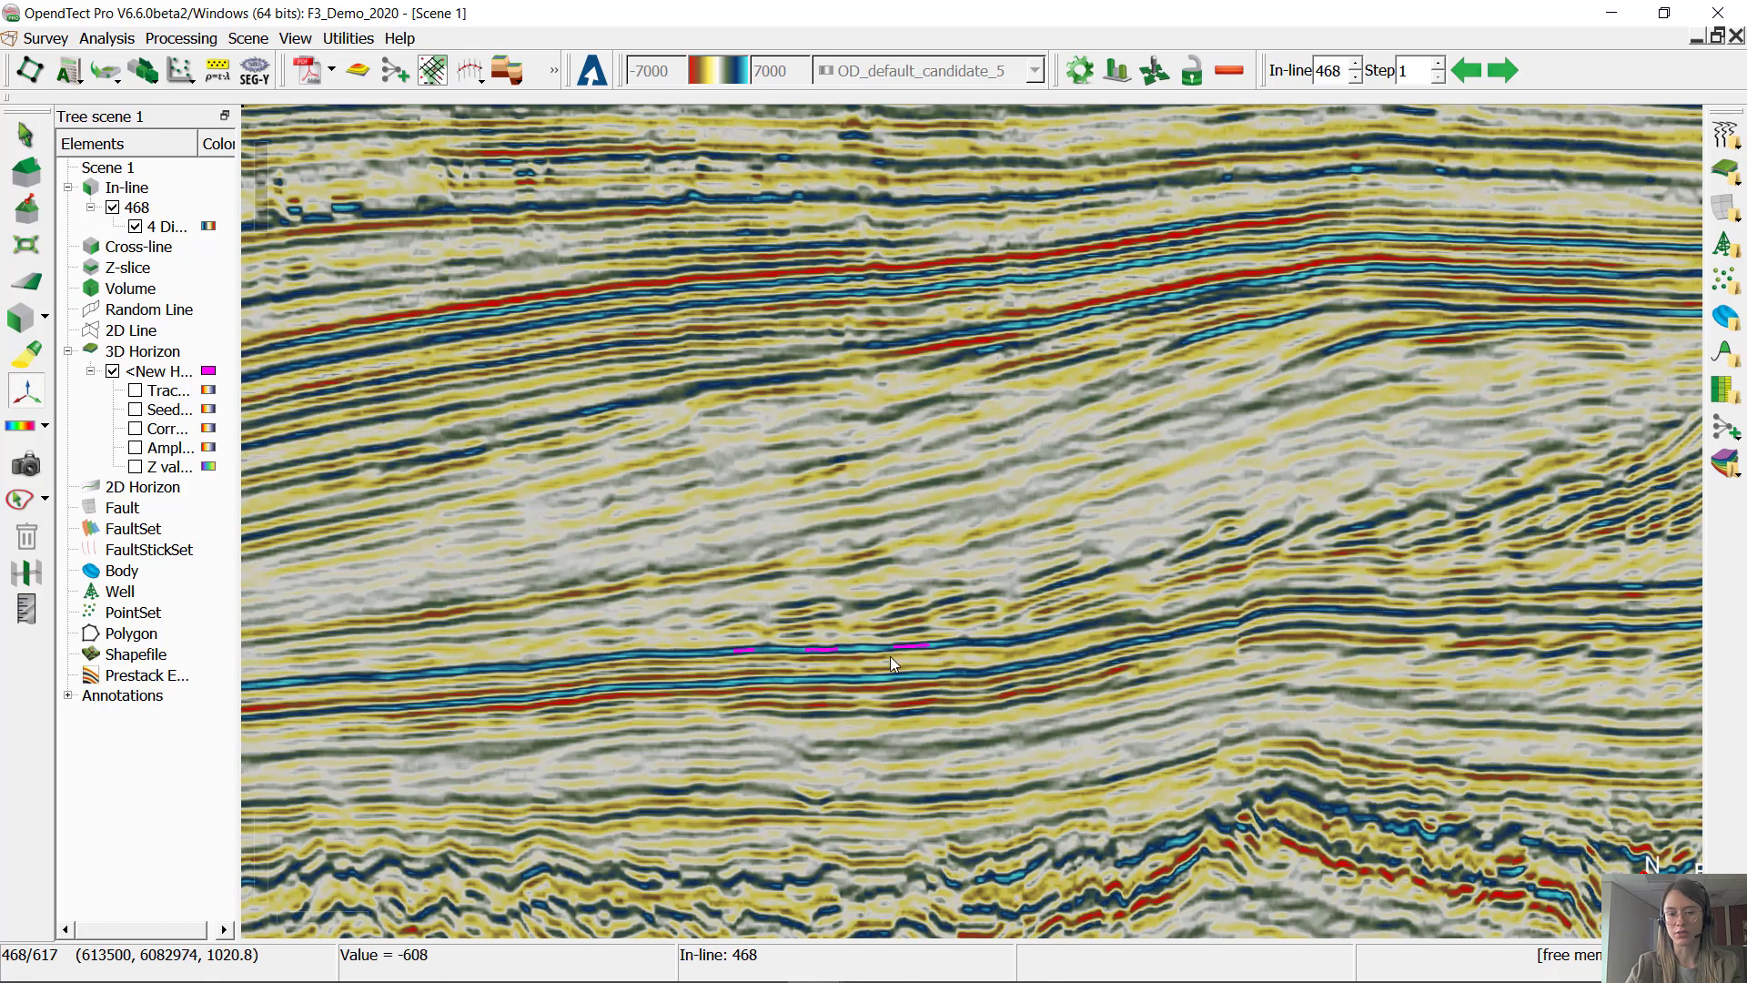
scroll(937, 666, up, 1)
scroll(929, 678, up, 1)
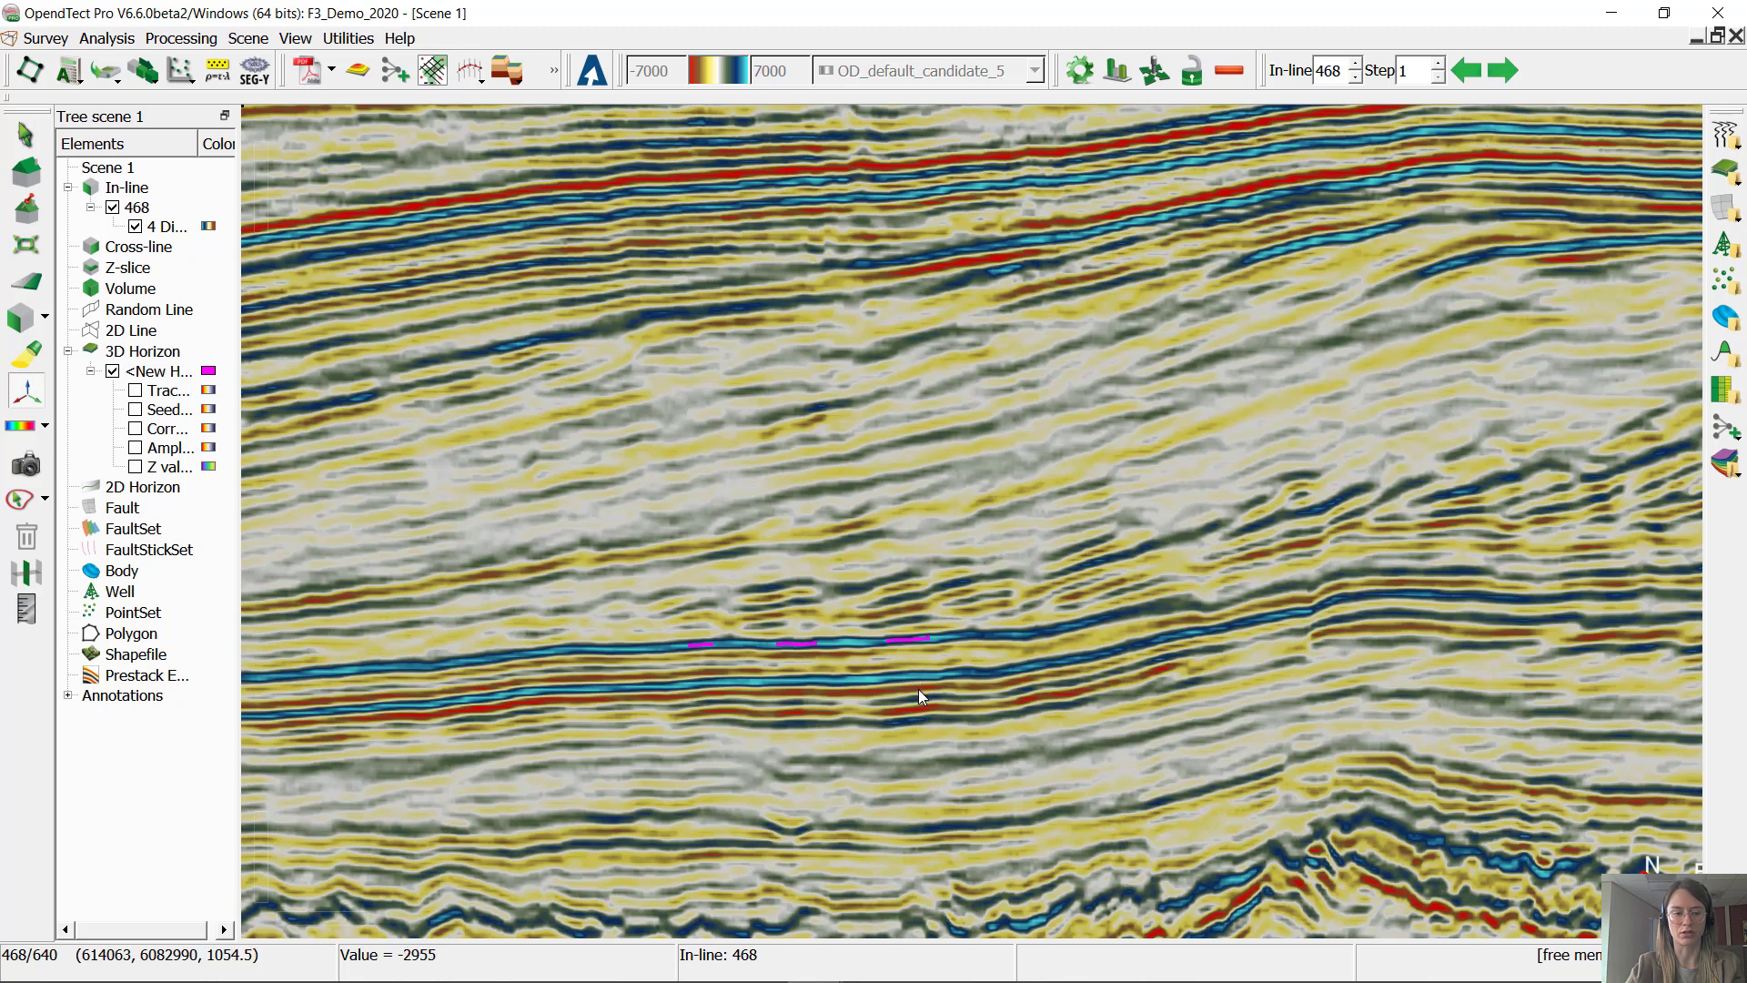
Step: Open the horizon's correlation settings and narrow the compare window to -20 to 20 ms
click(803, 641)
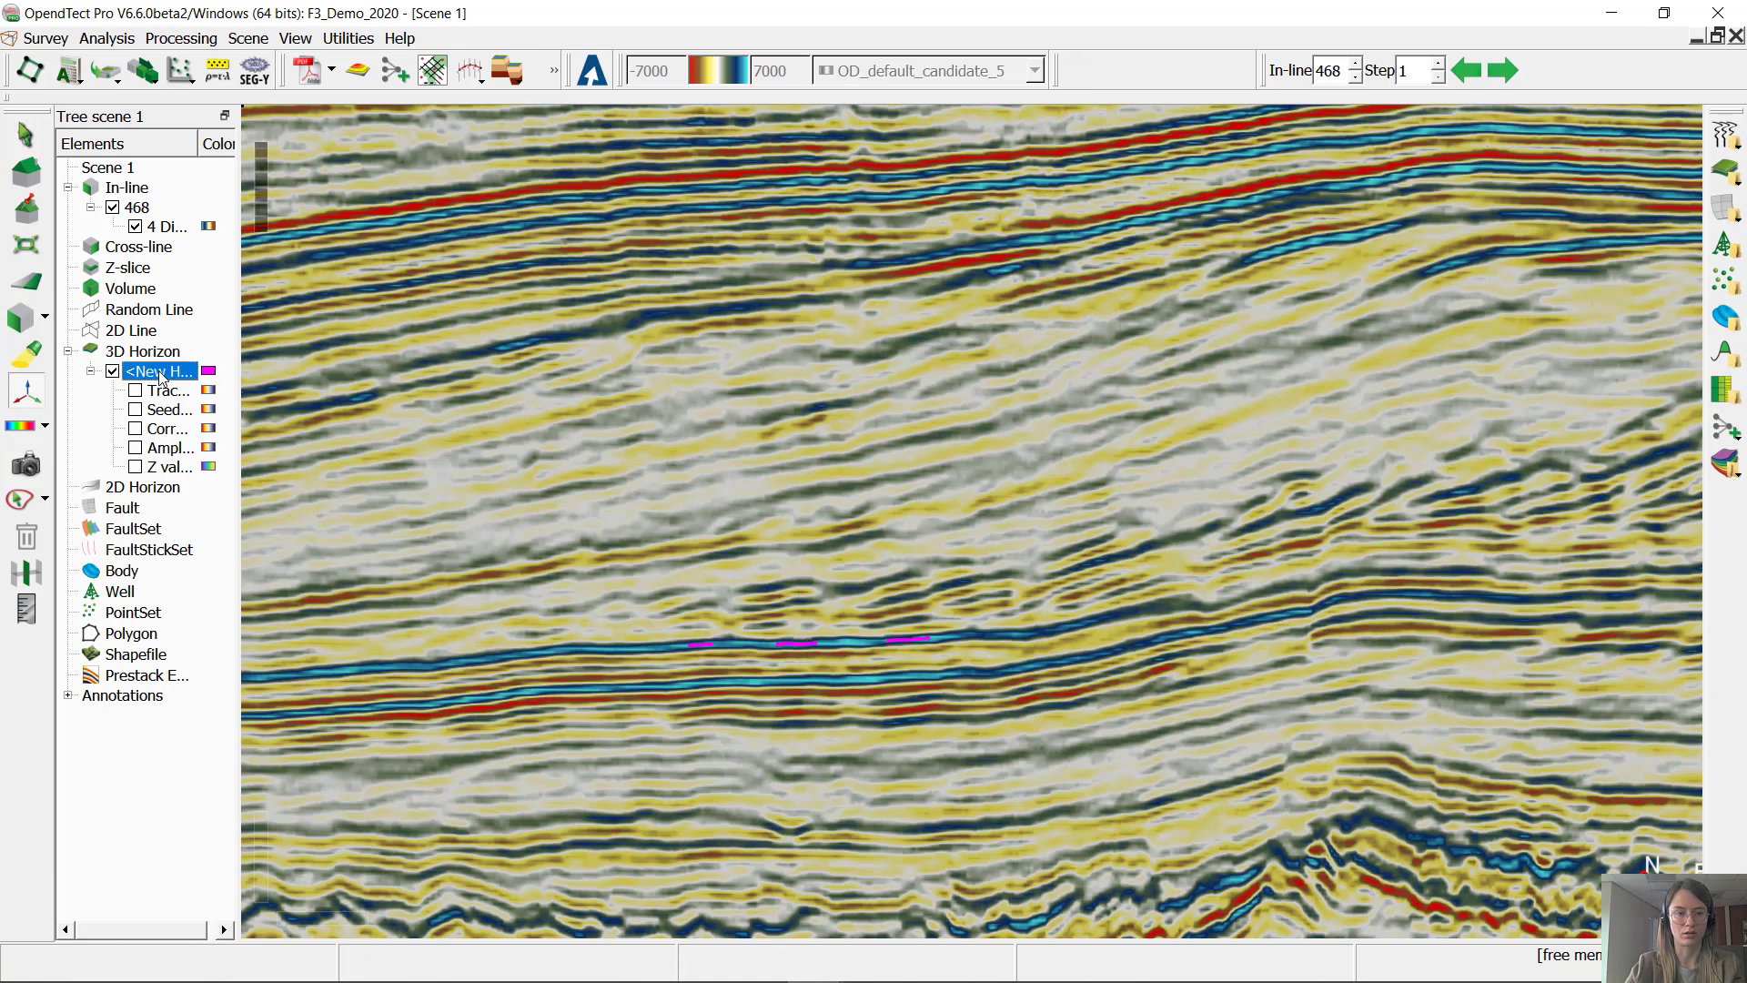
right_click(797, 641)
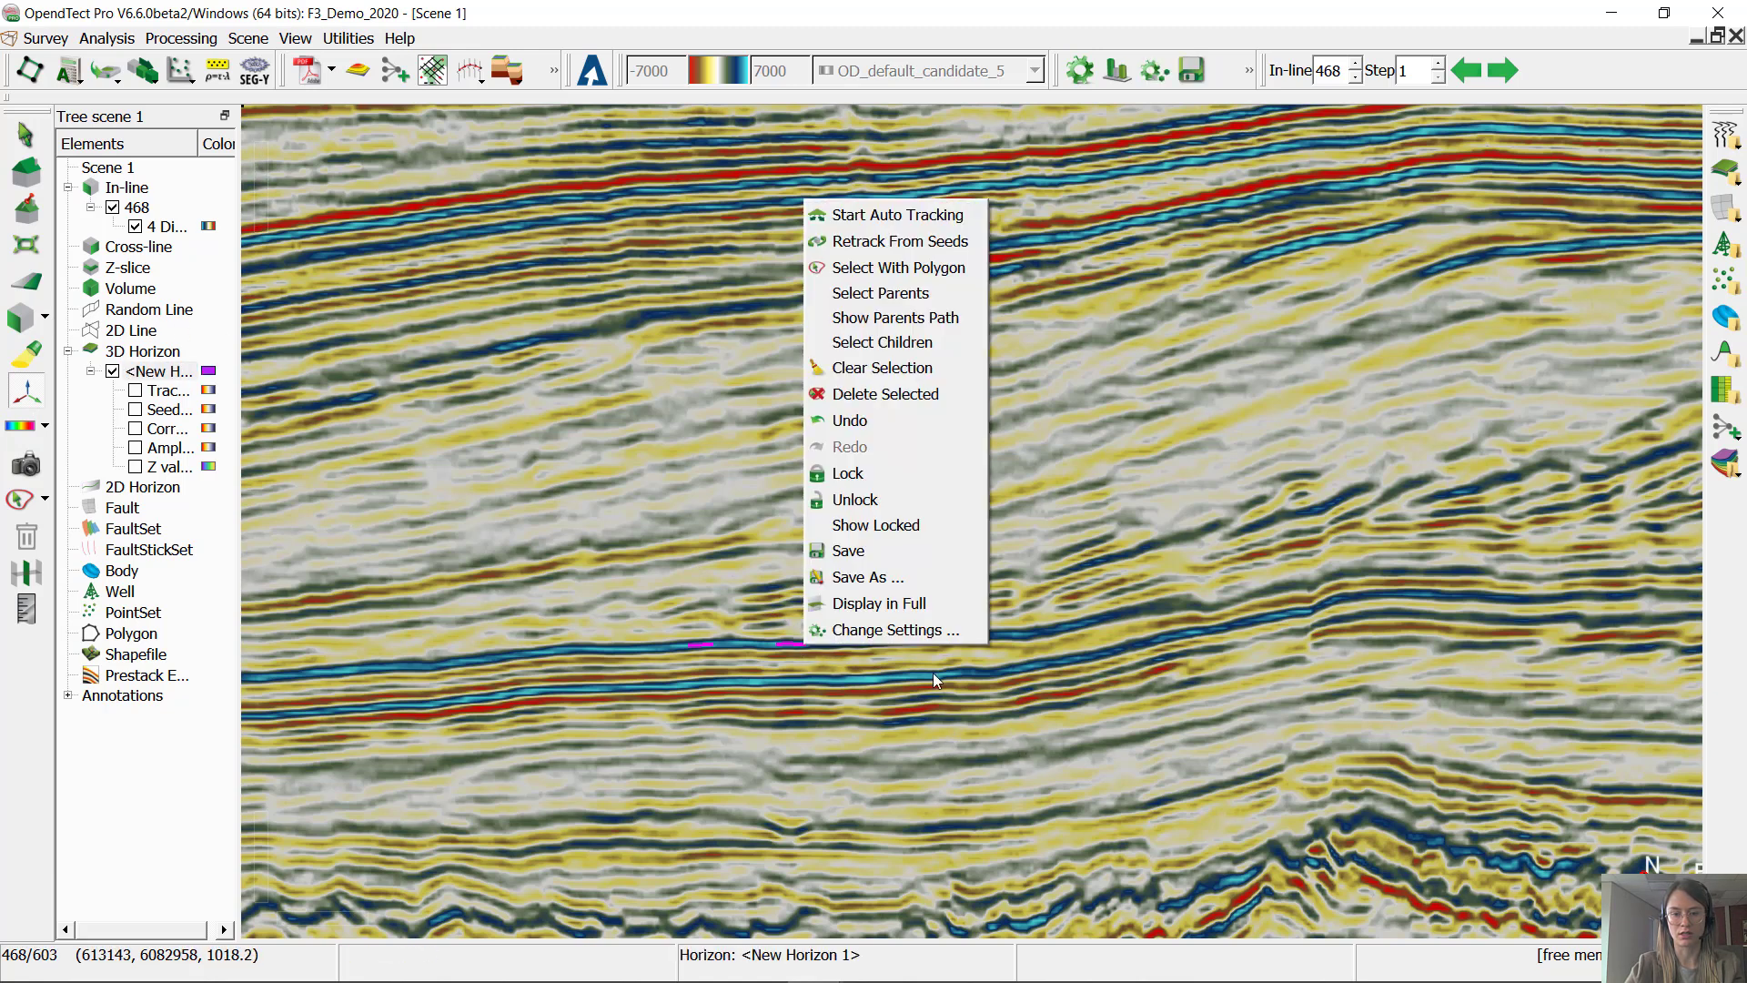
click(926, 630)
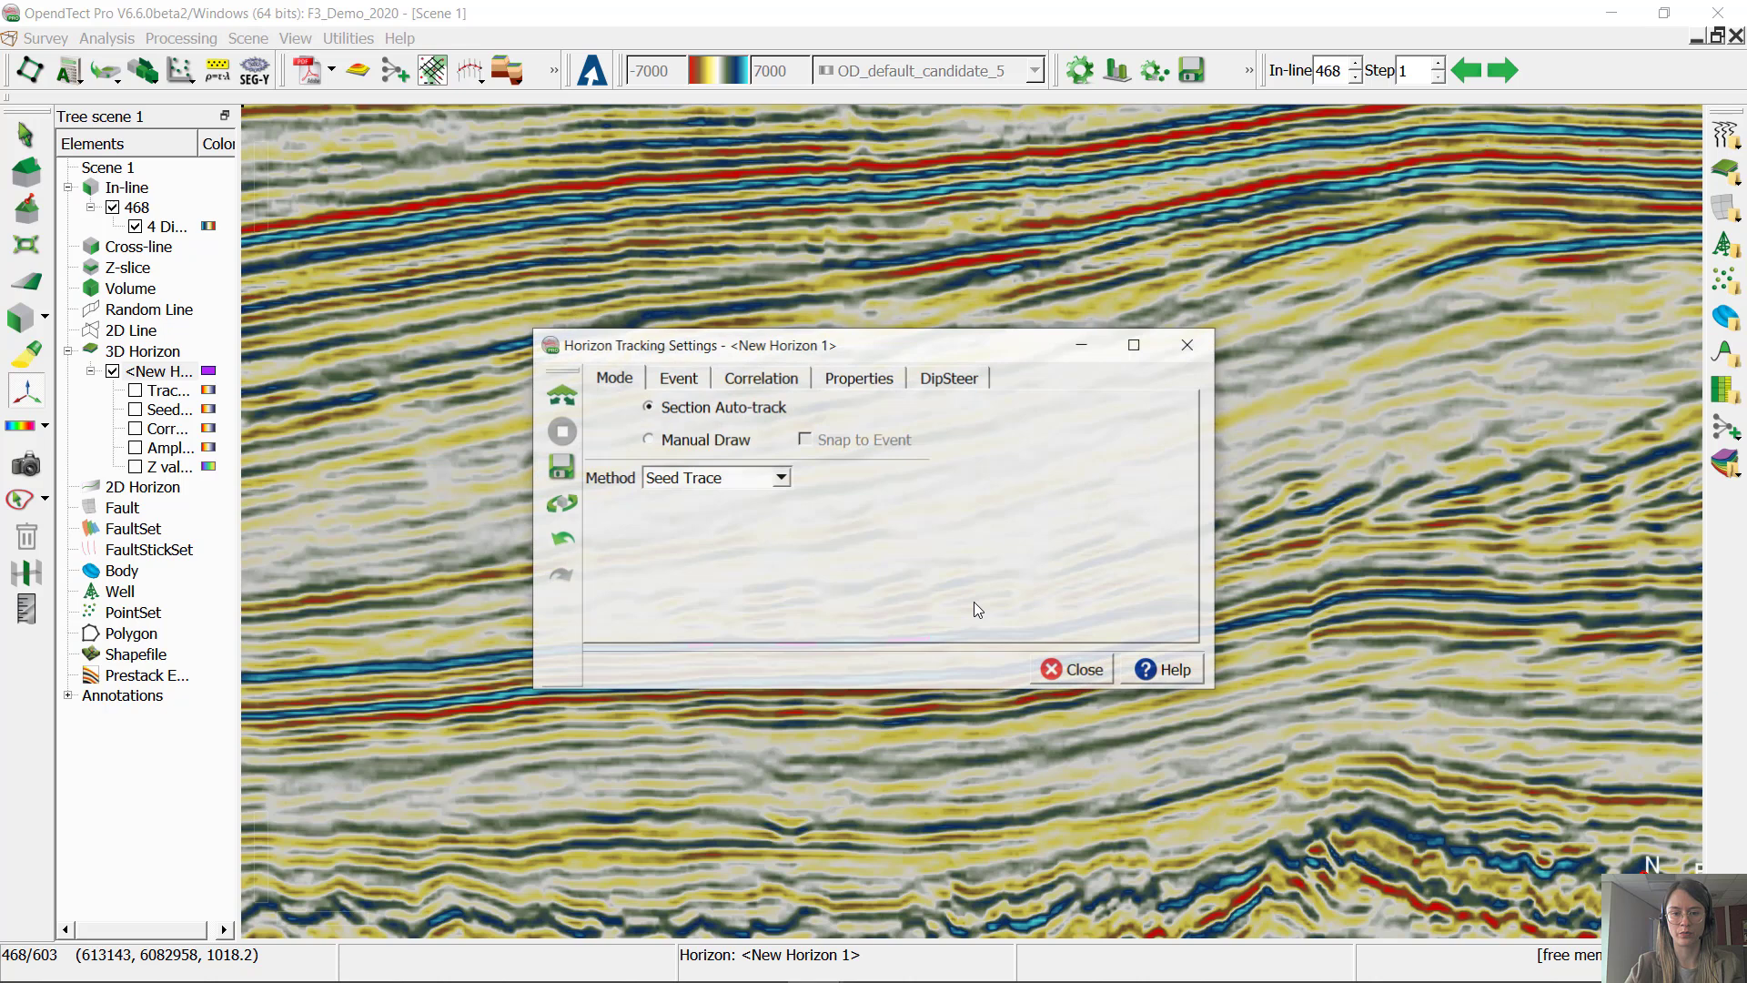
click(761, 377)
drag(979, 344, 1474, 377)
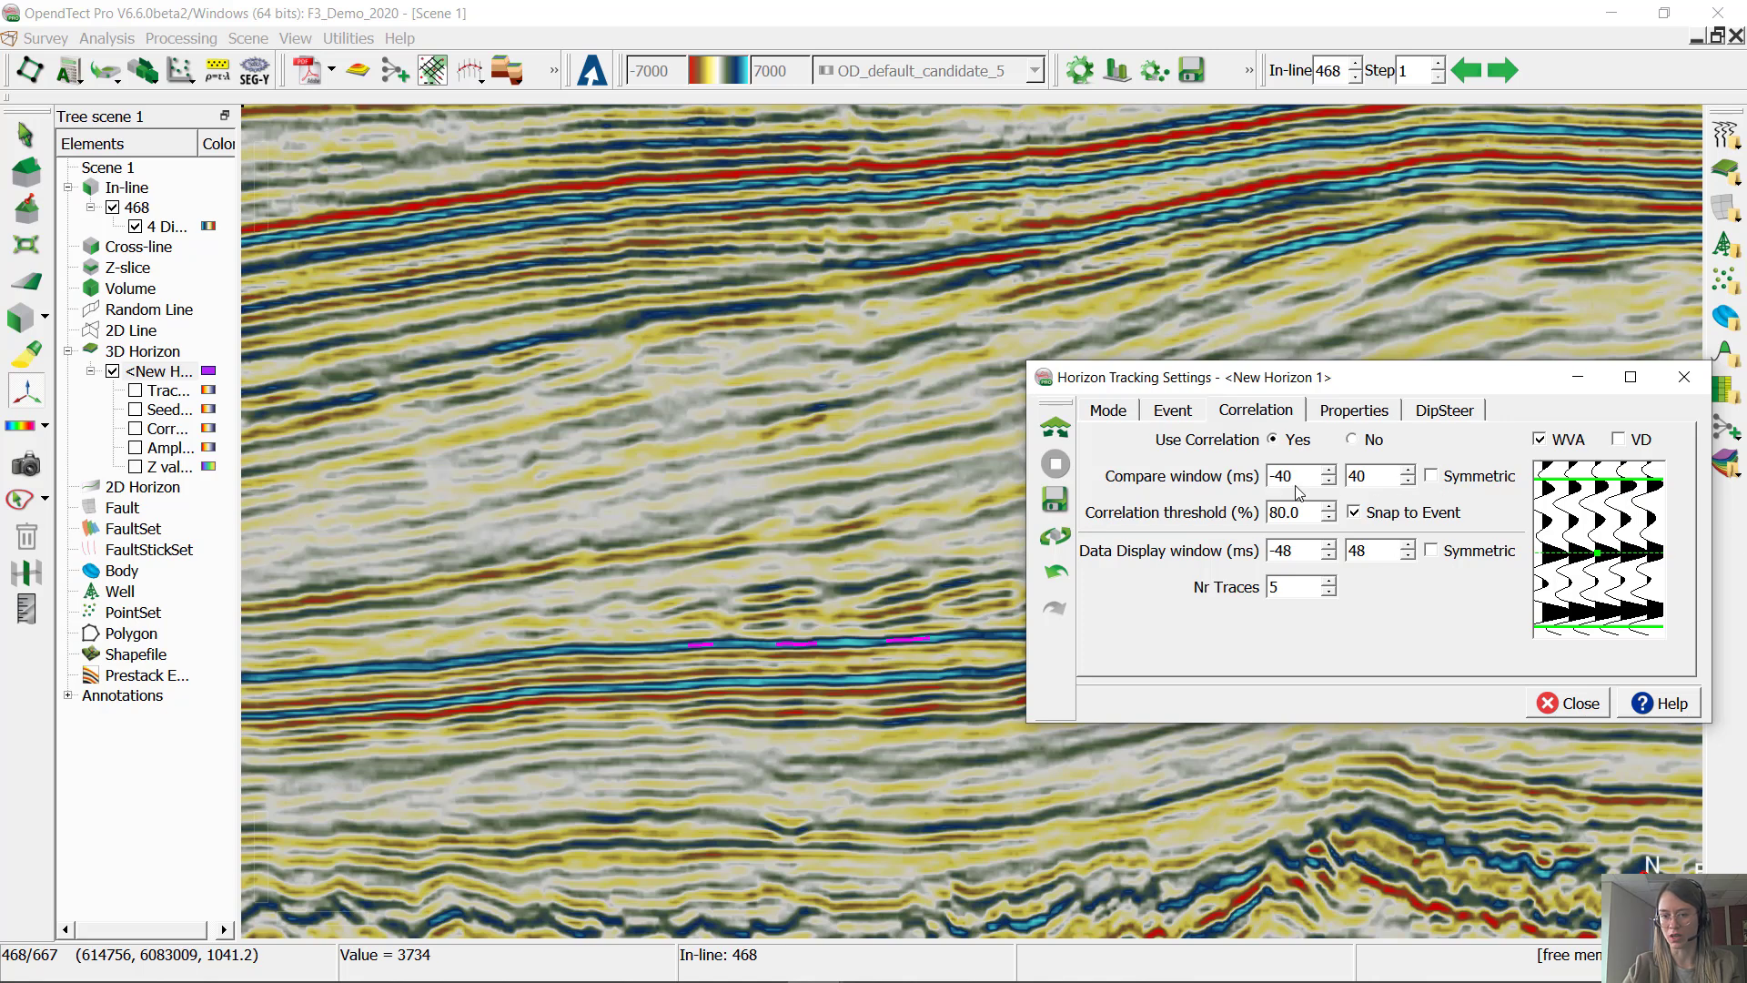
drag(1603, 481, 1600, 517)
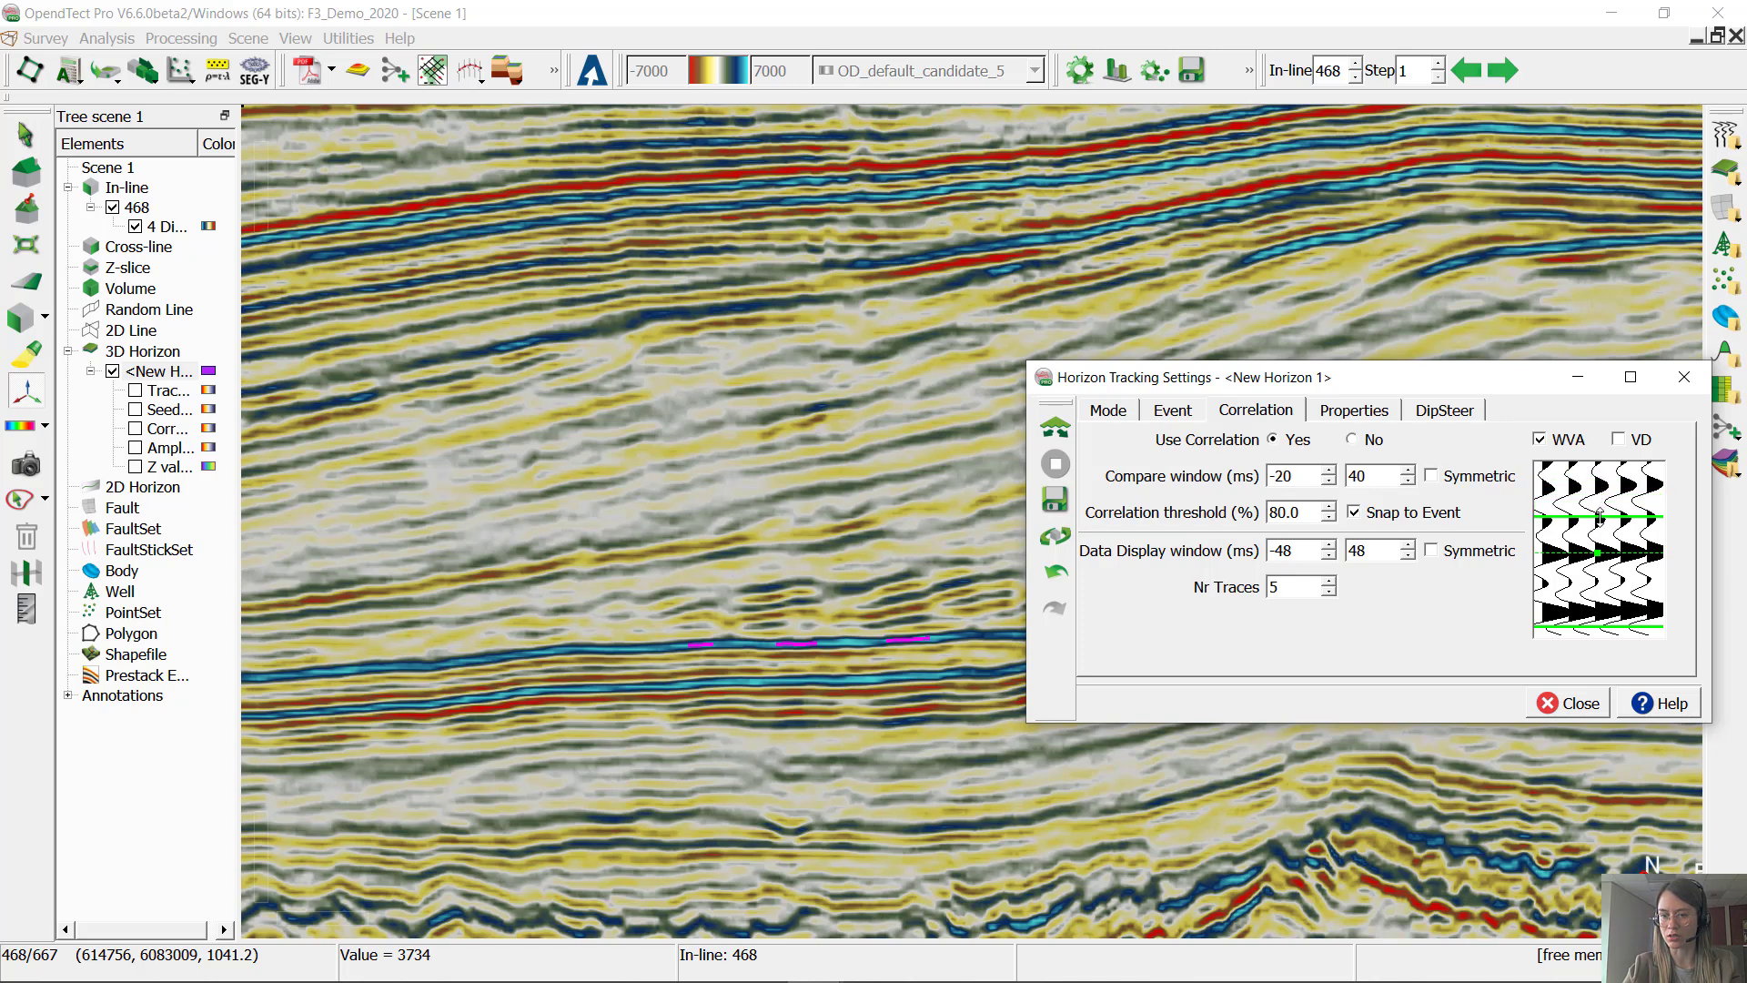
drag(1622, 631, 1620, 589)
drag(1617, 516, 1616, 516)
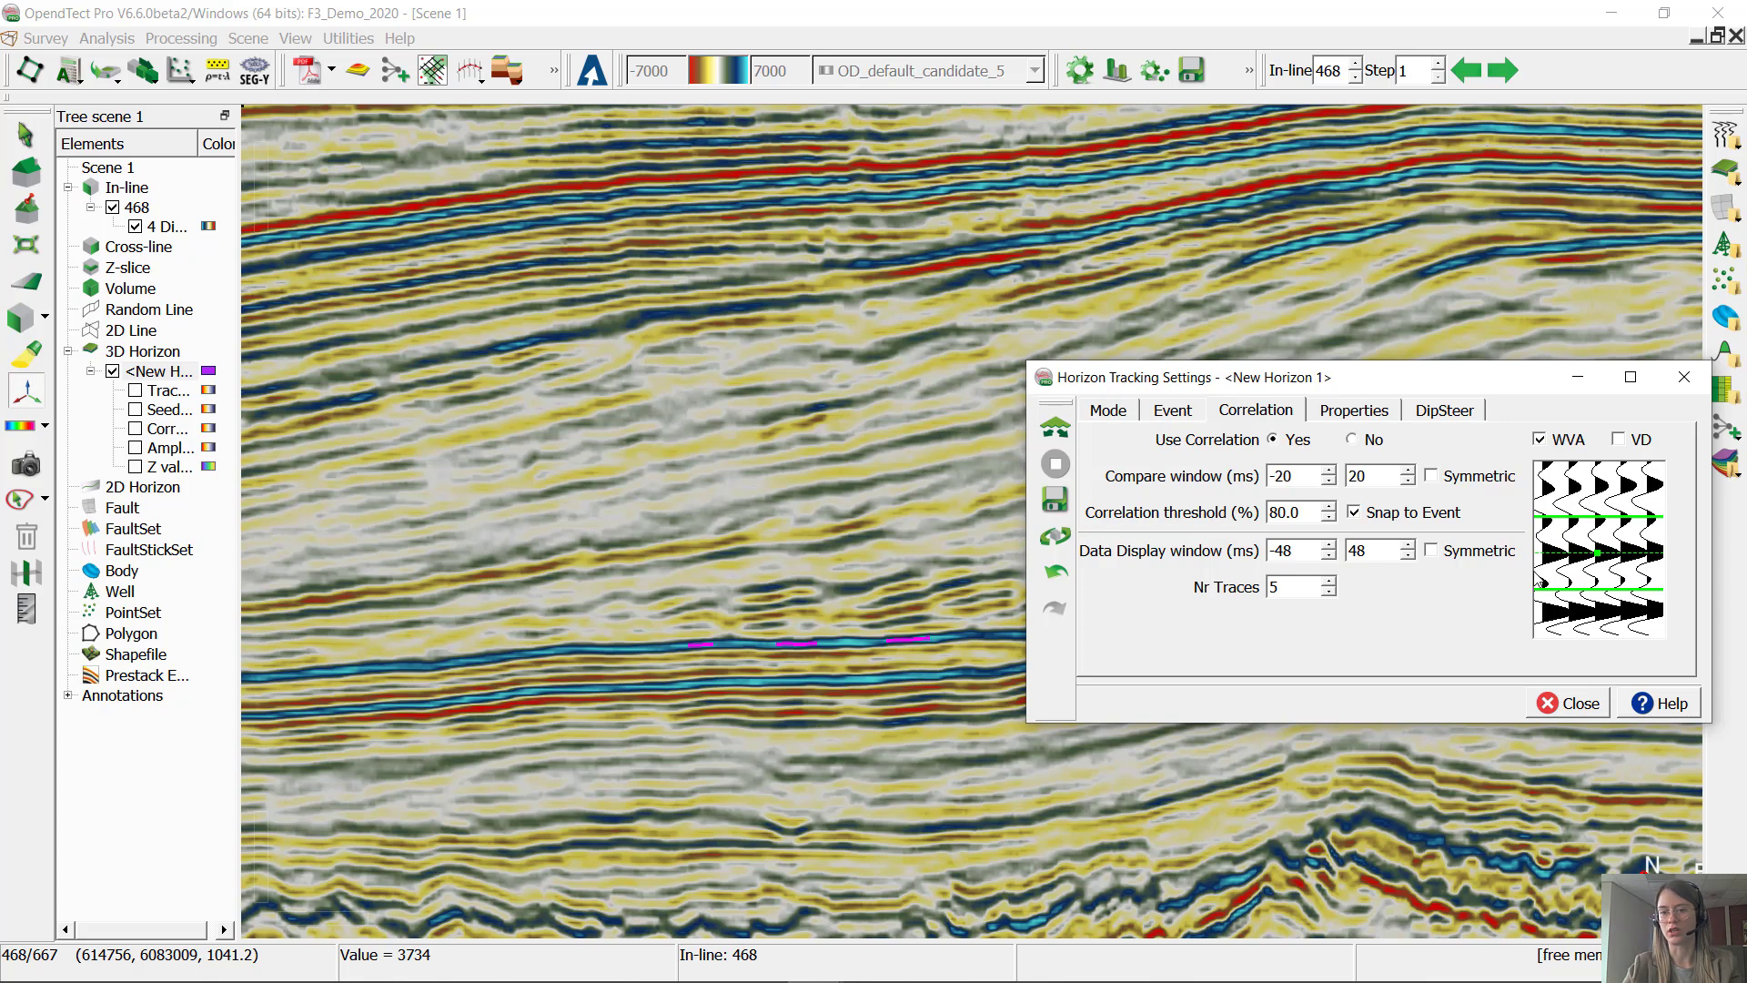
Step: Retrack the horizon from its seeds with the changed correlation window
click(1056, 538)
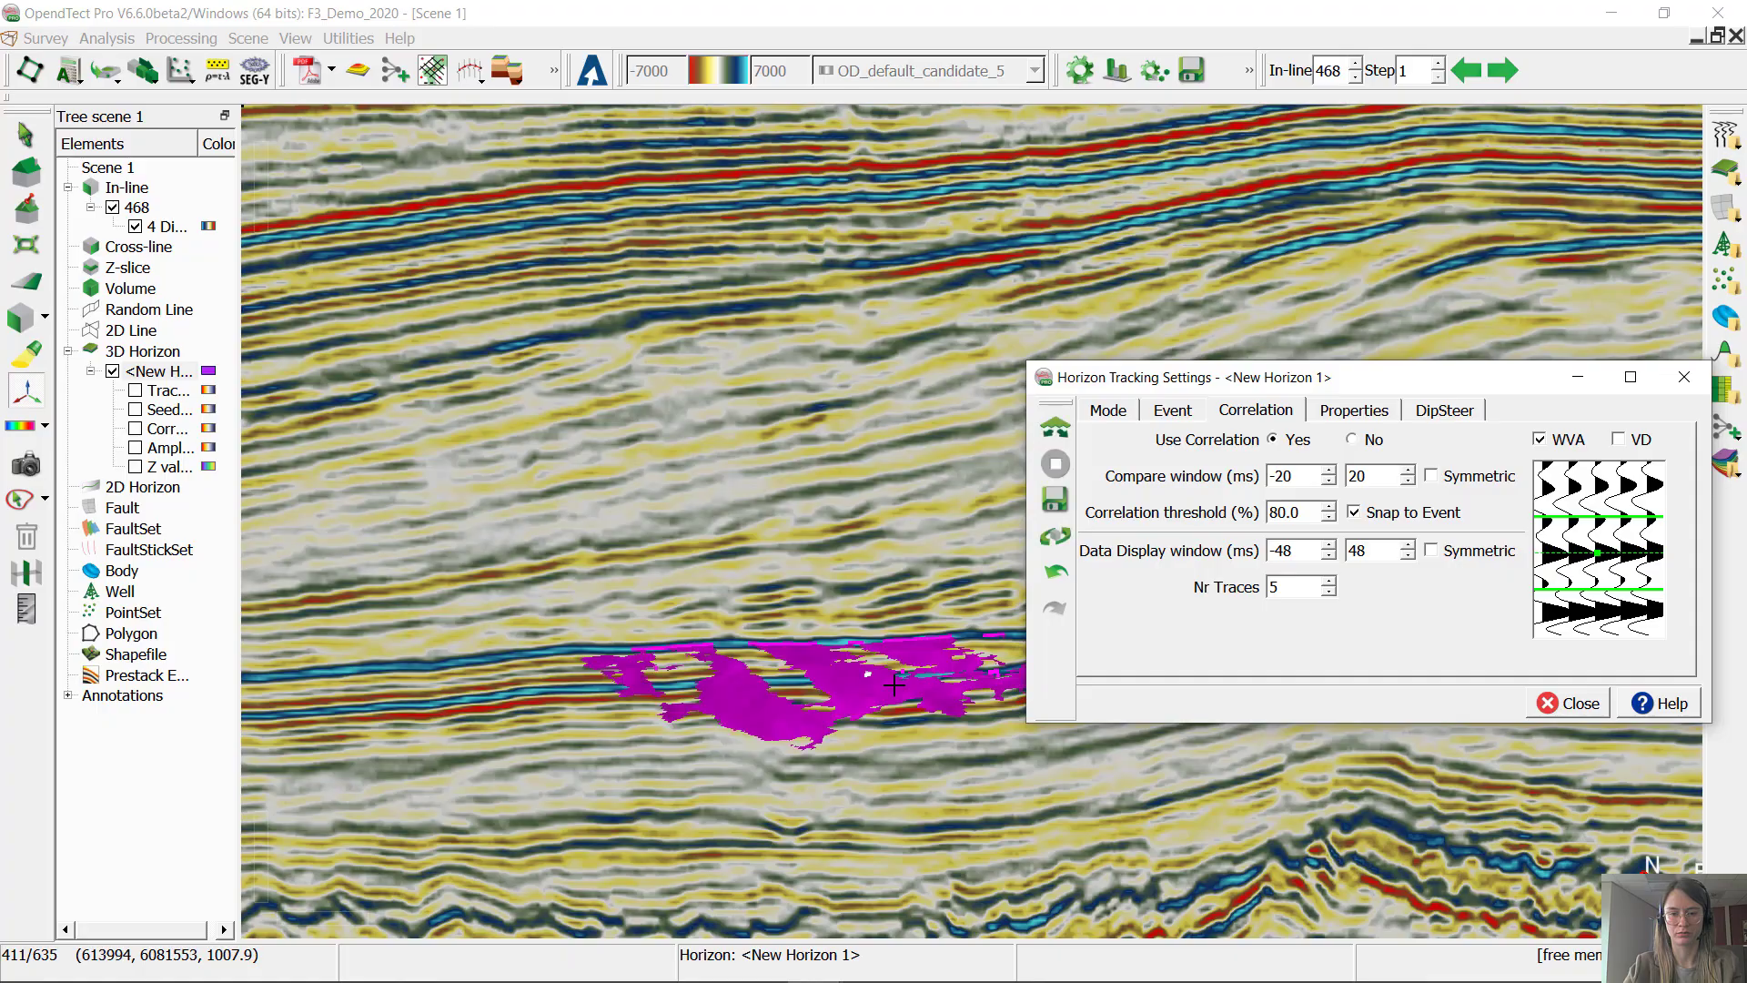
scroll(894, 684, down, 5)
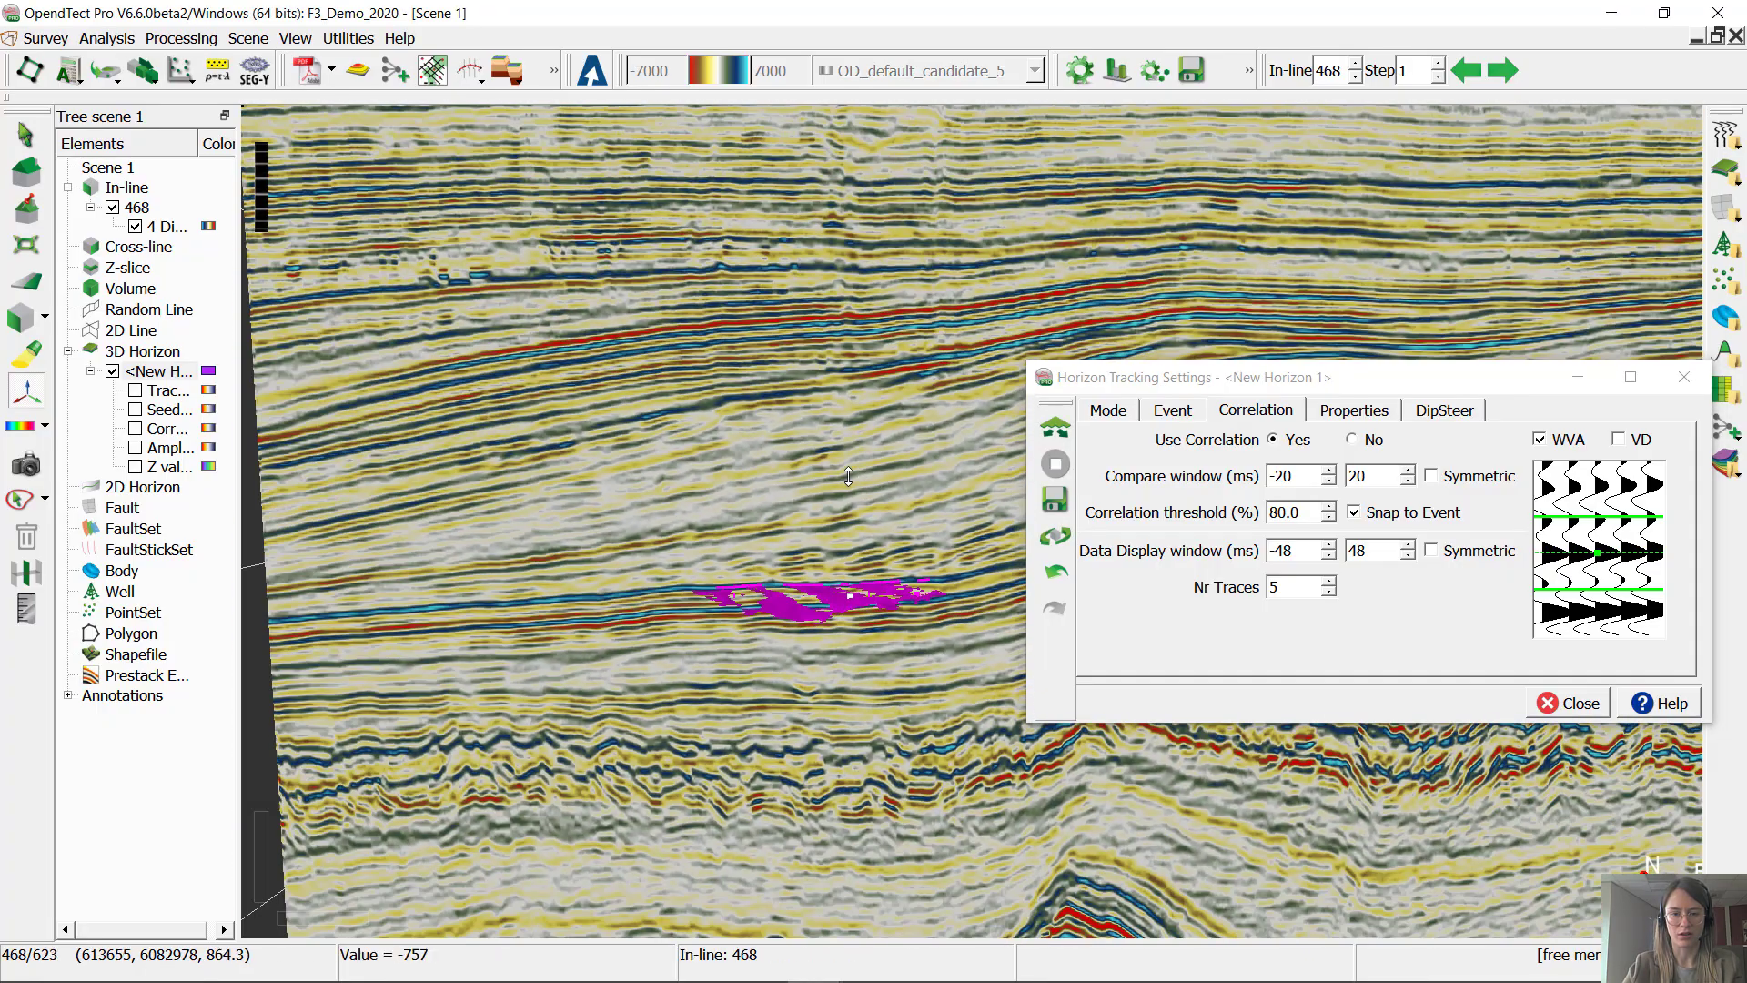
Step: Display the Z values attribute on the newly tracked horizon and inspect it in map-like view
middle_drag(821, 445, 848, 539)
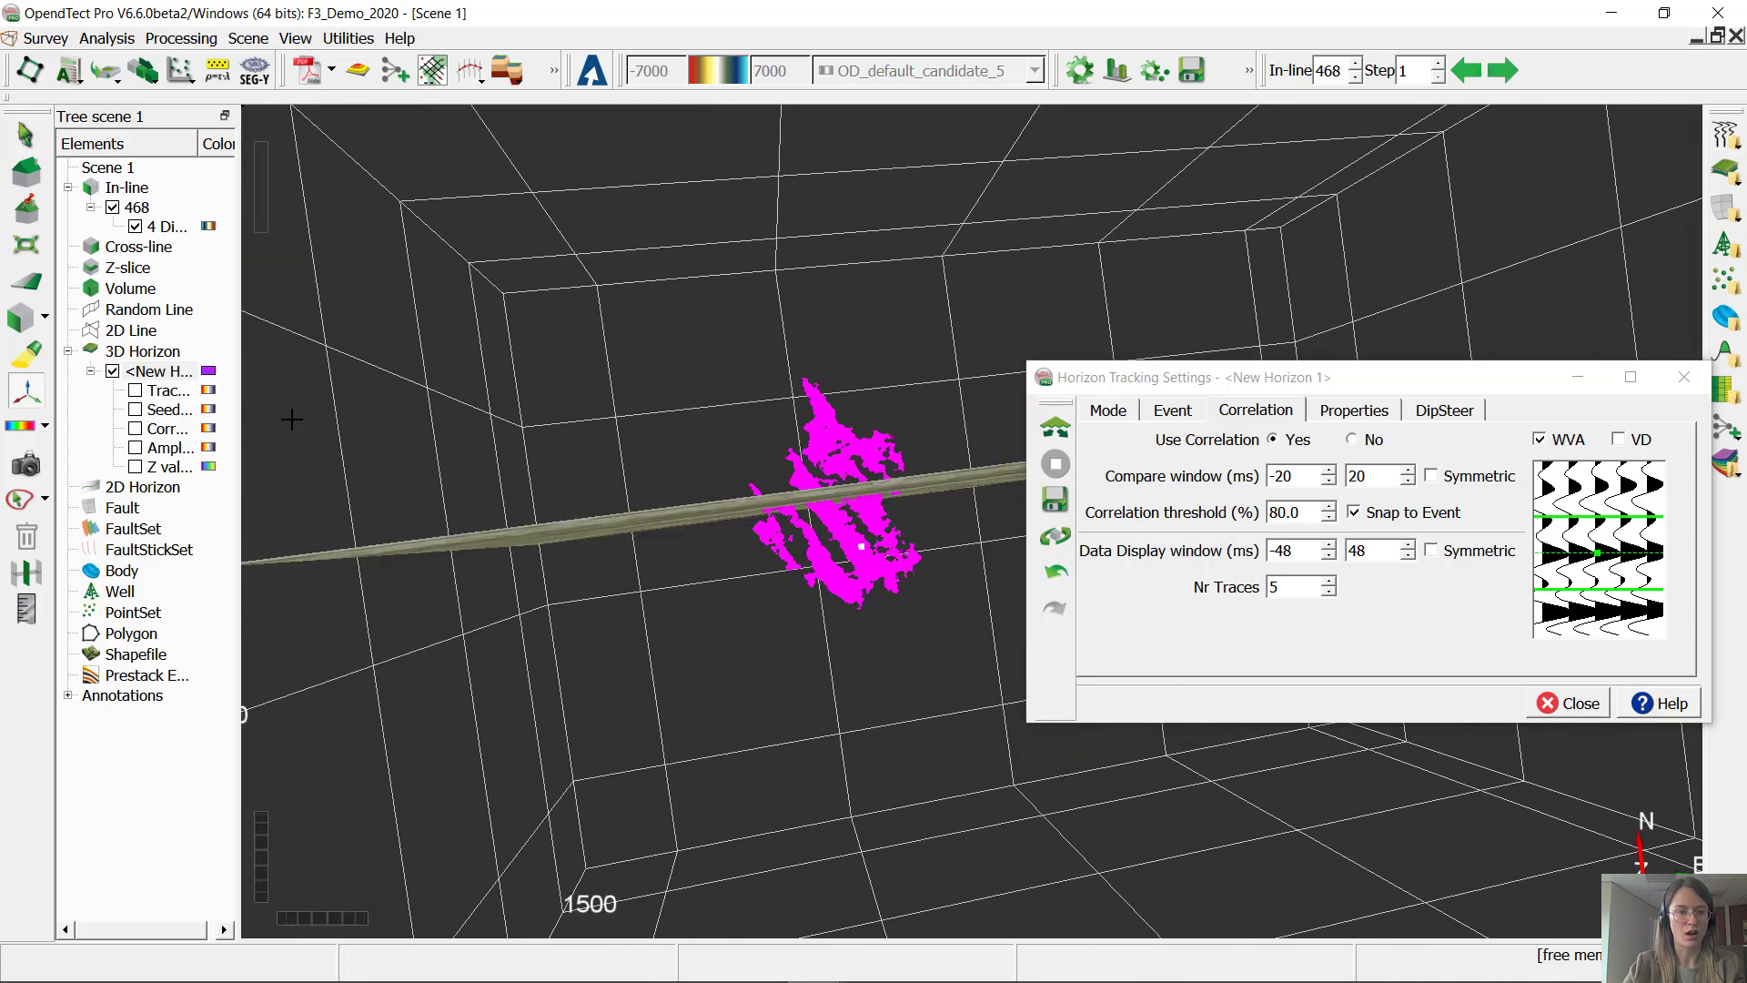
drag(238, 430, 294, 446)
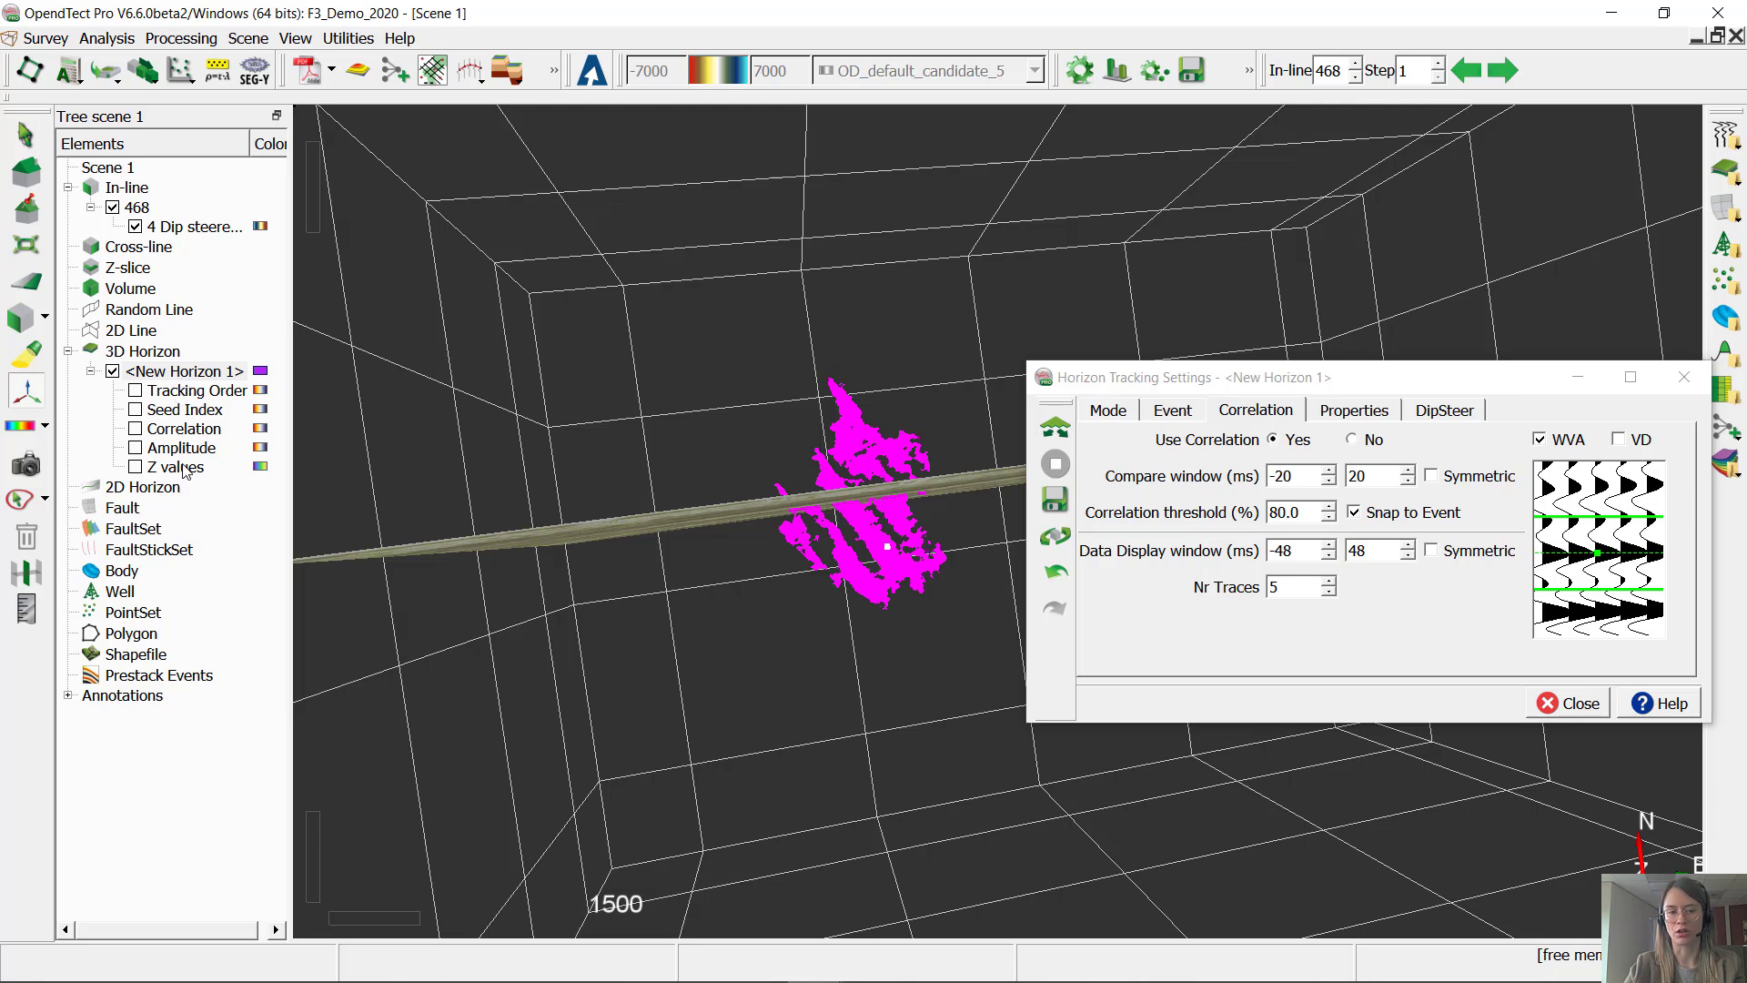
click(134, 468)
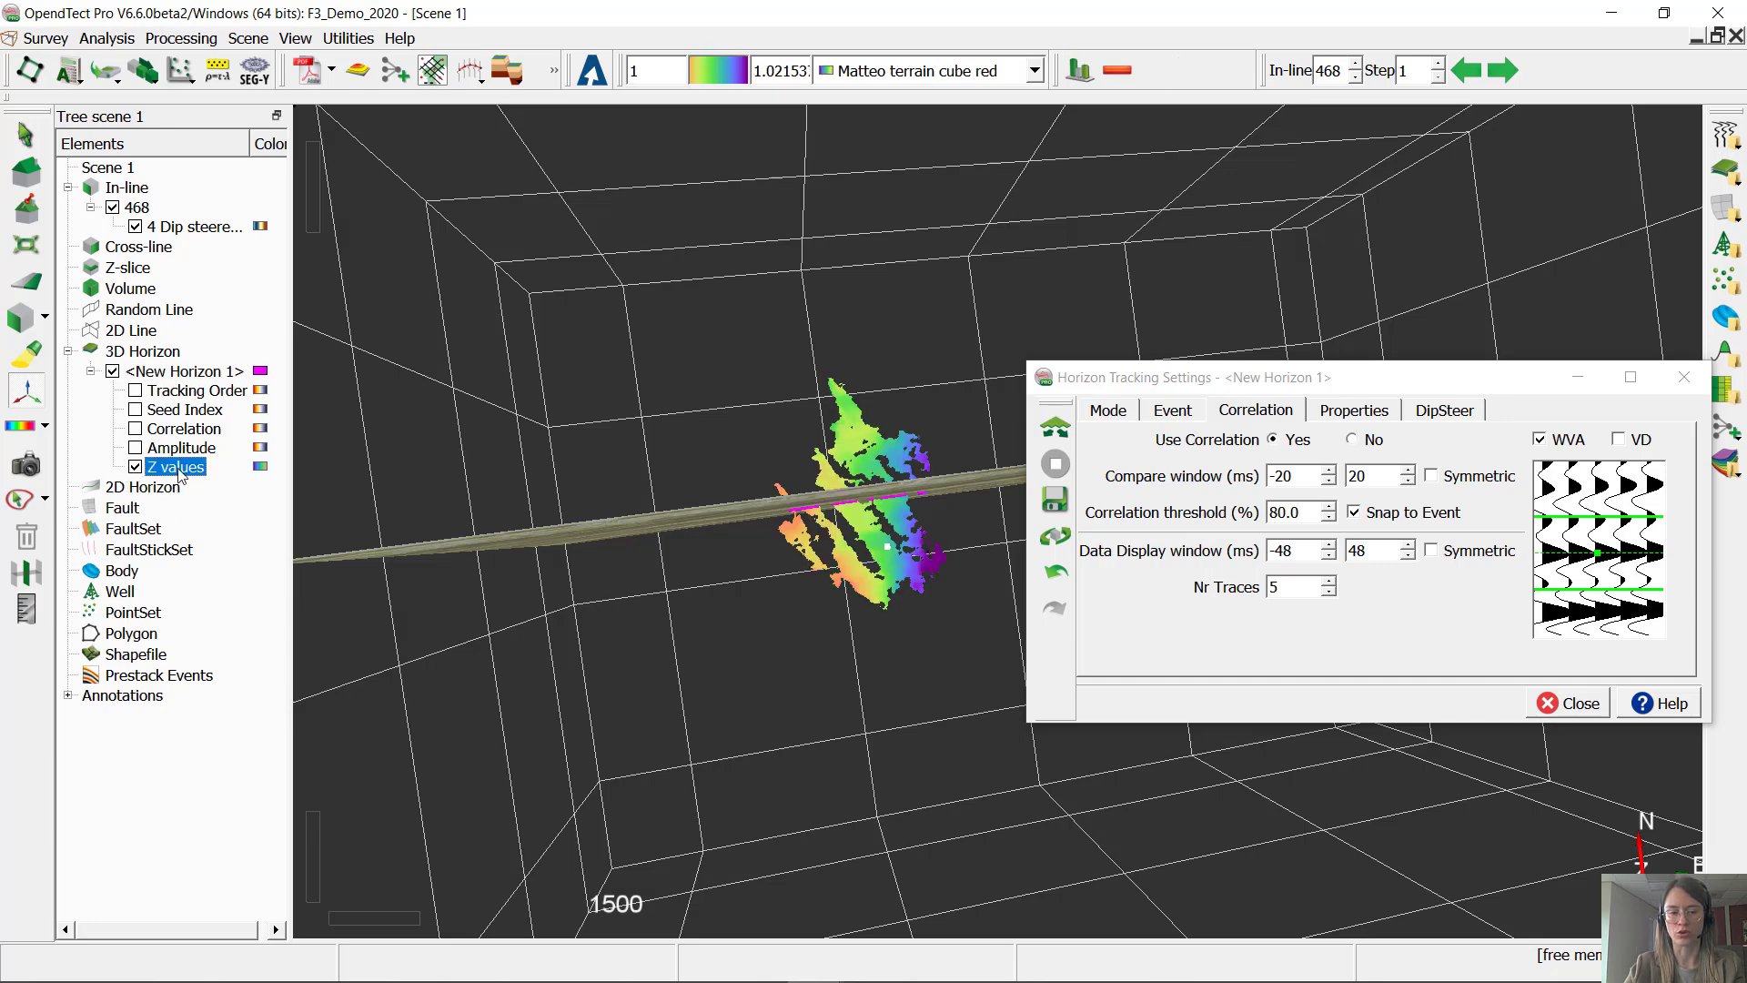
scroll(858, 413, up, 3)
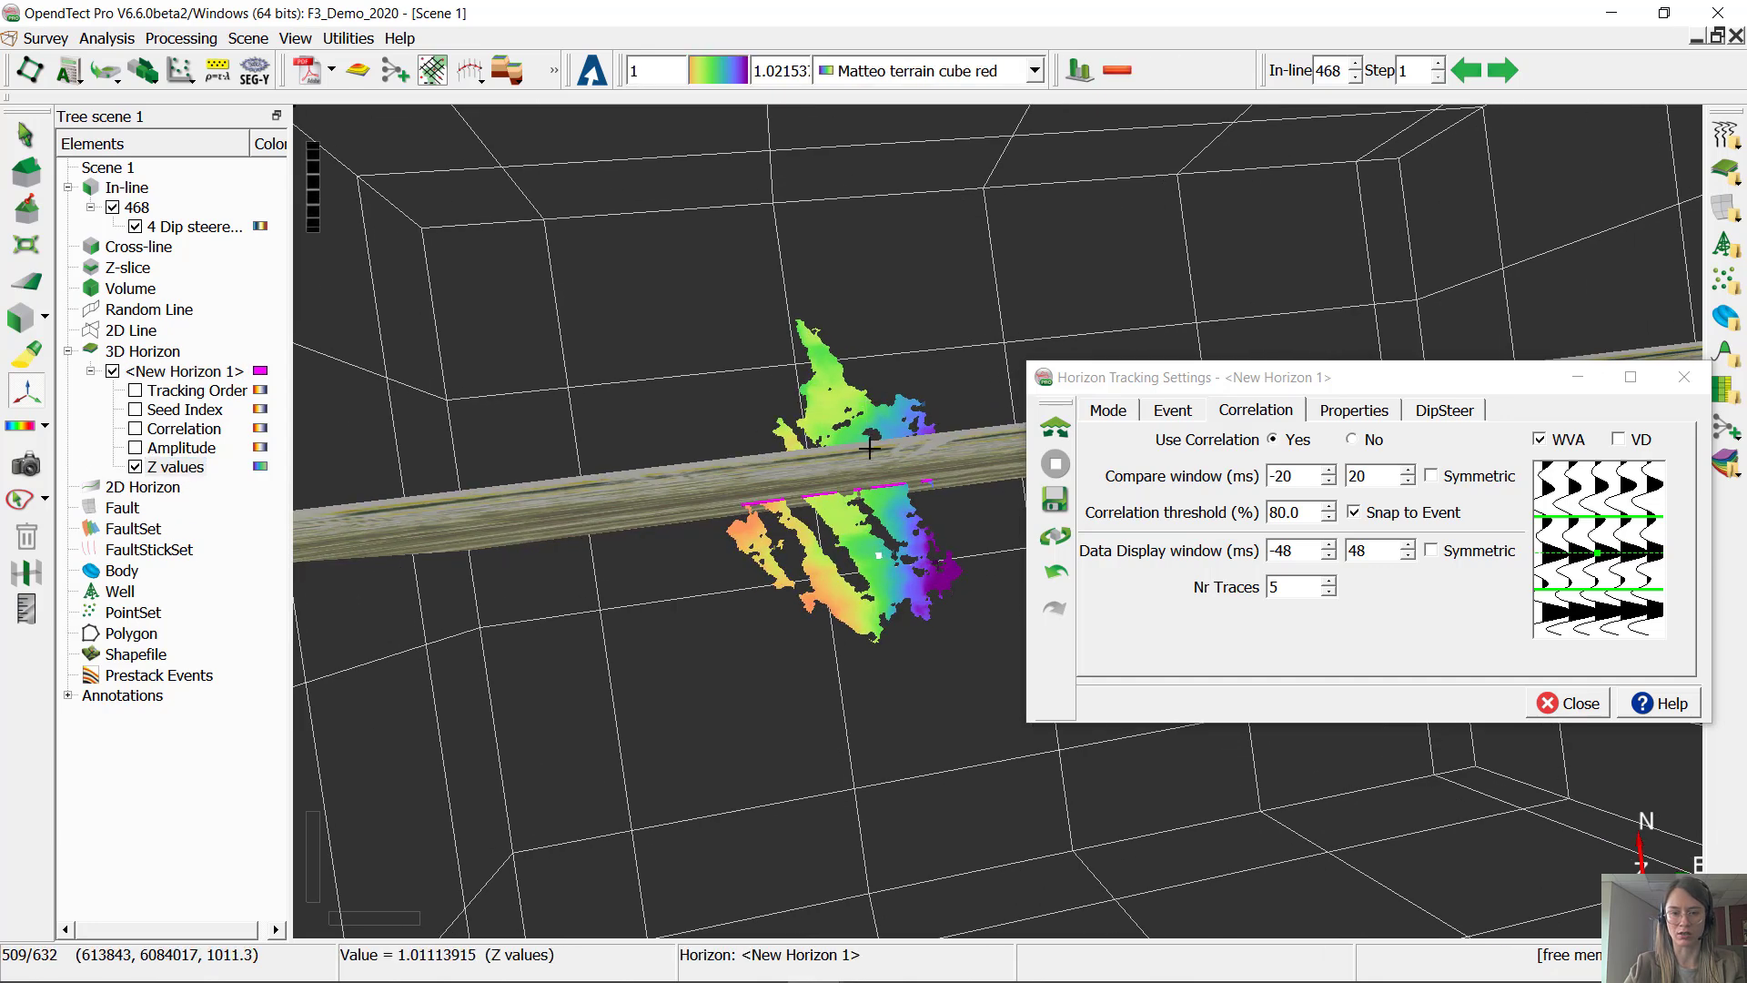
drag(857, 412, 877, 428)
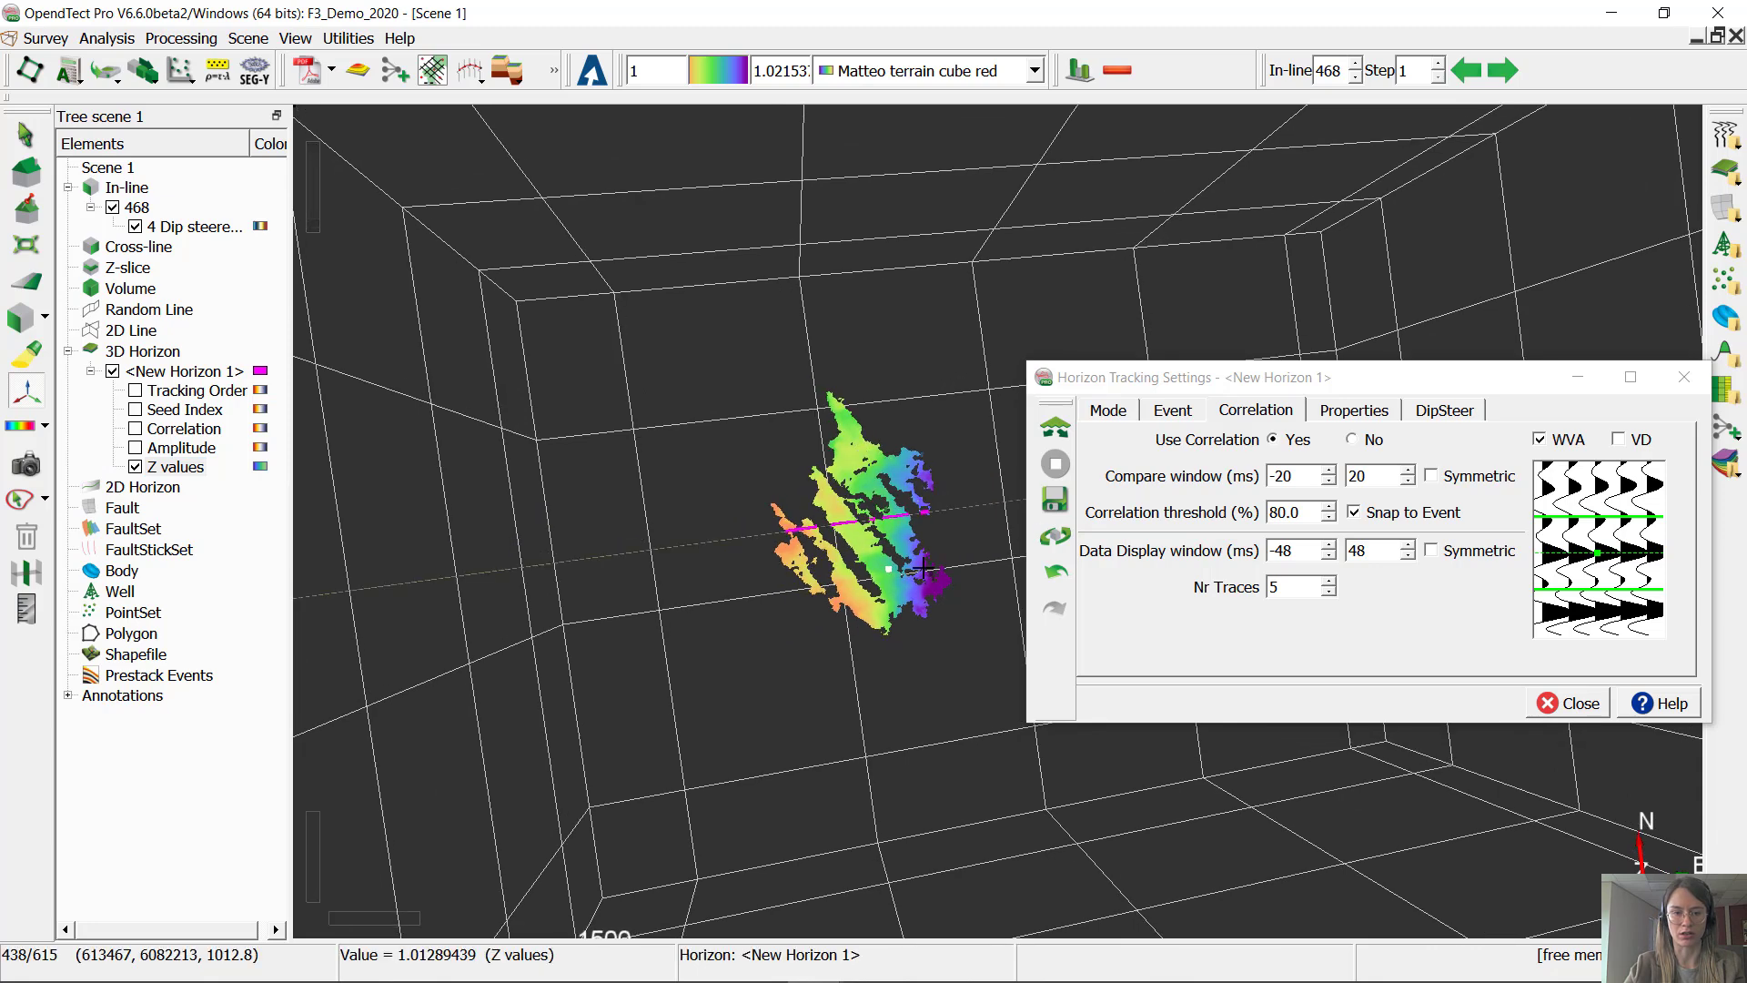
Step: Compare the horizon's Amplitude, Correlation, Seed Index and Tracking Order attributes one by one, returning to Z values
click(135, 447)
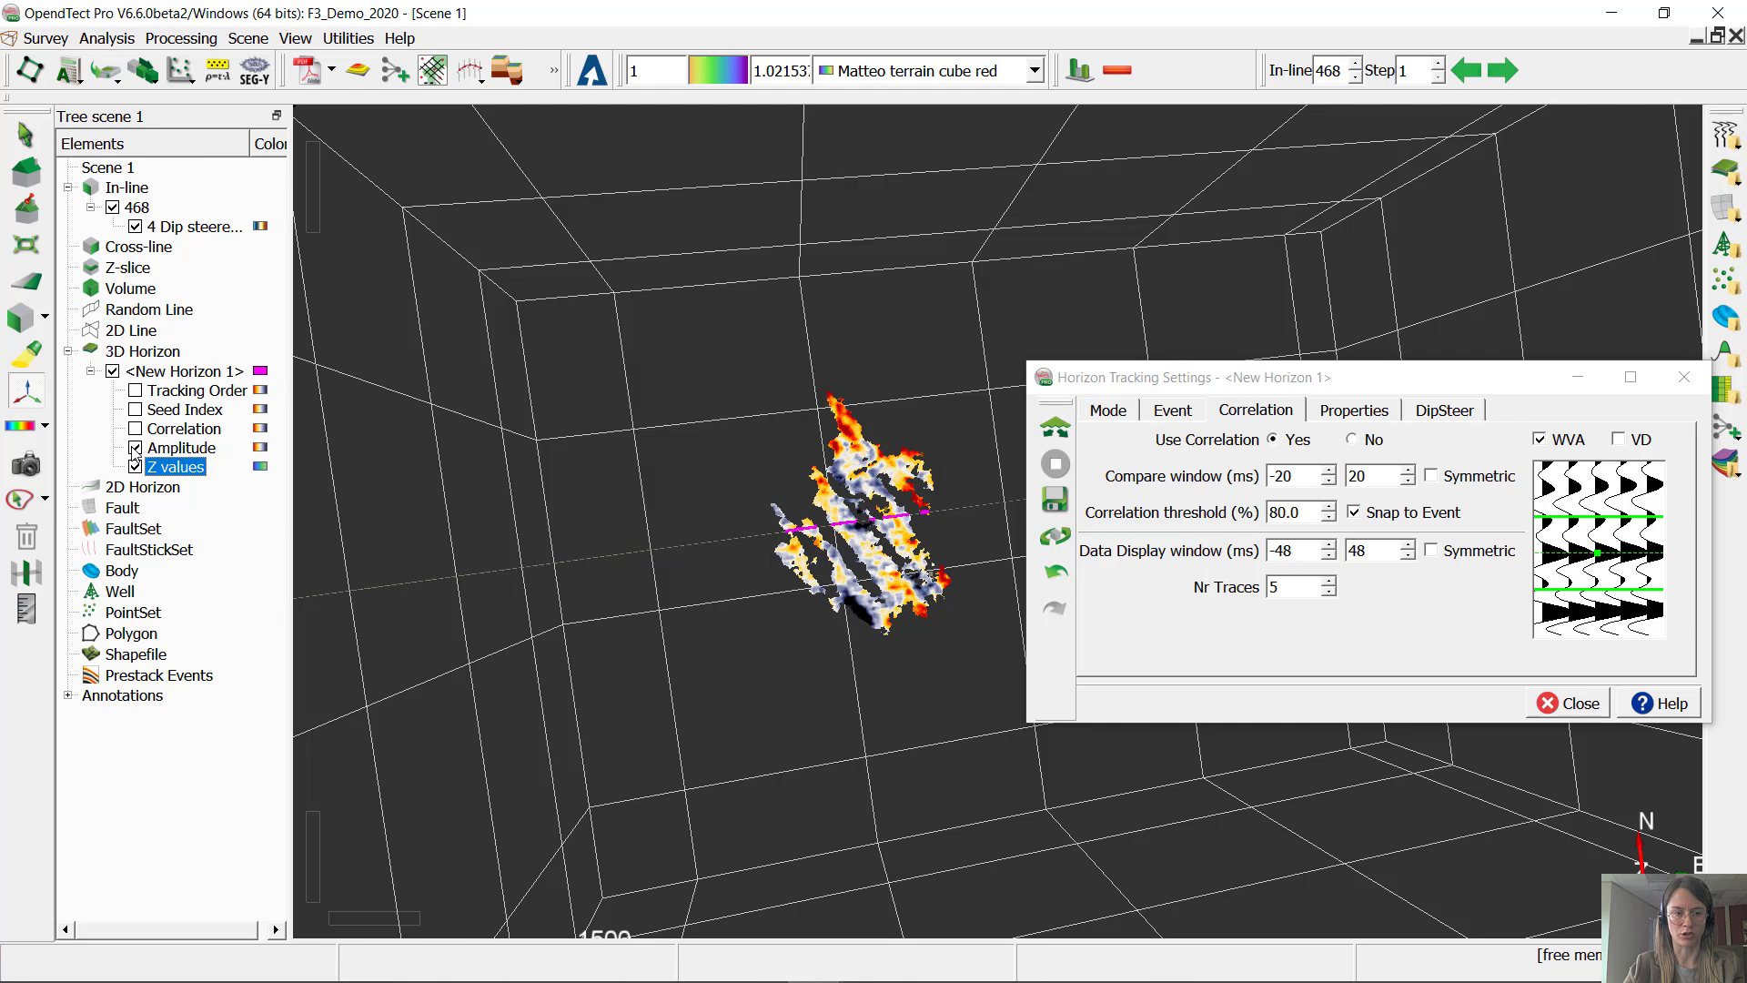
click(135, 447)
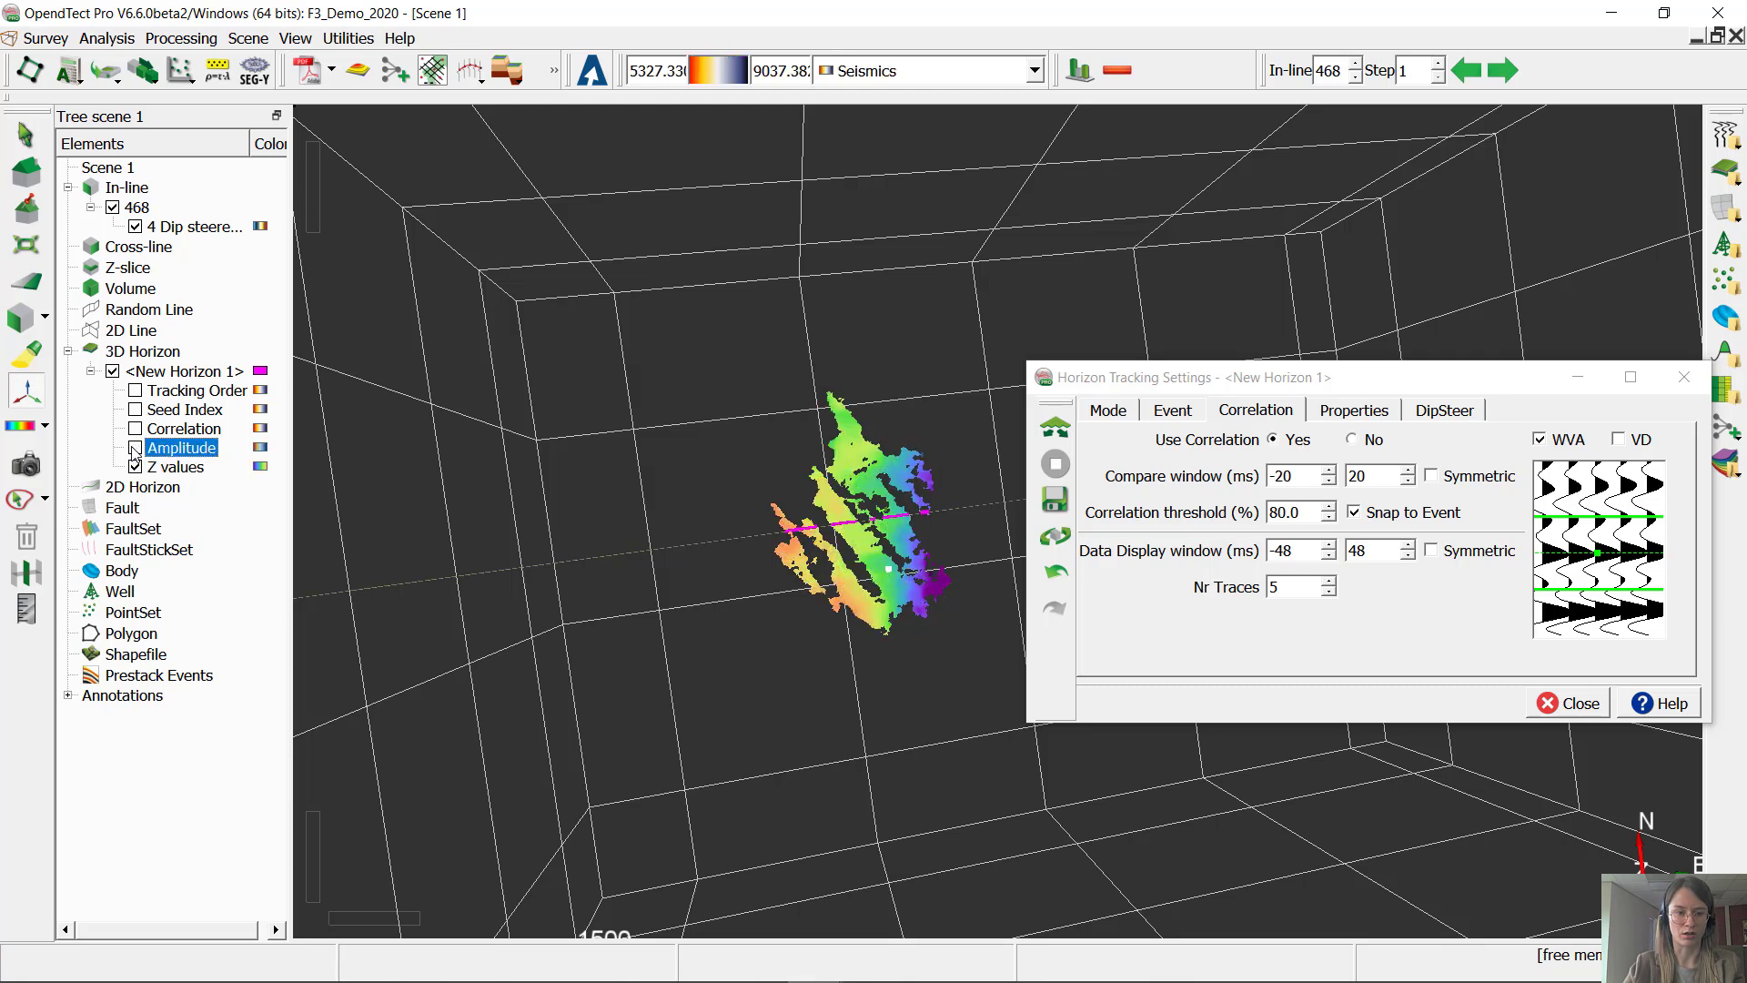
click(135, 429)
click(135, 428)
click(135, 410)
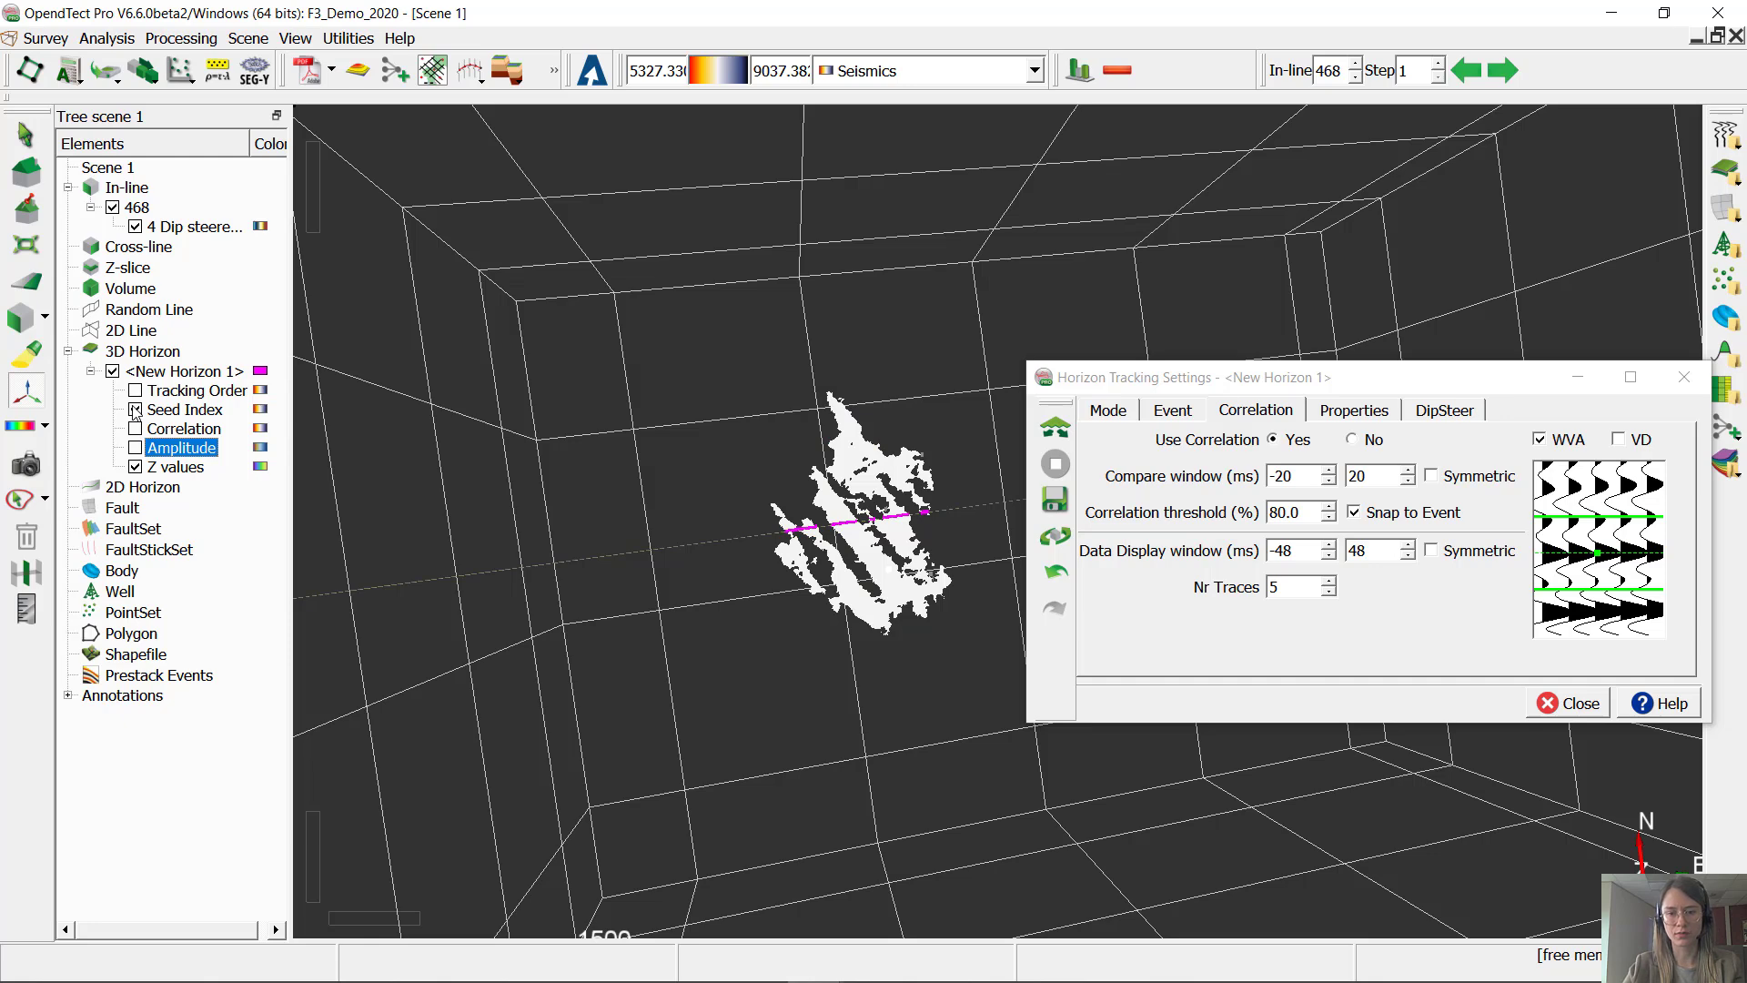
scroll(898, 564, up, 3)
scroll(899, 558, down, 3)
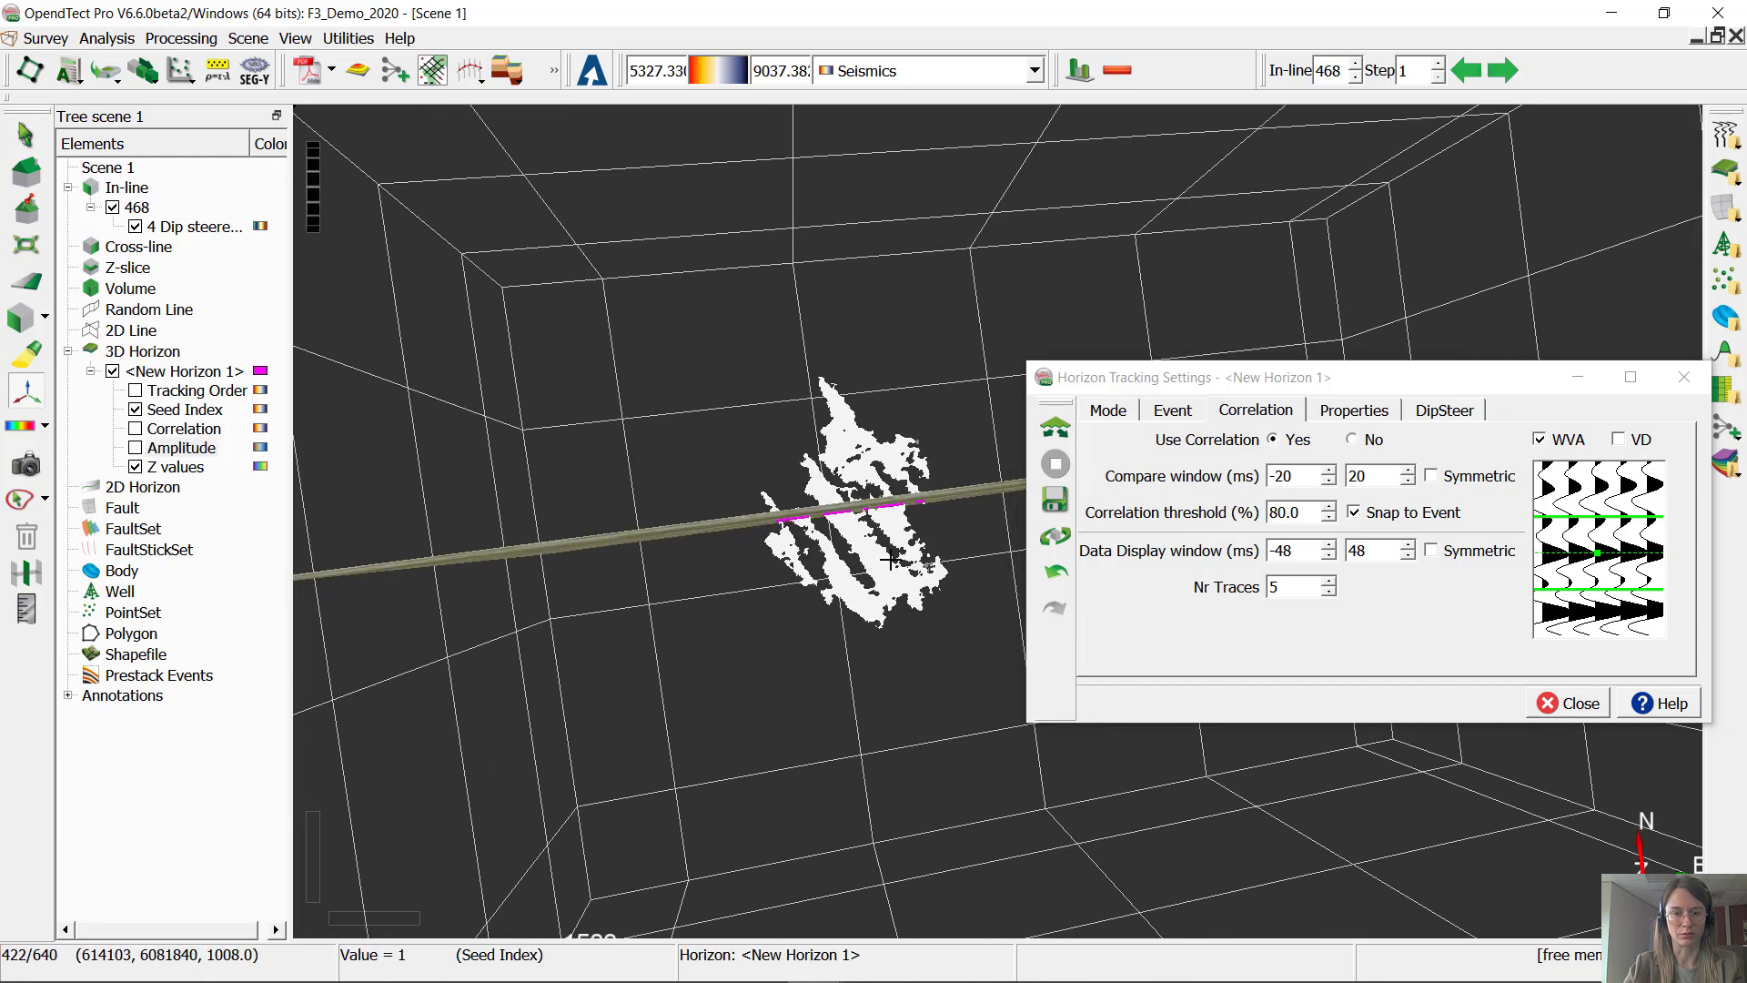
click(135, 409)
click(135, 391)
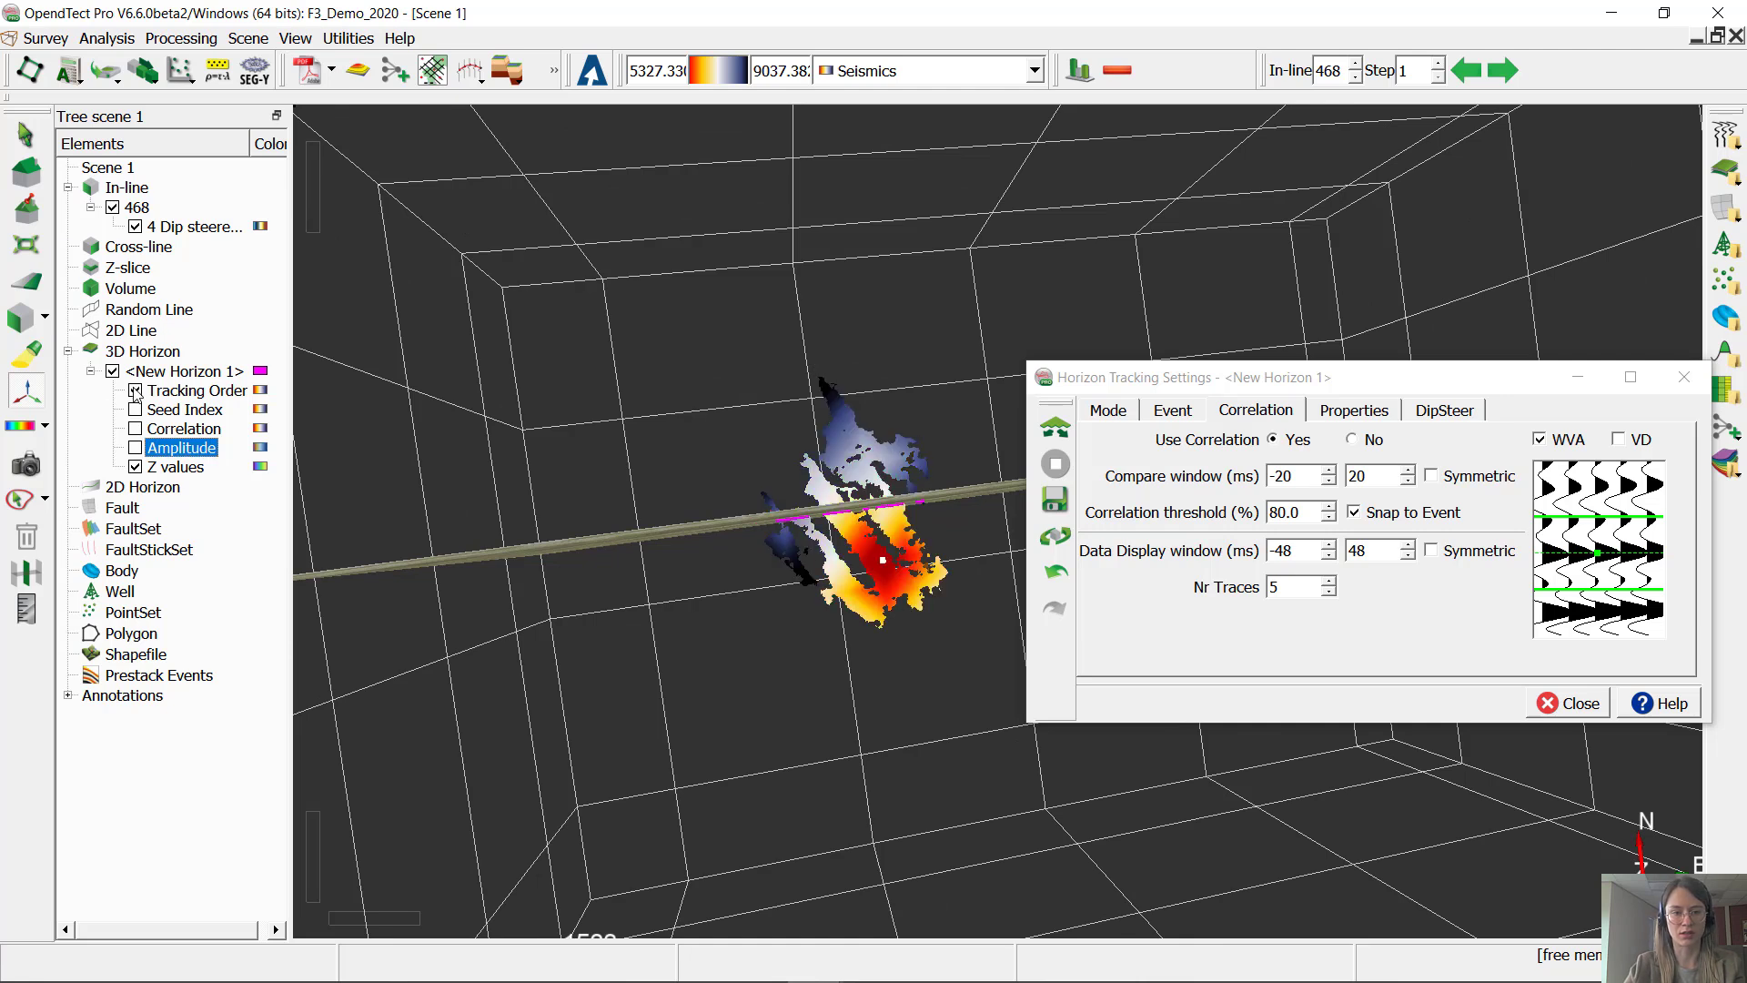
click(135, 390)
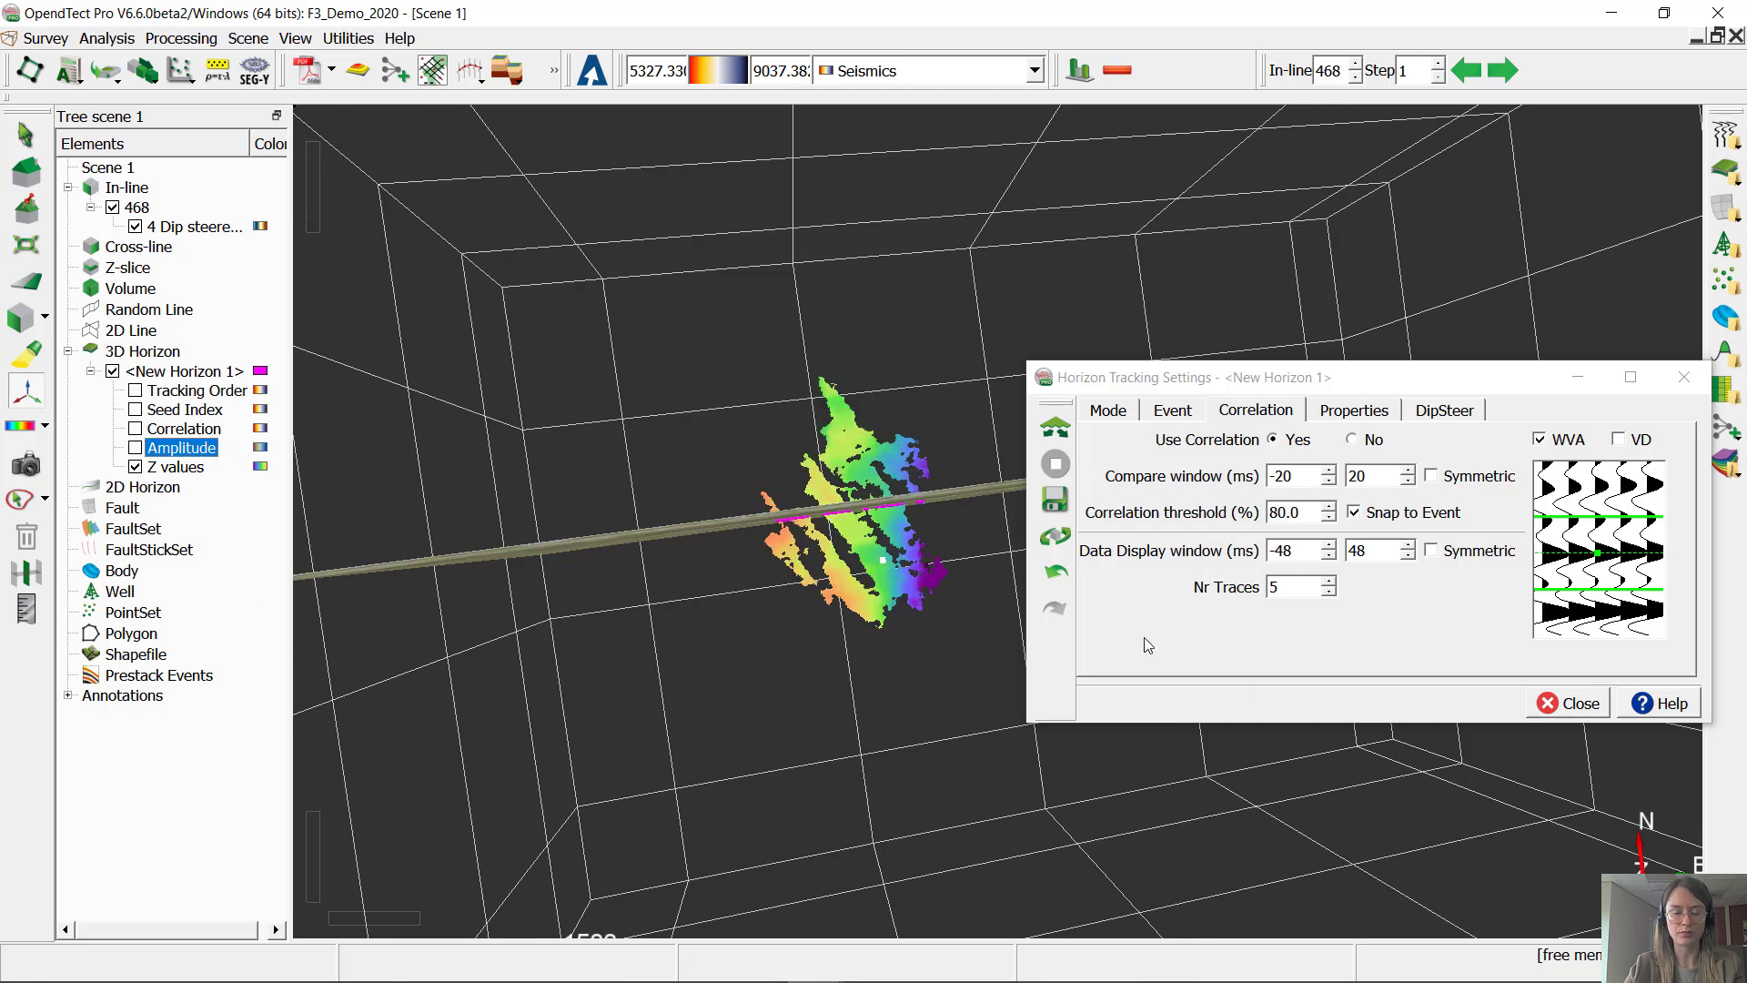
Step: Check the tracked horizon against in-line 468 from other angles and close its tracking settings
middle_drag(881, 689, 973, 578)
middle_drag(1619, 909, 1629, 981)
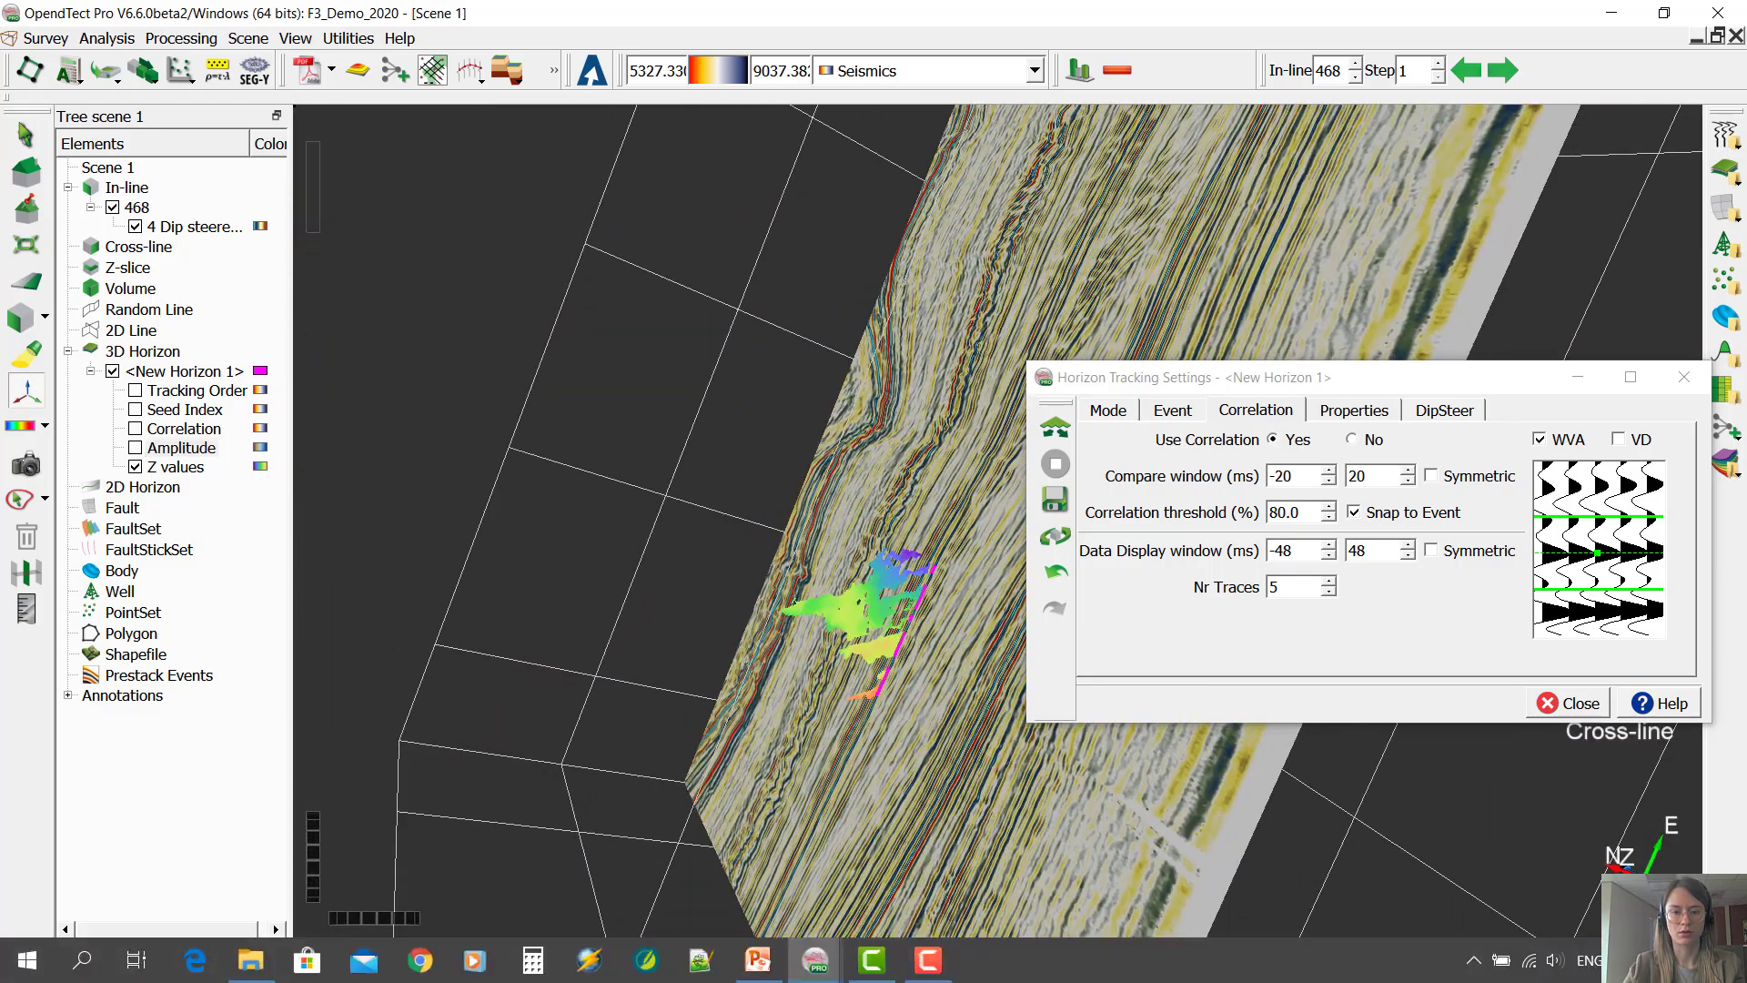
middle_drag(1142, 819, 396, 447)
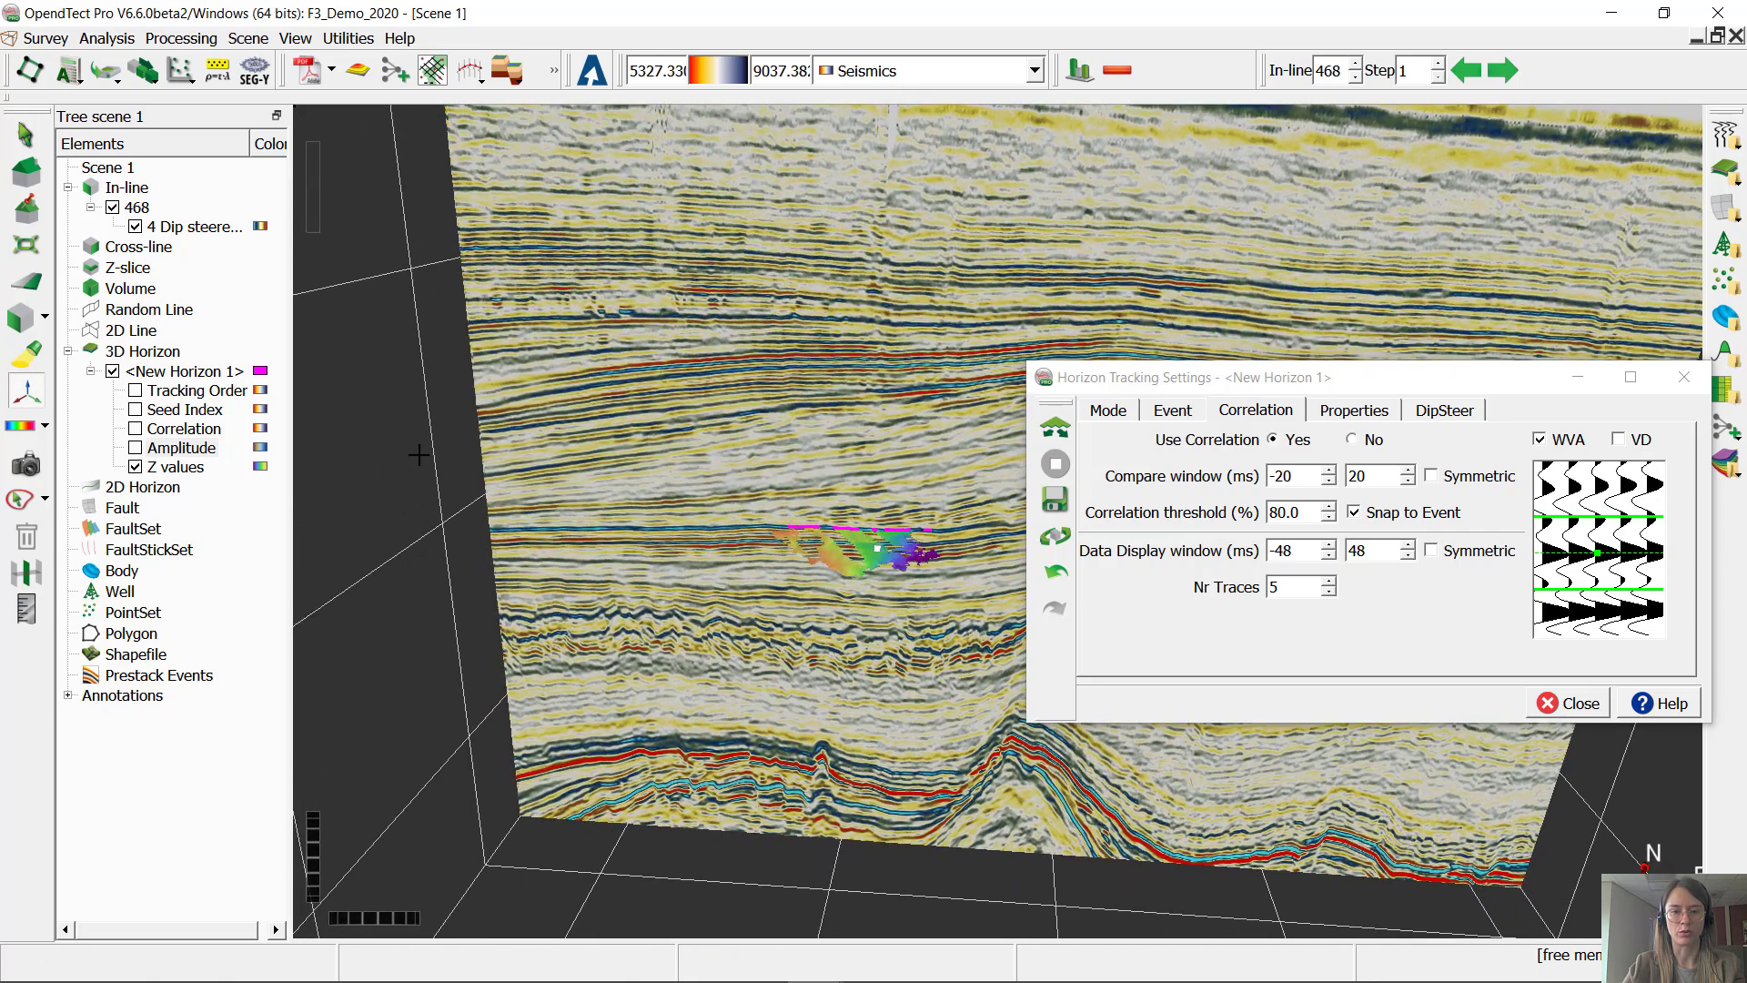
click(212, 373)
click(1568, 702)
Step: Move the in-line section through the tracked horizon to in-line 440 and reselect the horizon
click(132, 206)
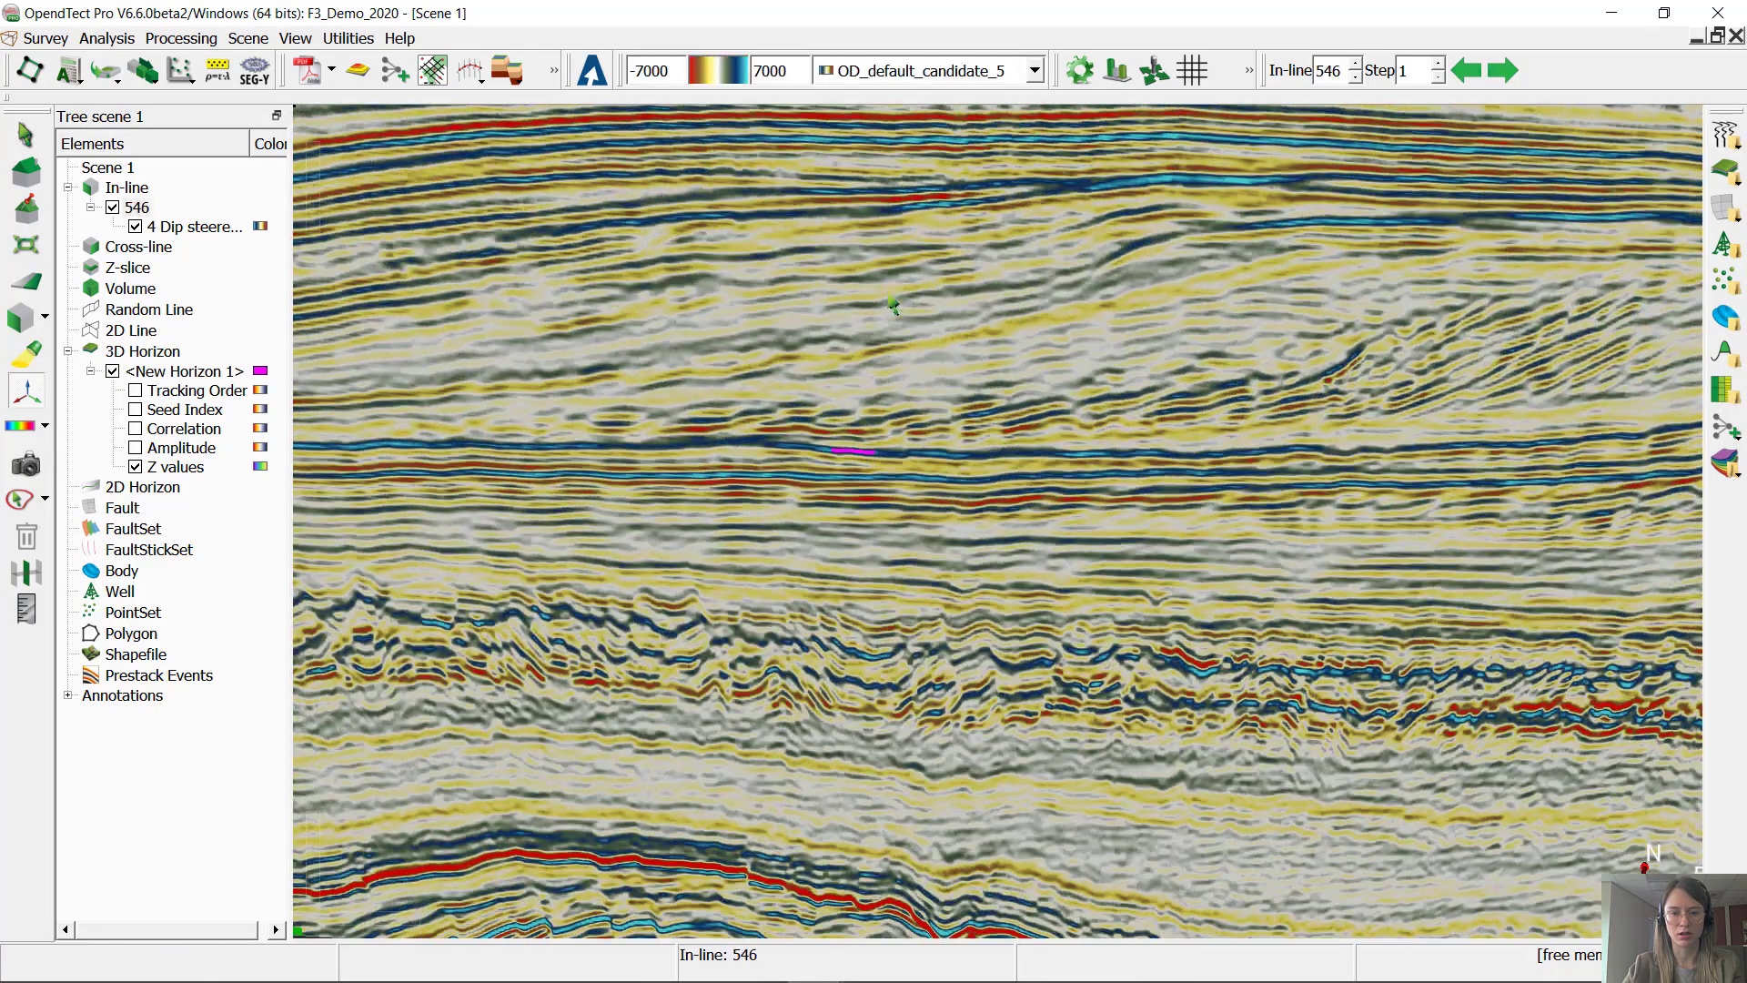
drag(893, 306, 900, 423)
click(169, 373)
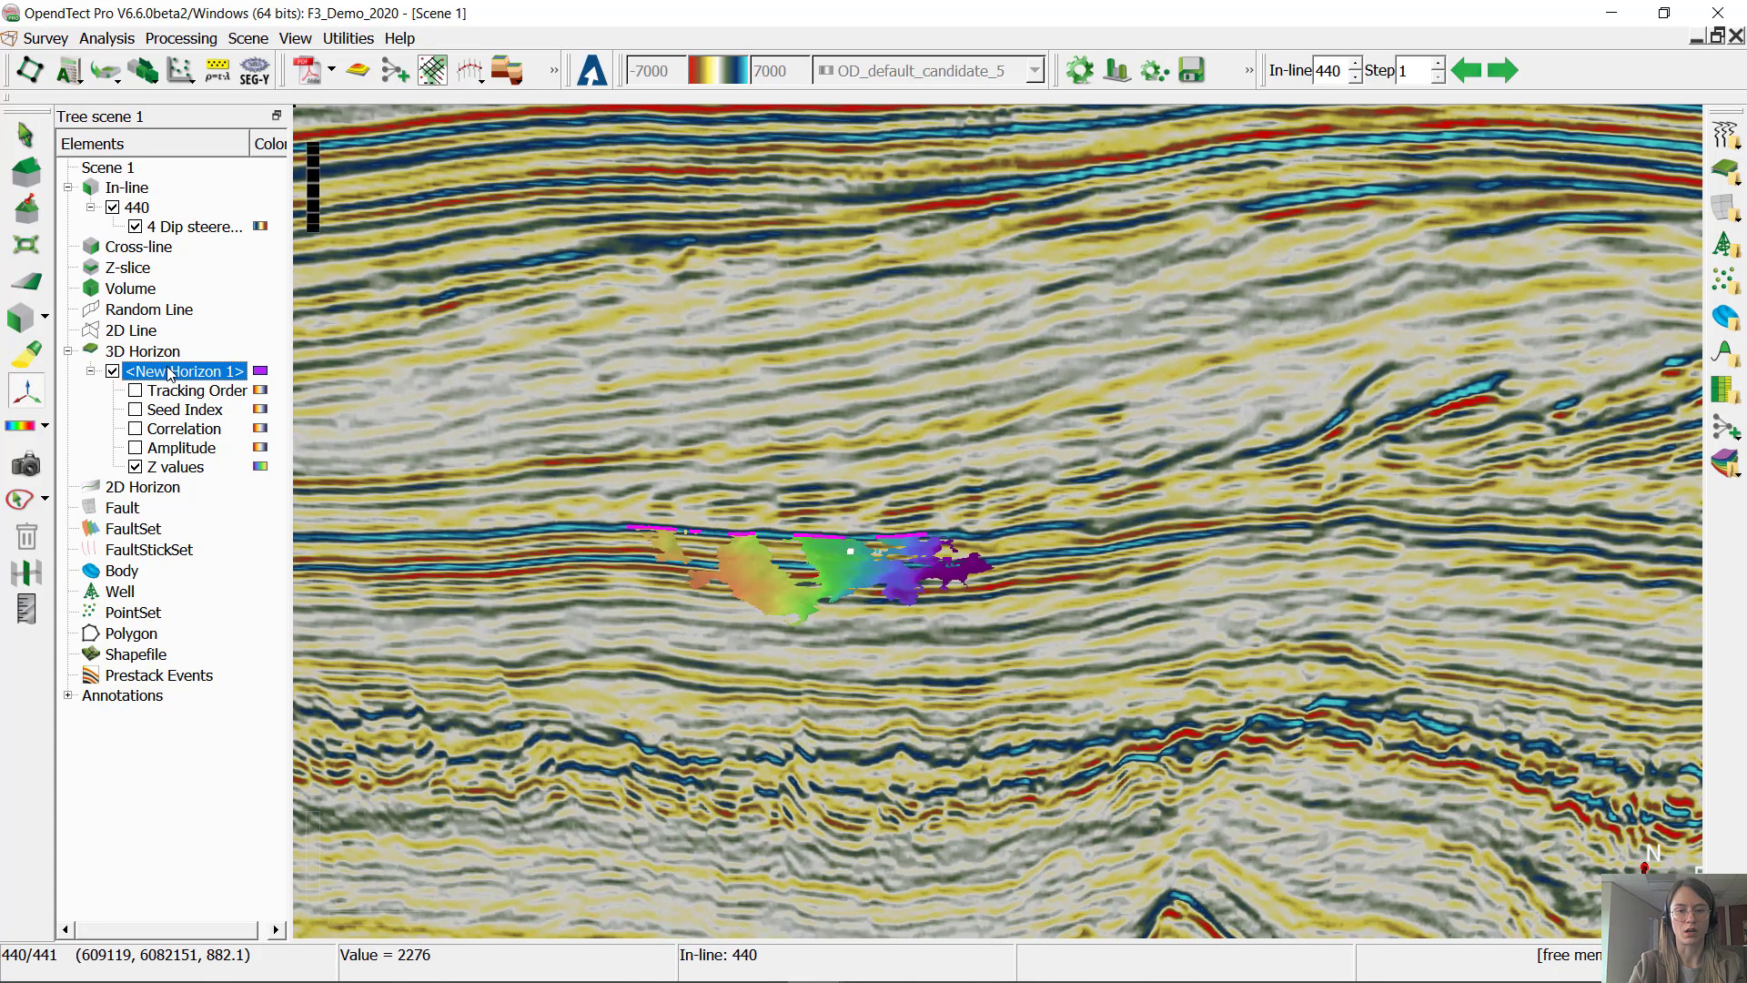
scroll(1055, 572, down, 3)
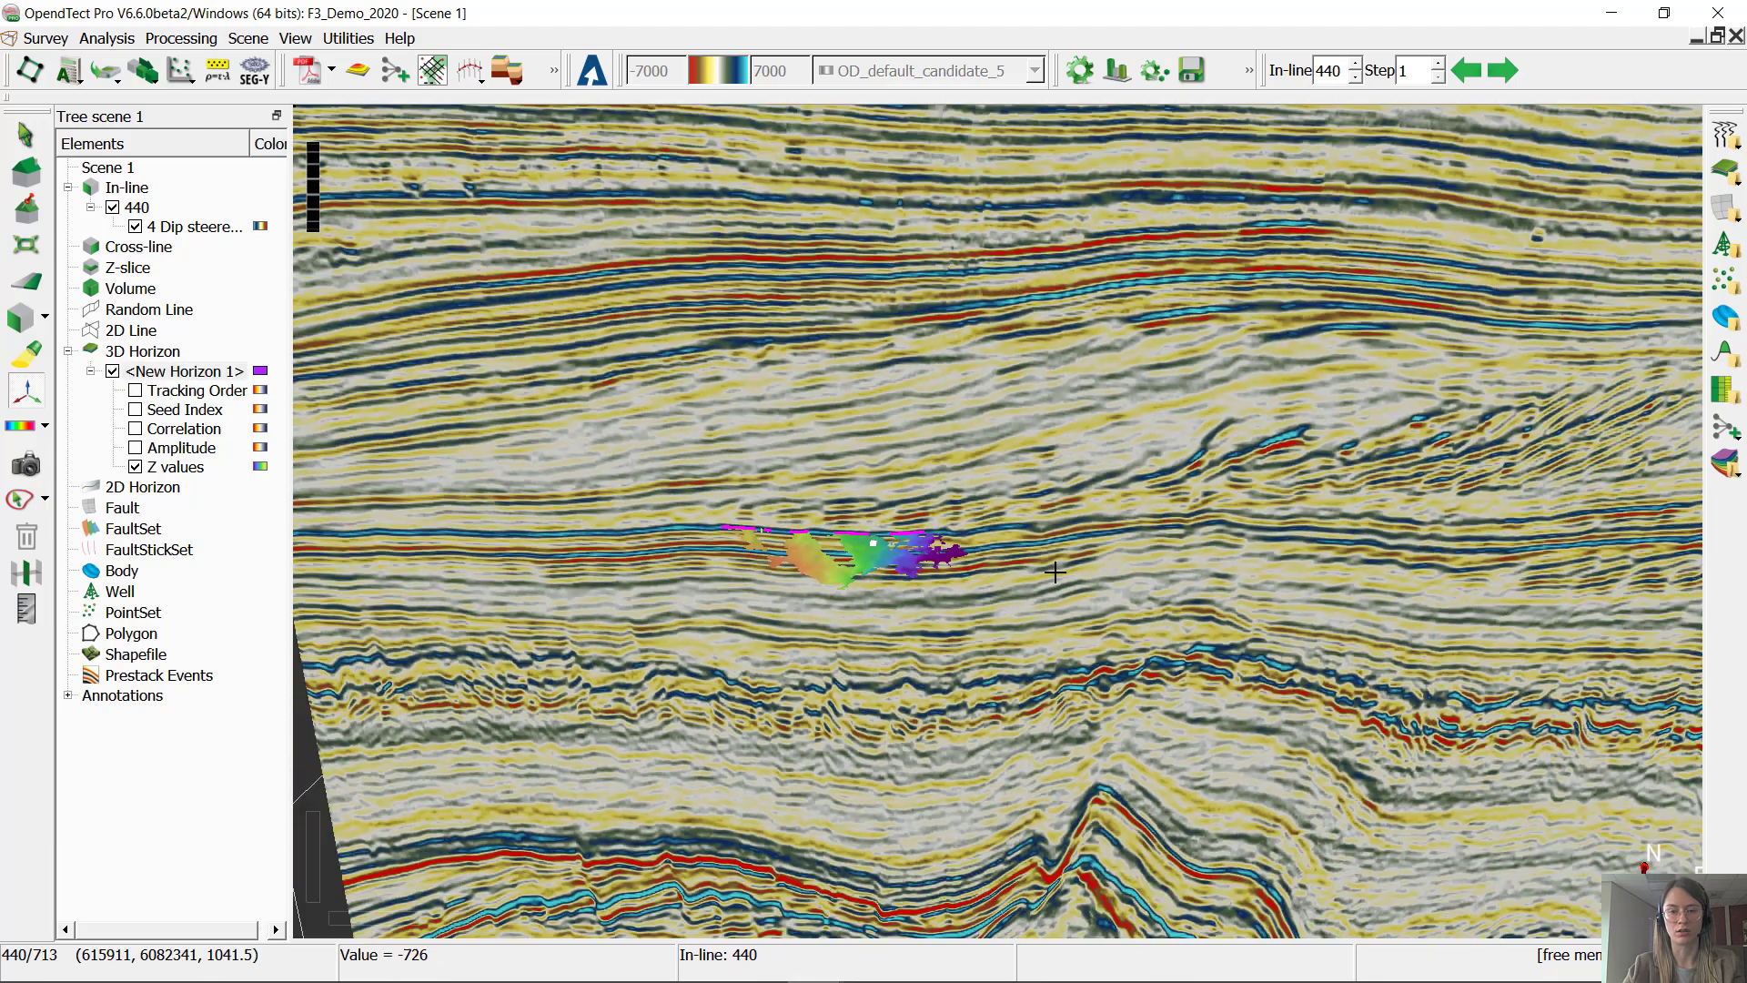
scroll(1047, 565, down, 2)
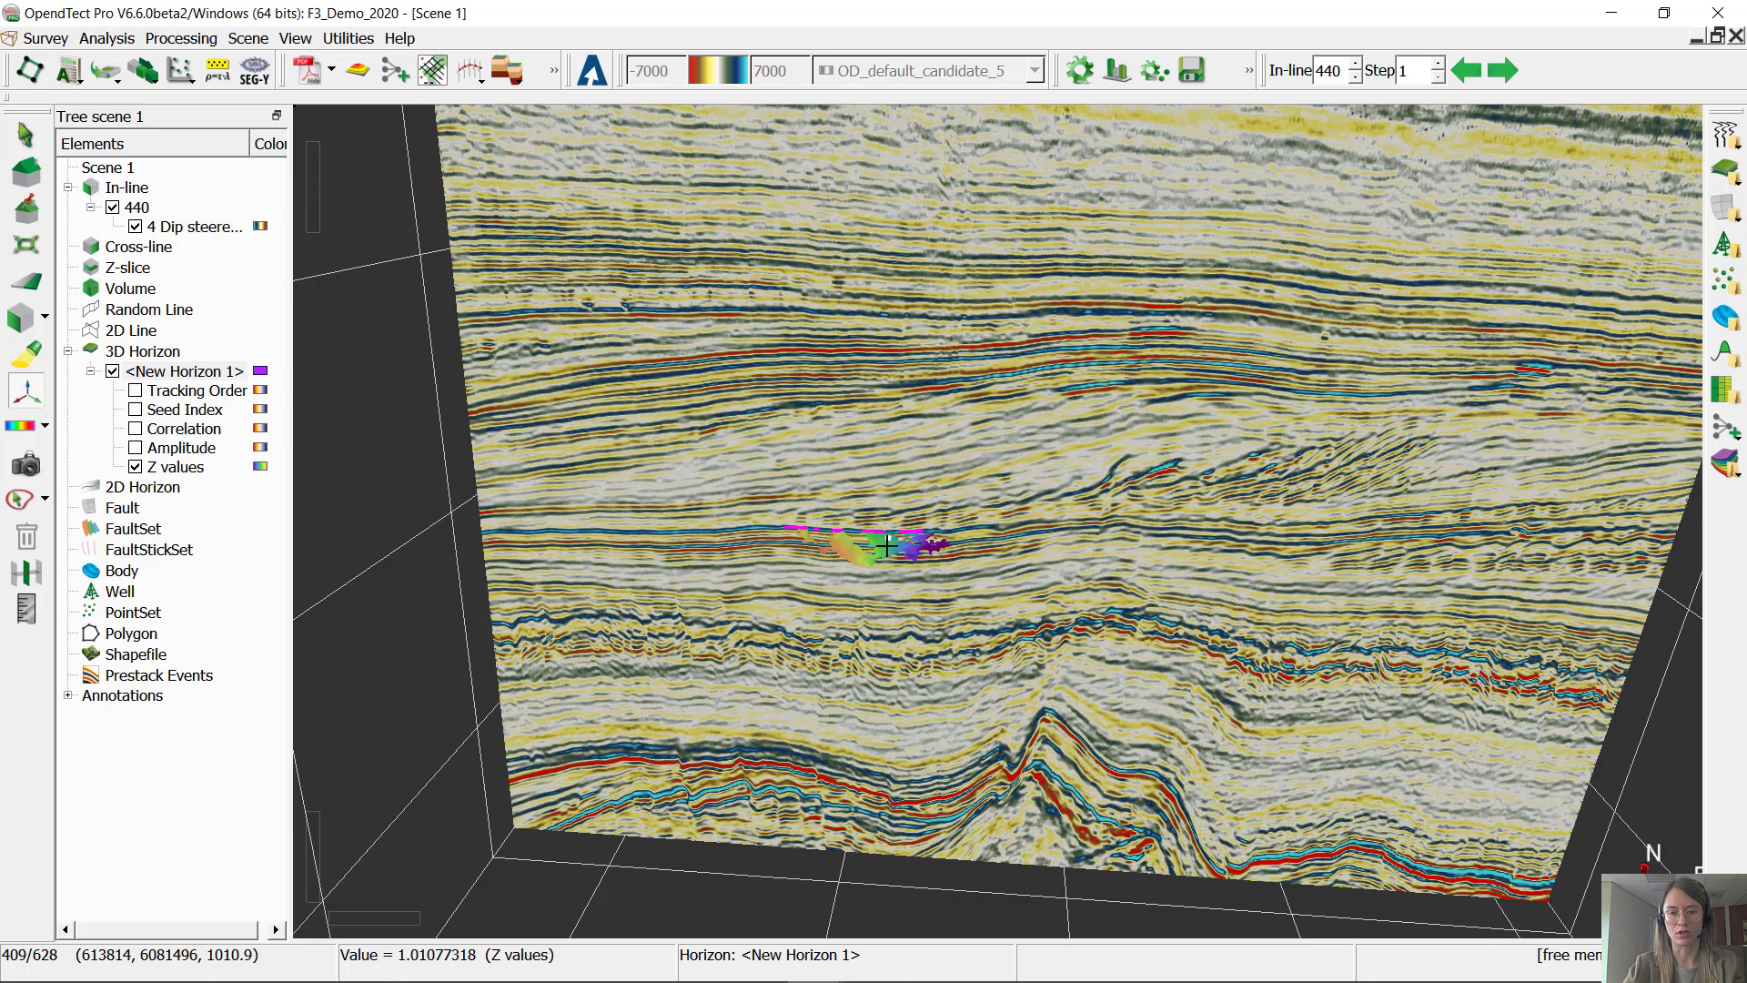
Step: Lock the tracked horizon patch and unlock it again
right_click(887, 545)
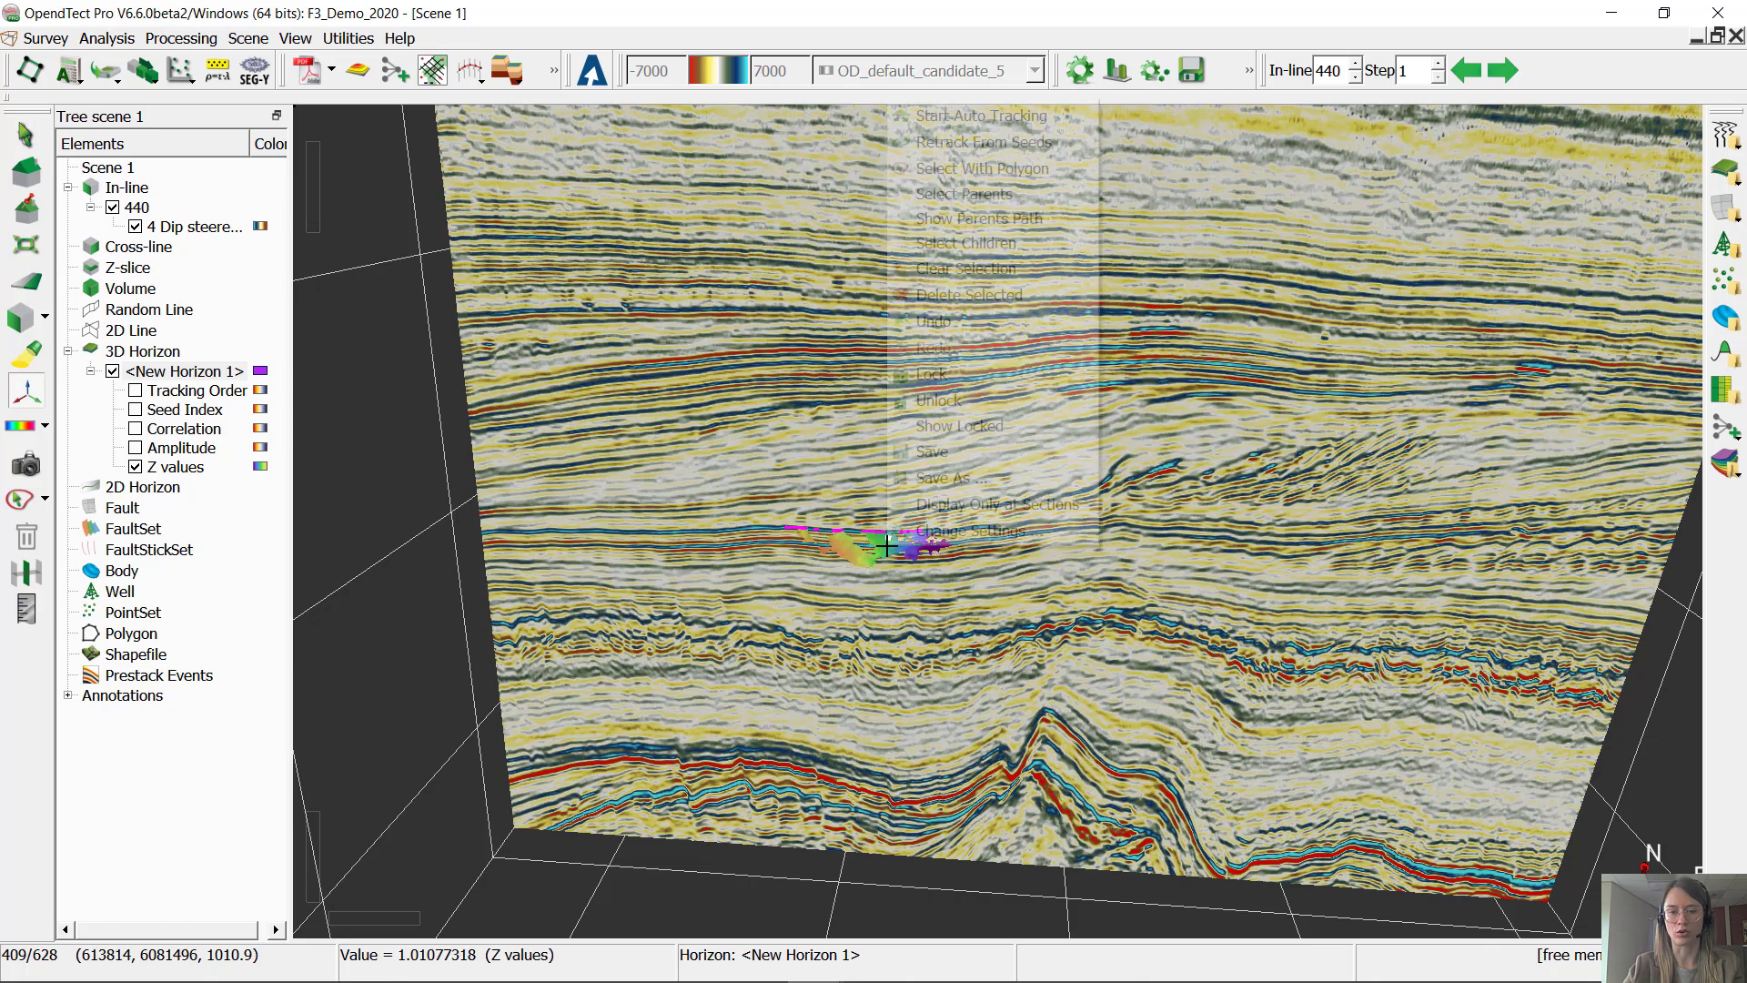
click(1004, 375)
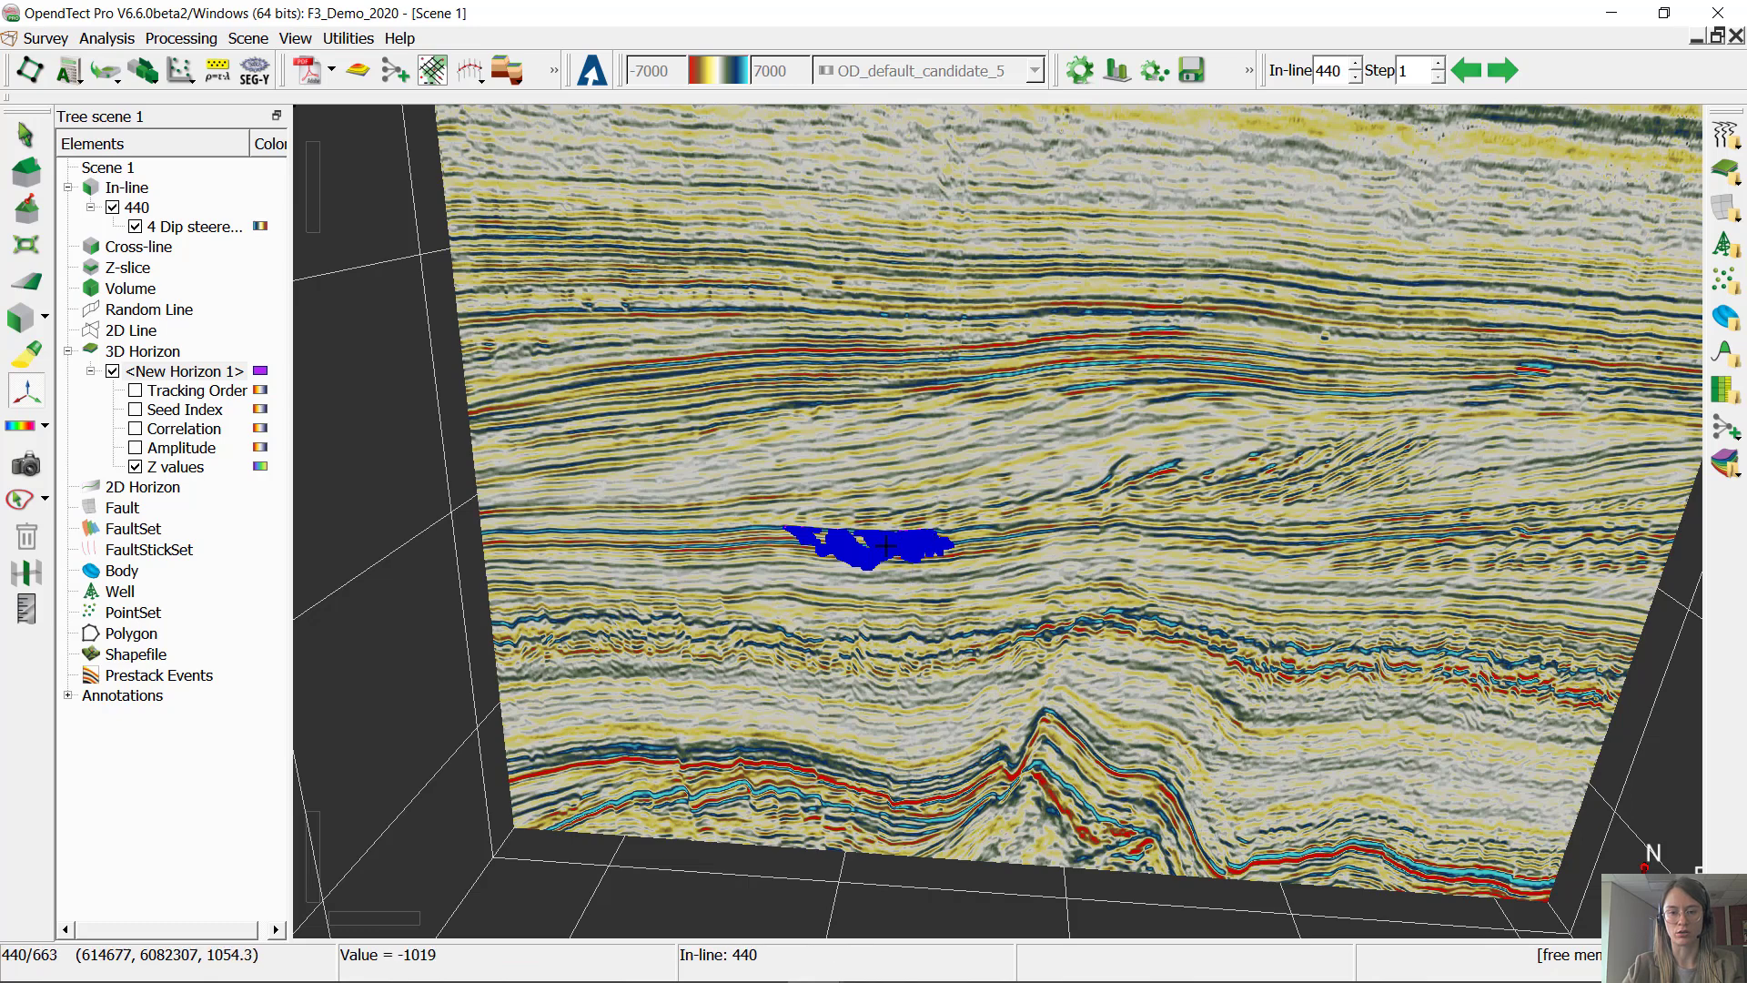
key(u)
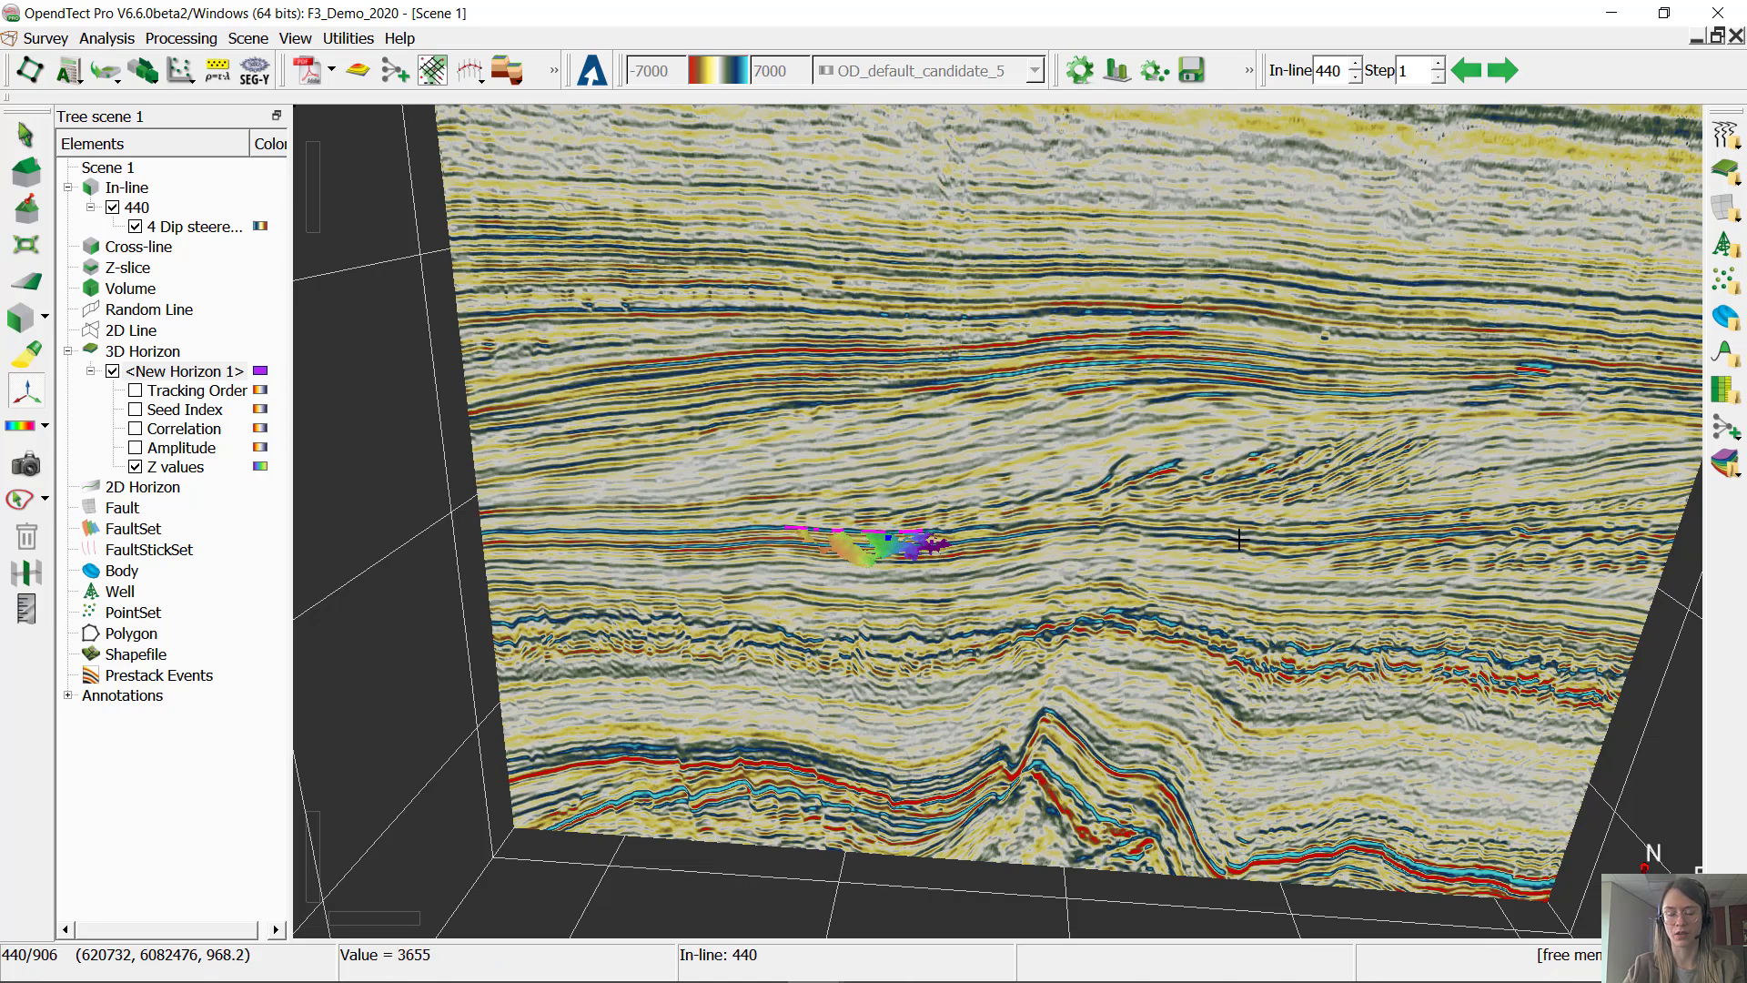
Step: Save the tracked horizon as My_Horizon1, replacing it in the tree
right_click(192, 372)
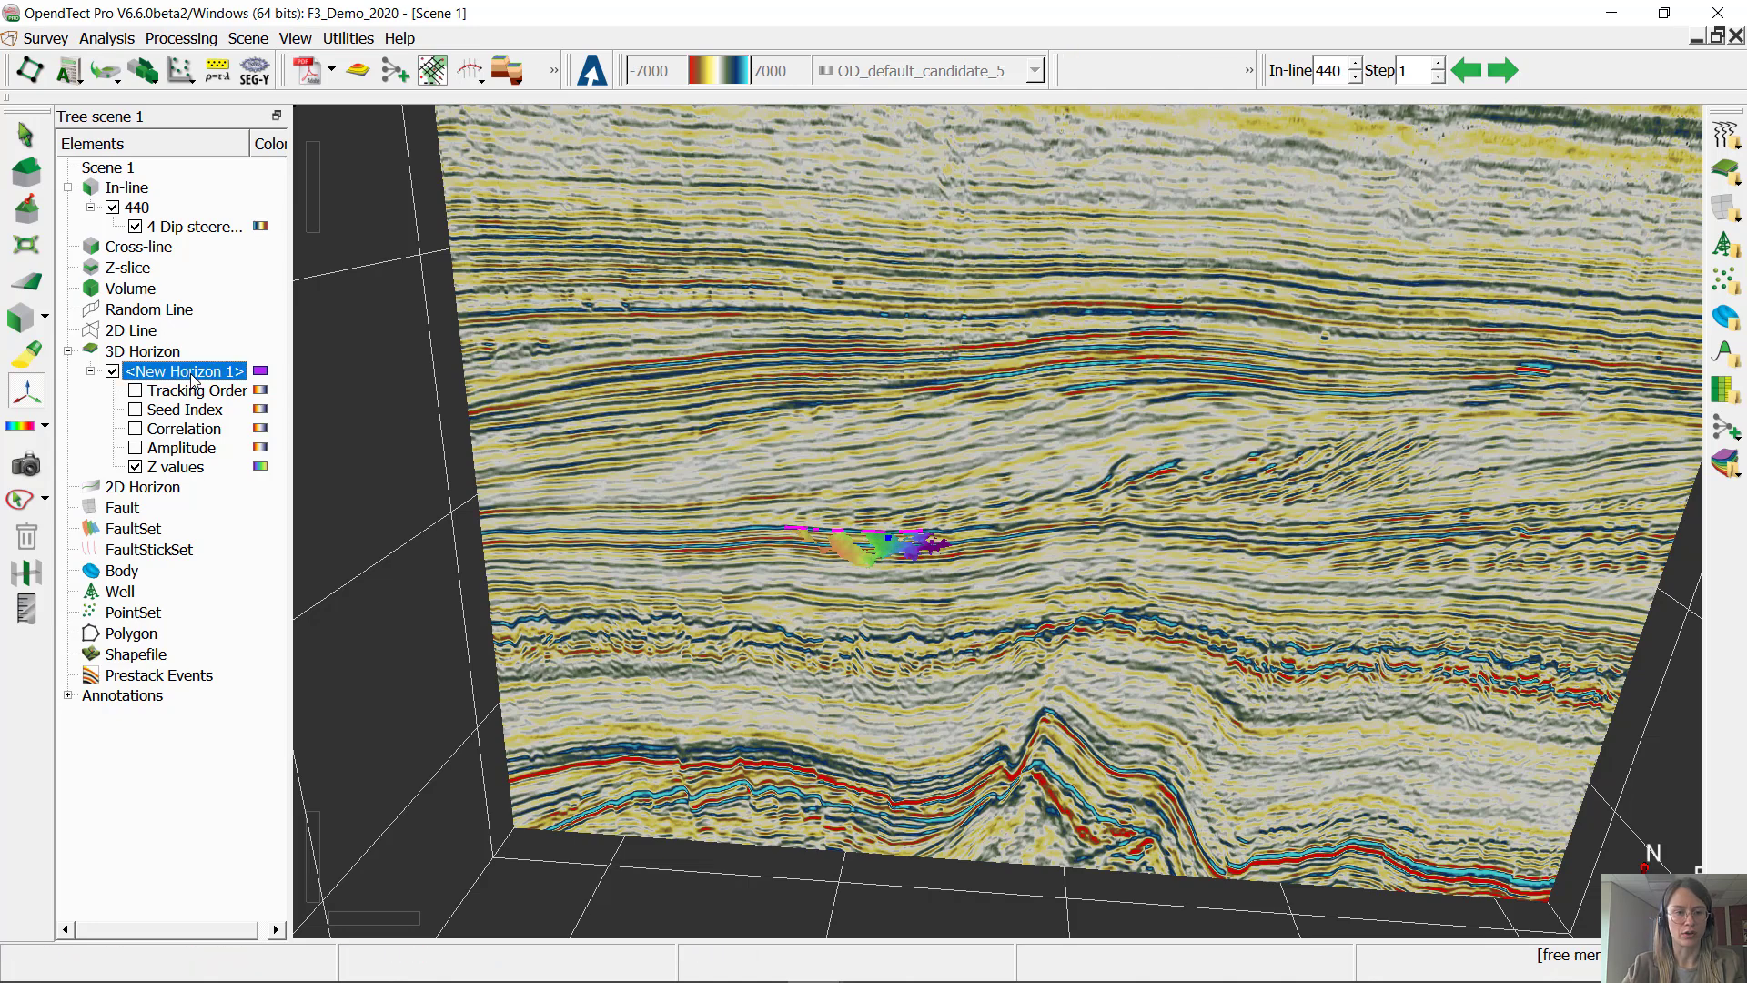
click(293, 542)
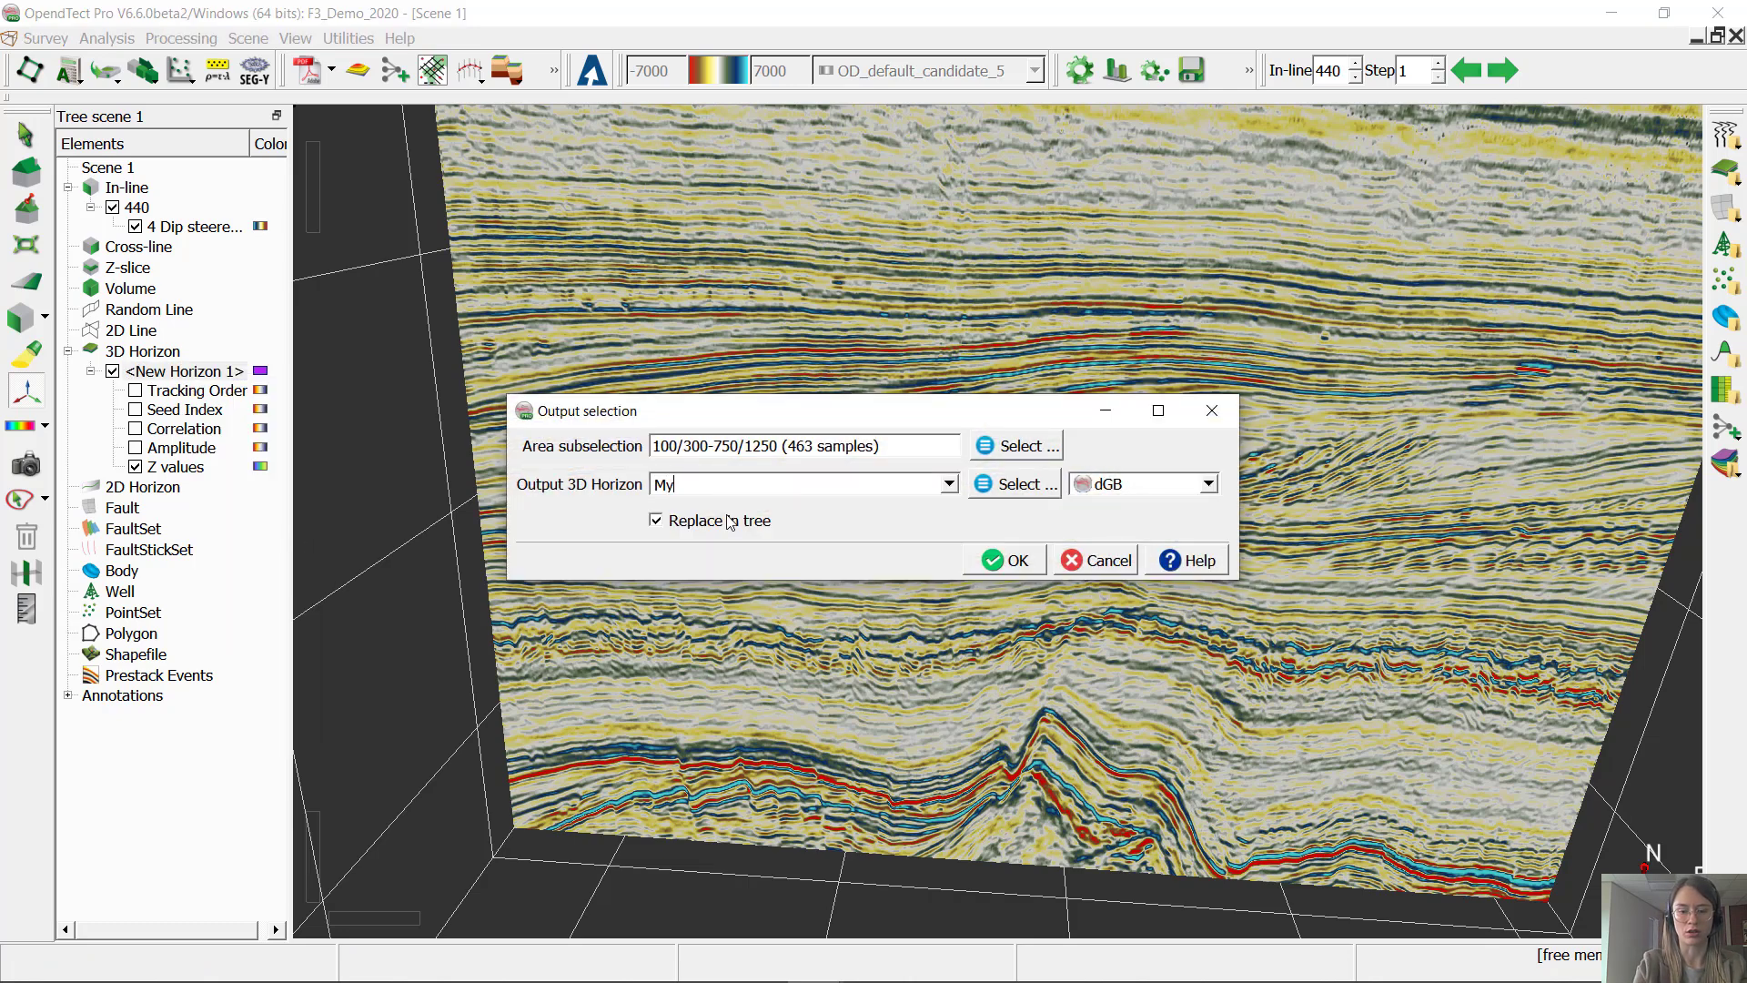
text(My_Hori)
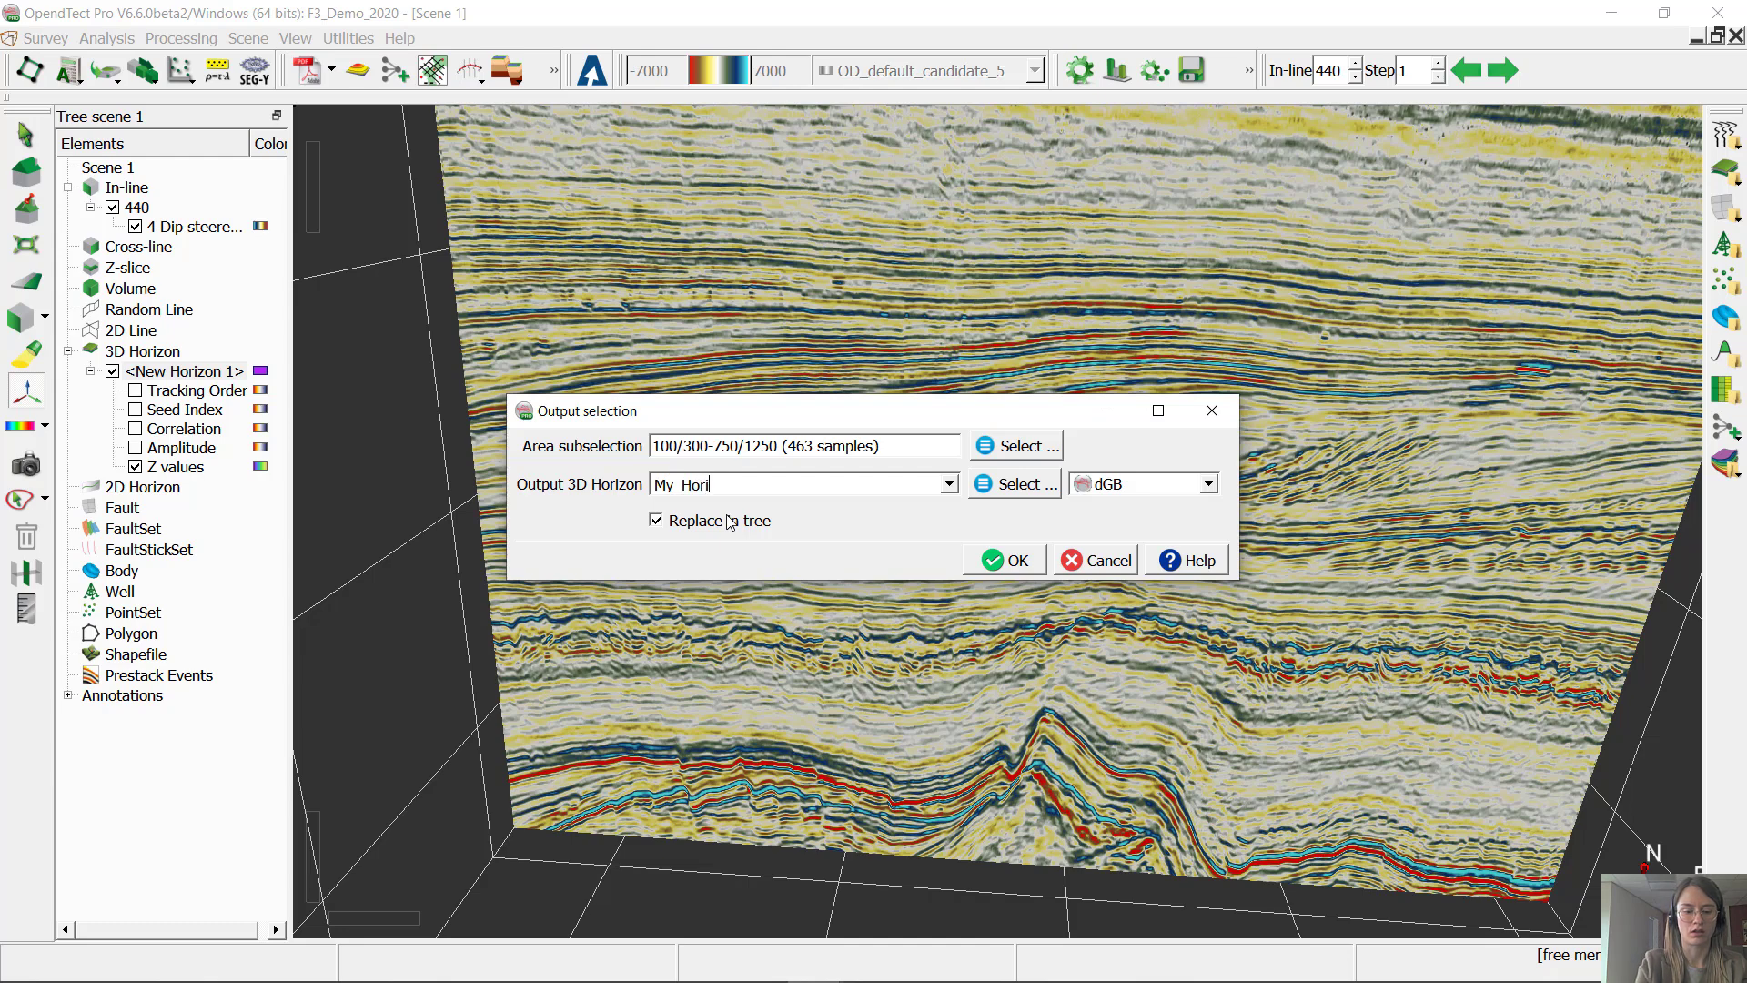
text(zon1)
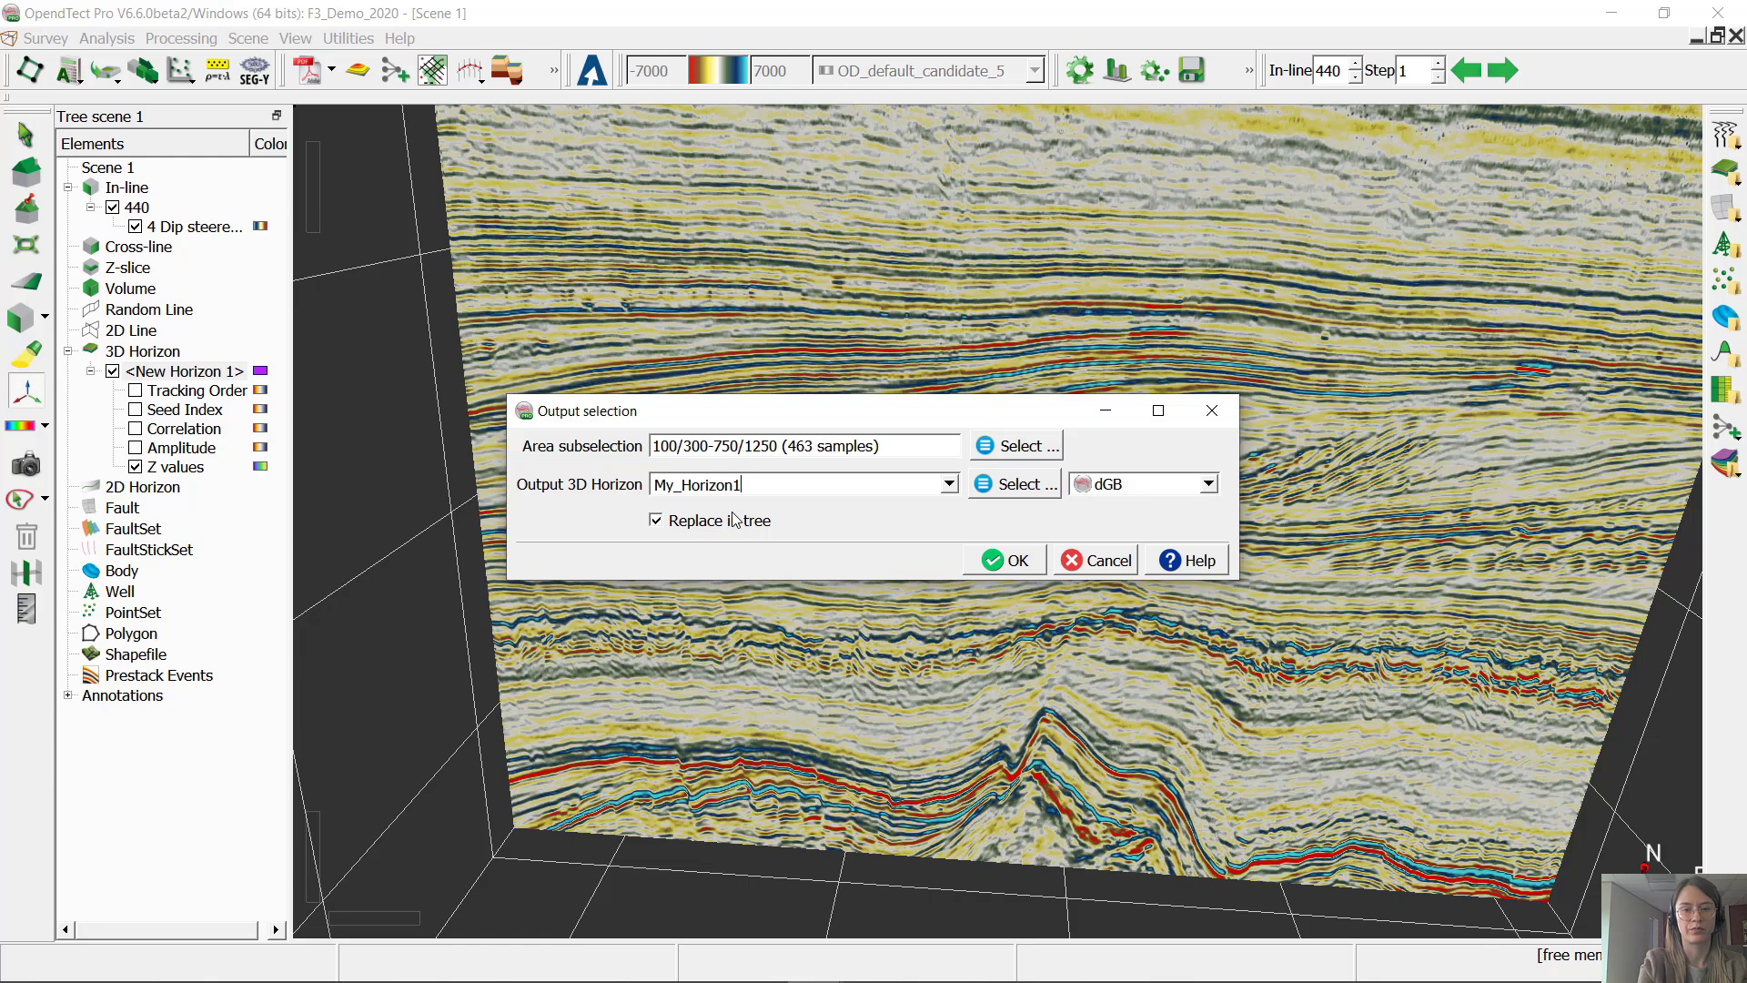
click(1020, 564)
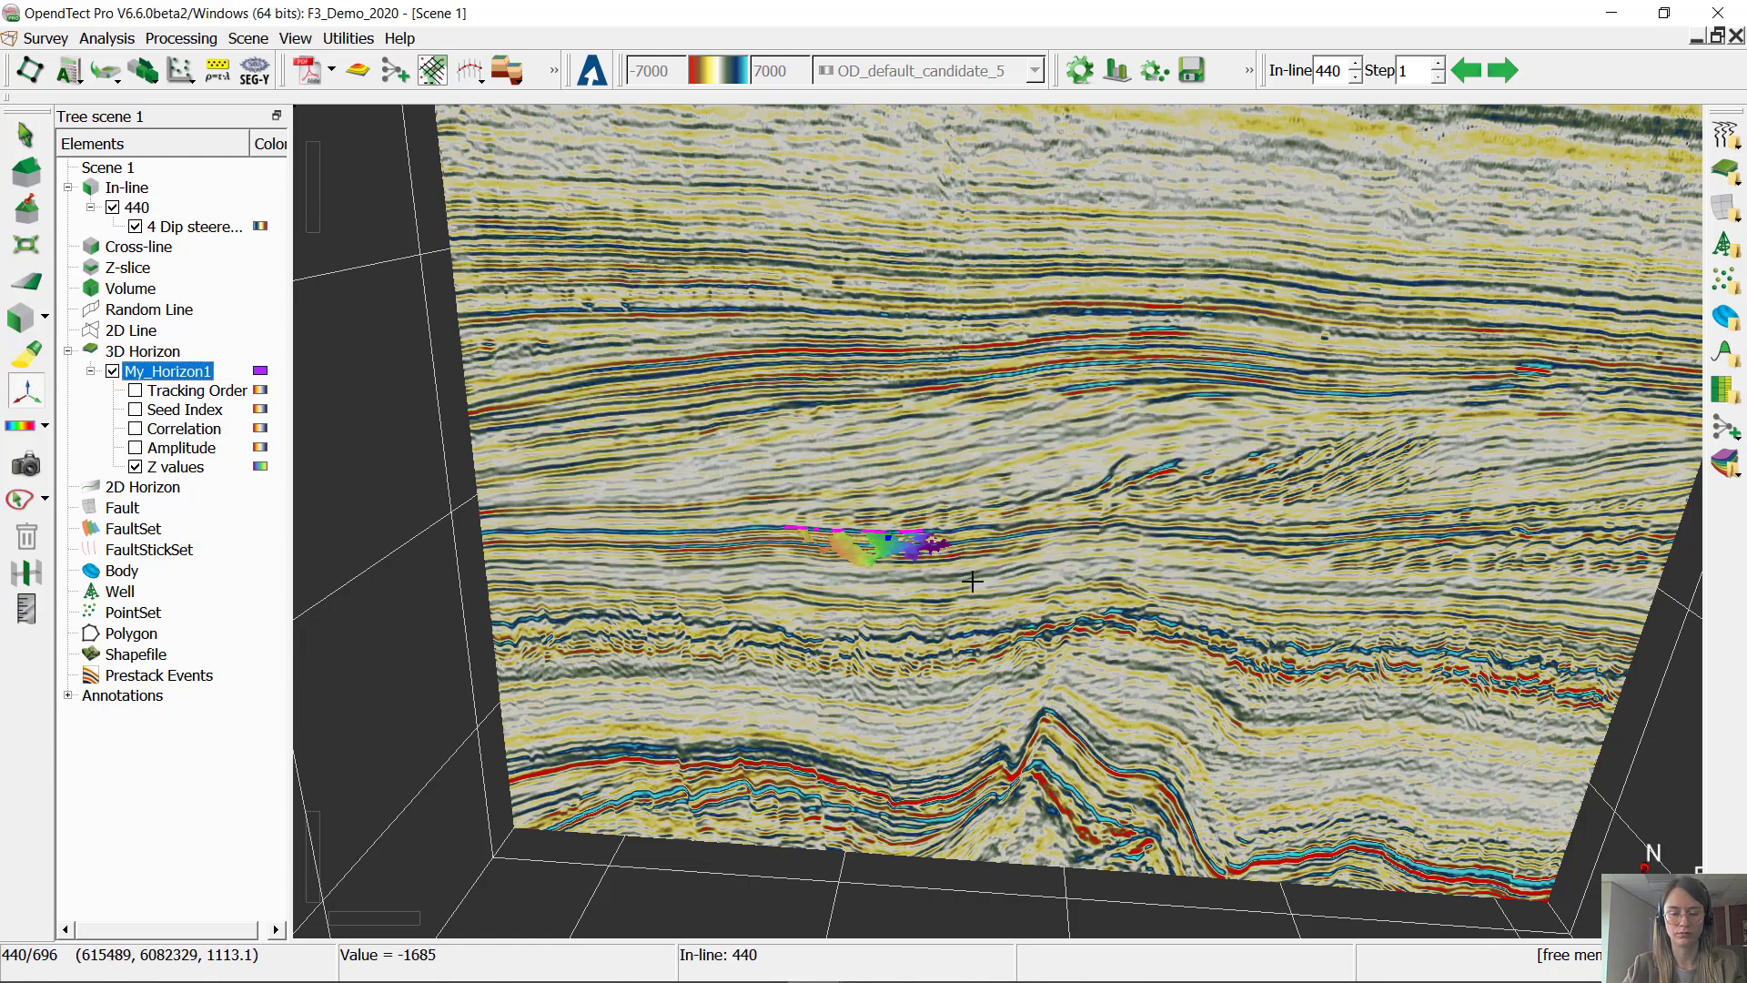
Step: Add a horizon seed on in-line 440 east of the tracked patch, below the steeply dipping reflectors
scroll(1192, 559, up, 3)
scroll(1192, 560, up, 1)
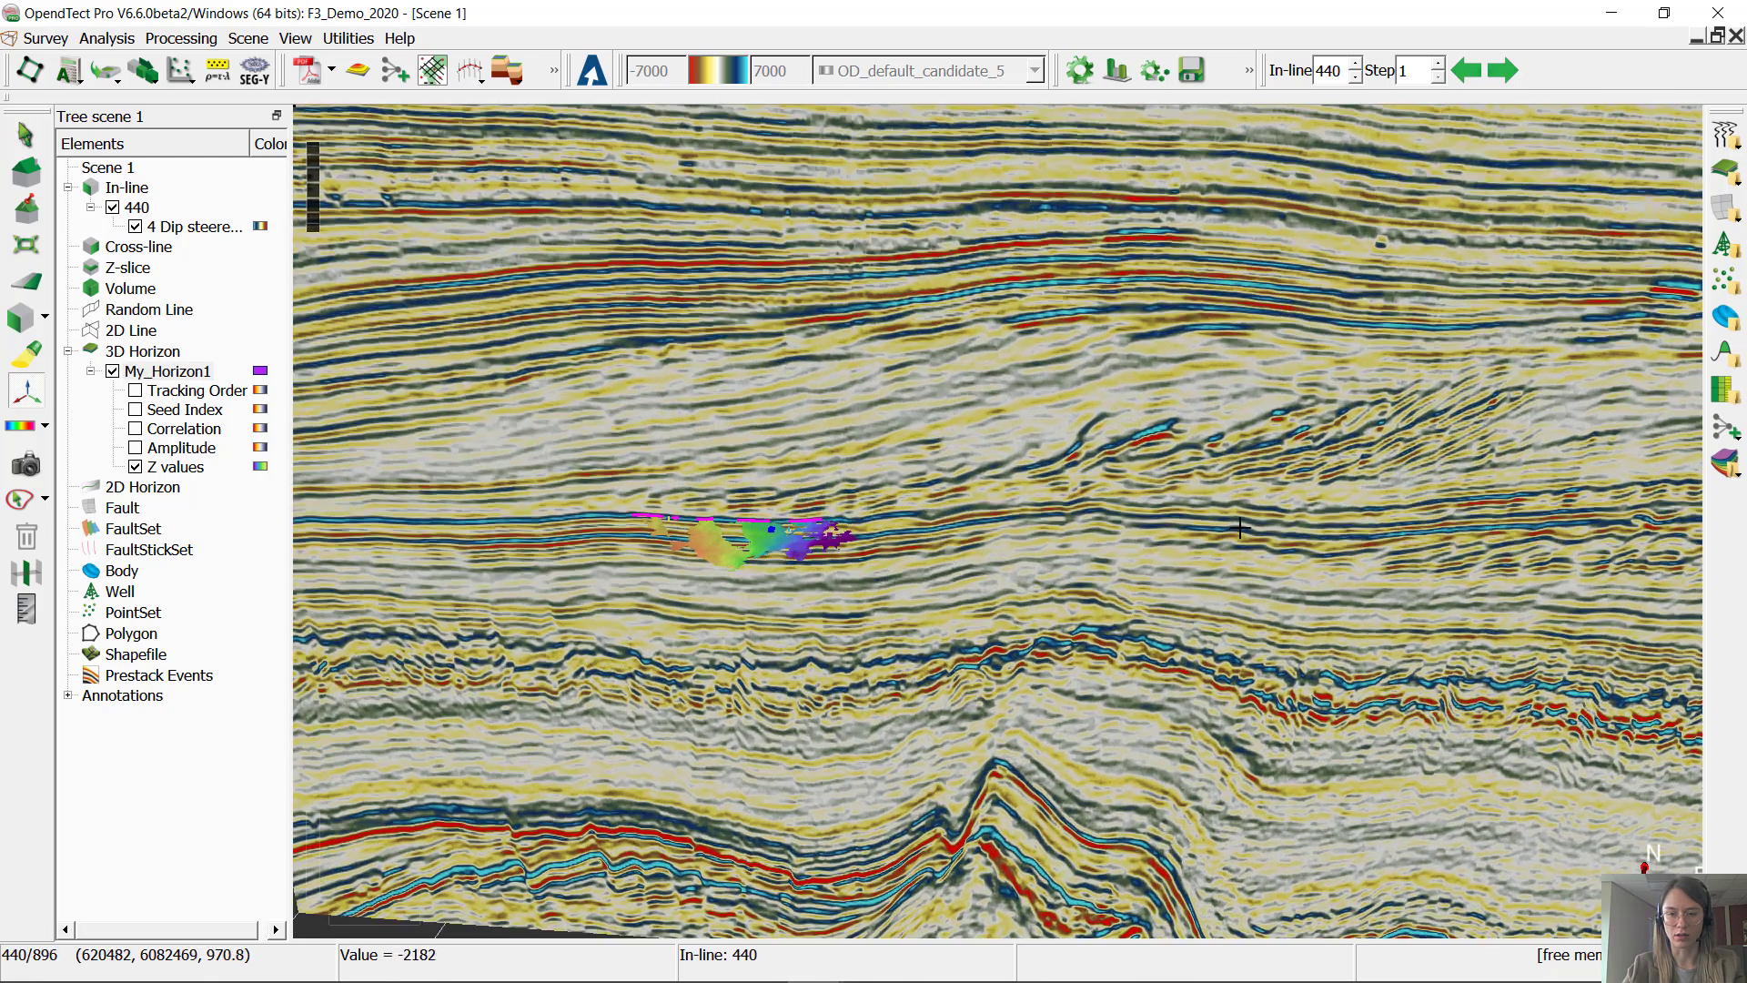
scroll(1253, 508, up, 1)
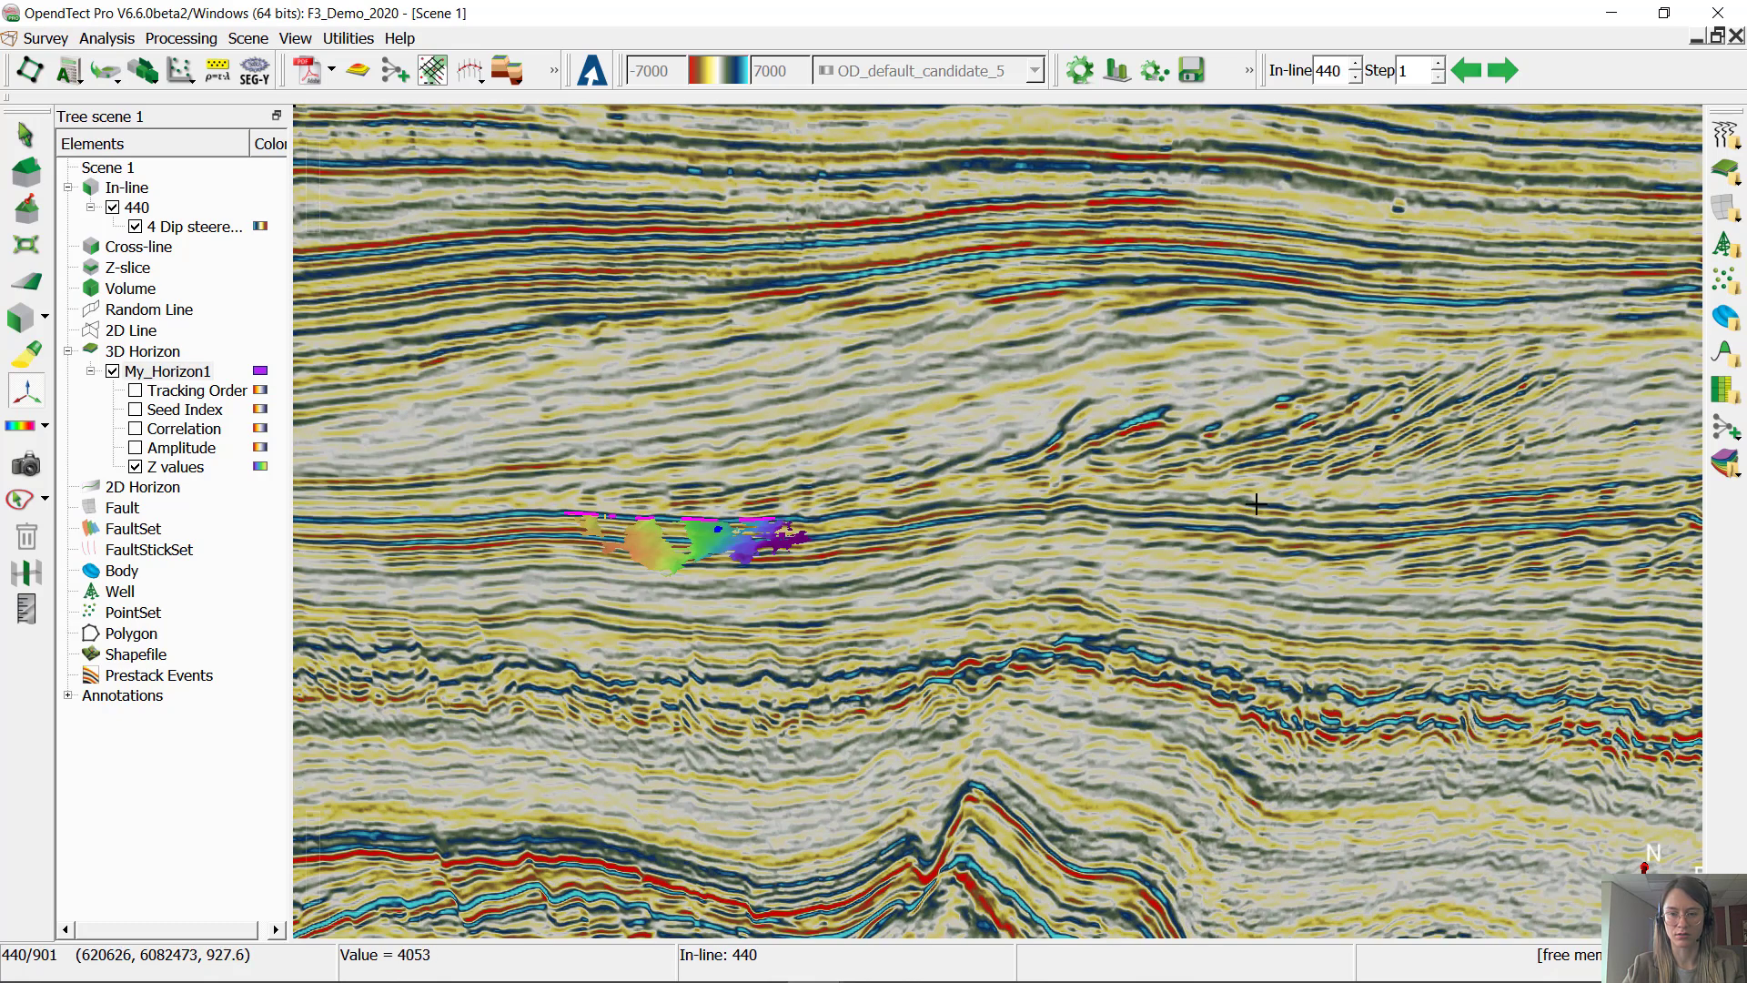
click(1256, 503)
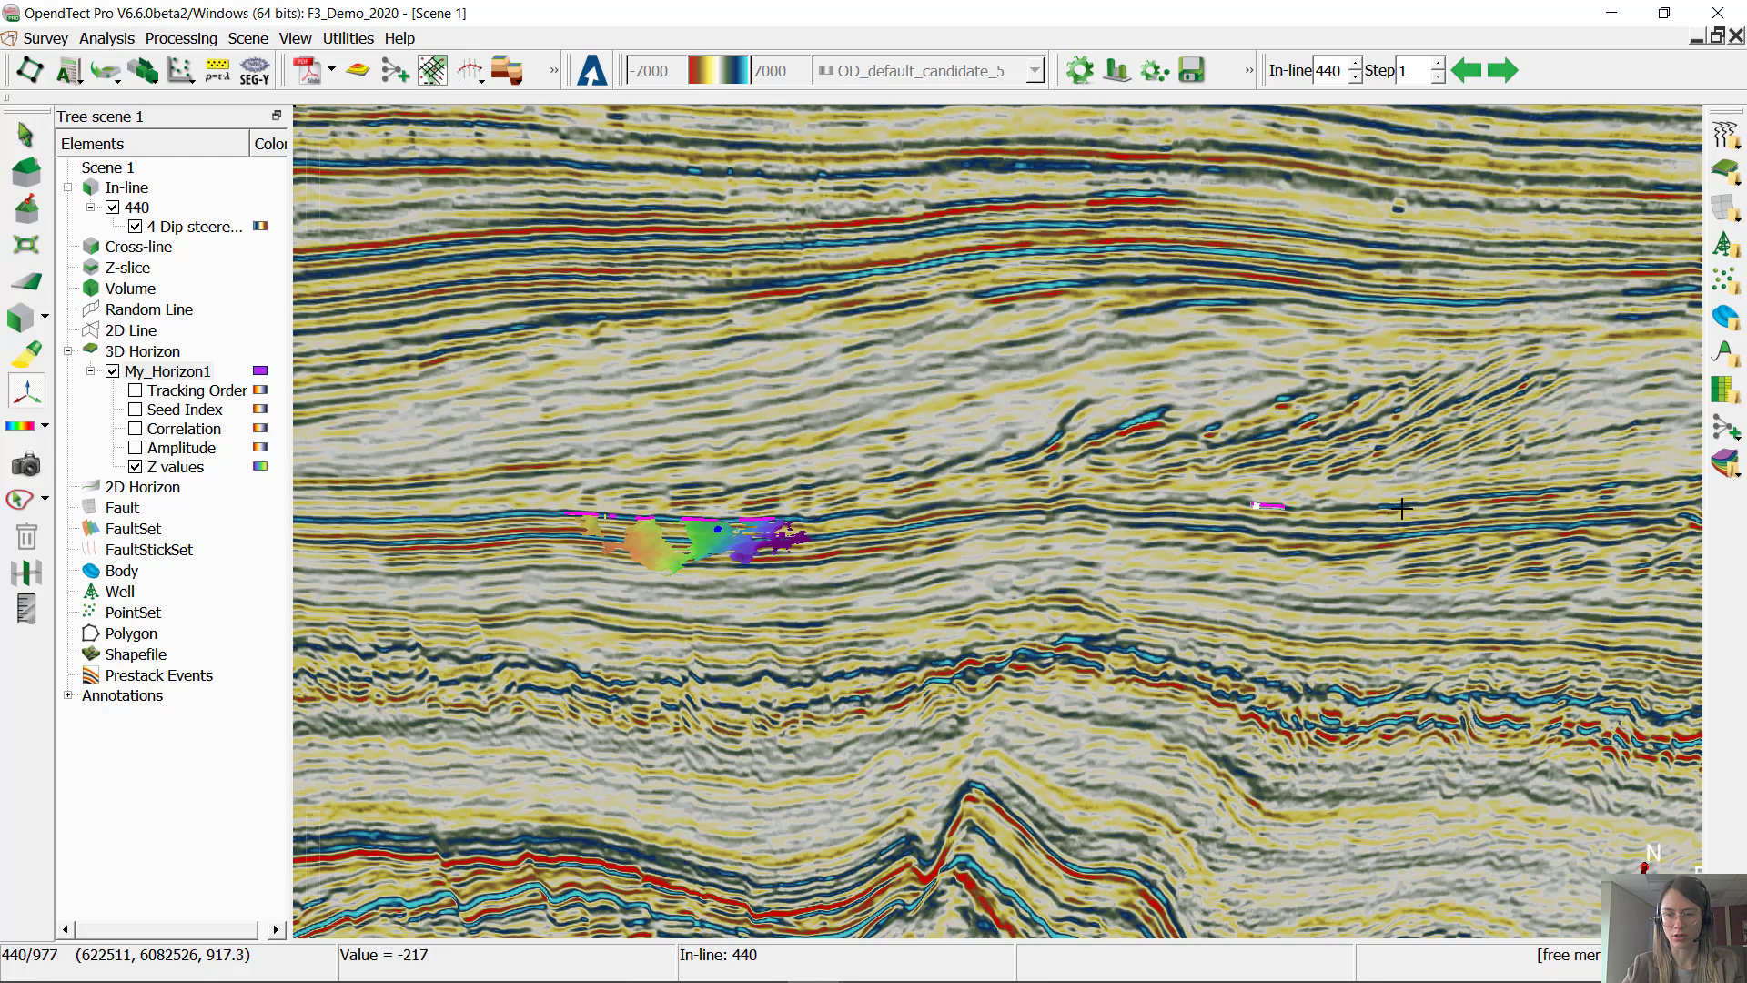
Step: Lower My_Horizon1's correlation threshold to 60% in its tracking settings
right_click(194, 373)
mouse_move(235, 433)
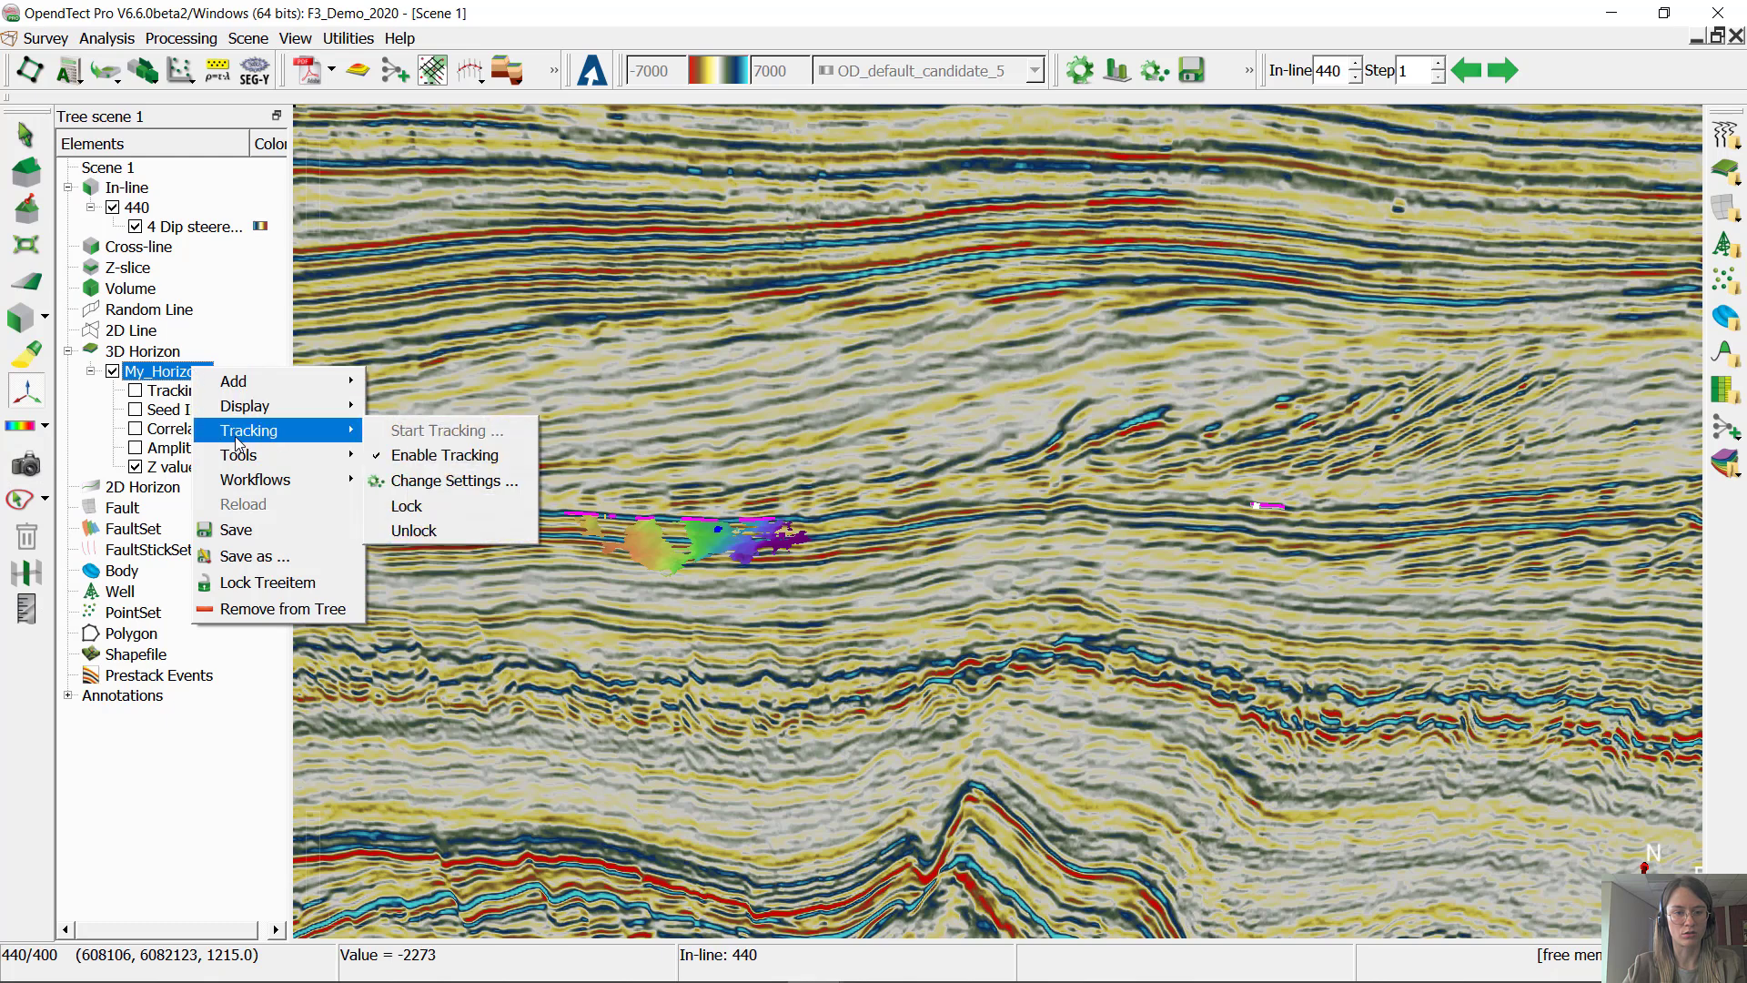
click(499, 482)
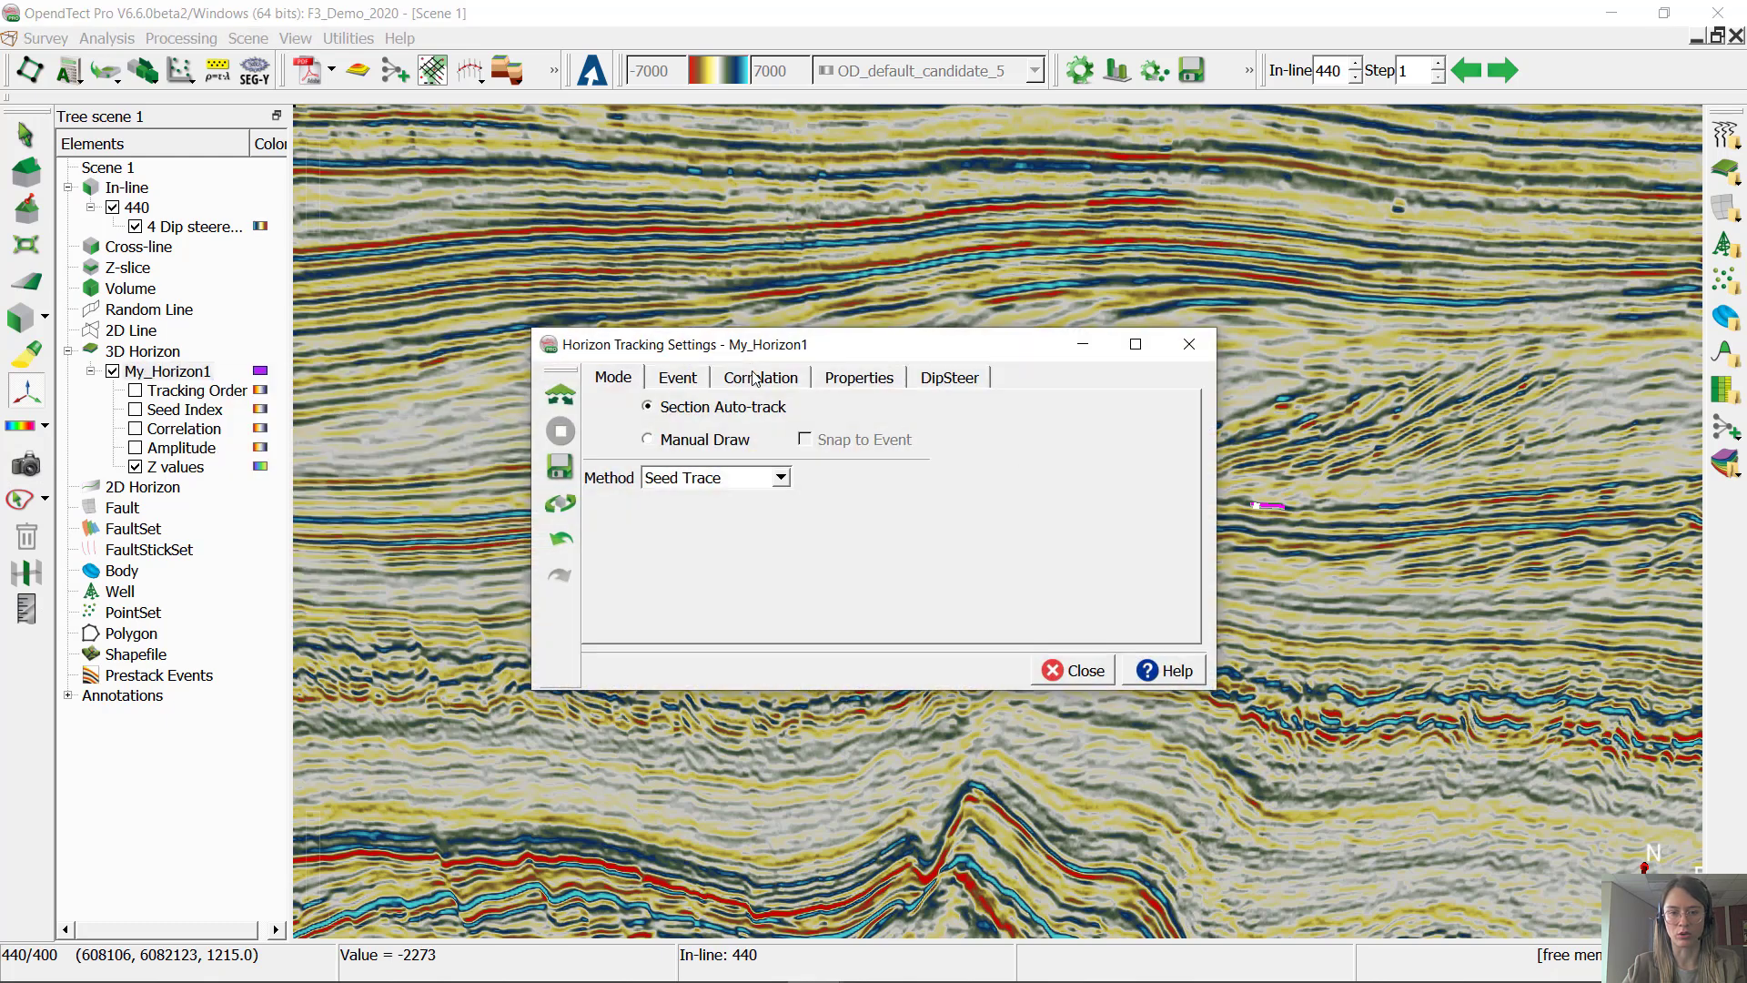
click(755, 376)
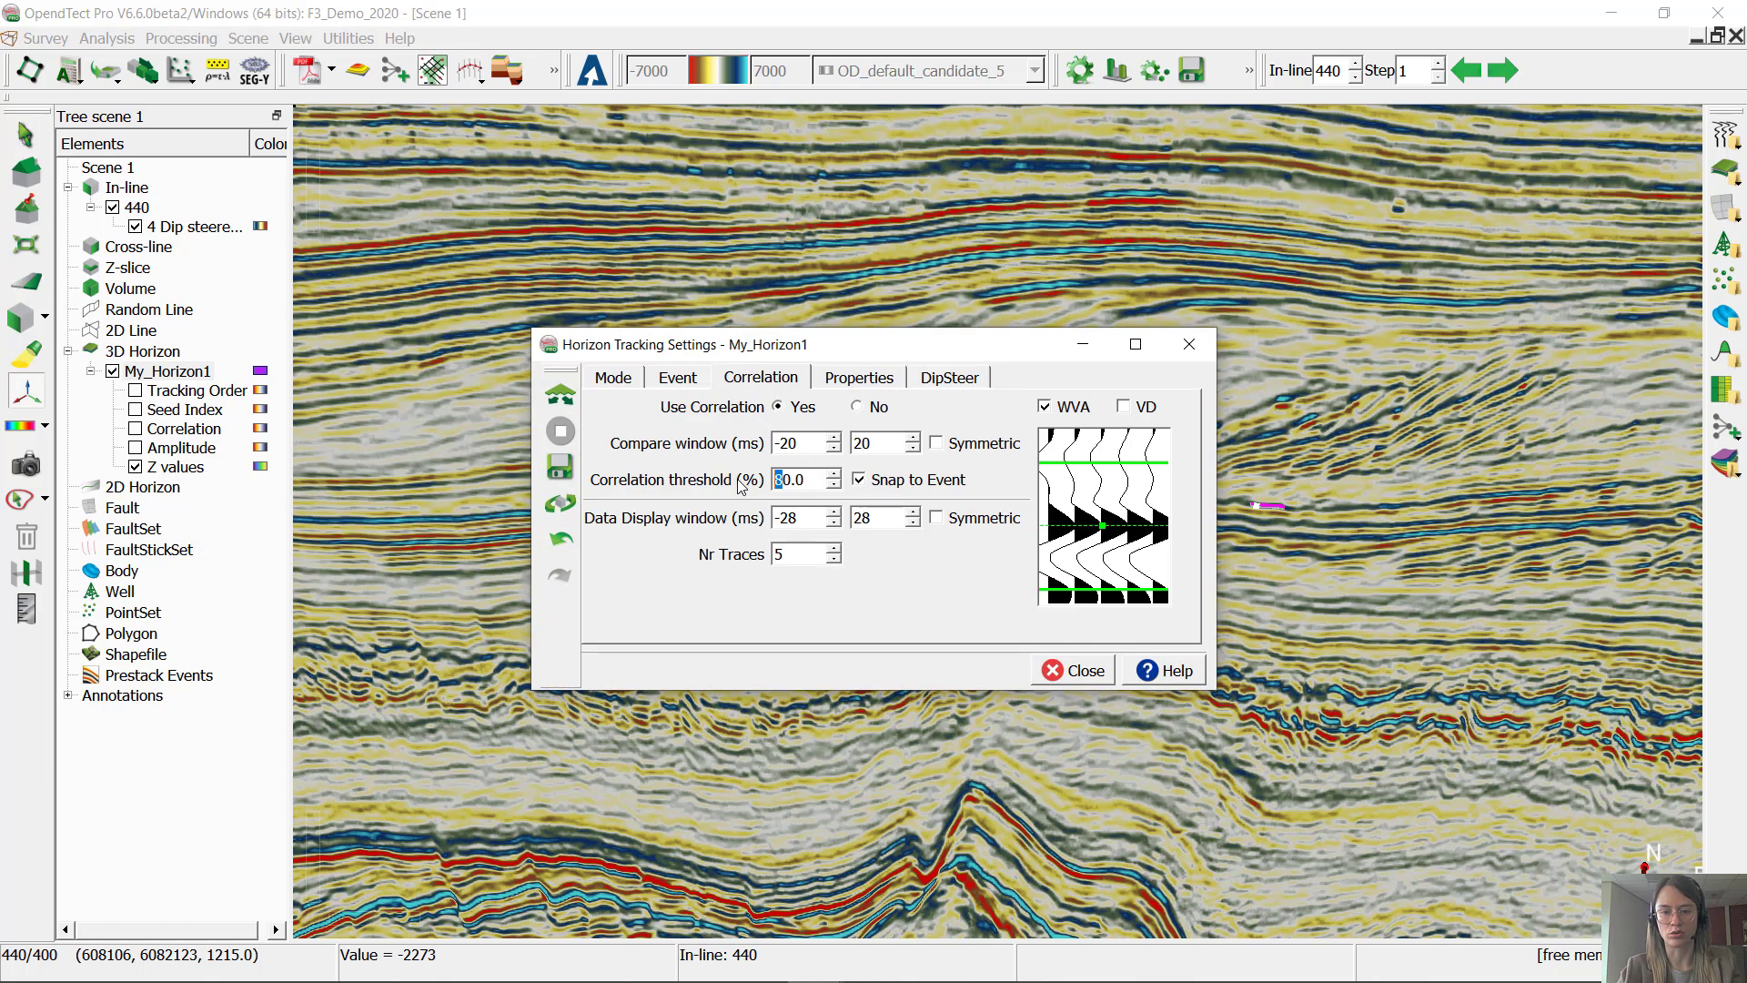
text(6)
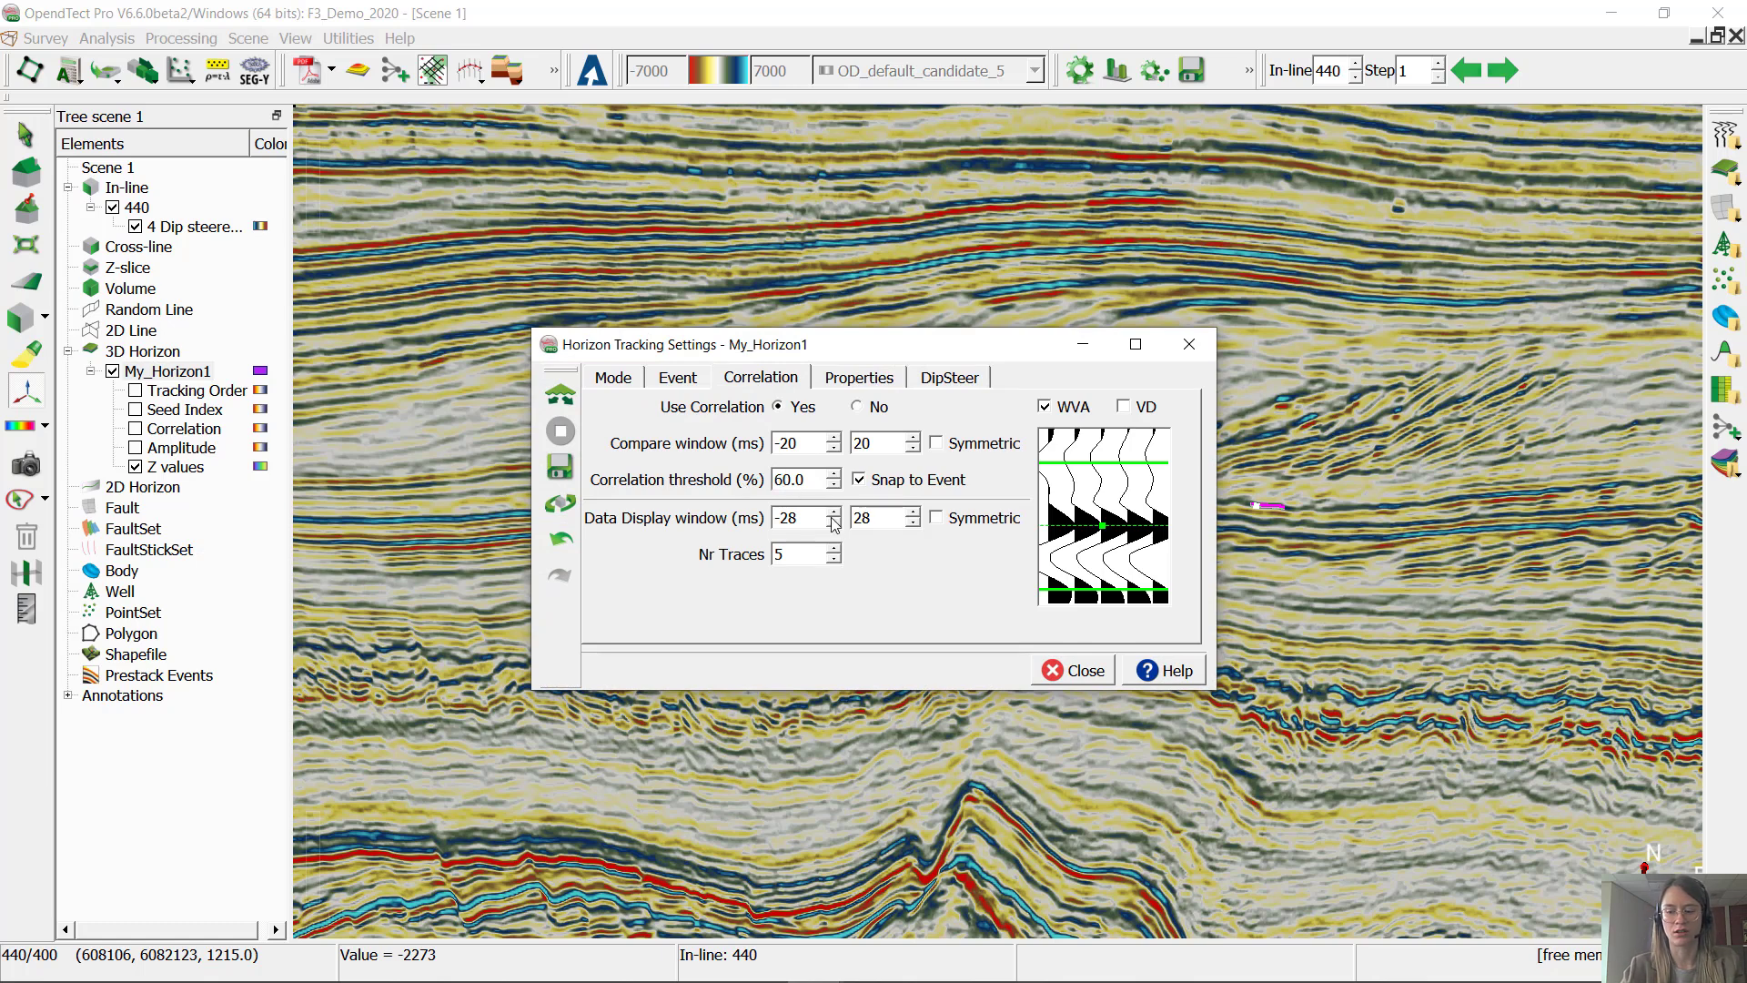
double_click(782, 479)
click(1074, 673)
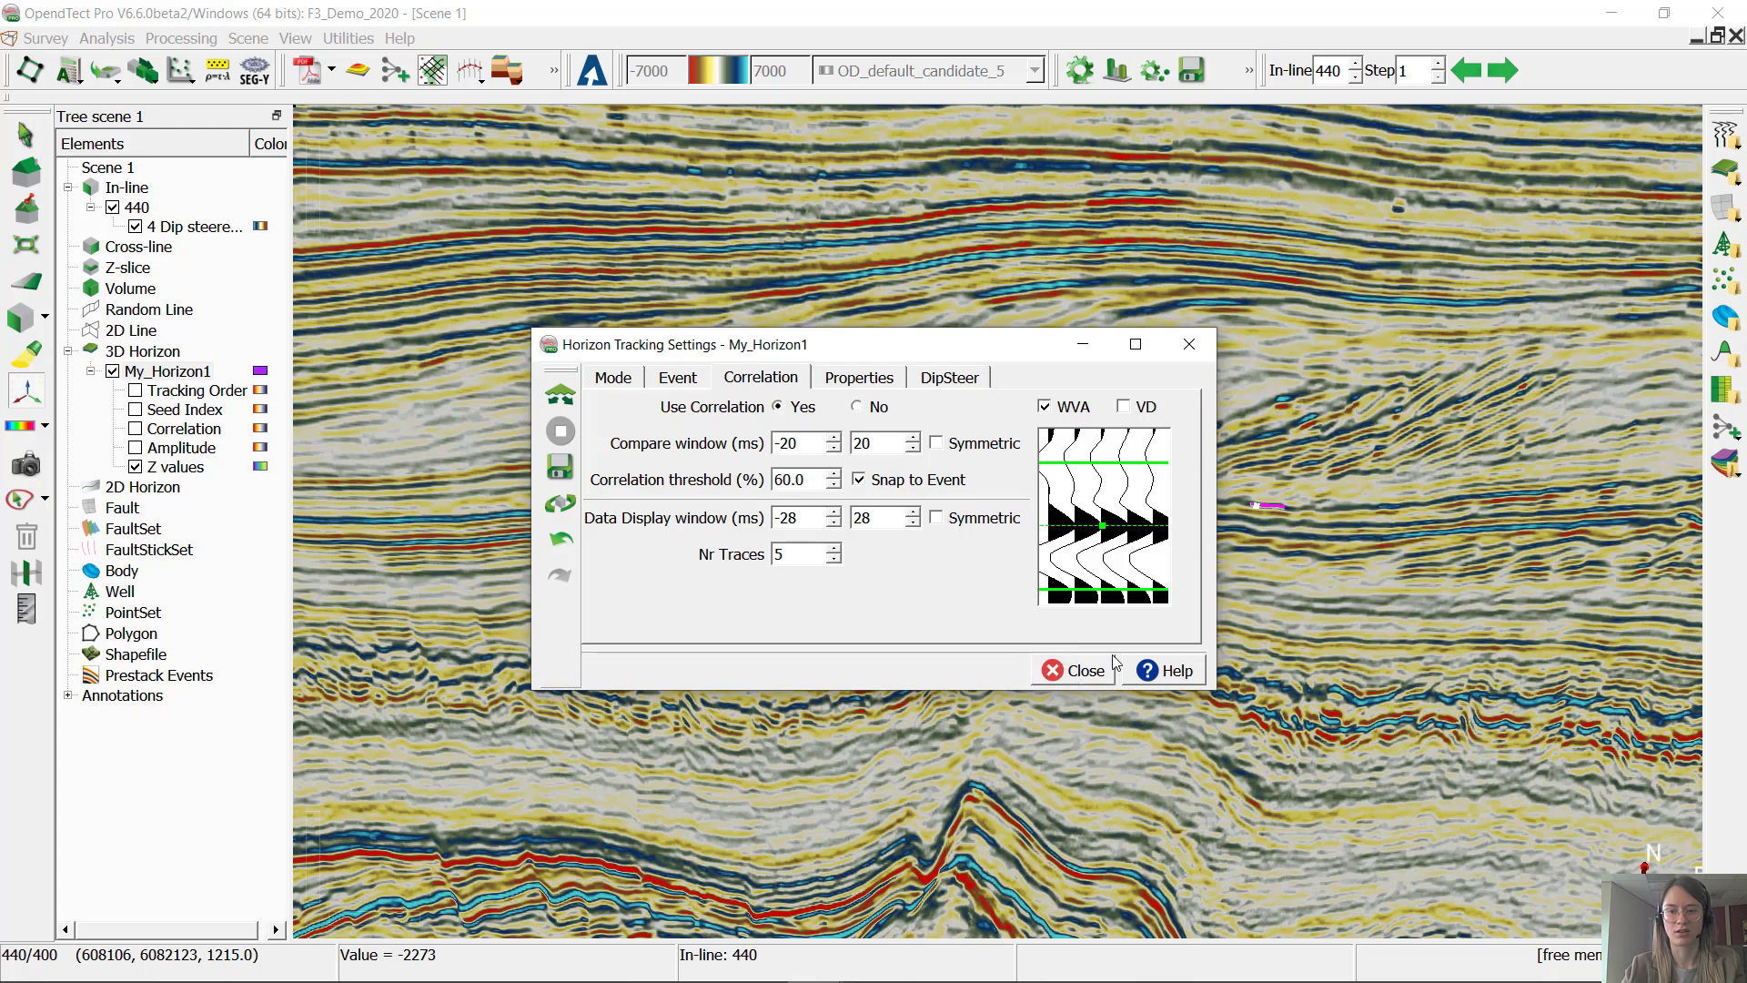
Step: Add three more seeds eastward along the same event on in-line 440
click(1426, 504)
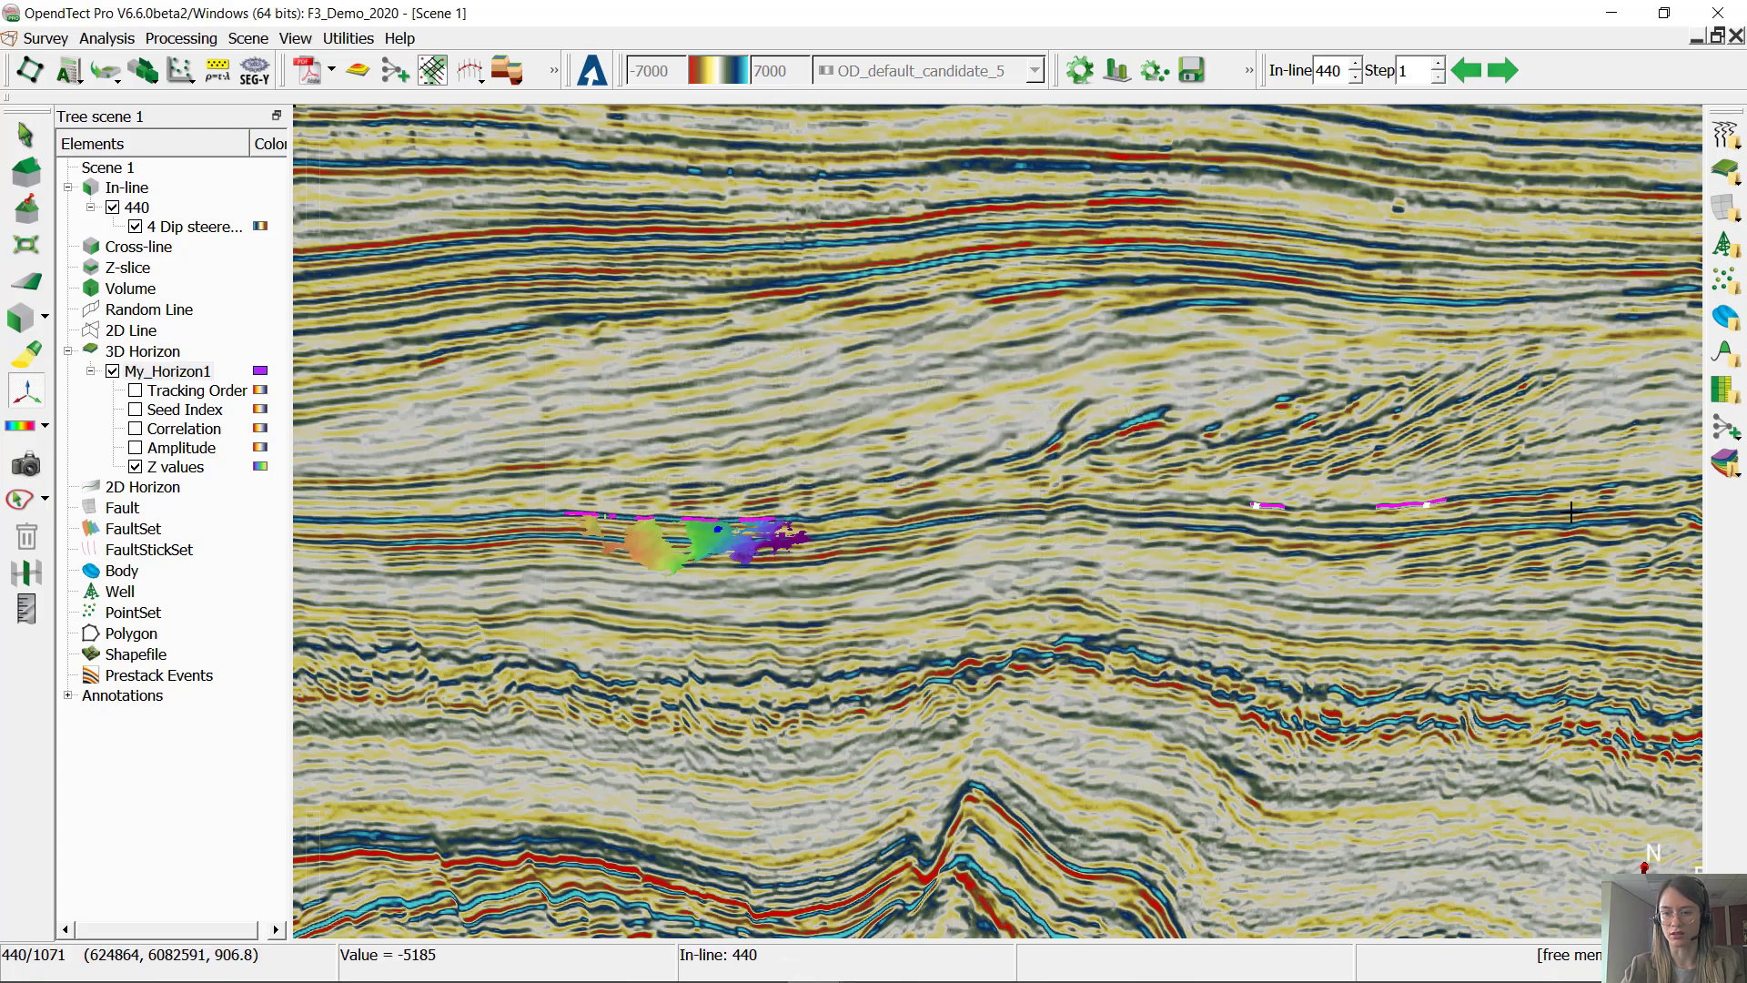
click(1546, 488)
click(1647, 483)
scroll(1456, 542, down, 4)
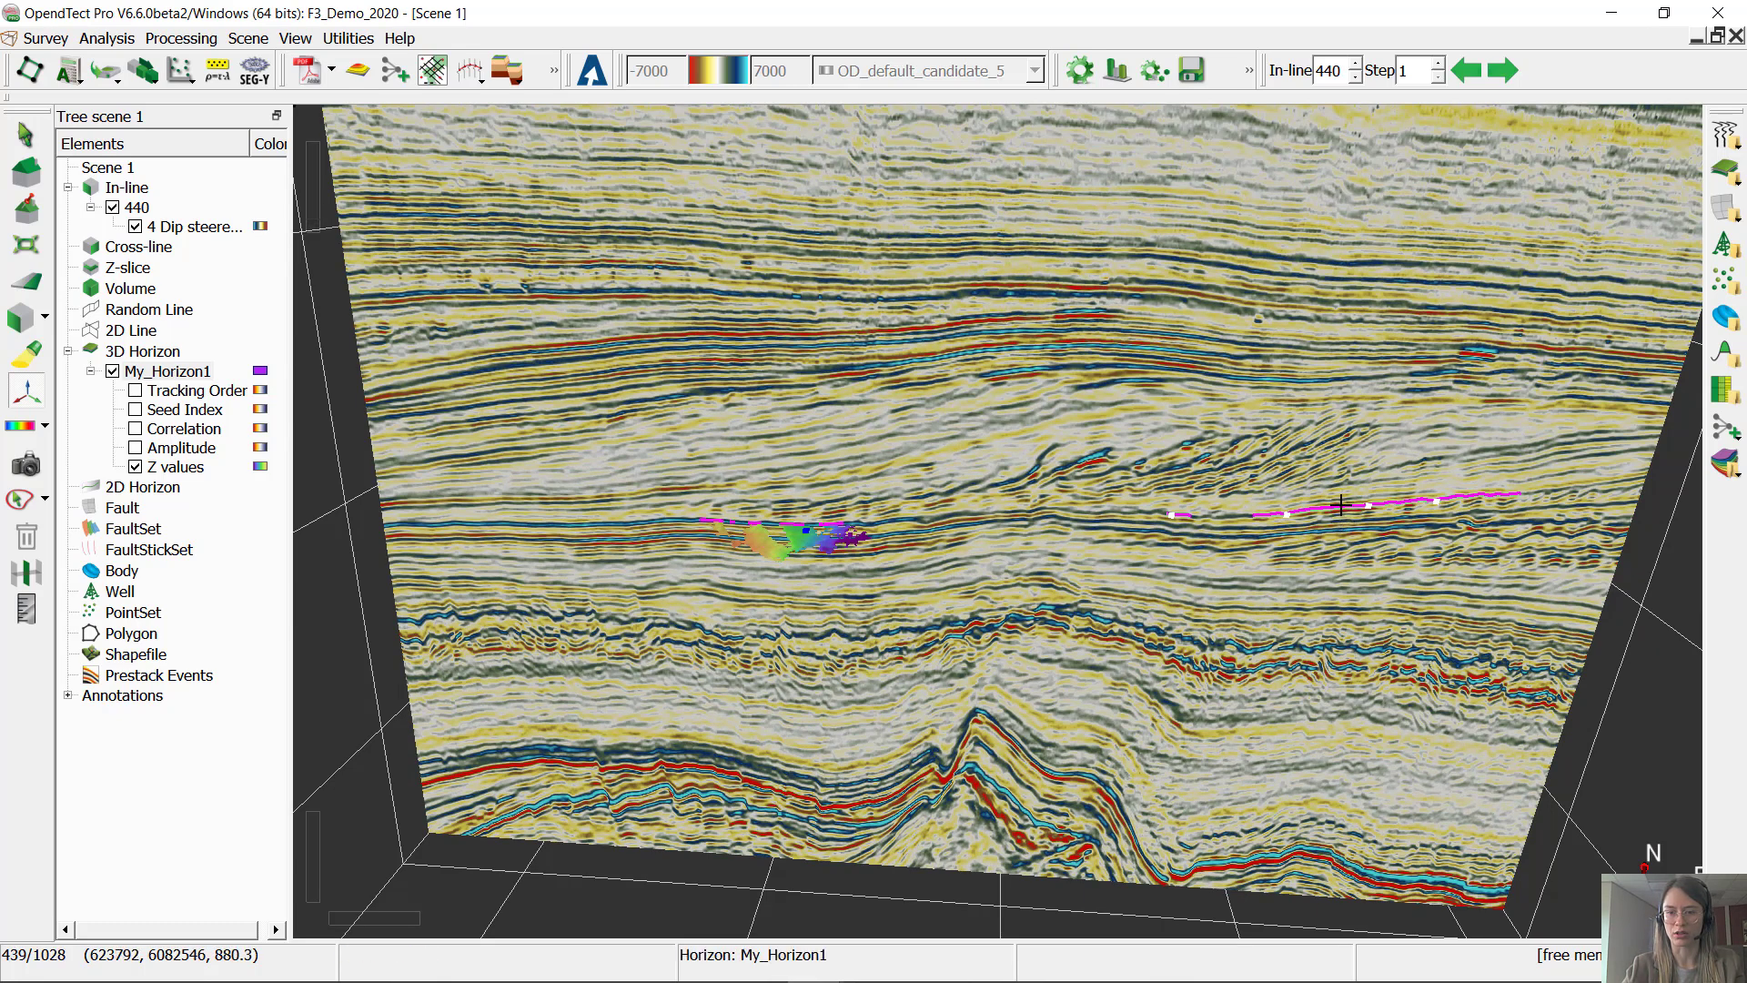
Step: Auto-track My_Horizon1 outward from the added seeds on in-line 440
right_click(1343, 507)
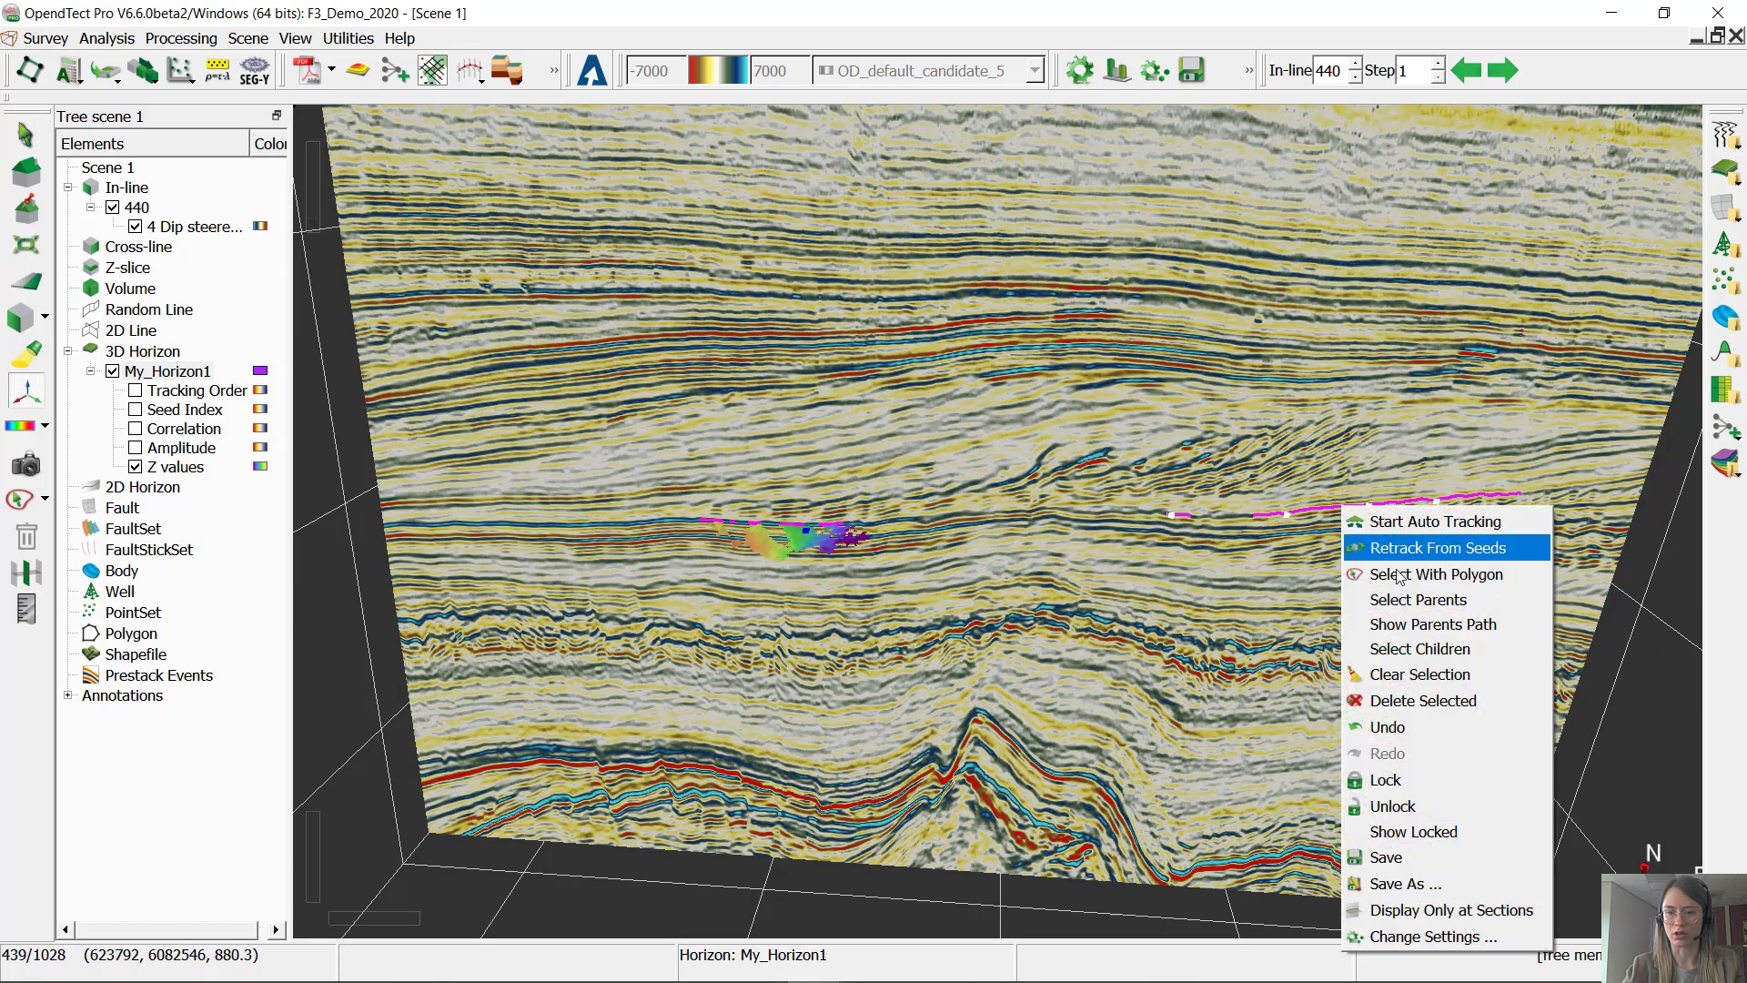
click(1448, 526)
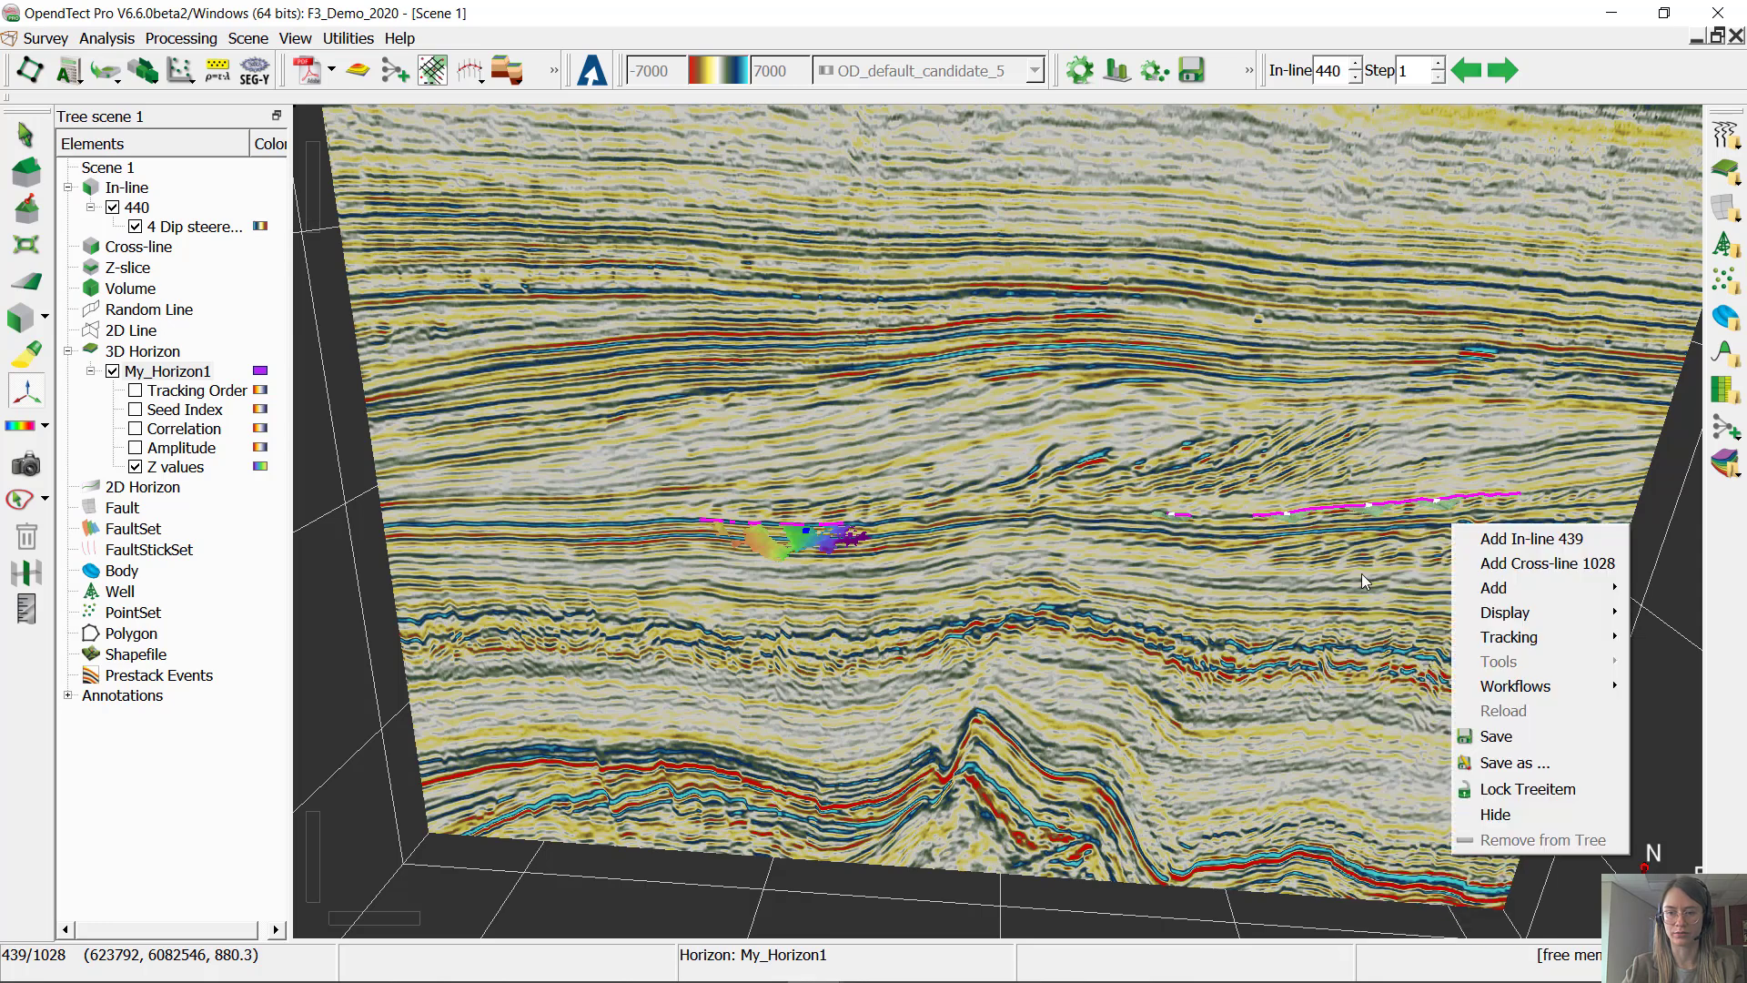
click(1476, 4)
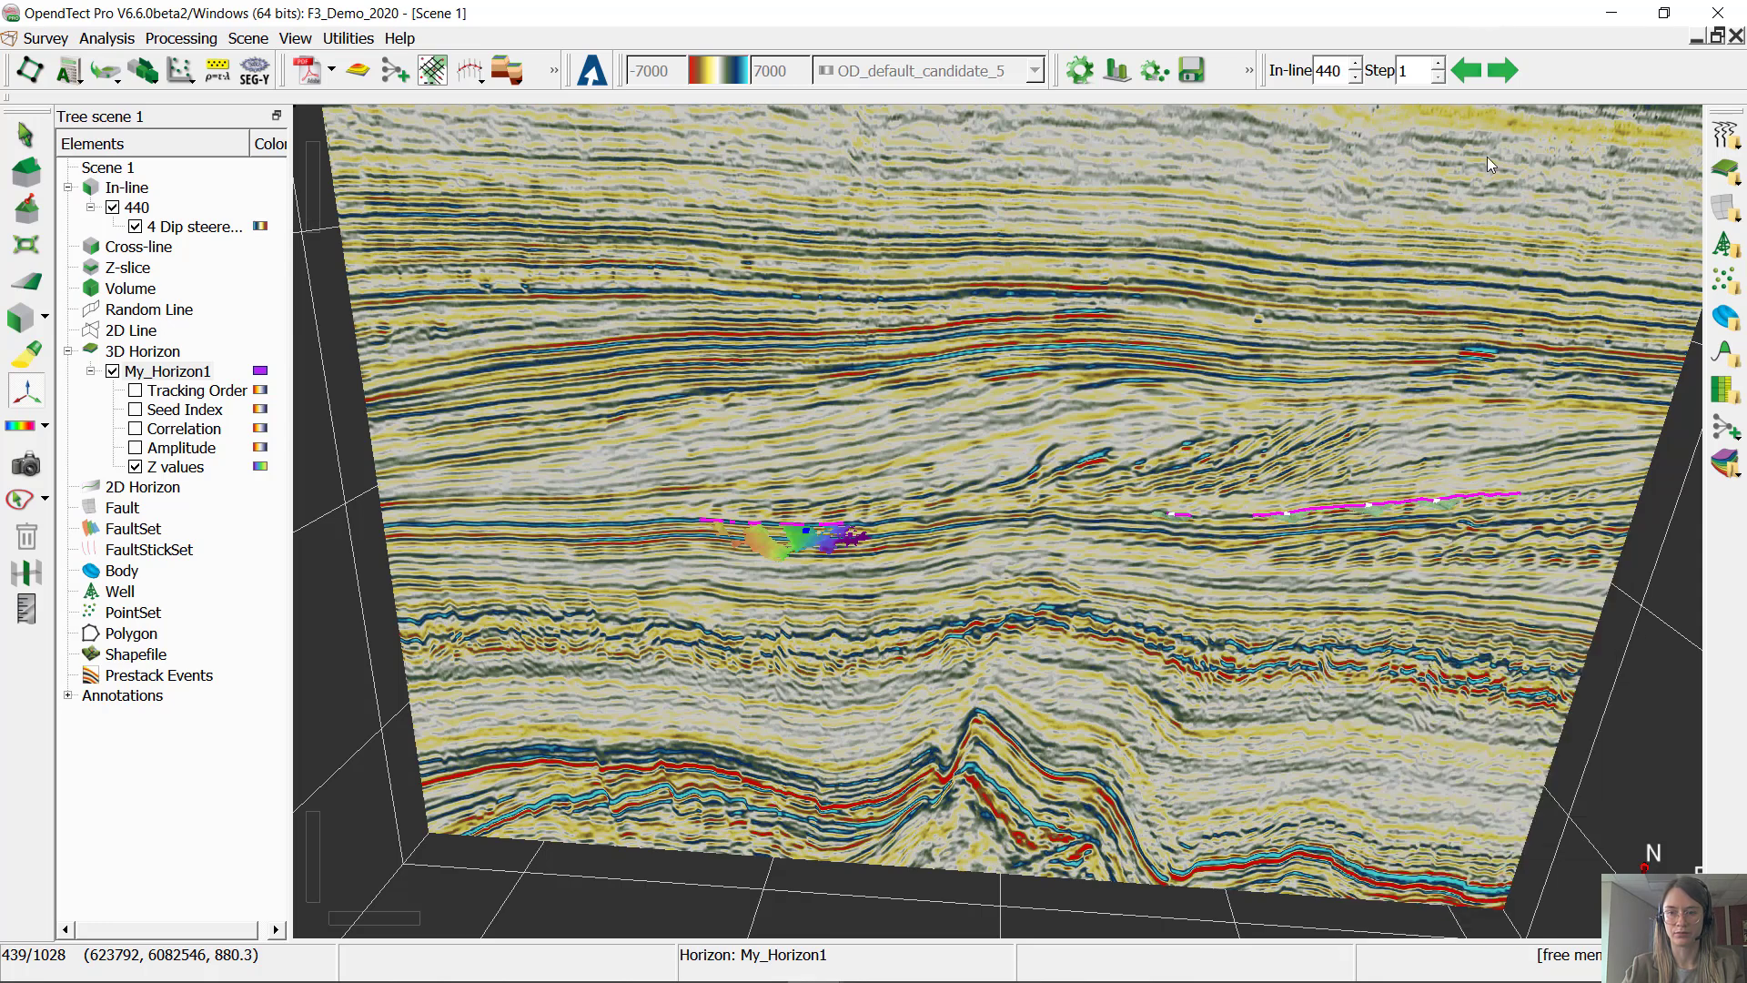
scroll(1430, 554, down, 3)
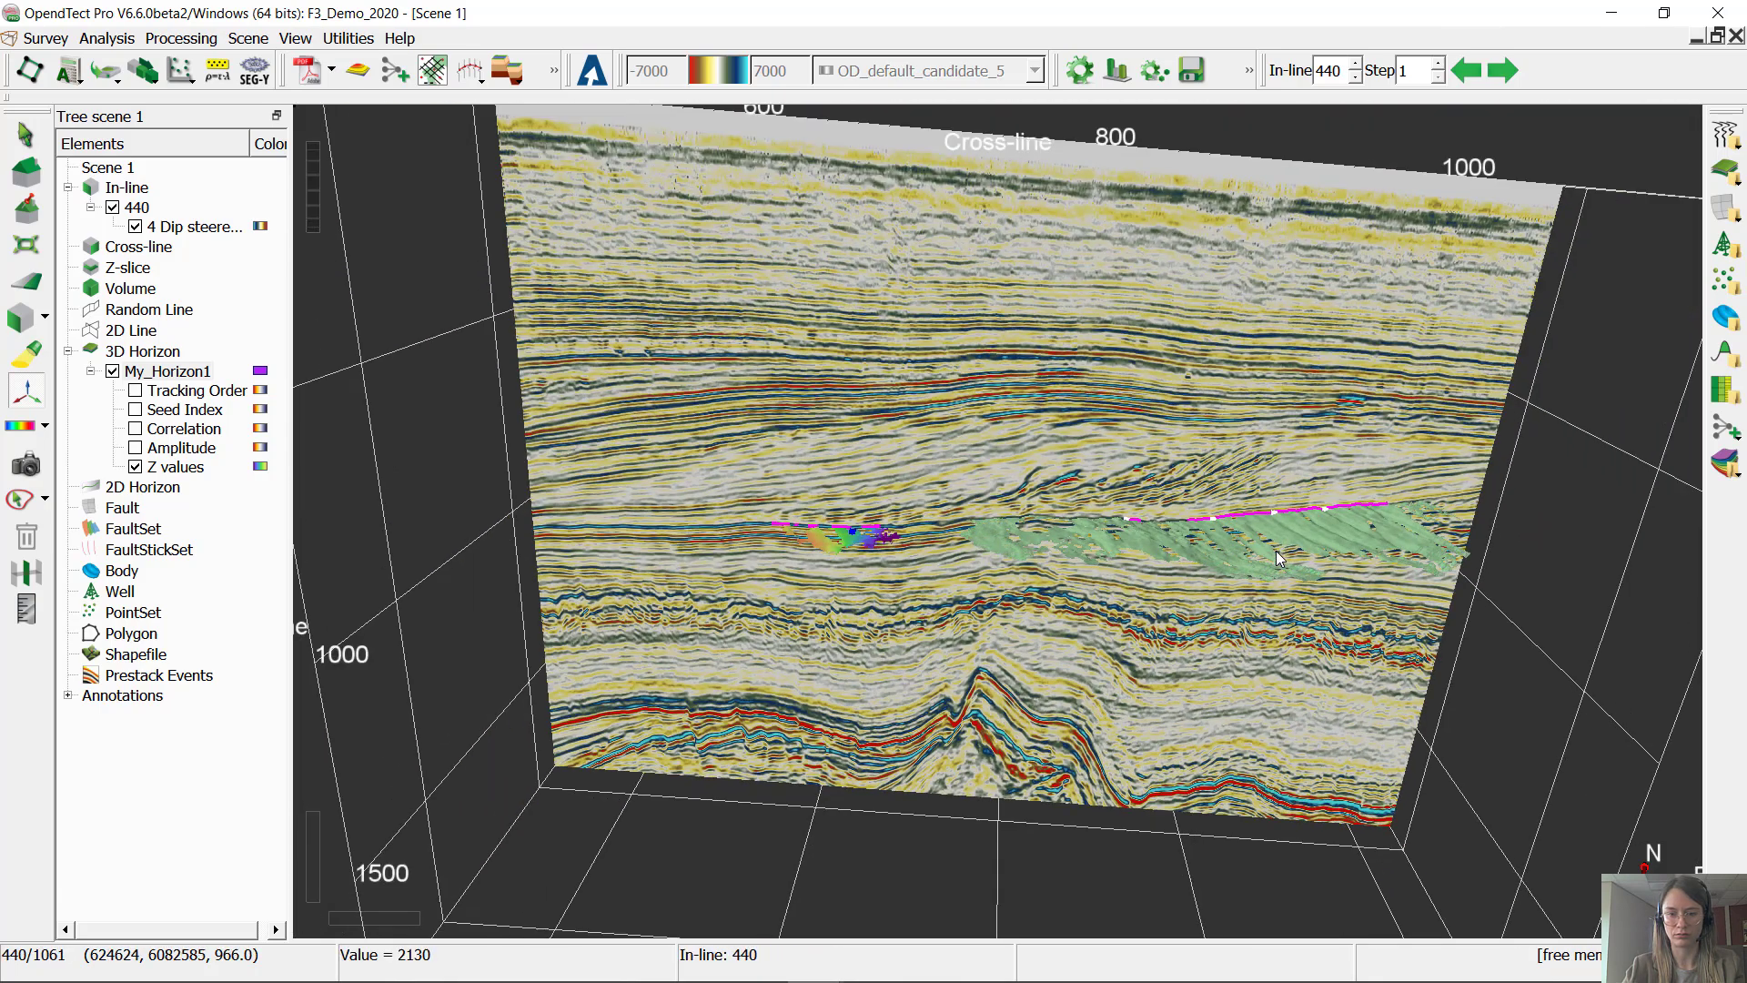
scroll(1276, 549, up, 2)
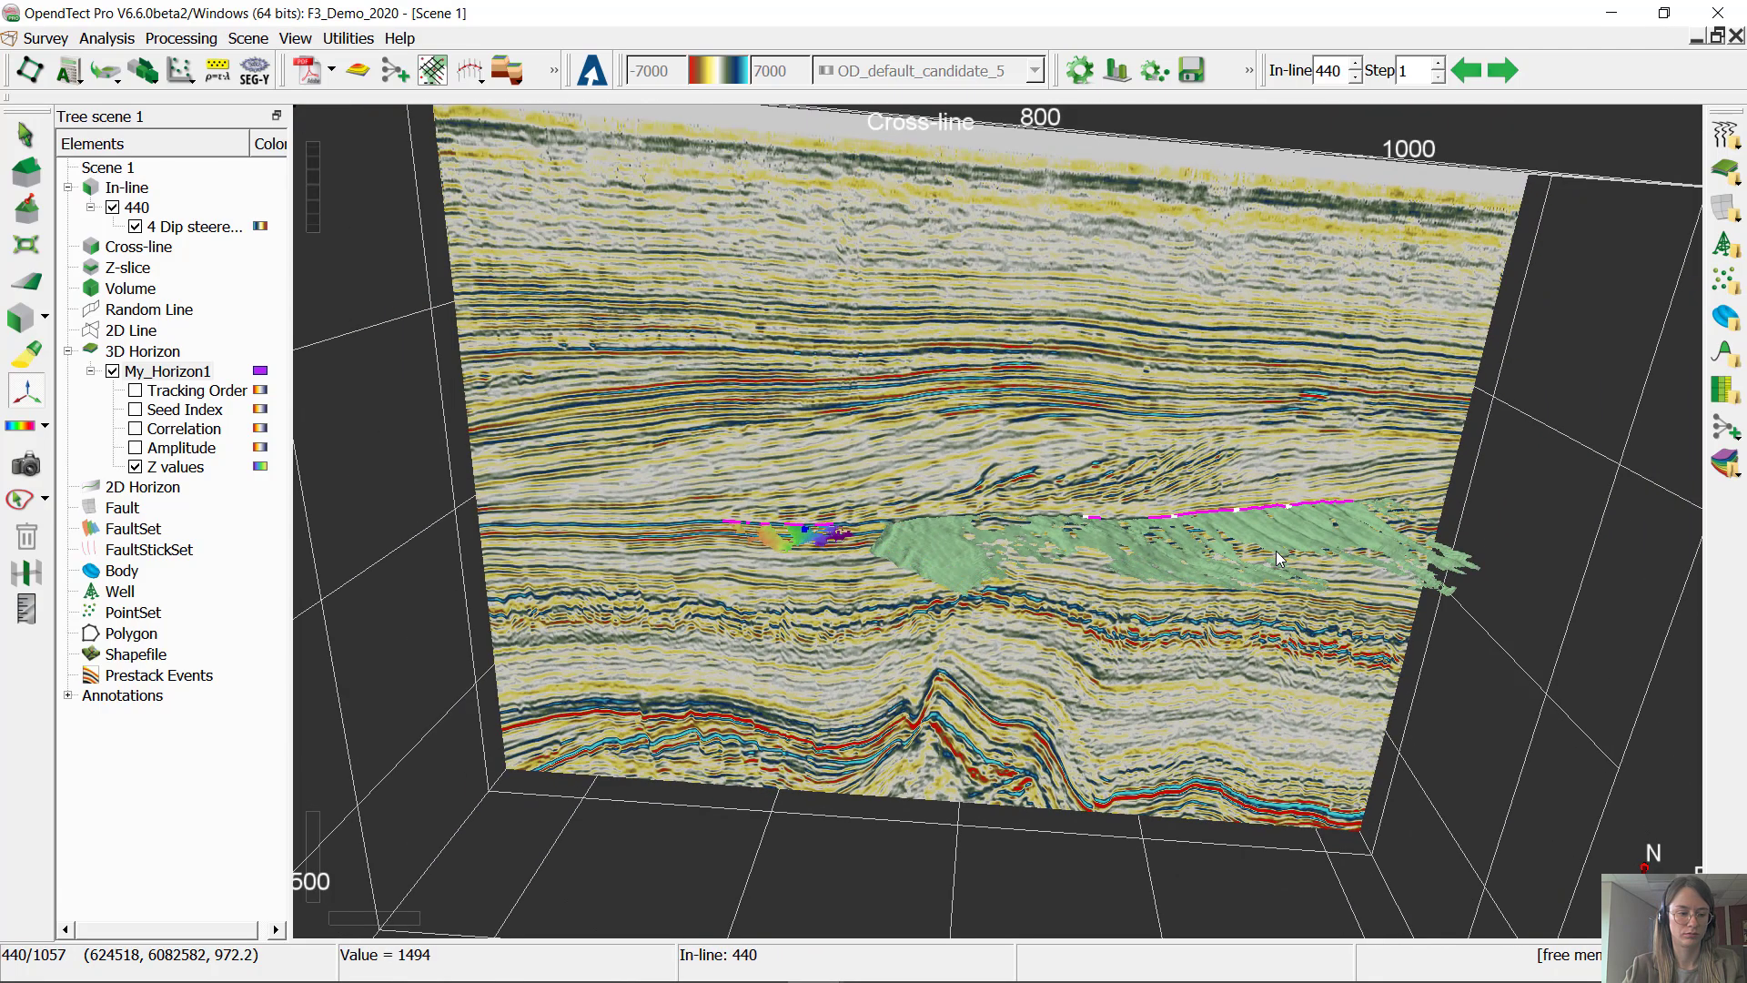
scroll(1273, 555, up, 3)
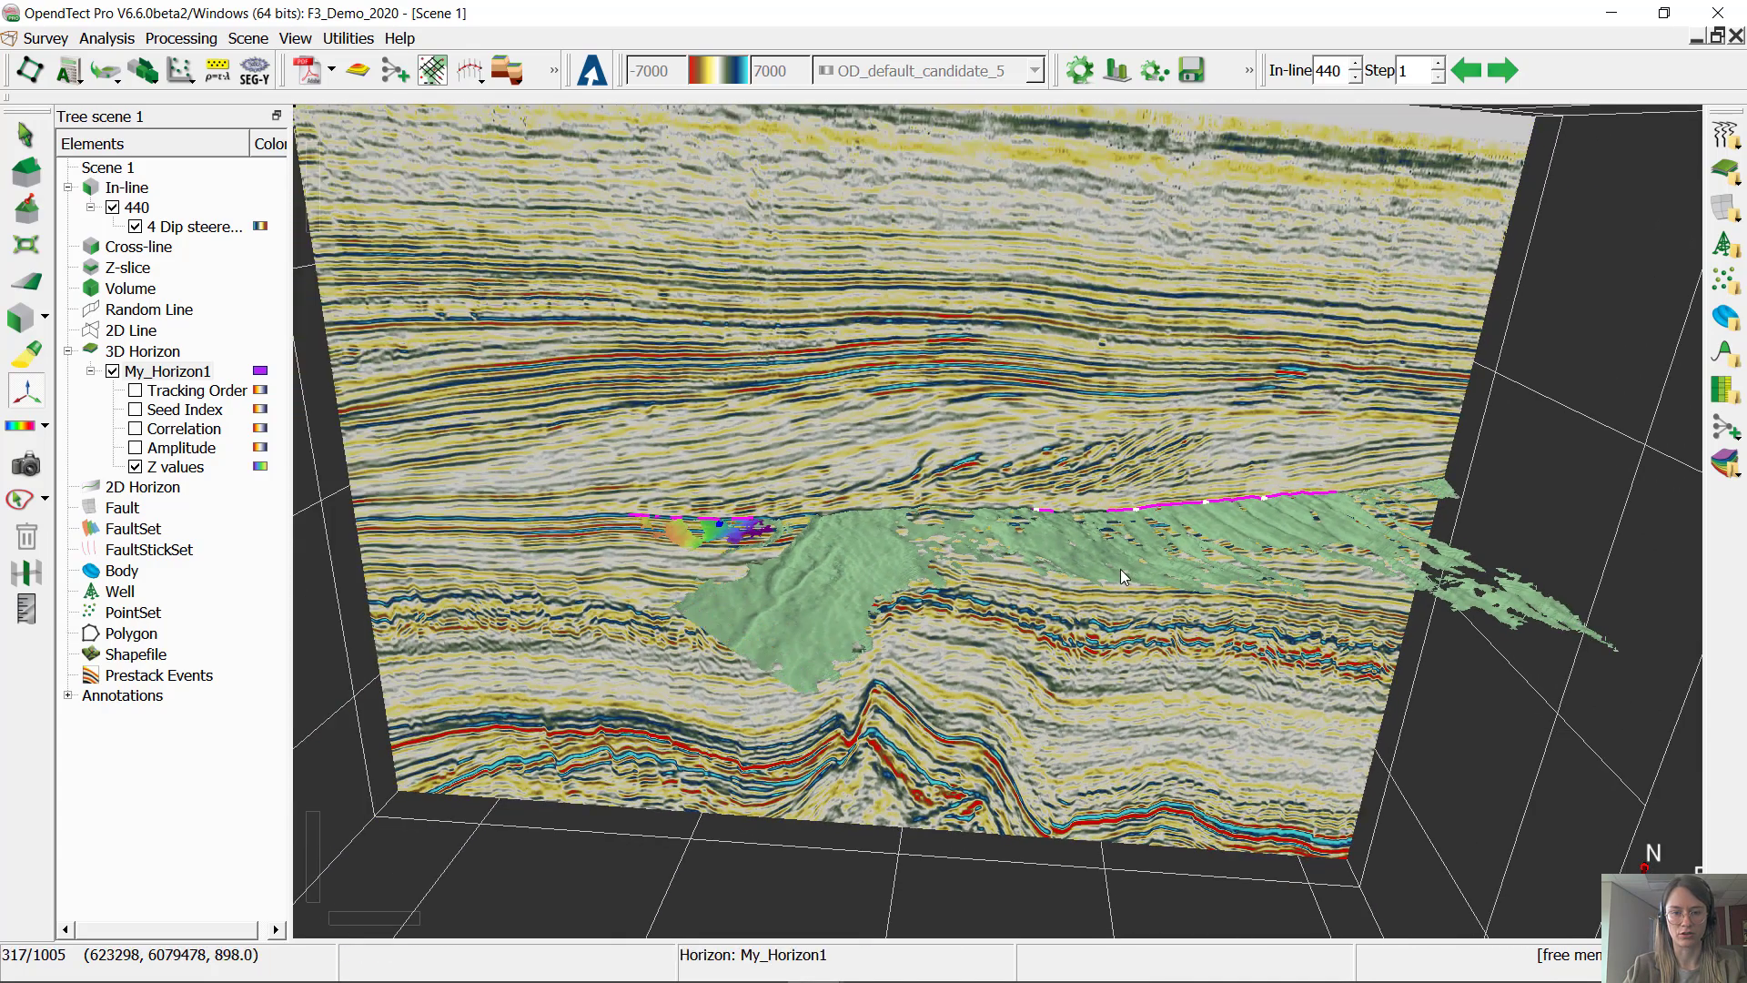
scroll(1119, 569, down, 3)
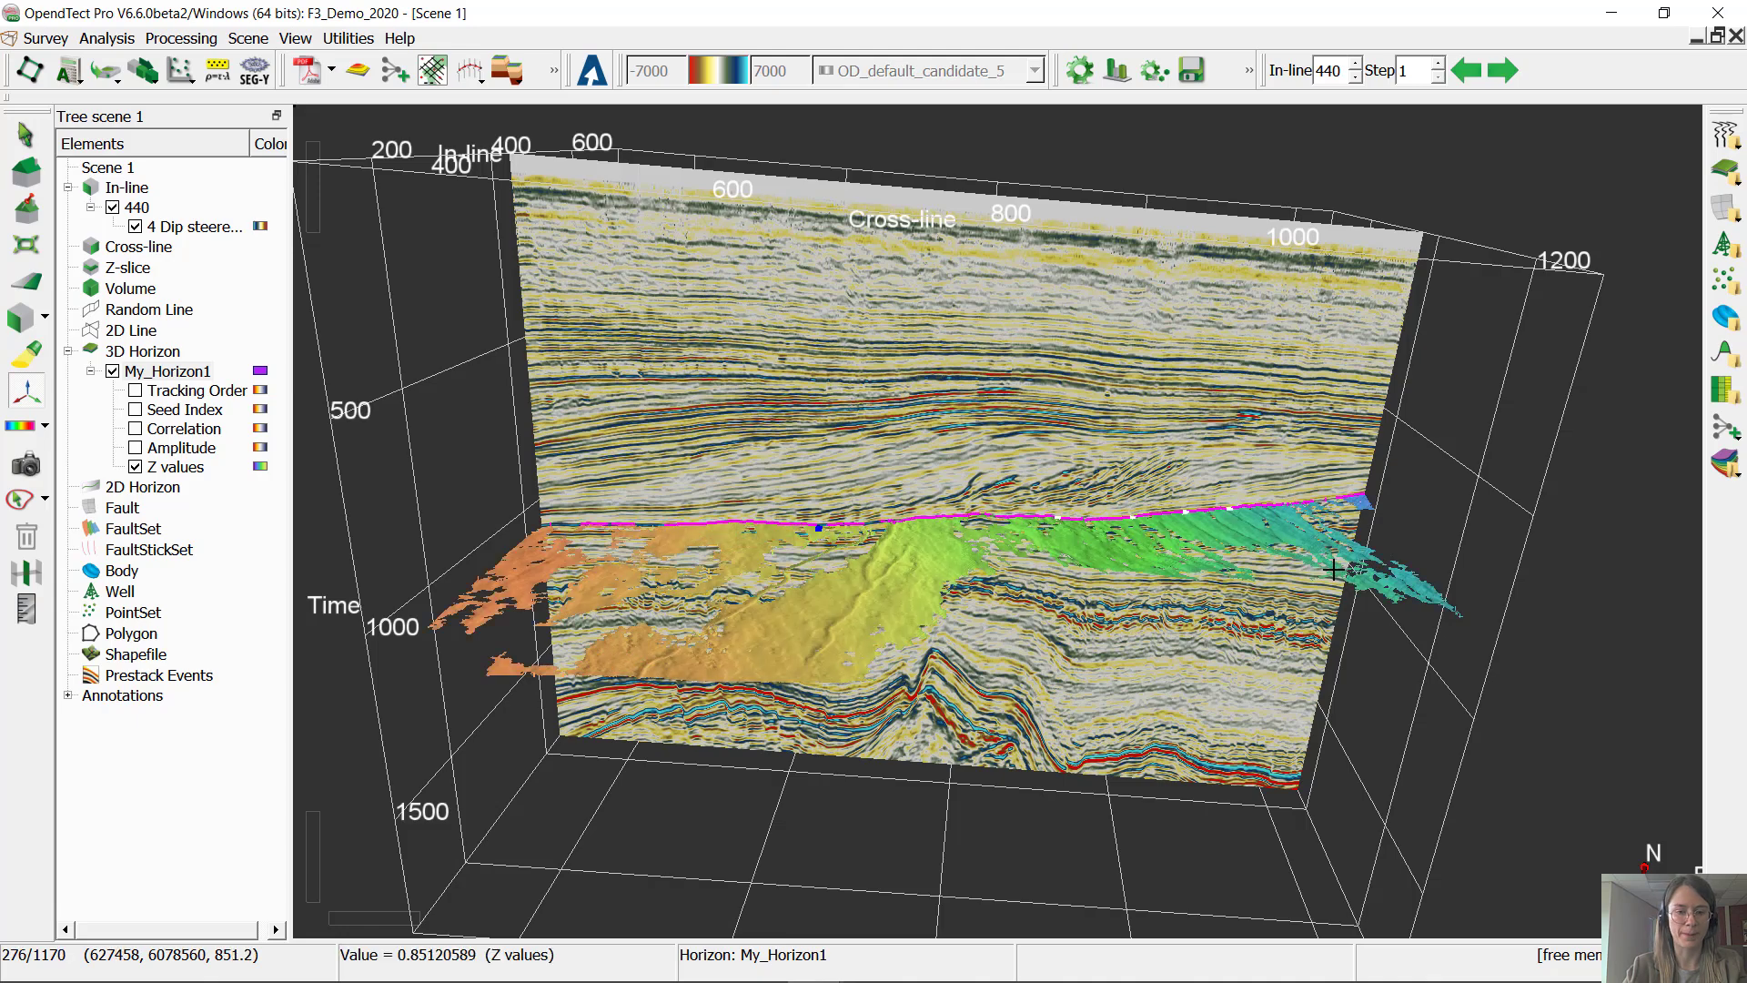
Step: Examine the coverage and gaps of the tracked My_Horizon1 surface from above and from the front
scroll(1332, 569, down, 2)
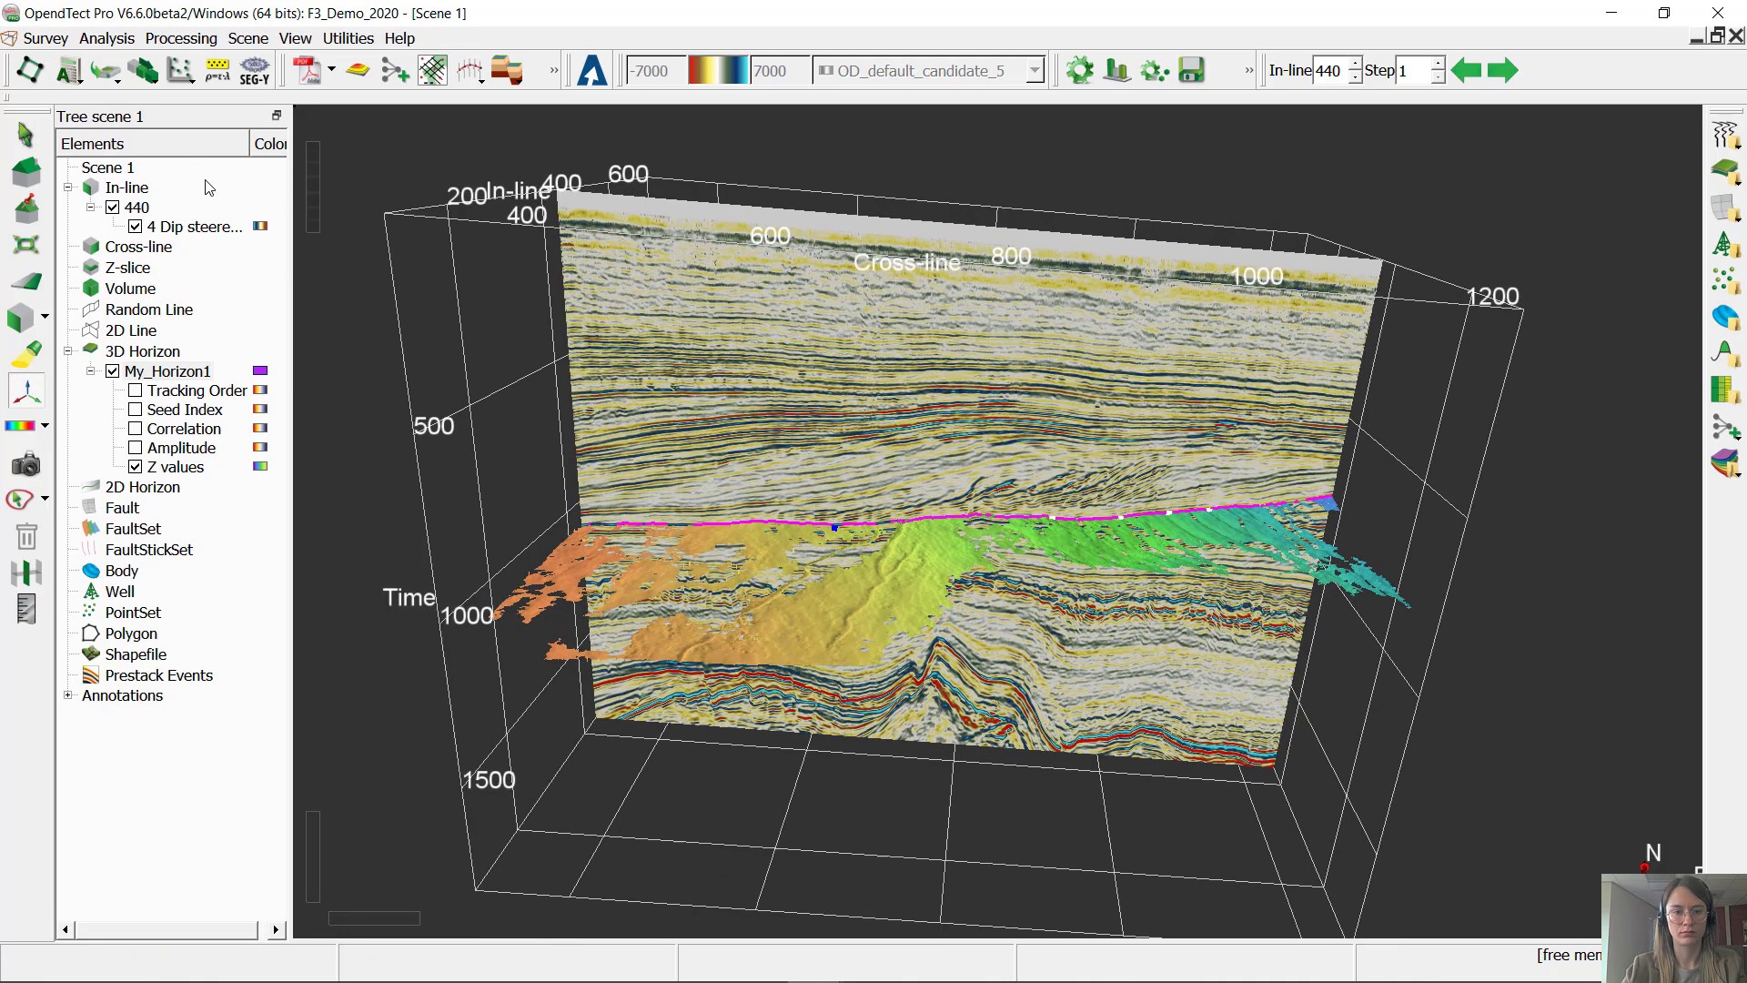
scroll(1036, 464, down, 2)
scroll(1035, 464, up, 5)
scroll(1036, 464, down, 3)
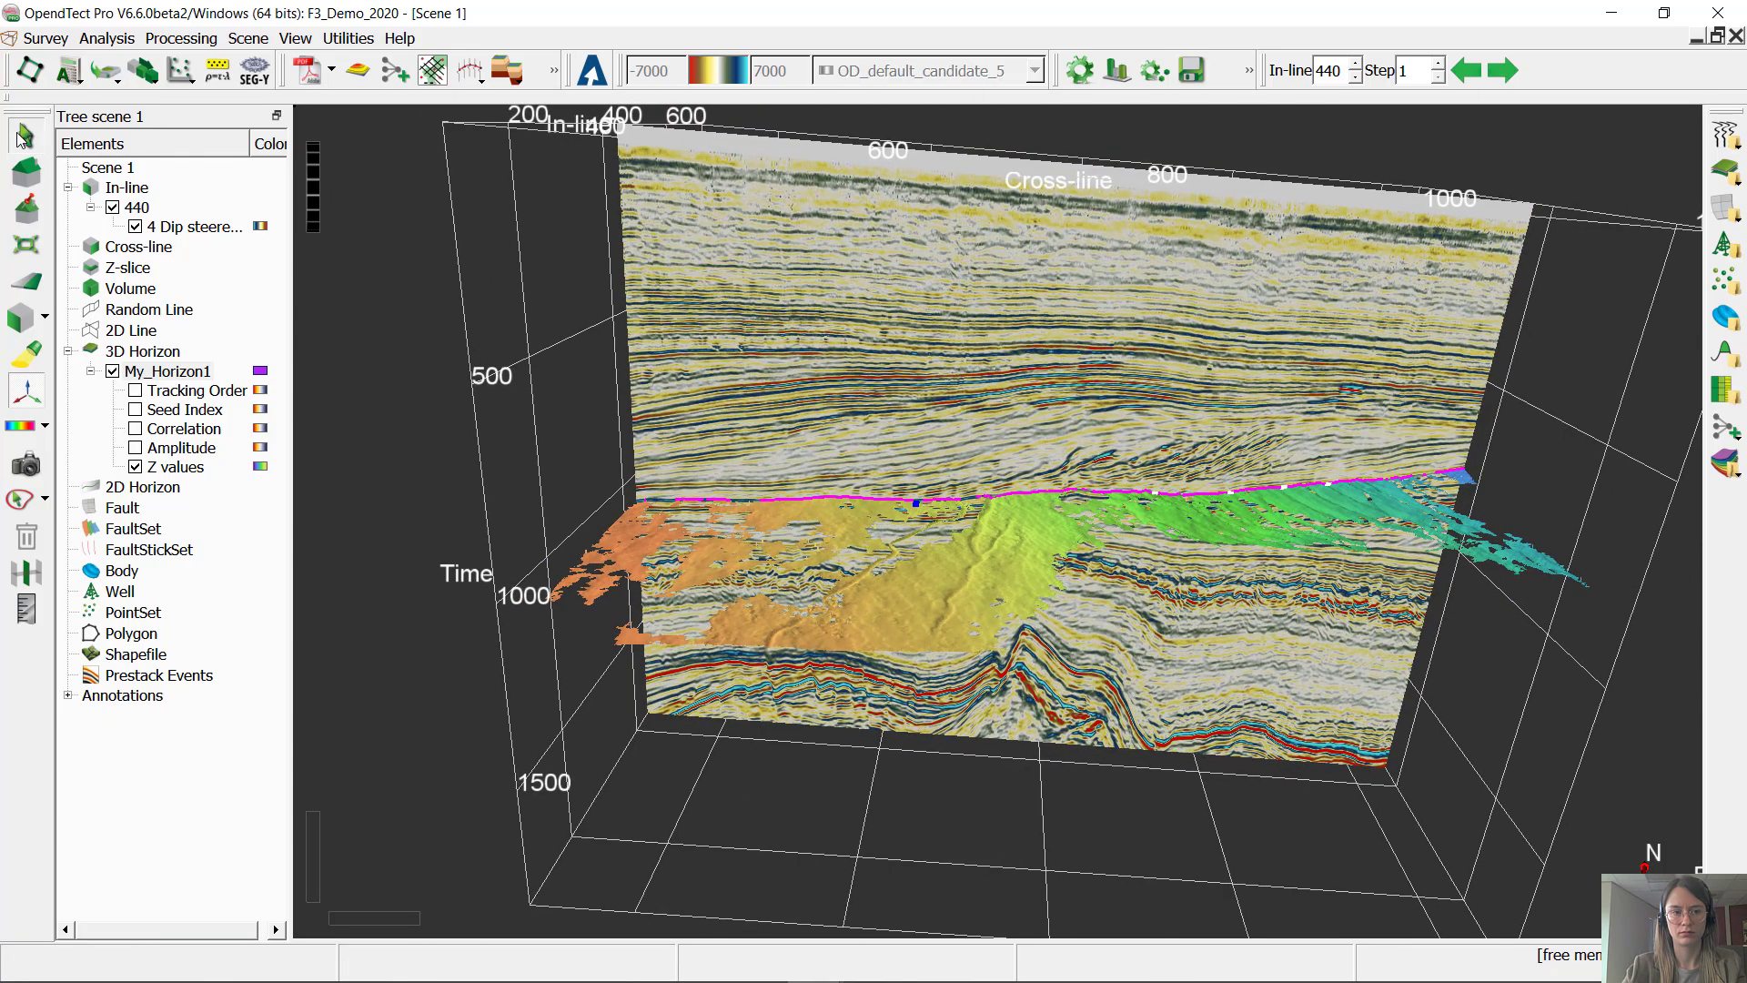
click(22, 139)
scroll(952, 354, down, 1)
scroll(965, 391, up, 5)
scroll(970, 406, down, 3)
middle_drag(1012, 419, 1019, 519)
drag(1019, 520, 1228, 569)
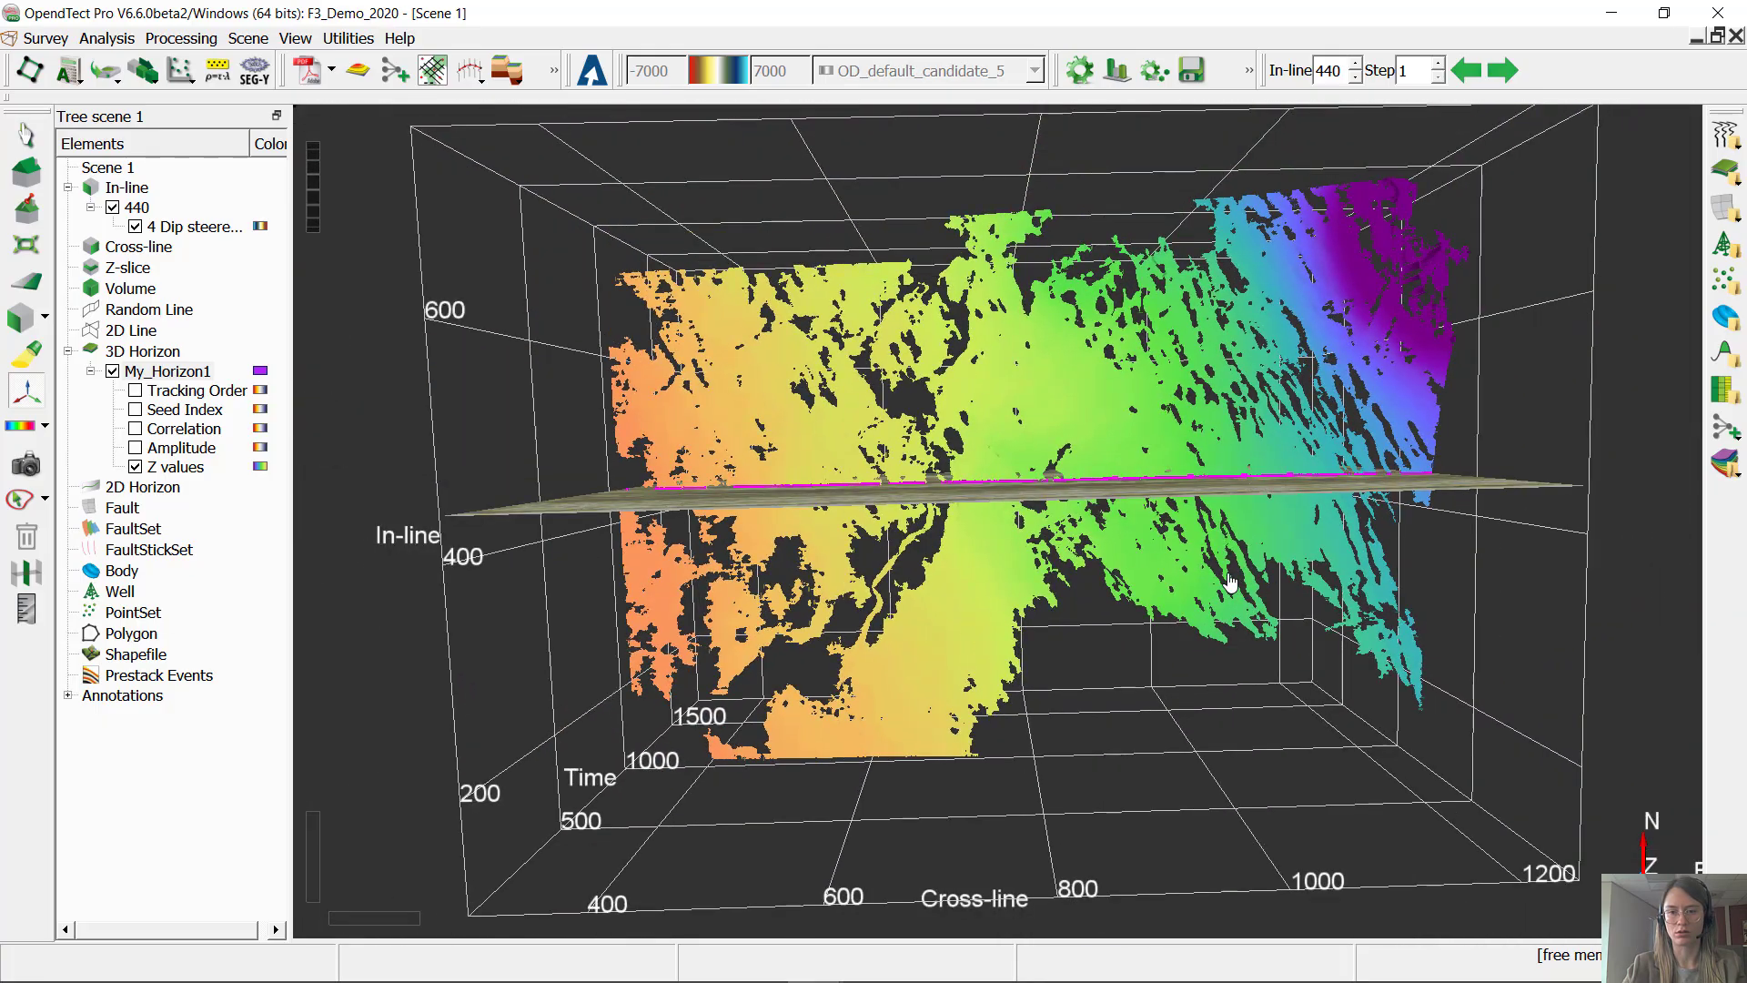
drag(1033, 585, 937, 225)
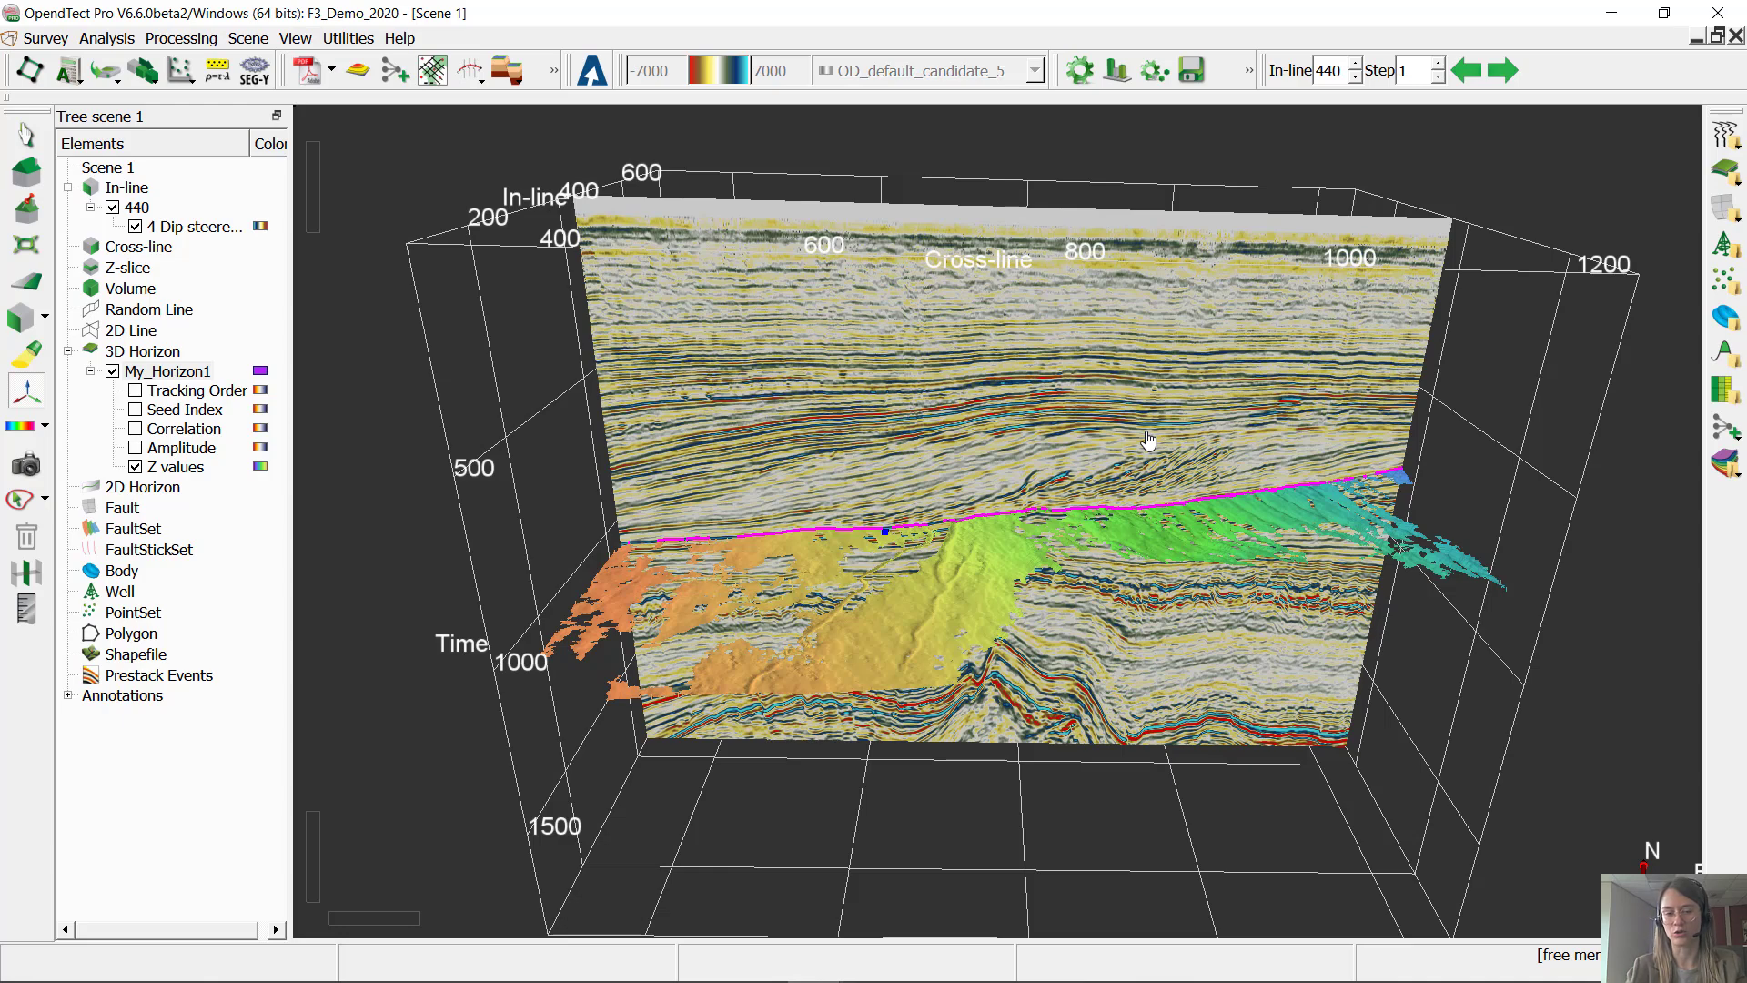
drag(1007, 604, 987, 564)
Step: Outline a small patch at the east edge of My_Horizon1's yellow-green ridge in front of in-line 440 and remove that part
key(Escape)
right_click(987, 564)
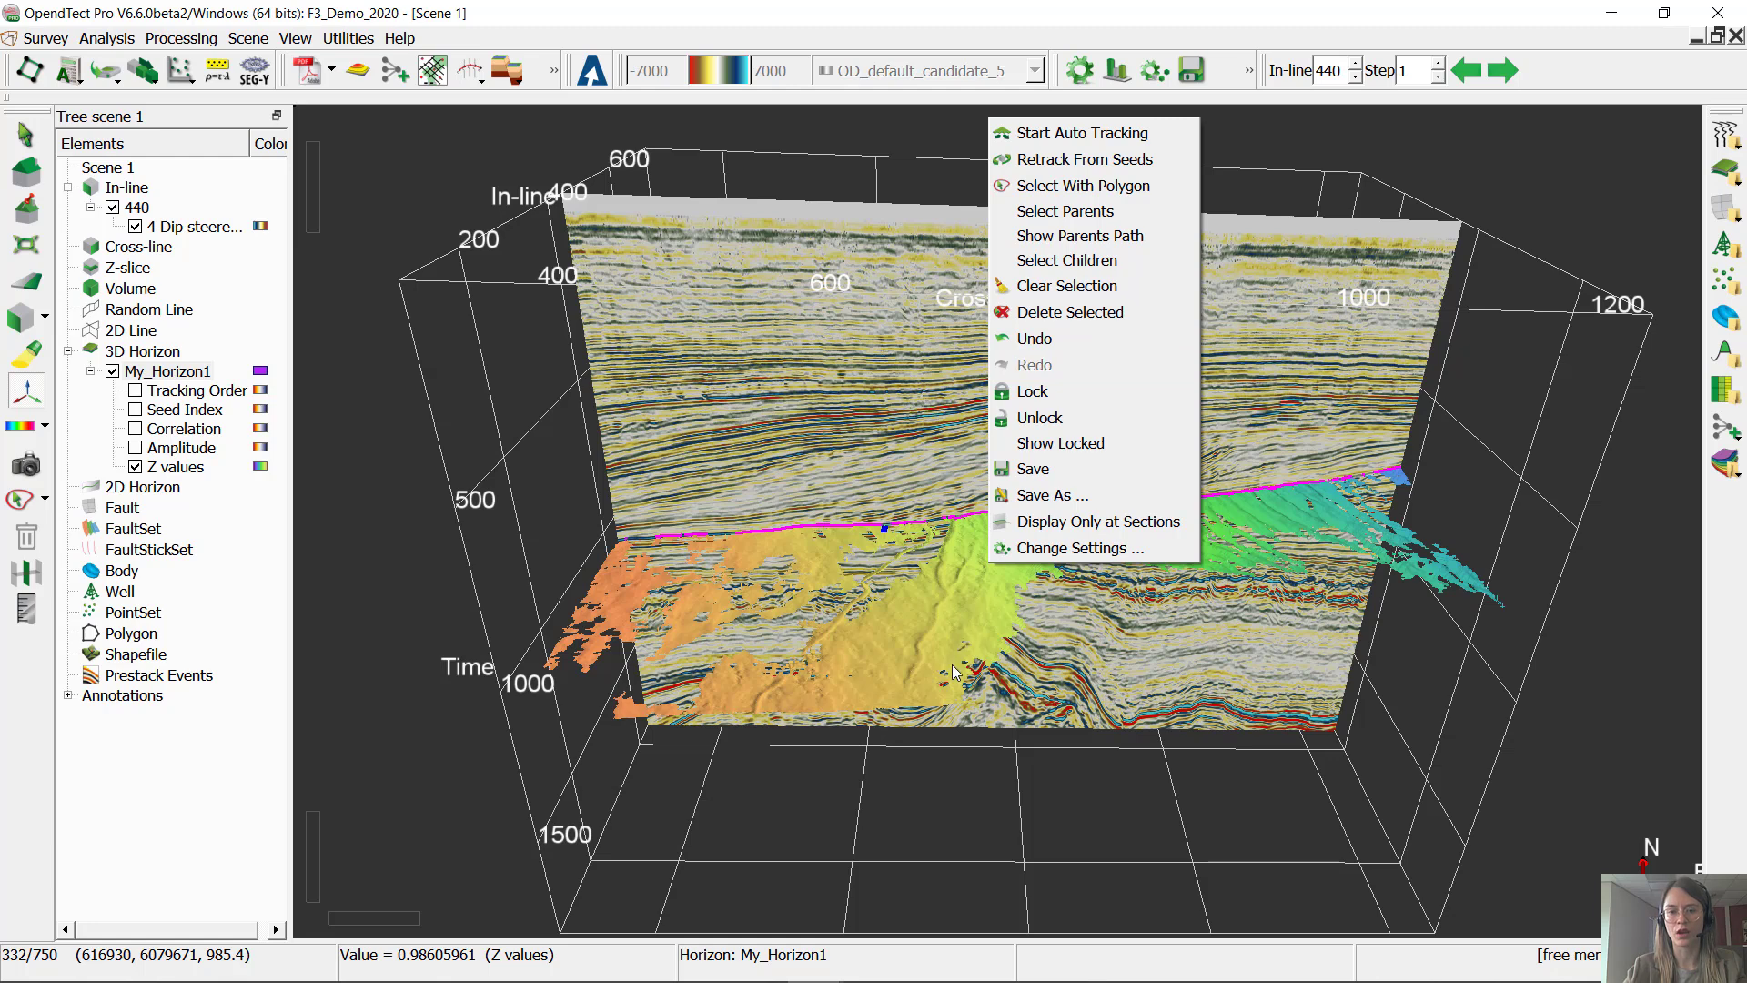
click(920, 552)
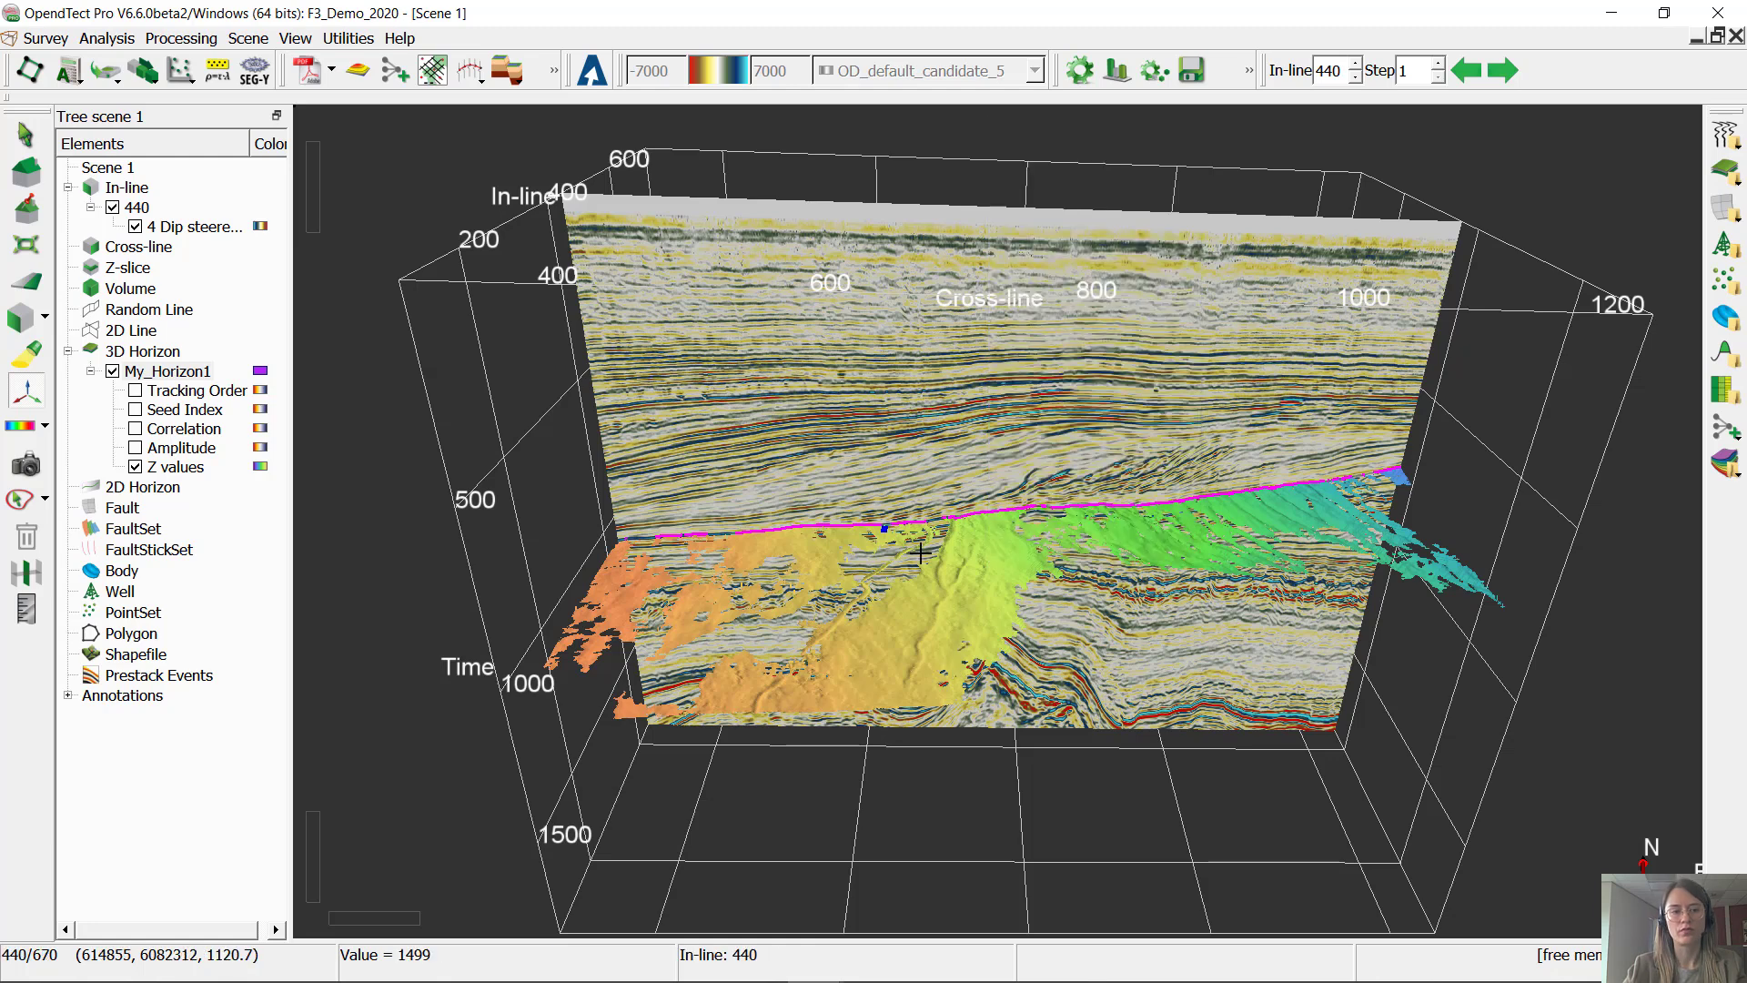
click(24, 502)
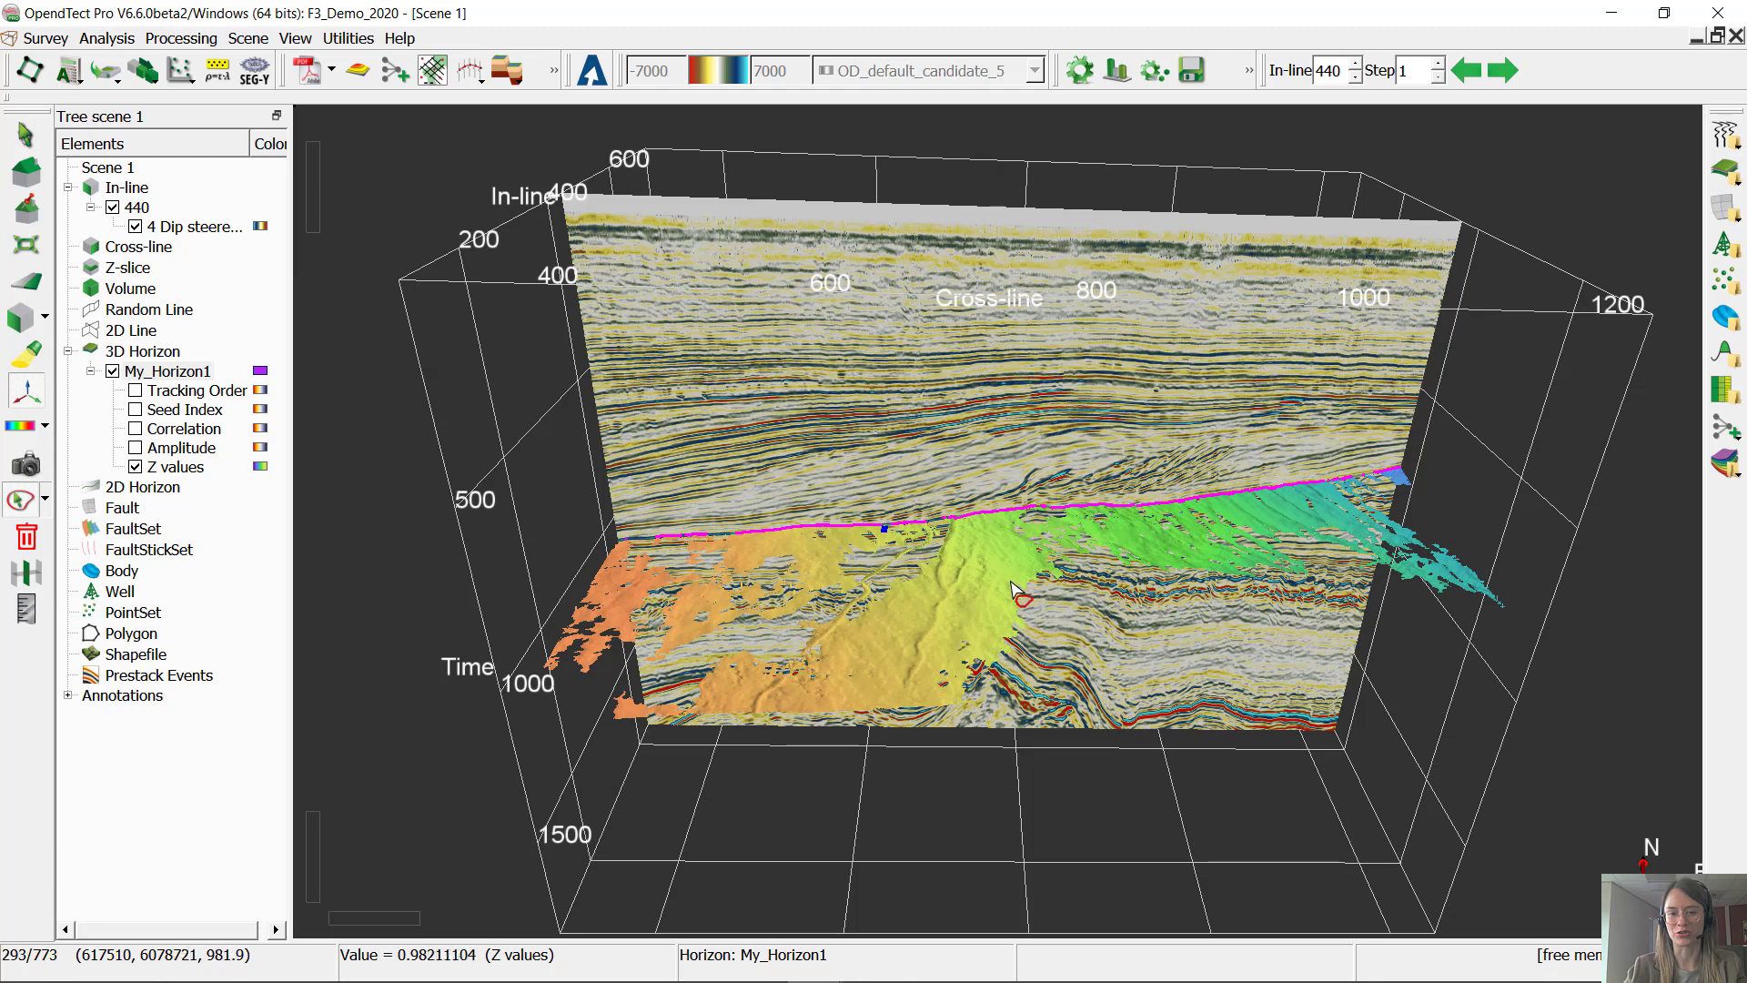
mouse_move(999, 575)
mouse_down()
mouse_move(966, 609)
mouse_move(1005, 627)
mouse_move(1037, 592)
mouse_move(1001, 571)
mouse_up()
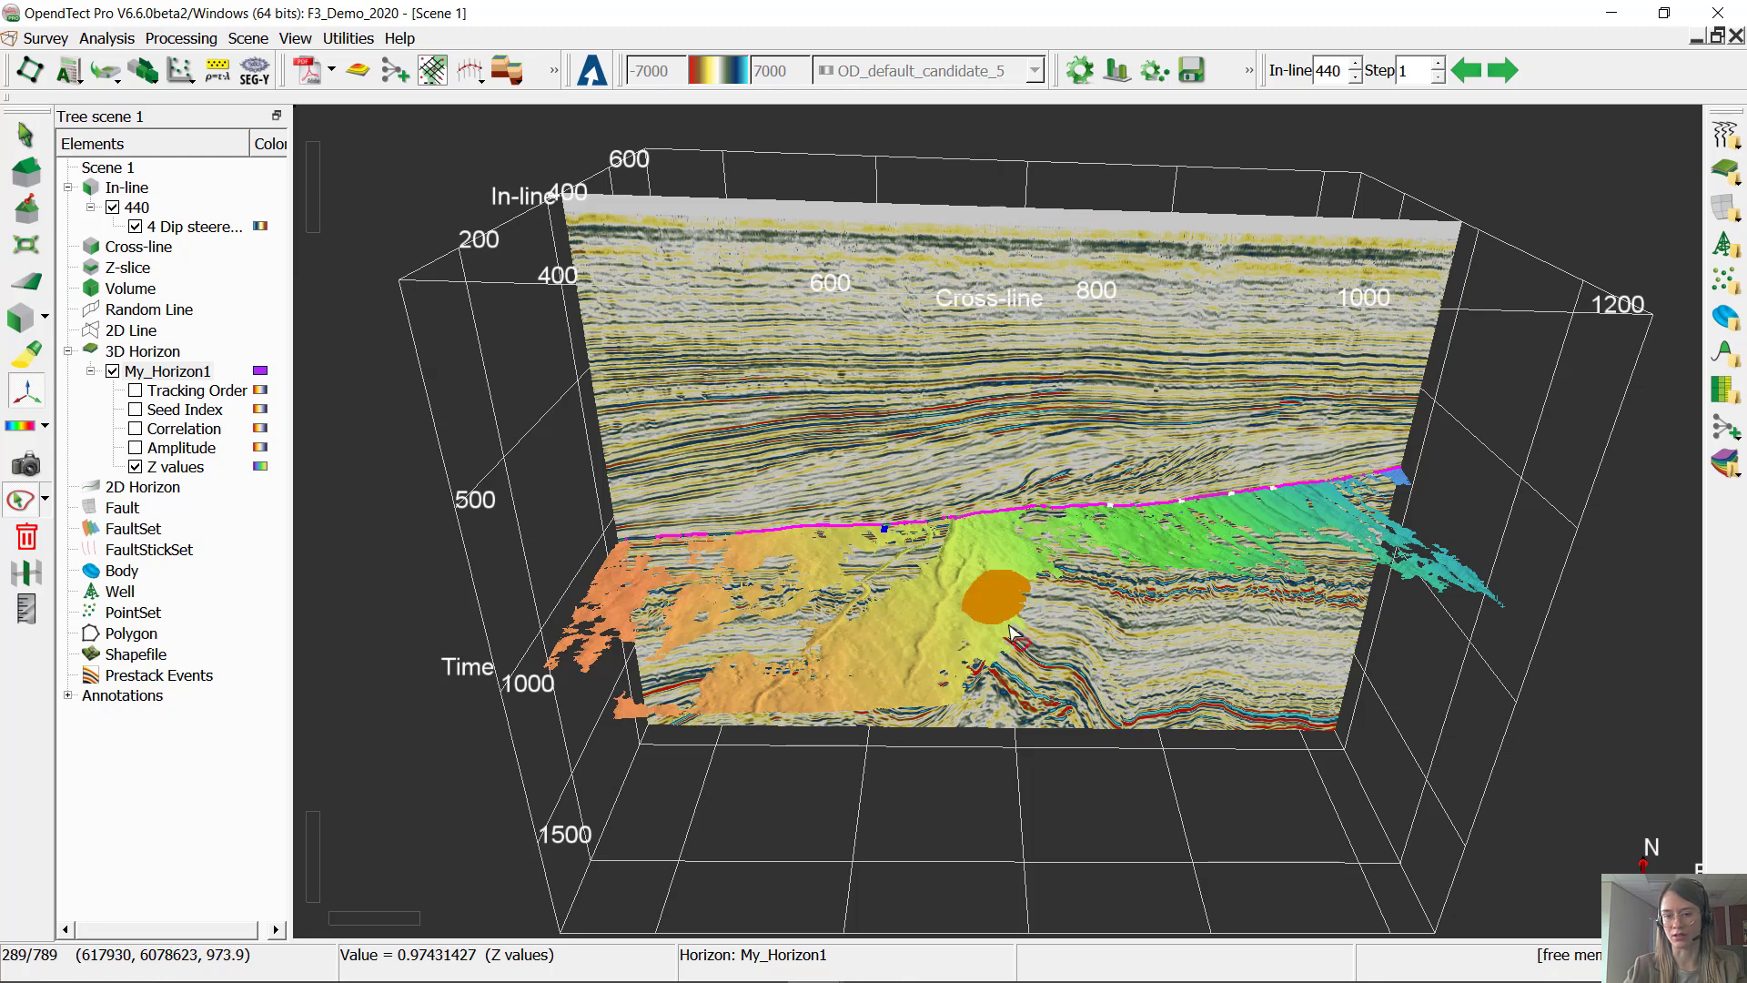
click(27, 538)
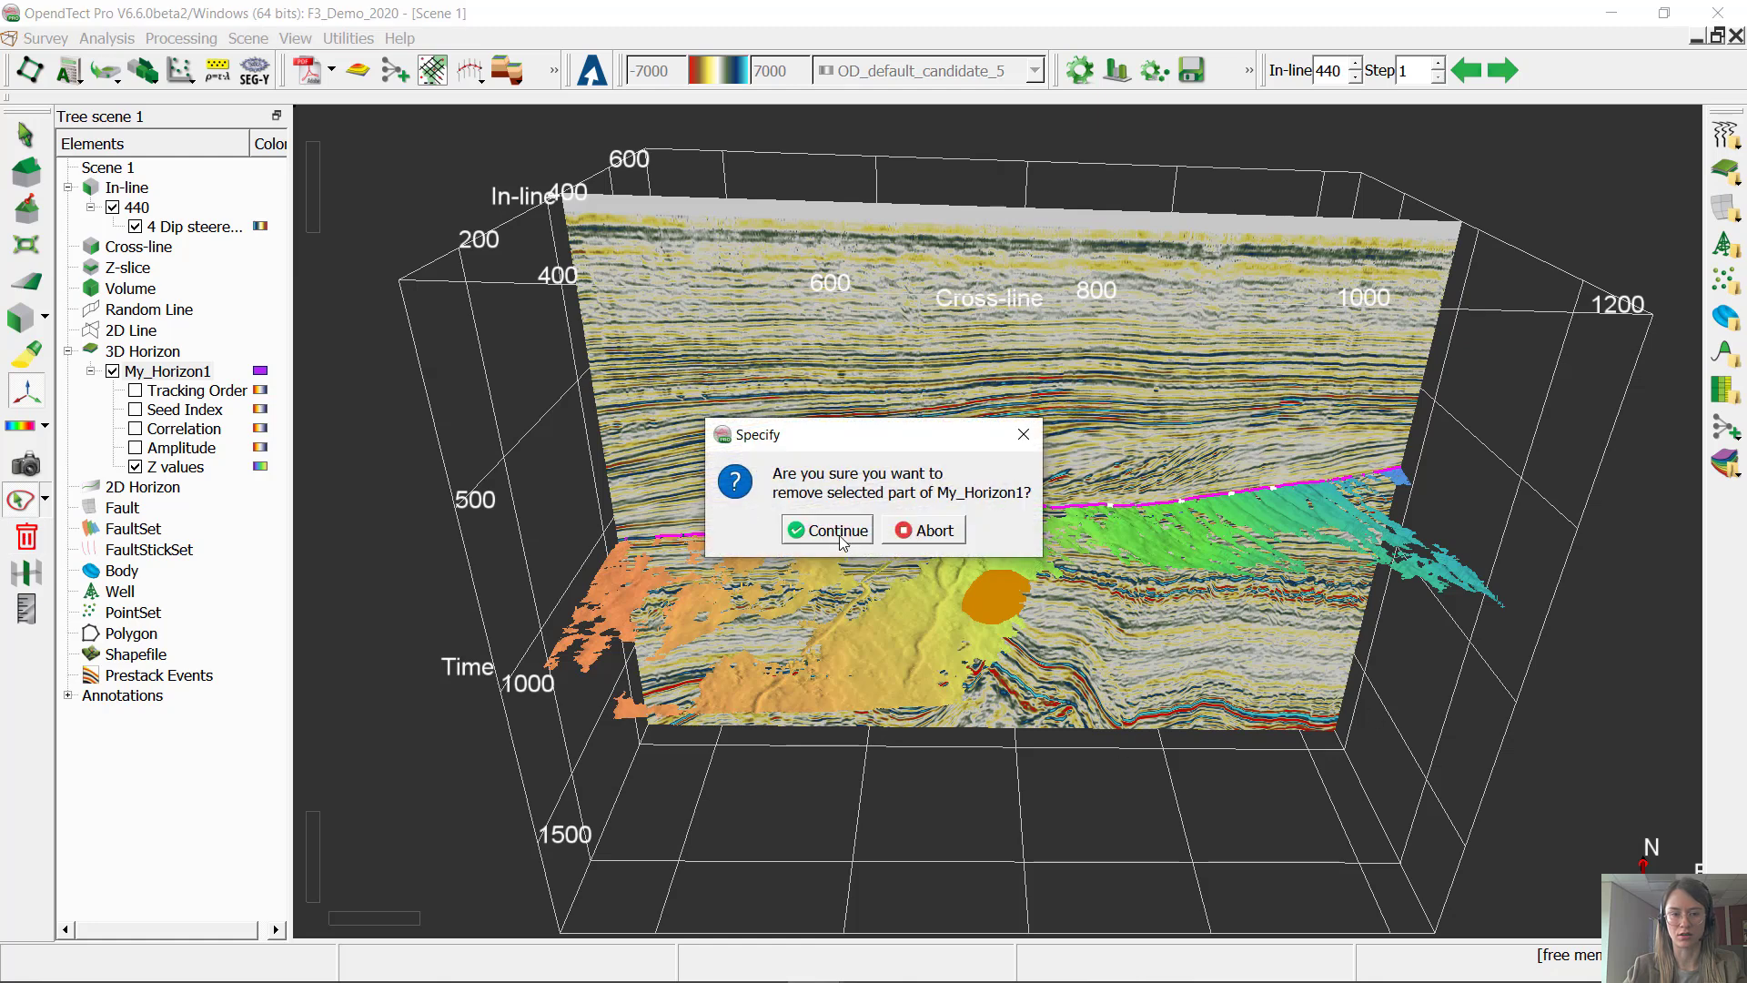
click(842, 533)
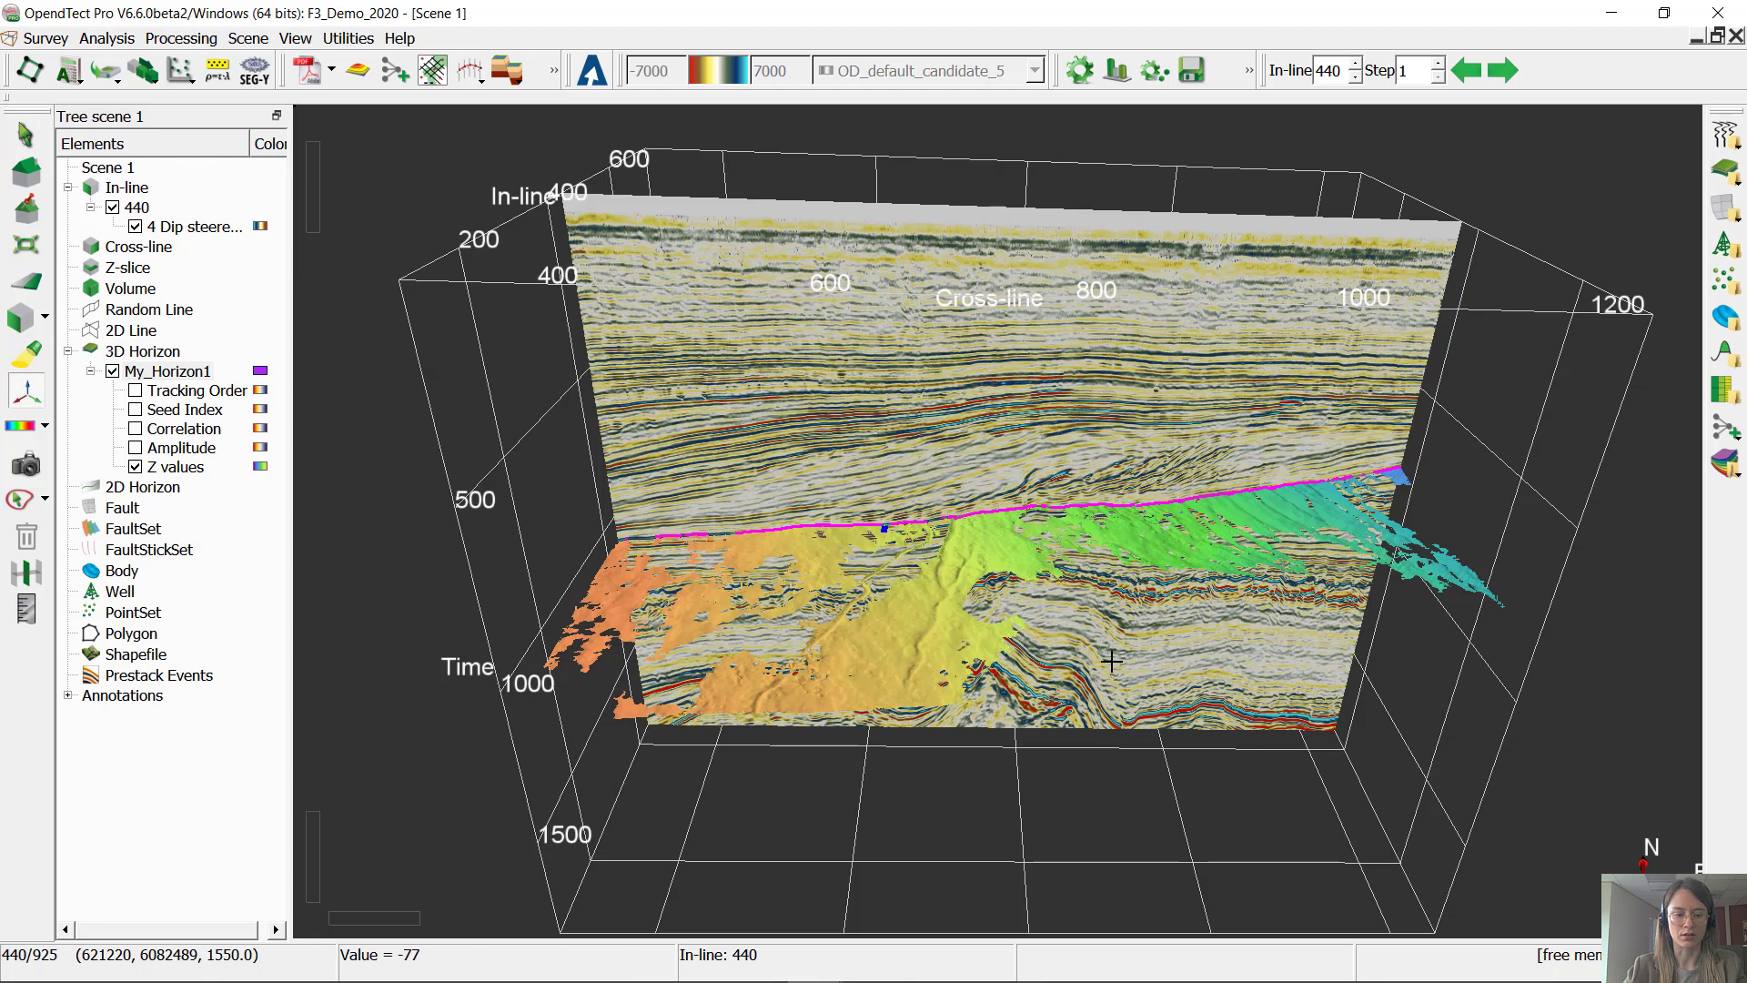
Step: Switch to the other OpendTect Pro window containing the Tracking_History horizon
click(816, 960)
click(939, 857)
click(813, 963)
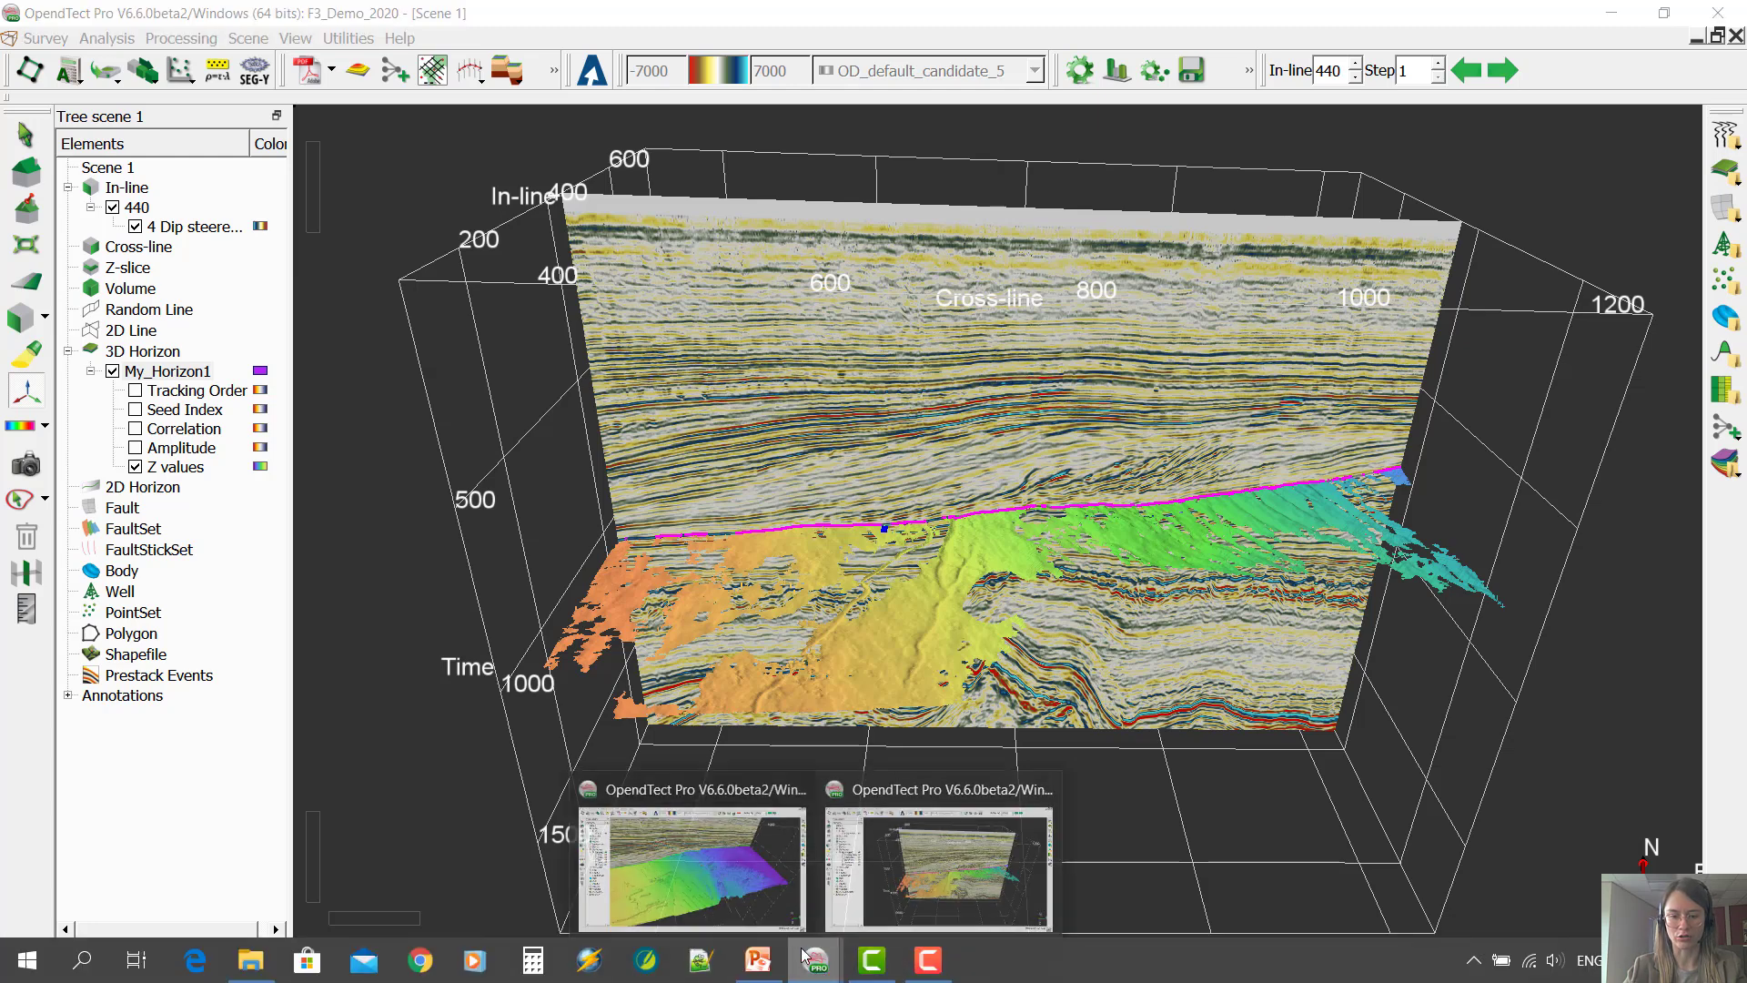
click(692, 874)
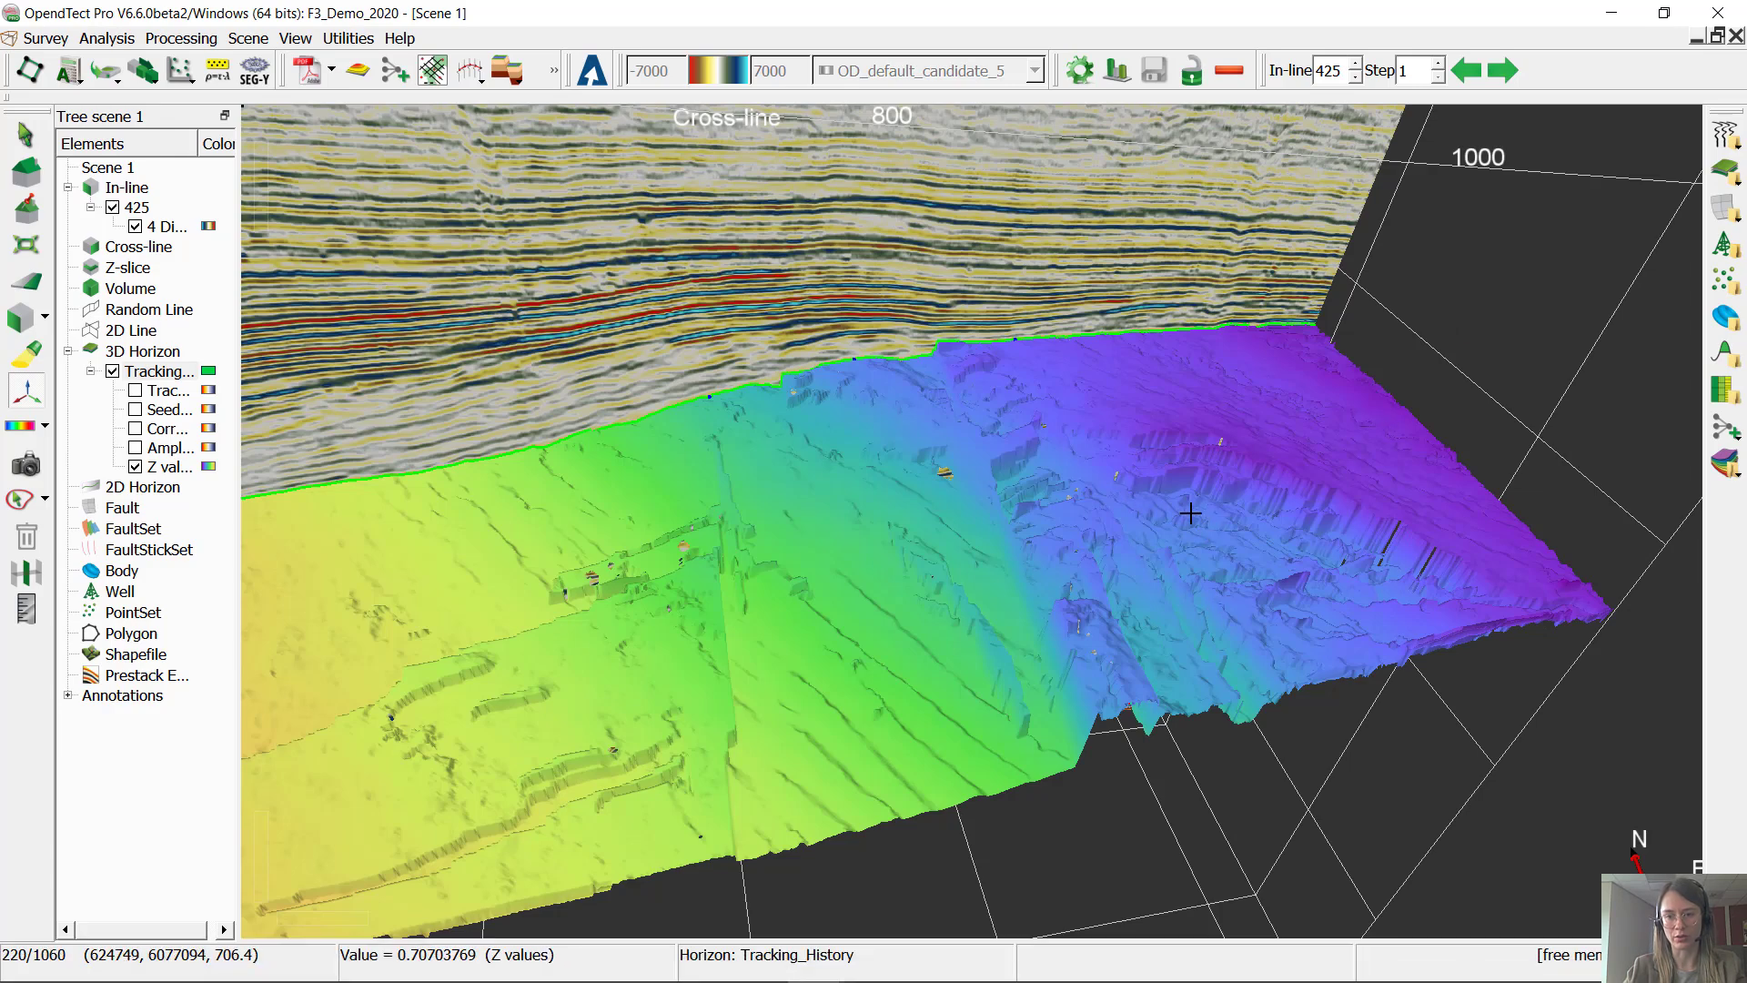
Step: Display the parents path for a point in the blocky blue-purple part of the Tracking_History horizon, around in-line 256, cross-line 1053
scroll(1197, 550, down, 5)
middle_drag(972, 496, 969, 719)
middle_drag(975, 460, 1002, 644)
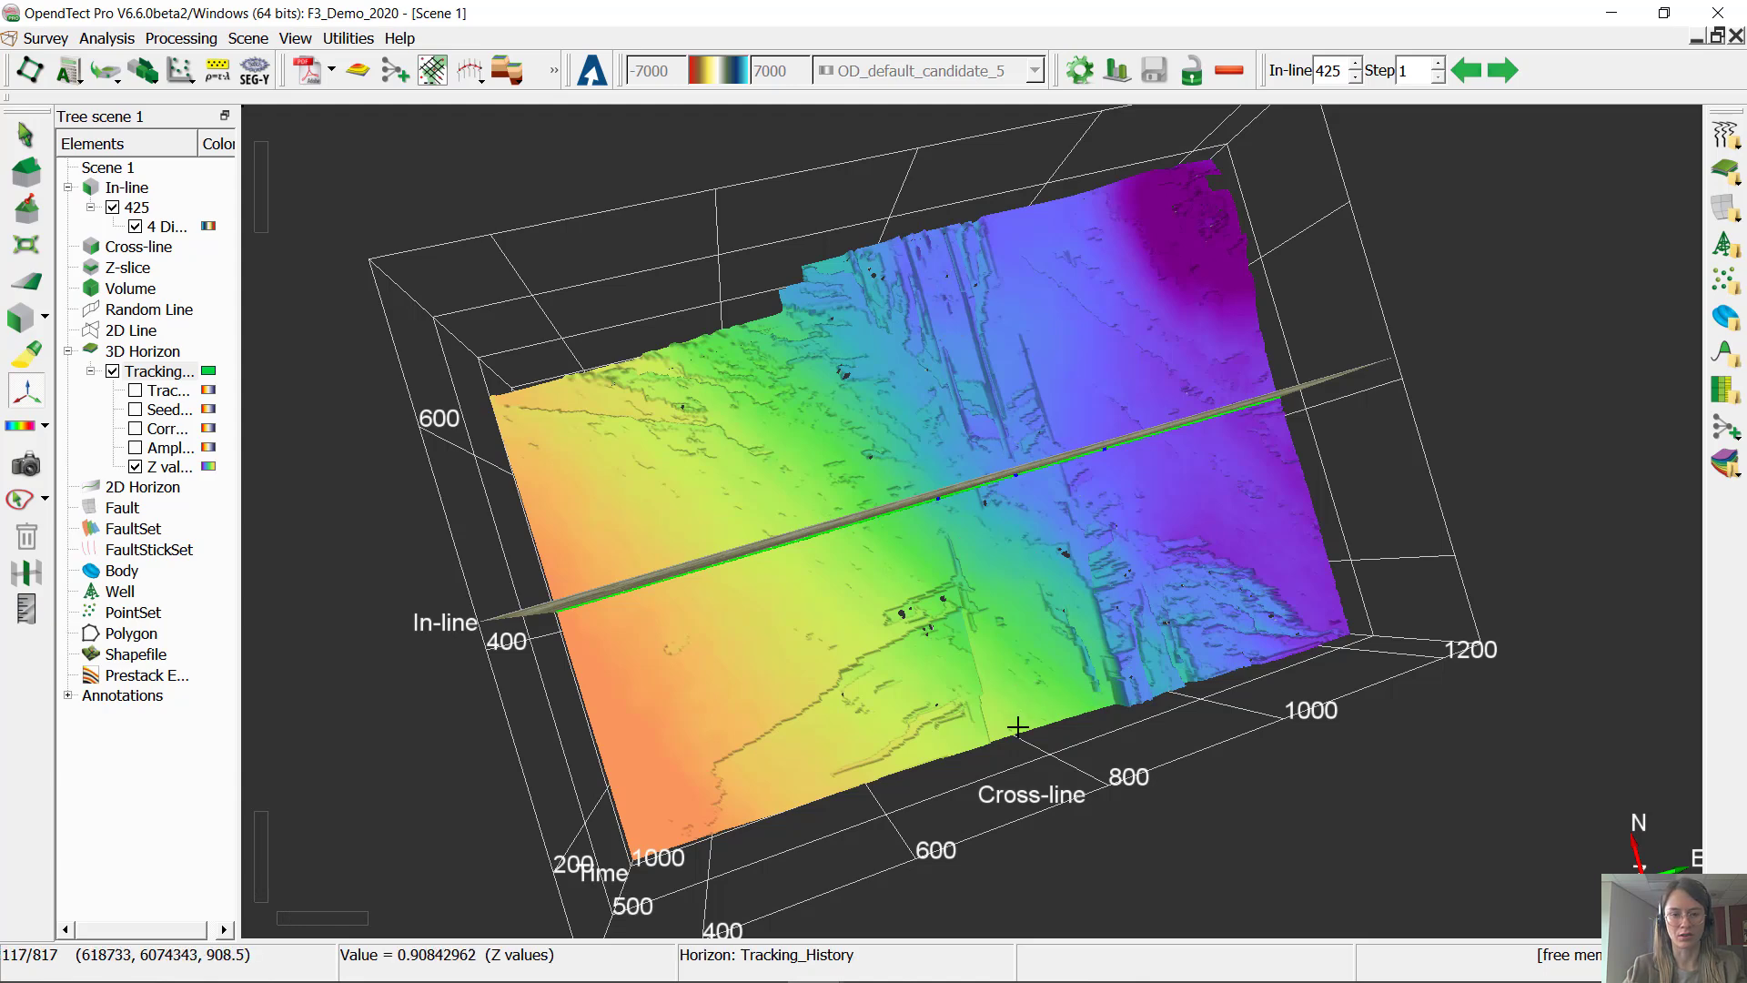
middle_drag(977, 728, 975, 537)
scroll(975, 537, up, 5)
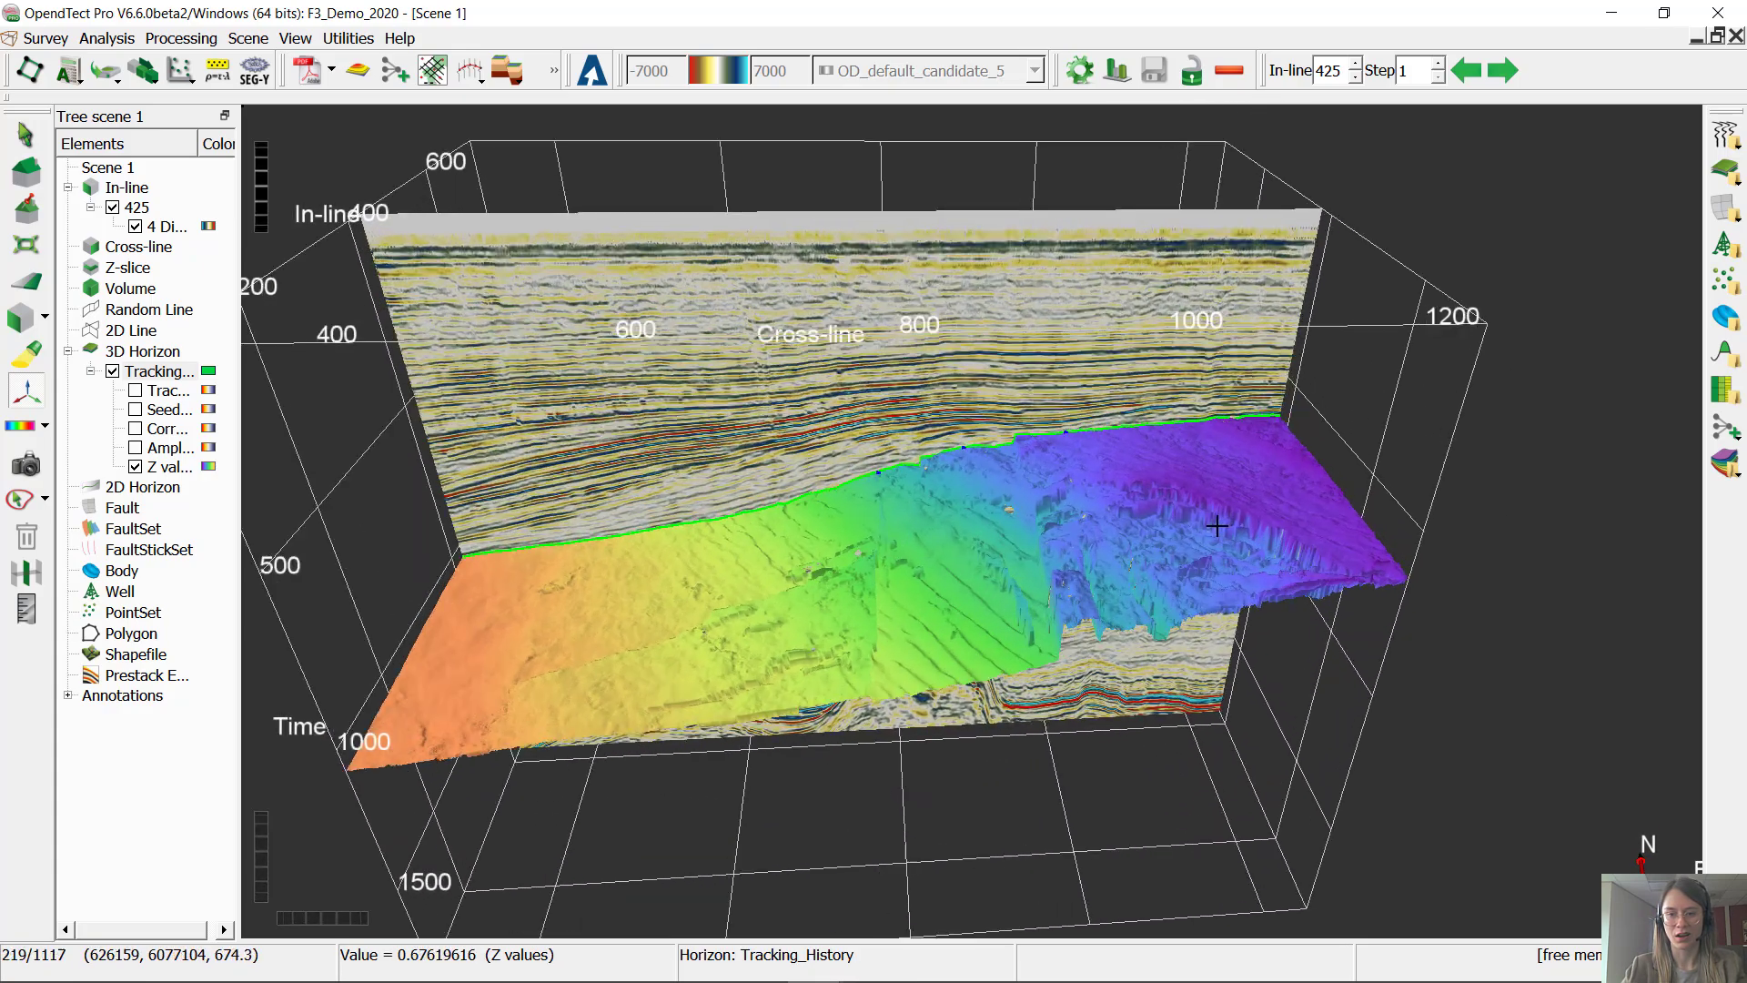
scroll(1159, 496, up, 1)
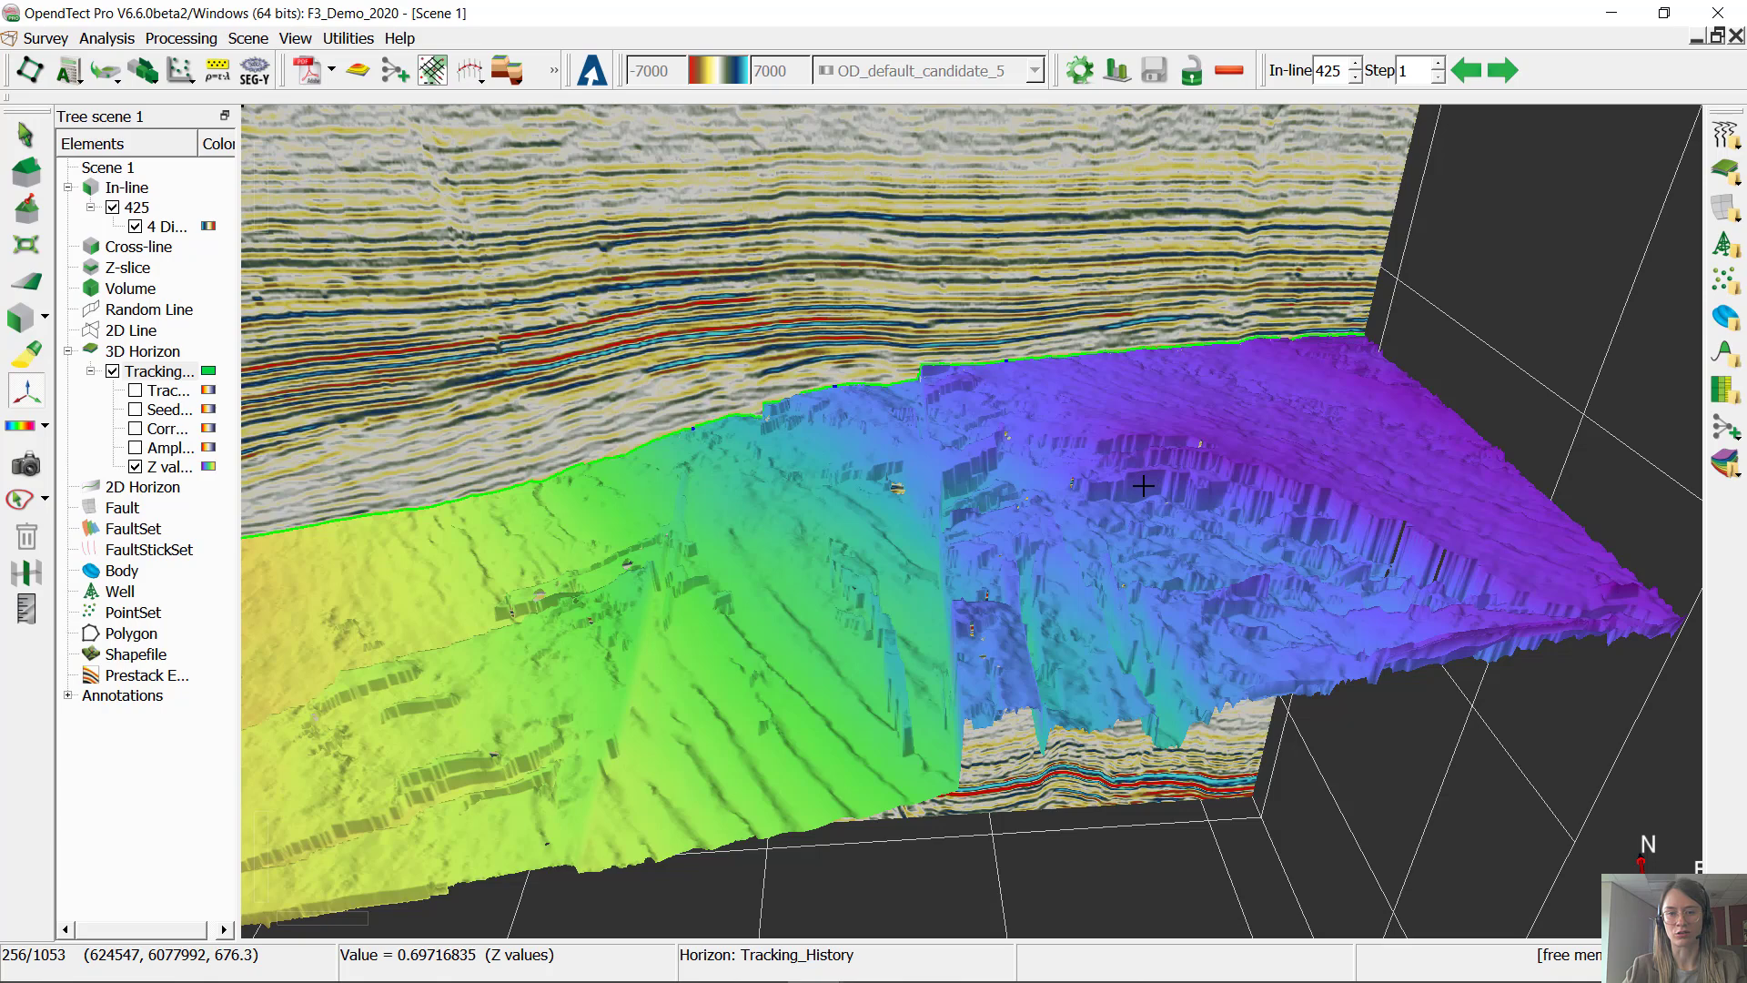
right_click(1142, 486)
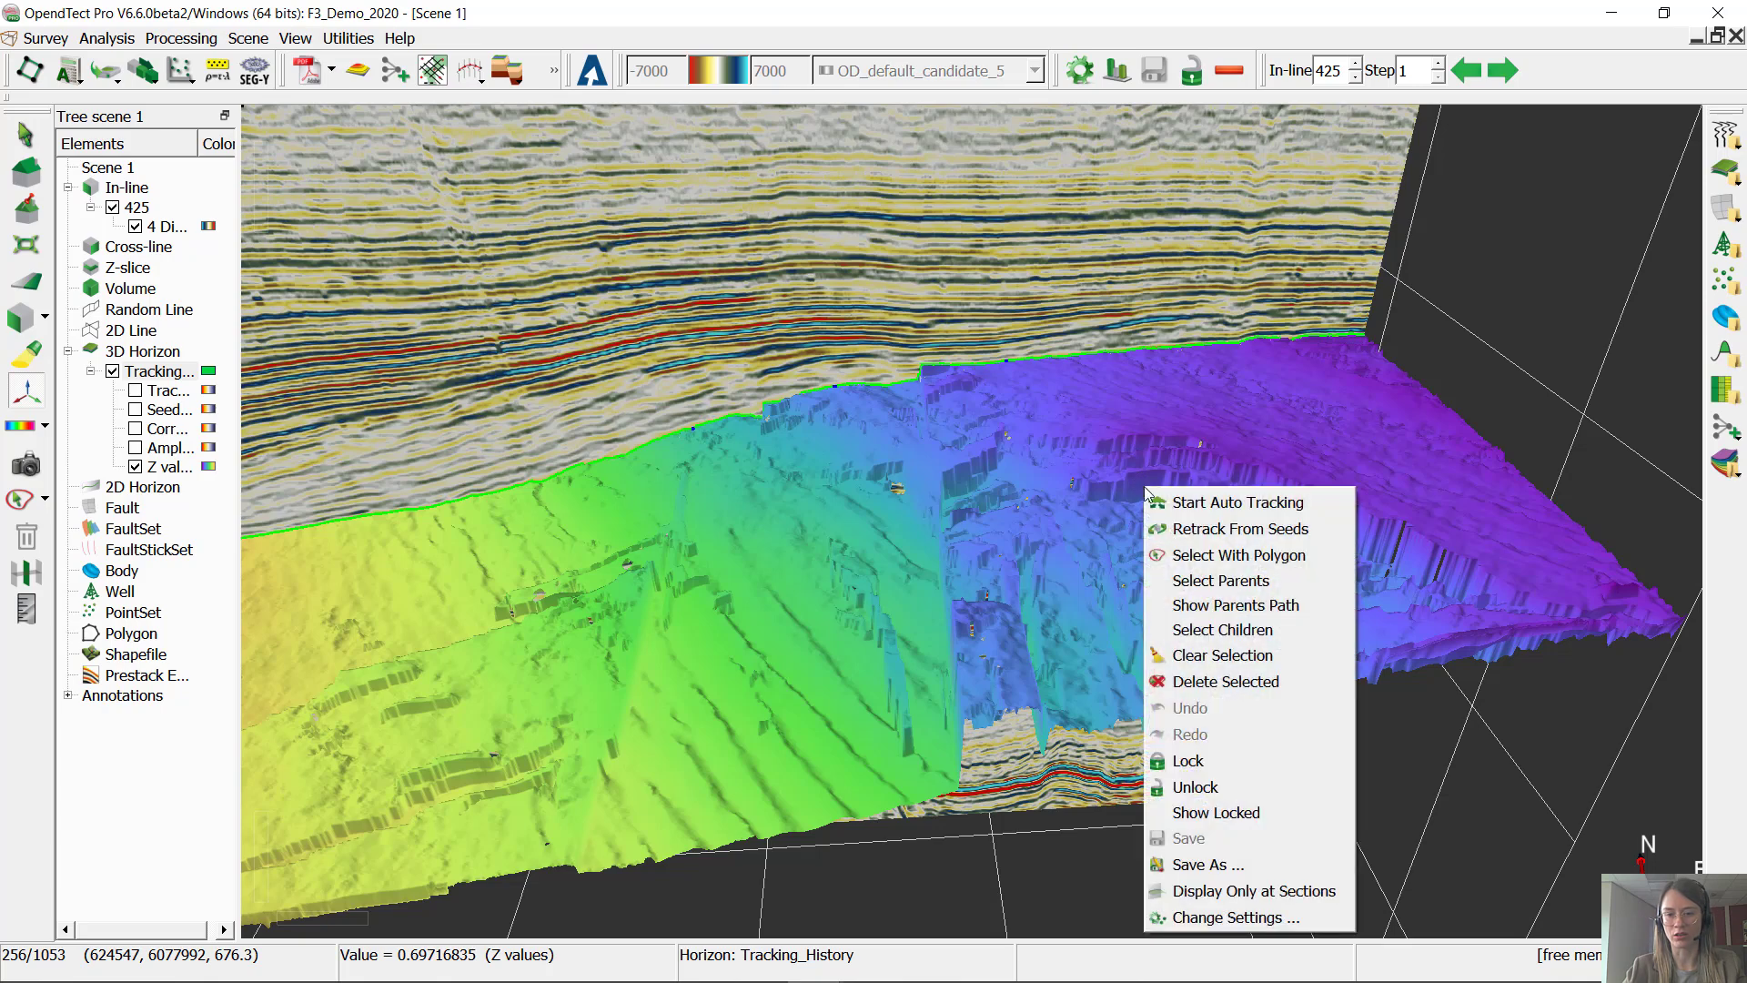
click(1244, 605)
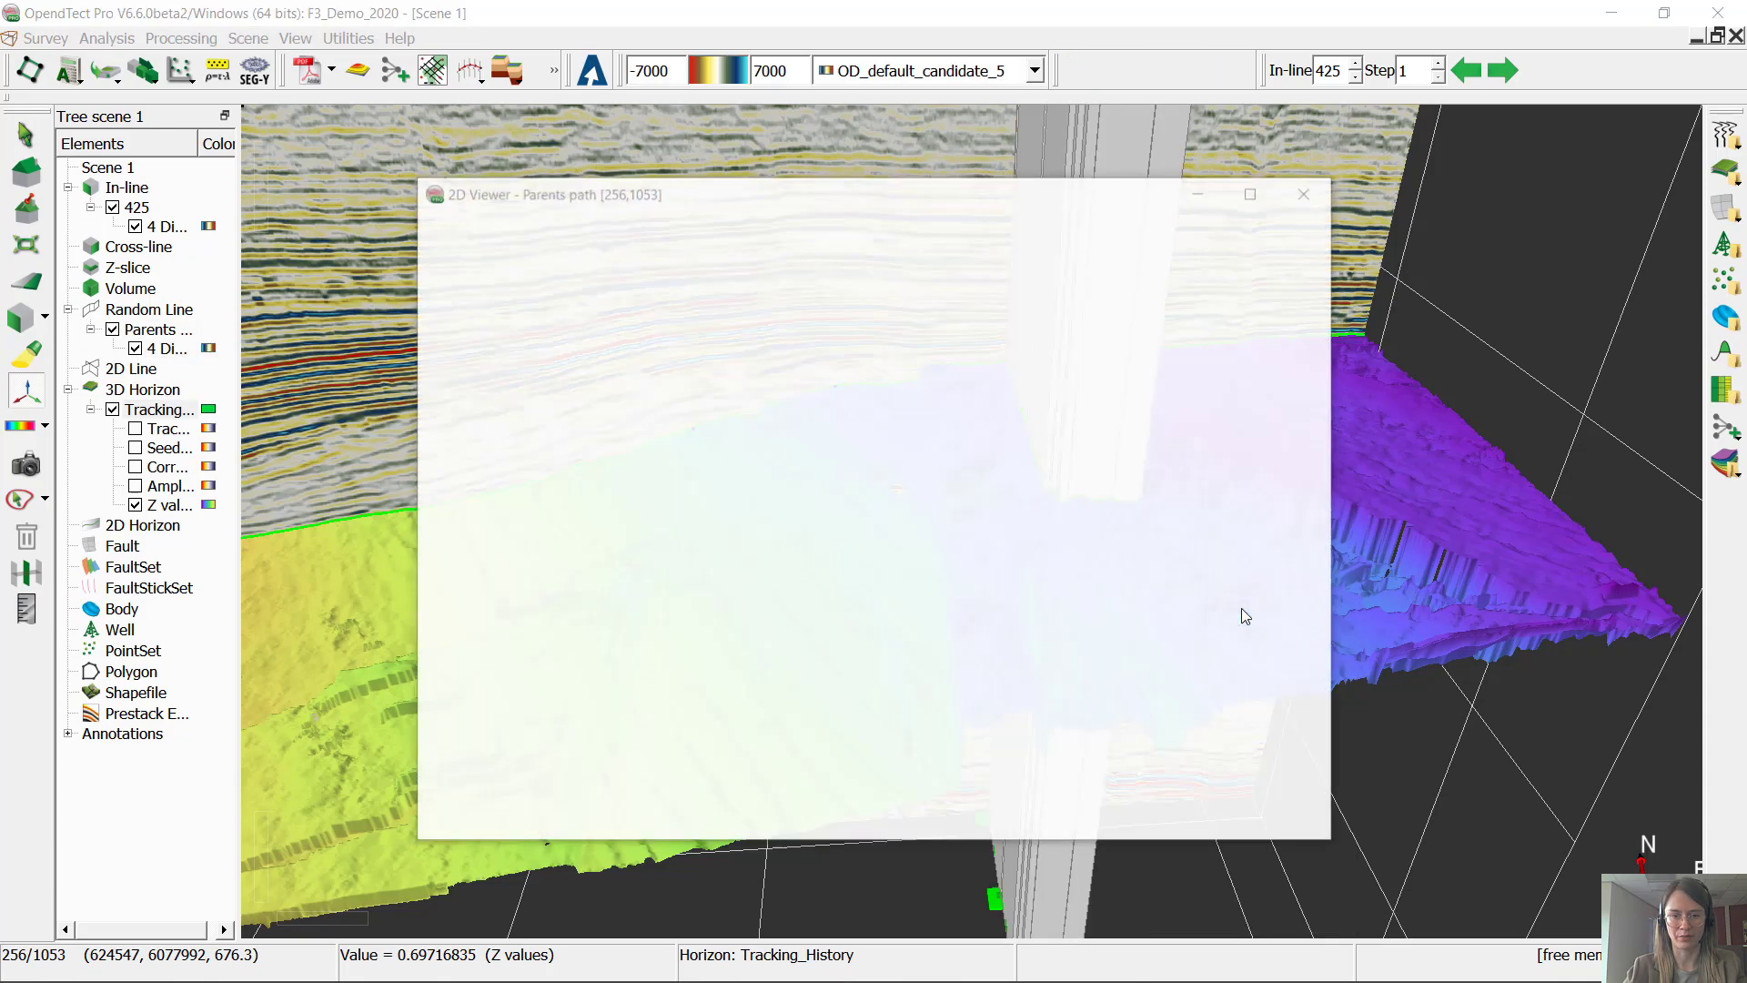
right_click(1243, 614)
key(Escape)
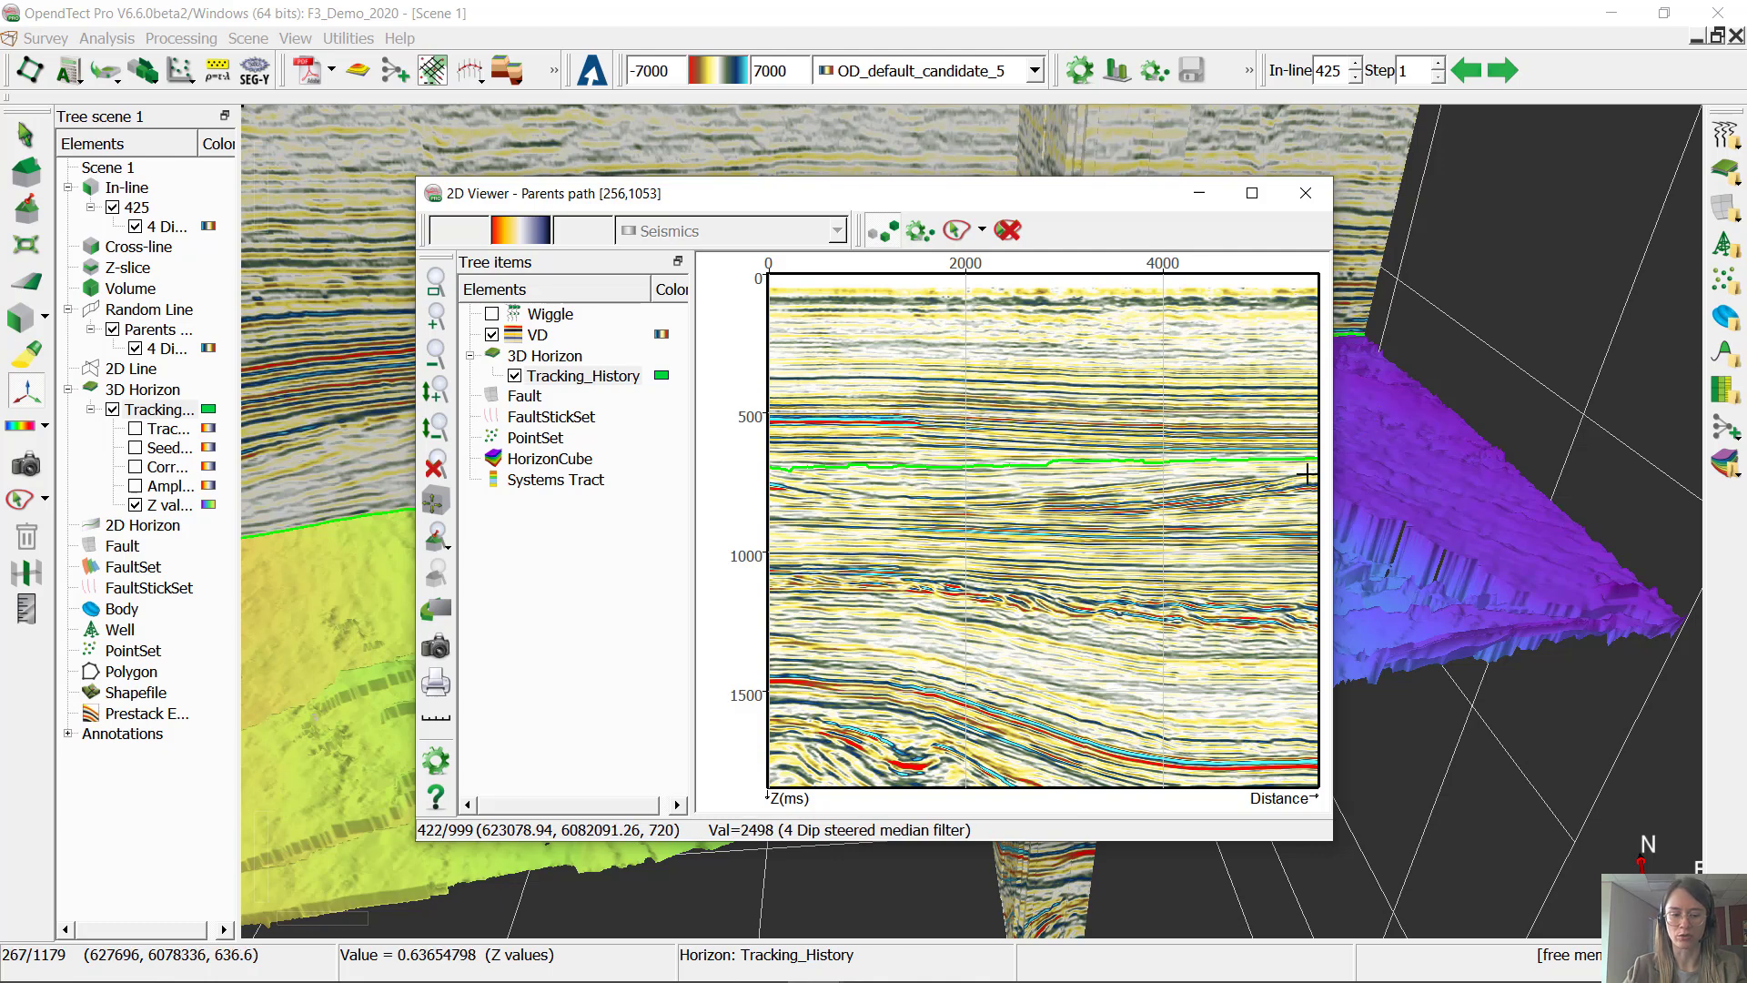
Step: Enlarge the Parents path 2D viewer and examine how Tracking_History follows the seismic events along the path
double_click(1097, 202)
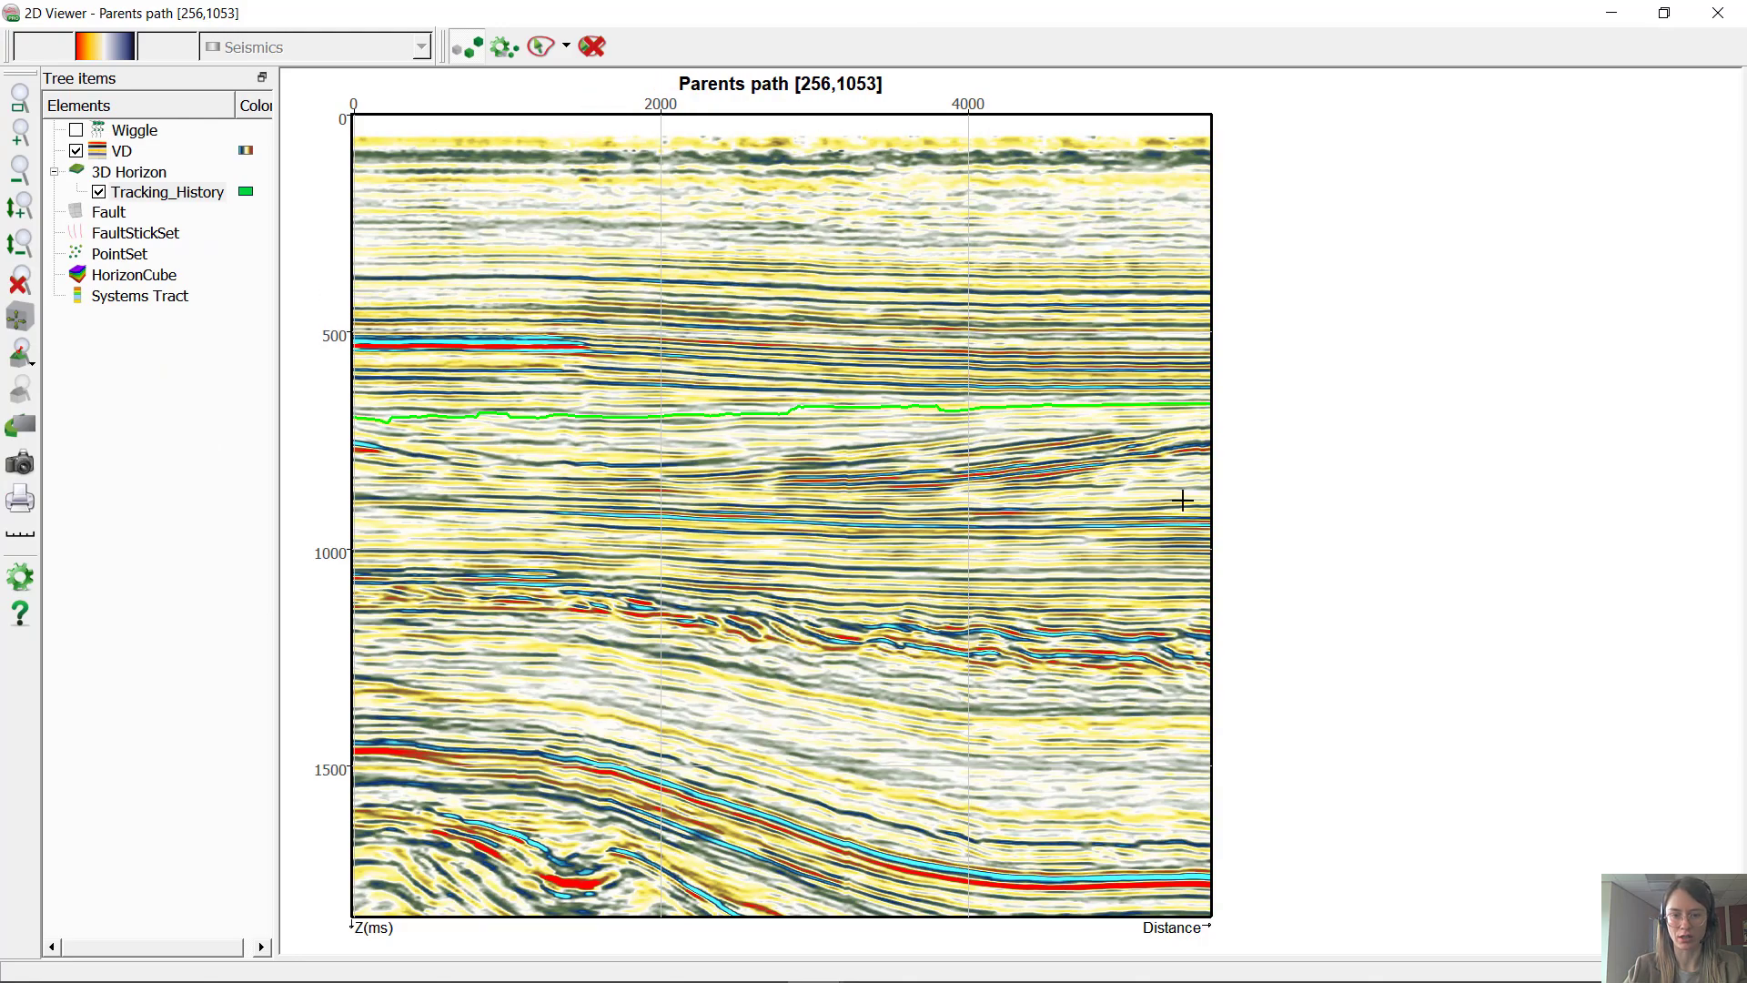
scroll(865, 422, up, 1)
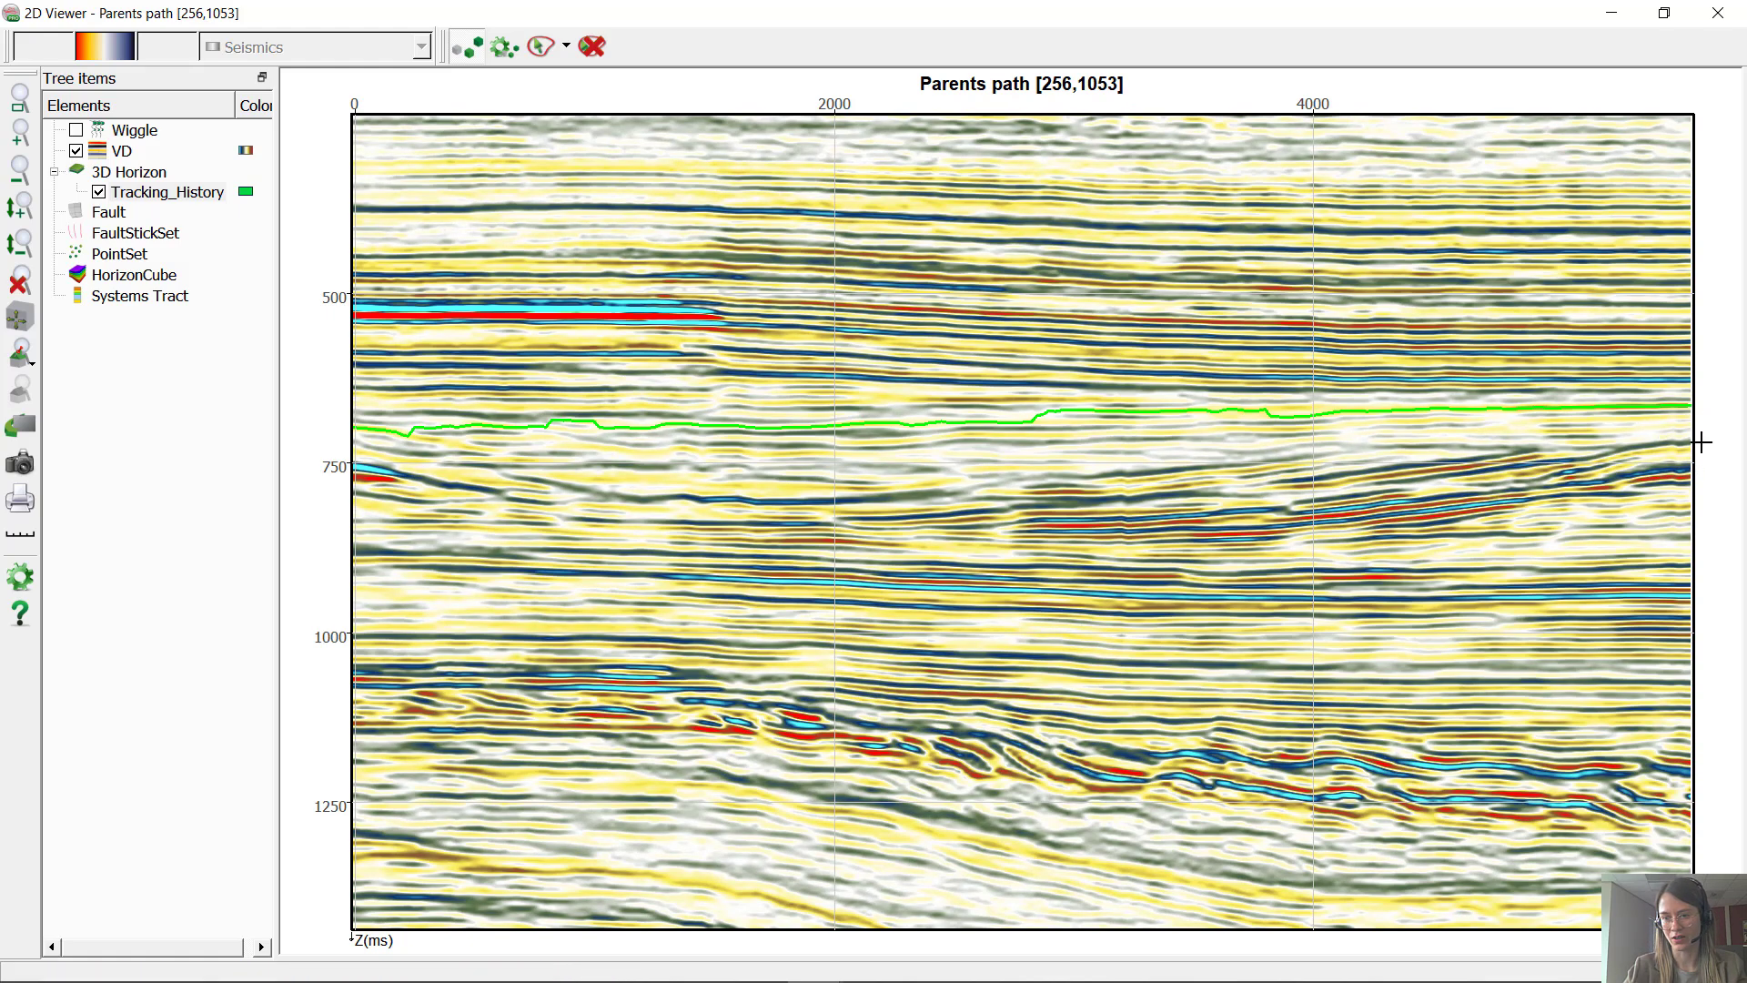
scroll(1674, 455, down, 1)
scroll(1334, 418, up, 1)
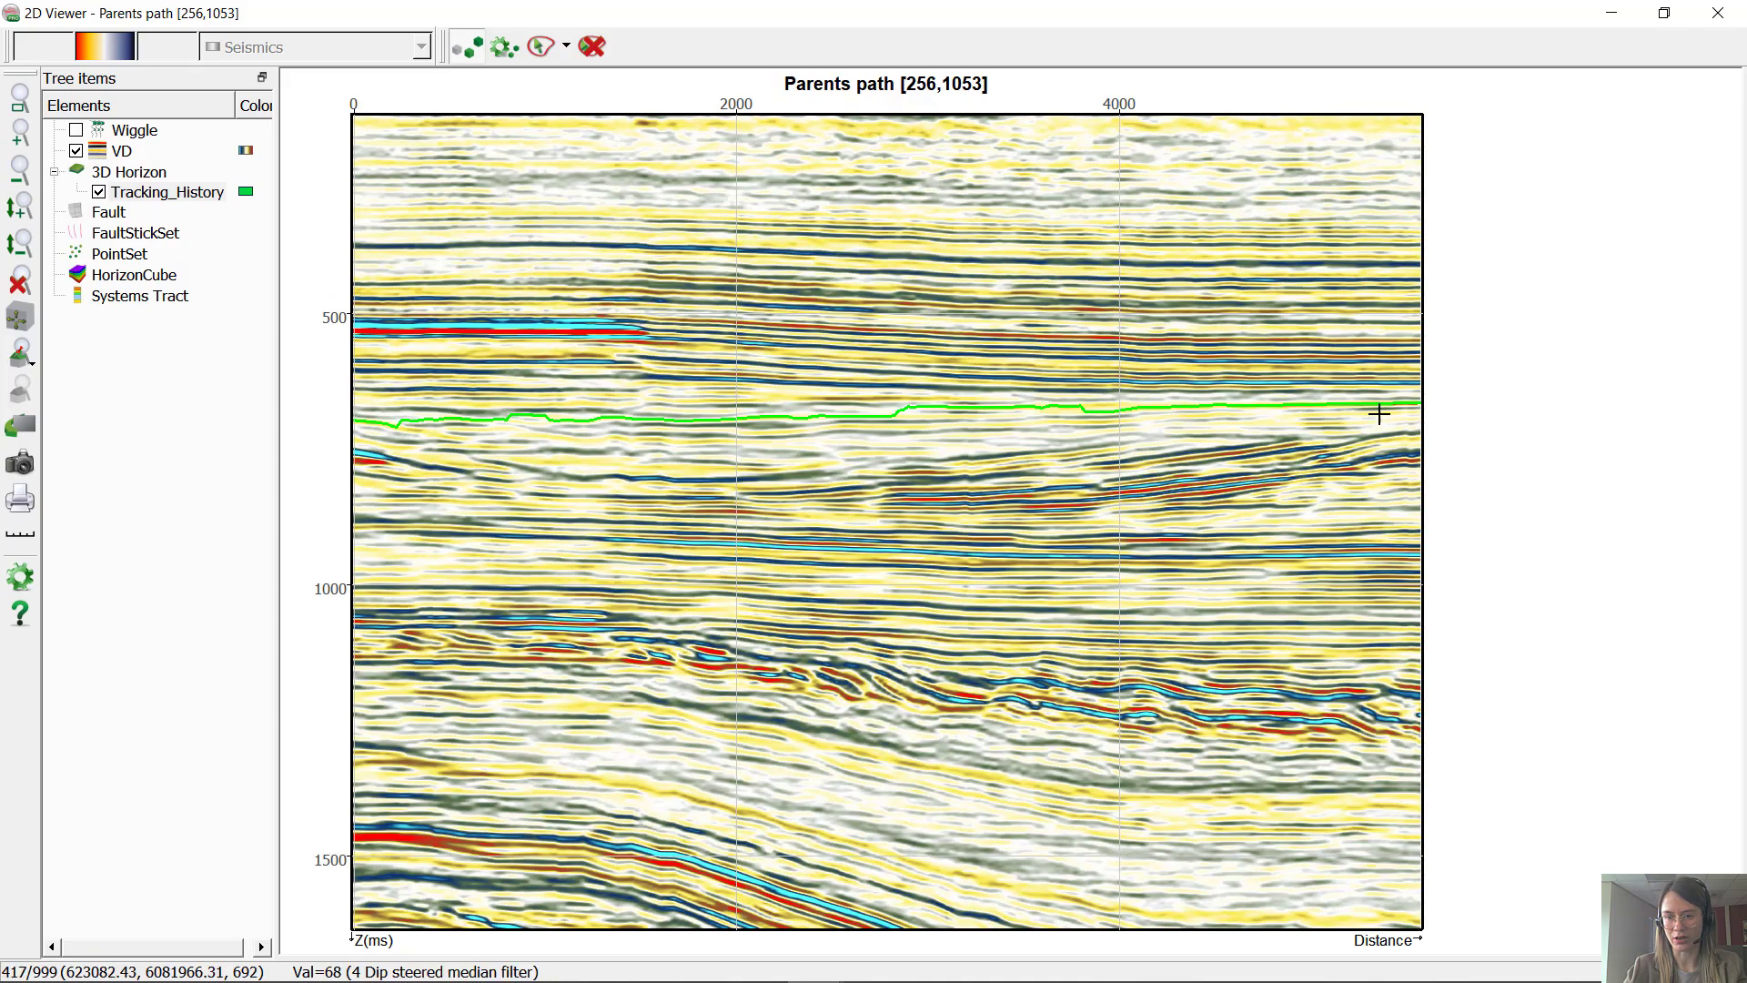
scroll(1380, 405, up, 1)
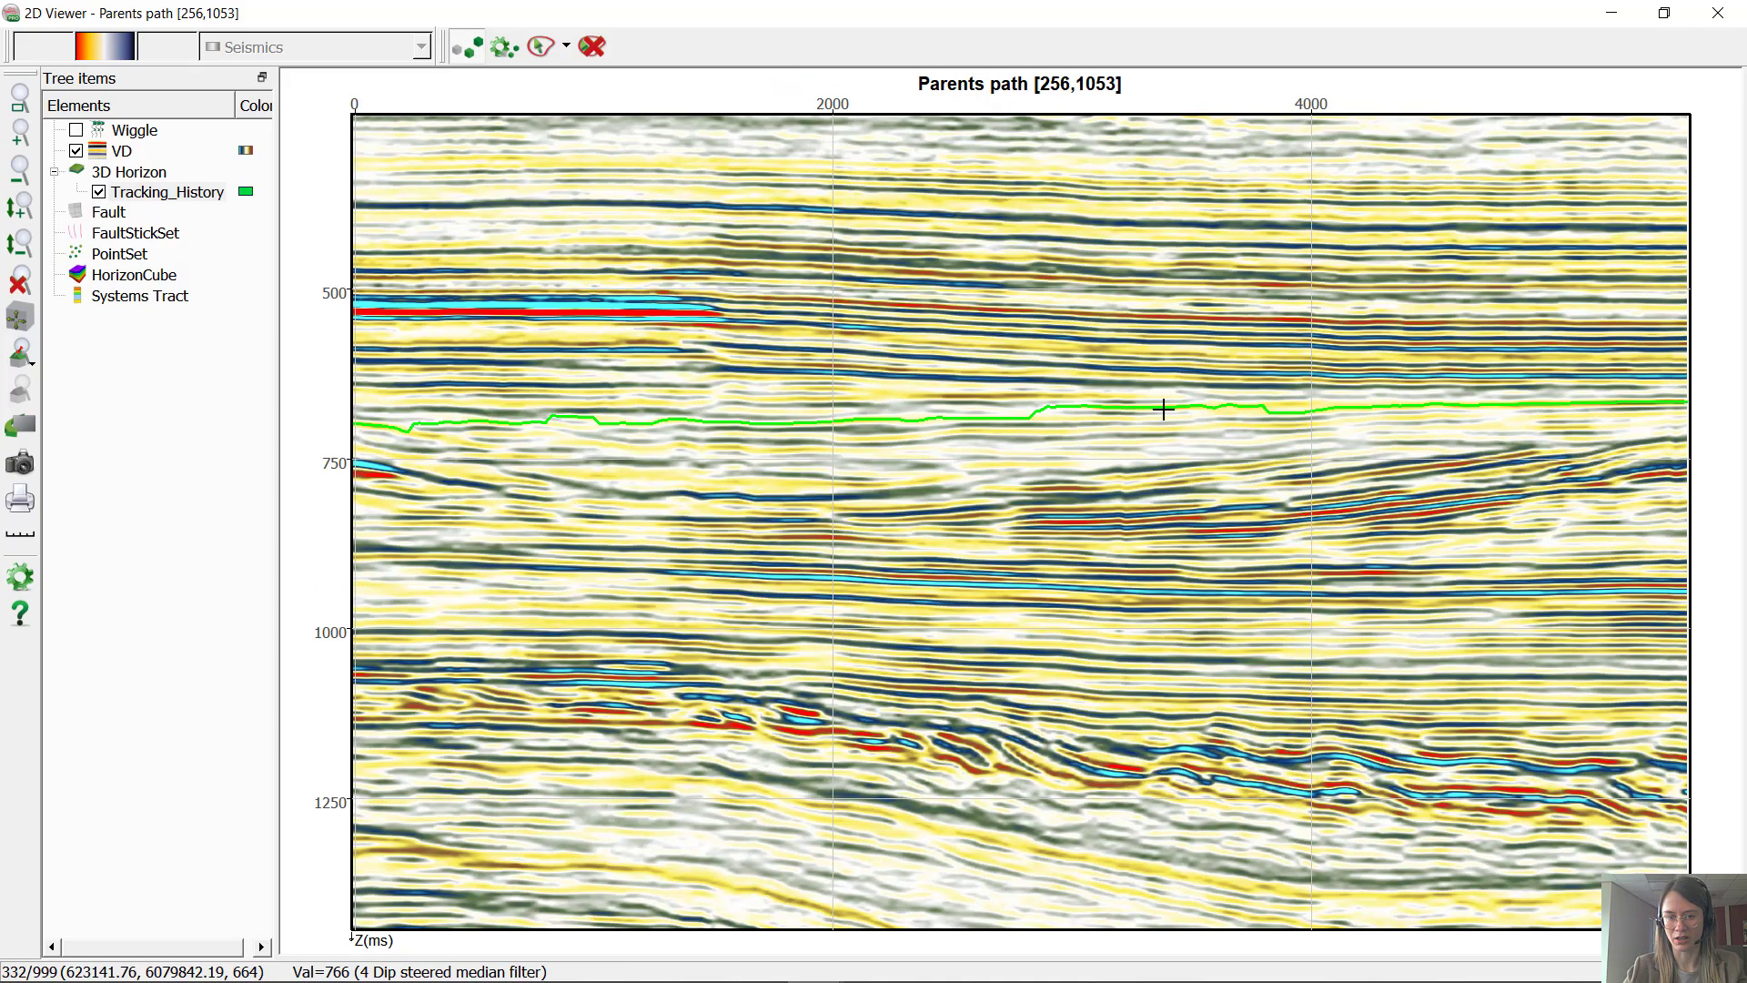
scroll(1126, 406, up, 1)
scroll(1201, 413, up, 1)
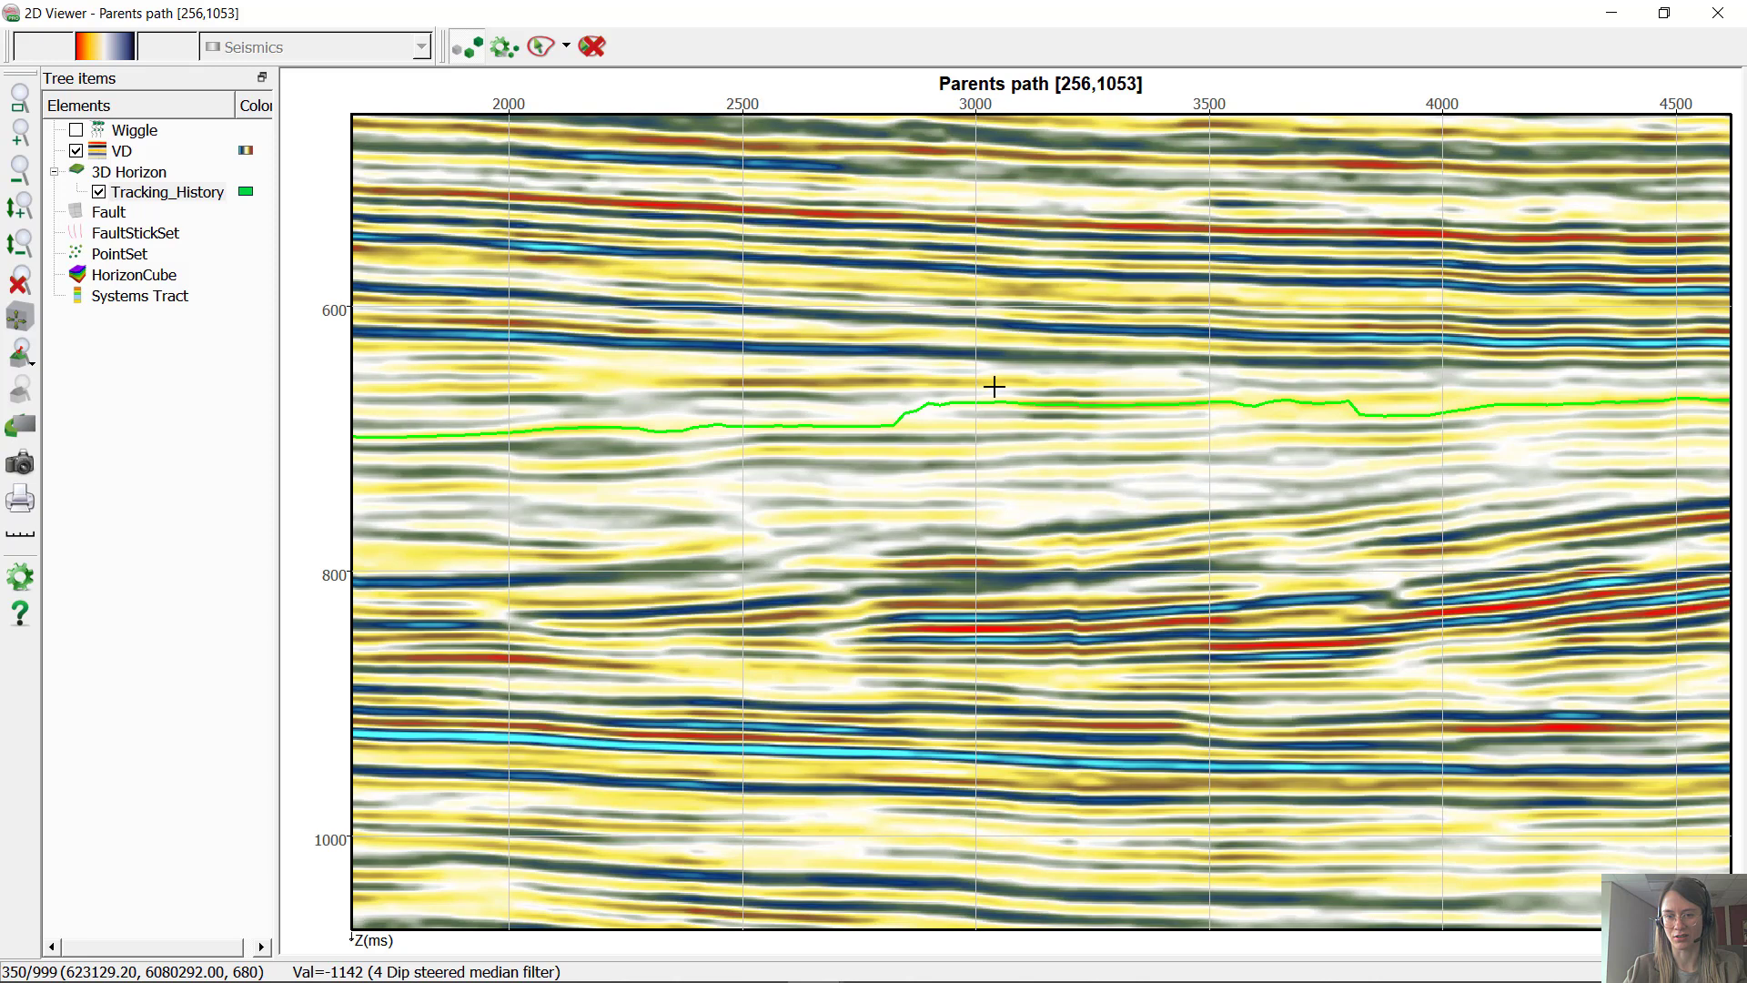
Step: Select the children of the Tracking_History point just past the upward jump on the parents path, and return to the 3D scene
right_click(1149, 409)
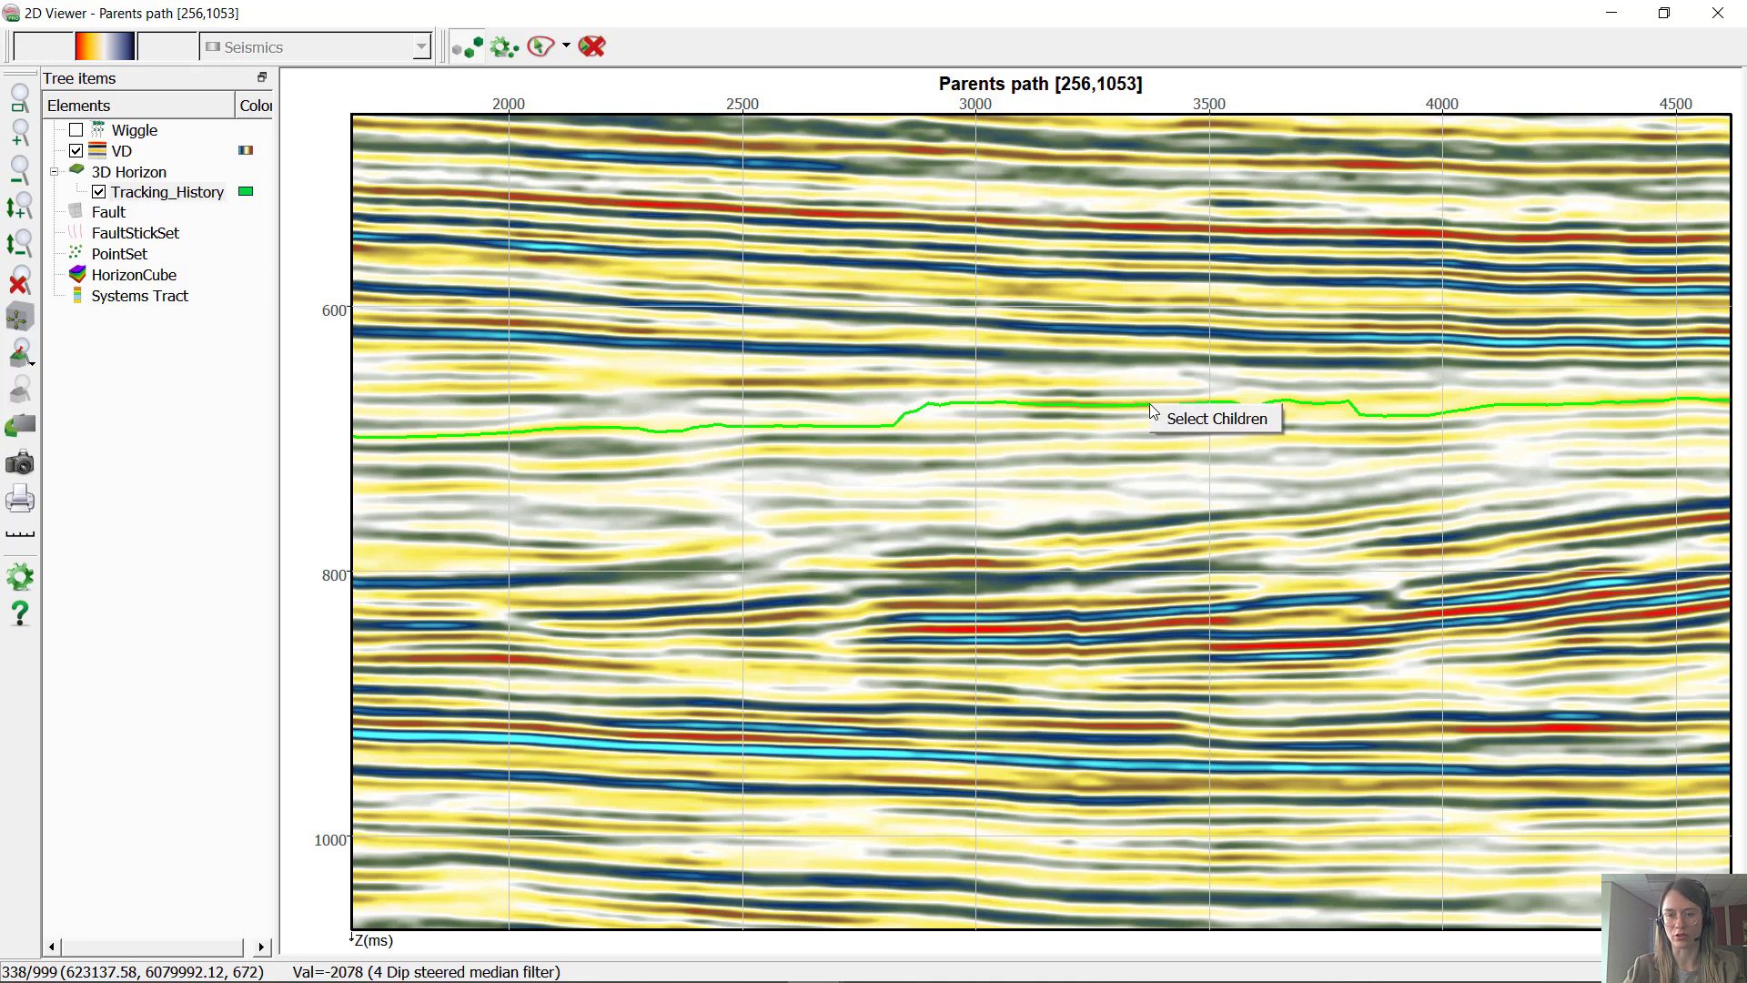
click(1205, 424)
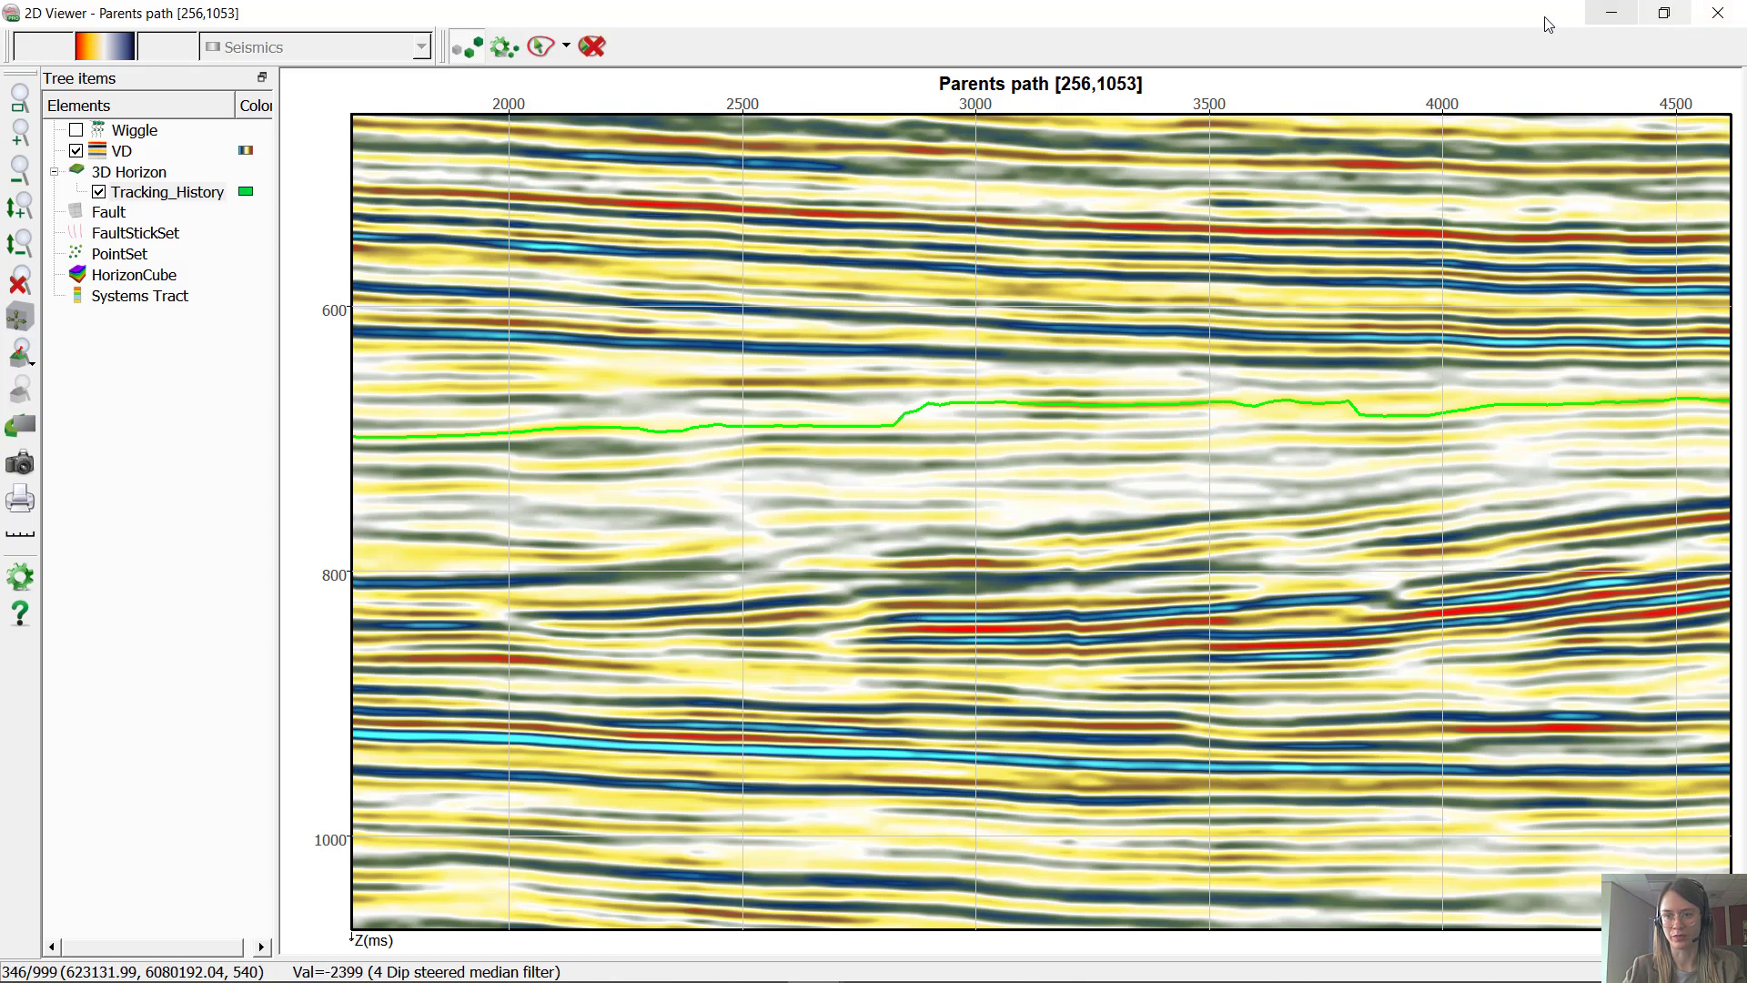
click(1664, 12)
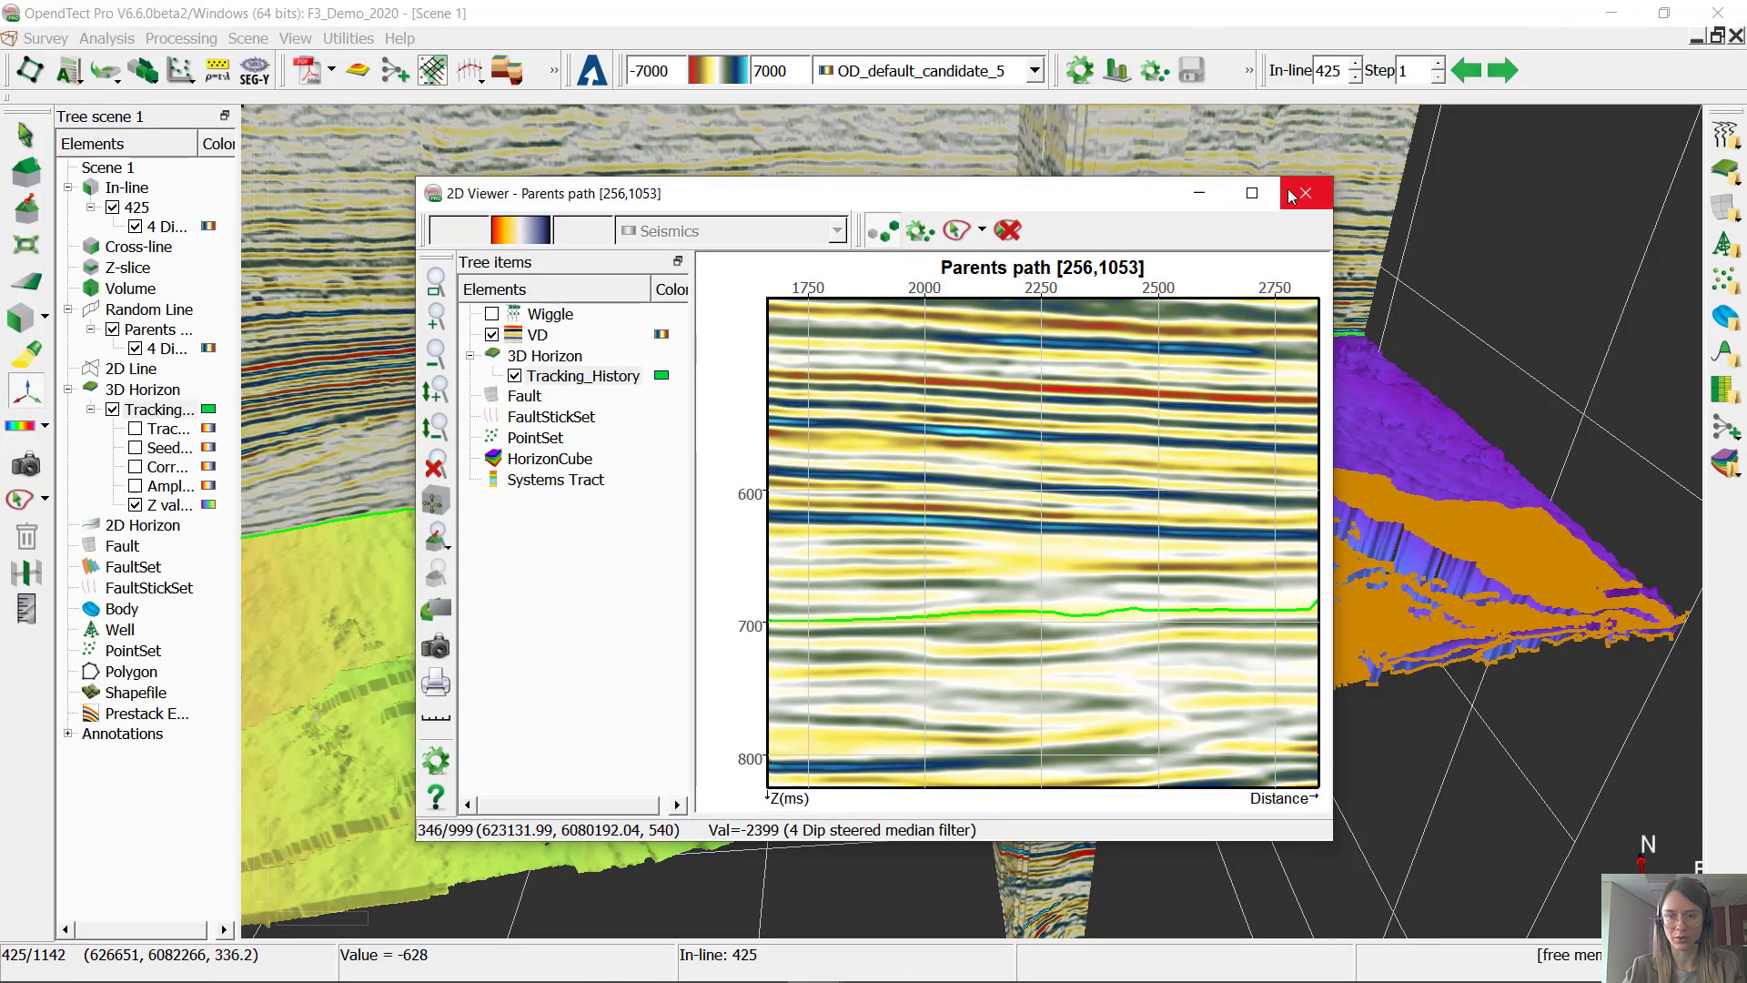
click(1198, 194)
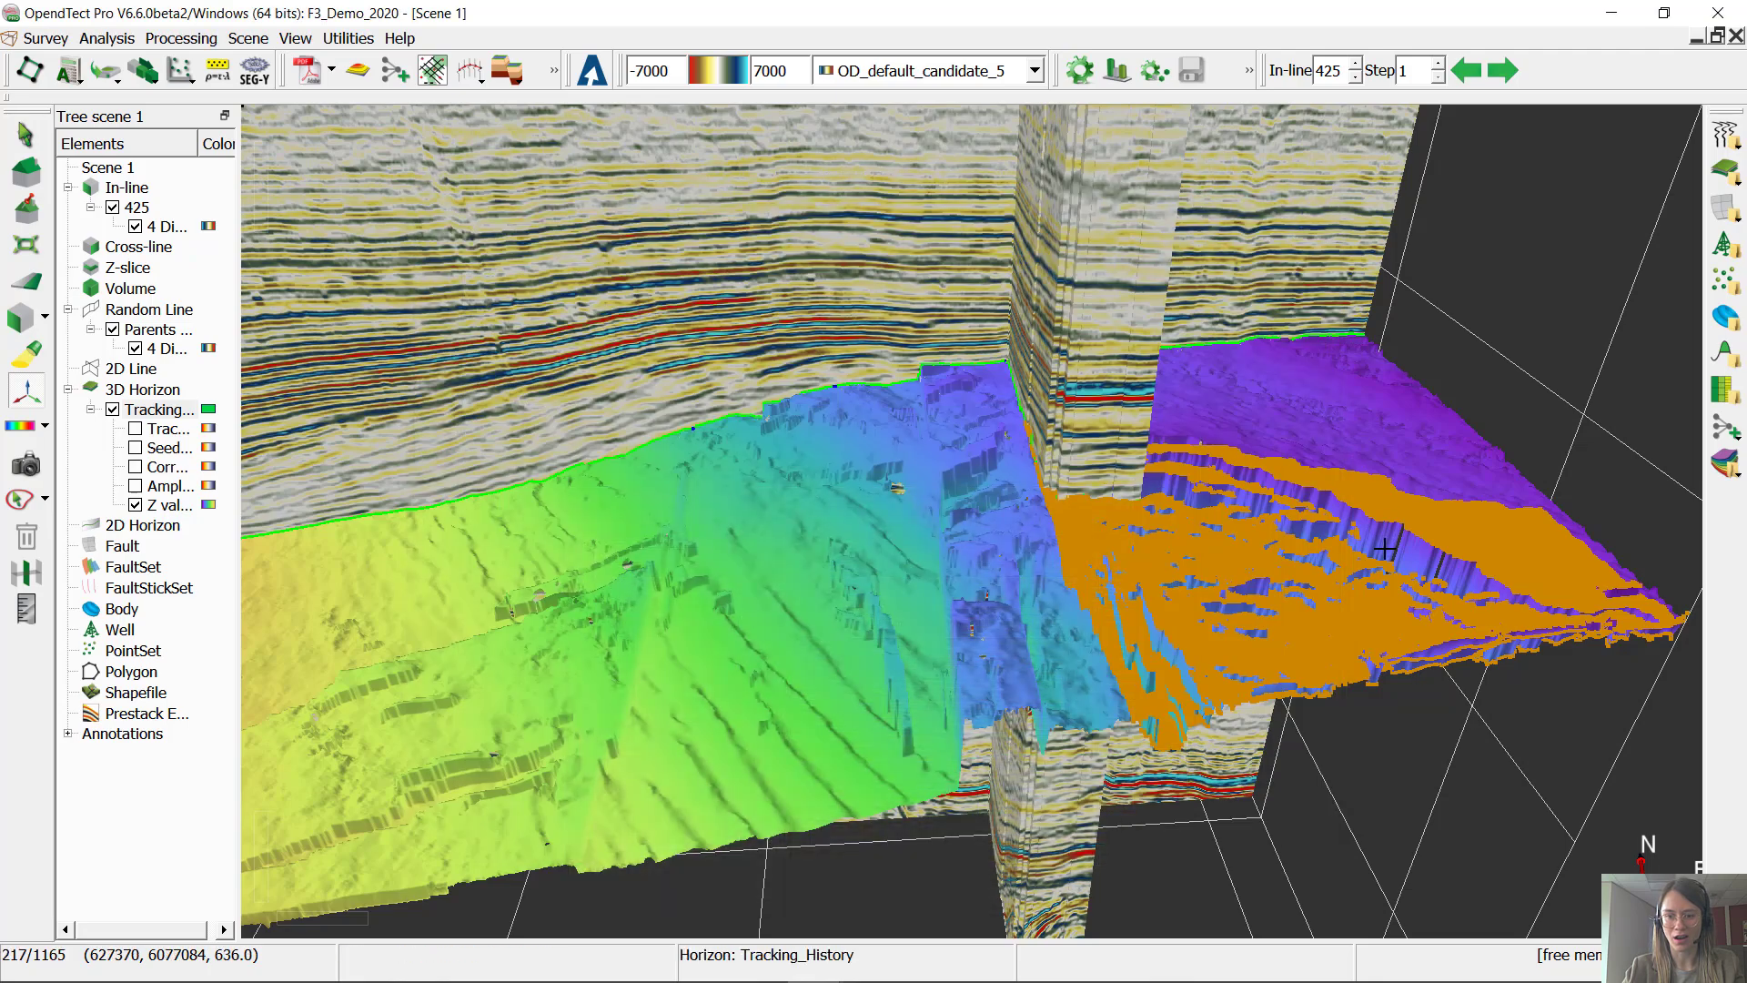
scroll(1279, 596, down, 2)
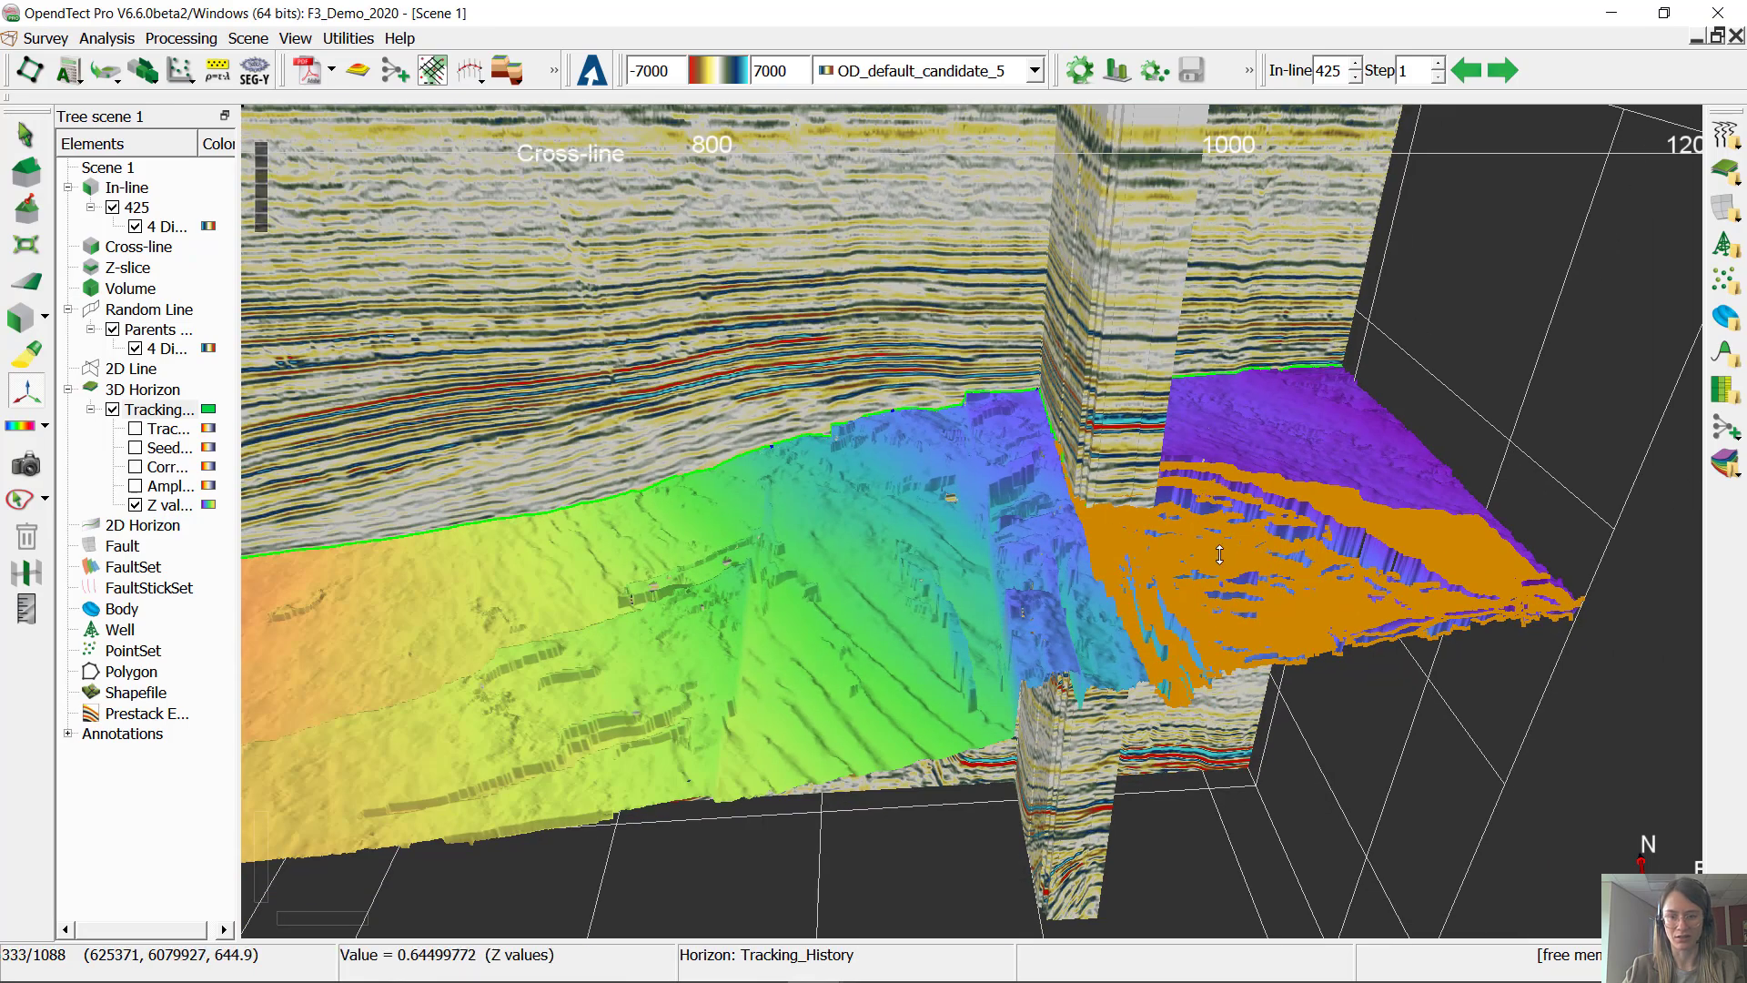
Step: Delete the selected mistracked children of the Tracking_History horizon
scroll(1183, 474, up, 3)
scroll(1170, 418, down, 2)
drag(1170, 417, 795, 616)
scroll(1228, 655, down, 5)
middle_drag(1251, 701, 1304, 558)
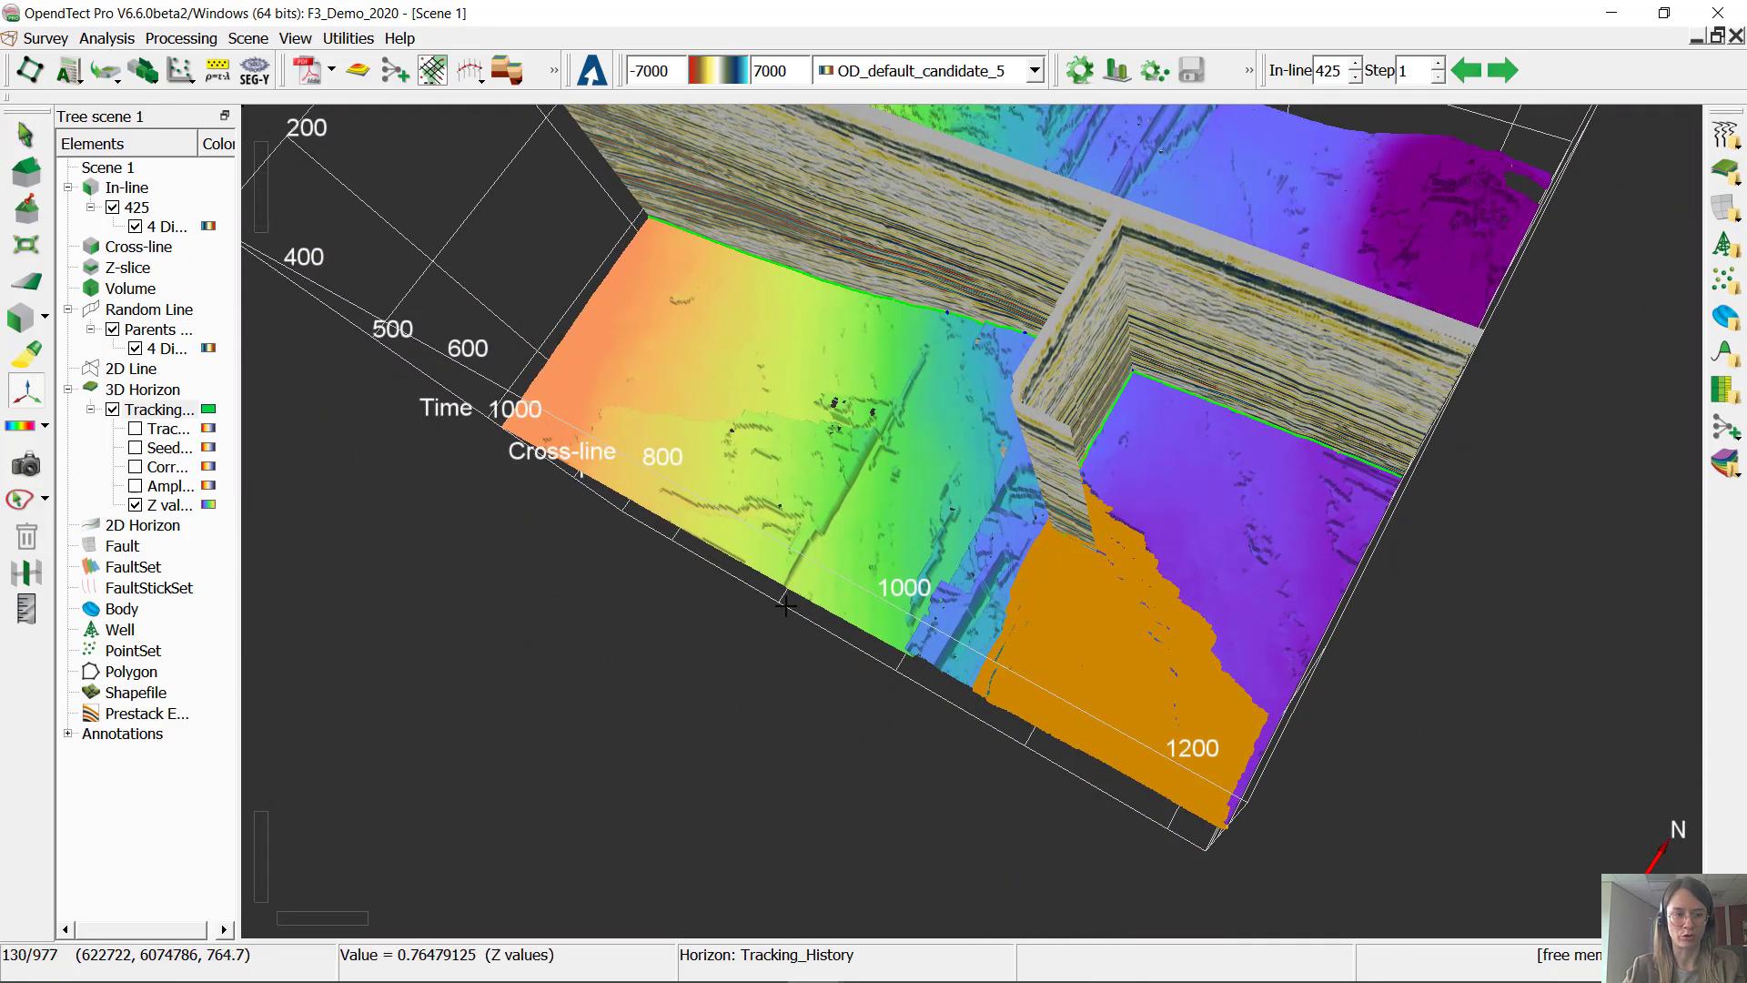
right_click(1065, 588)
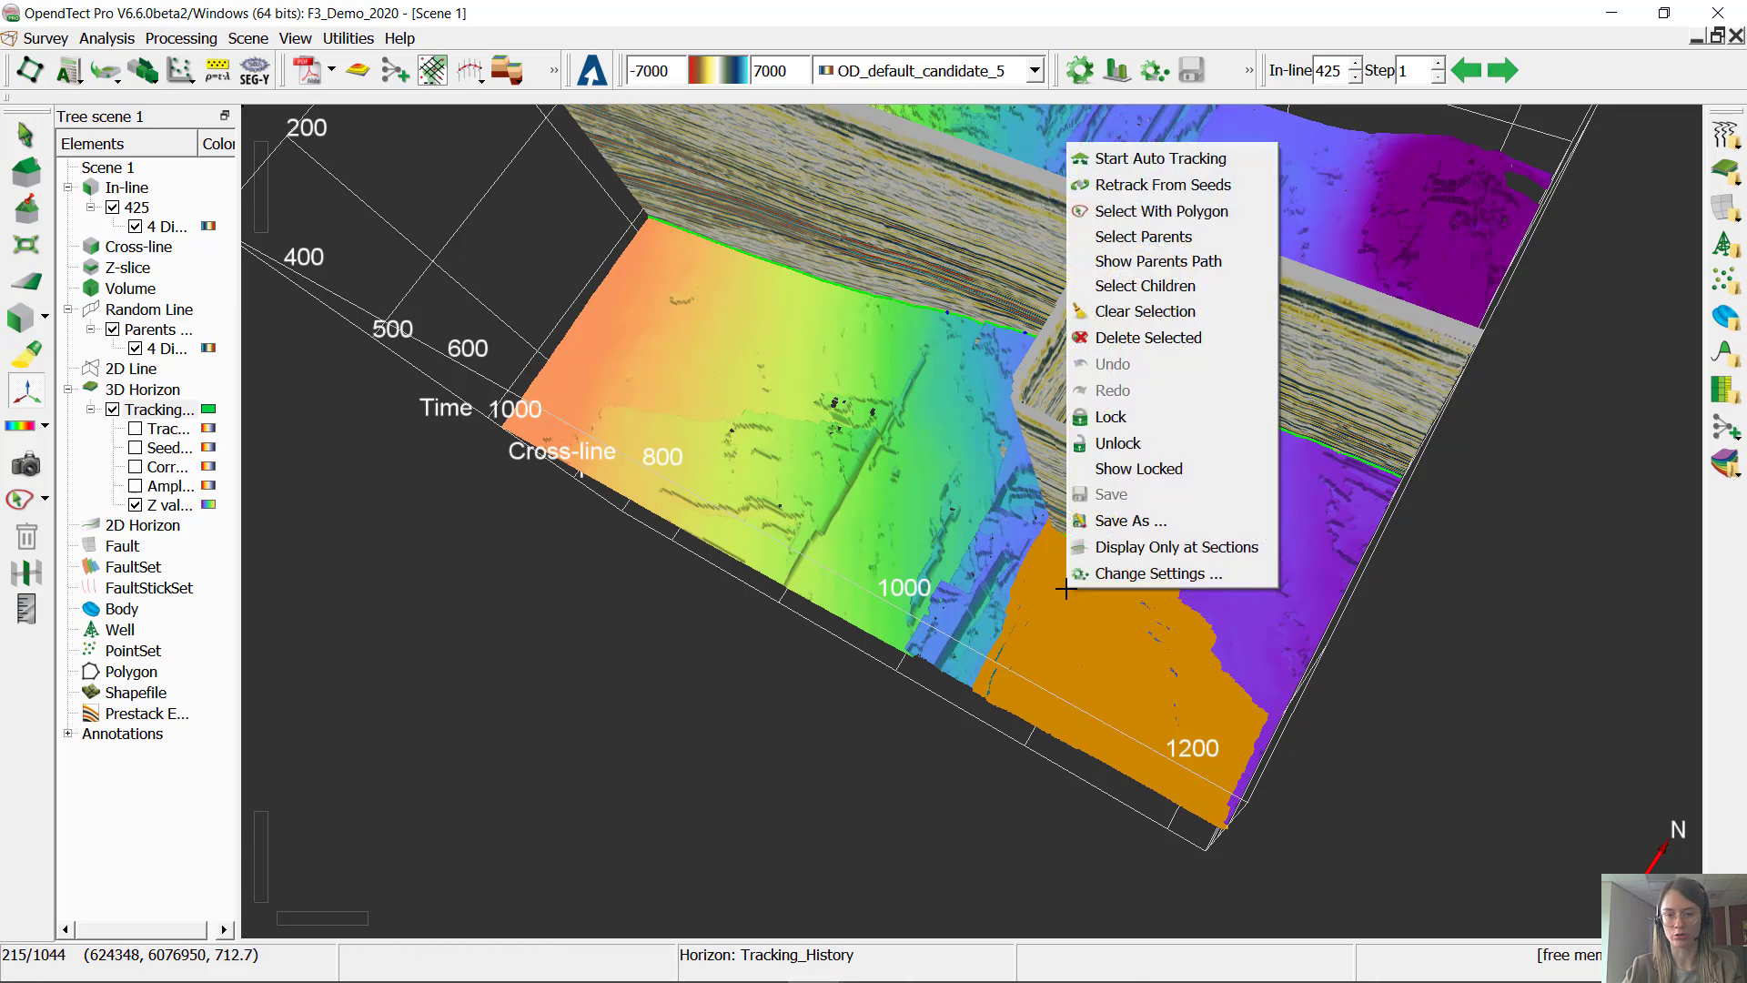
click(1153, 340)
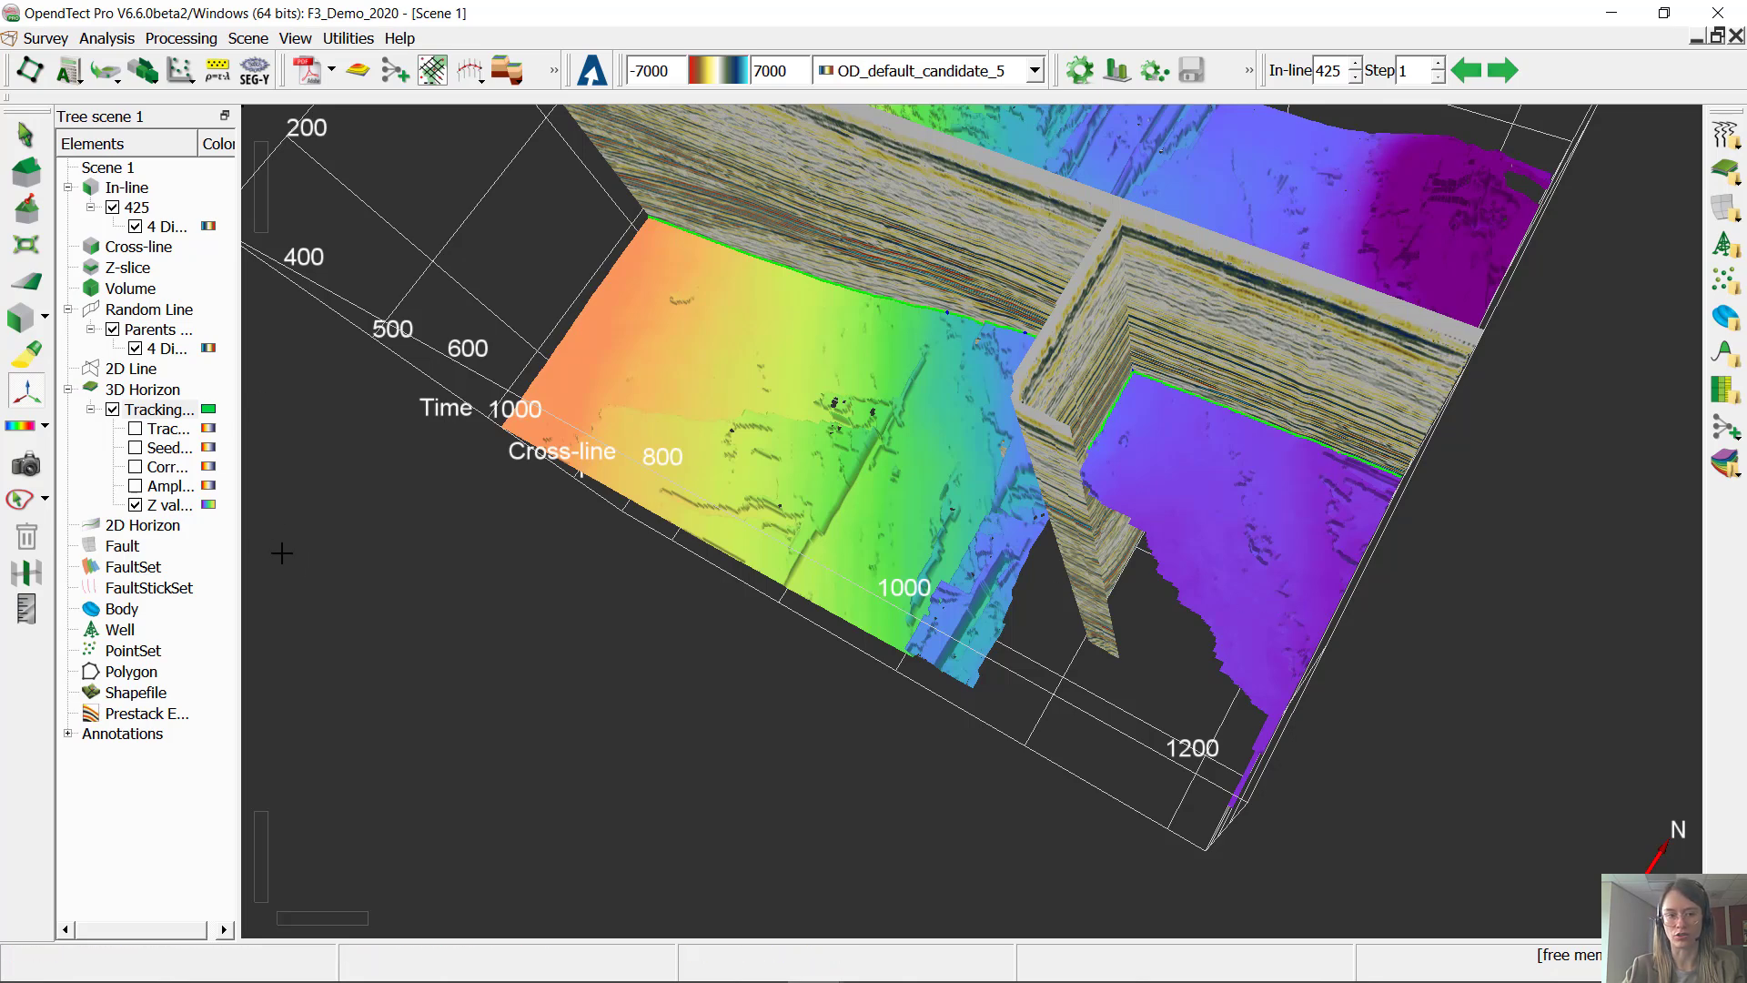
Step: Remove the Tracking_History horizon and the parents path random line from the scene
right_click(153, 411)
click(261, 644)
click(879, 541)
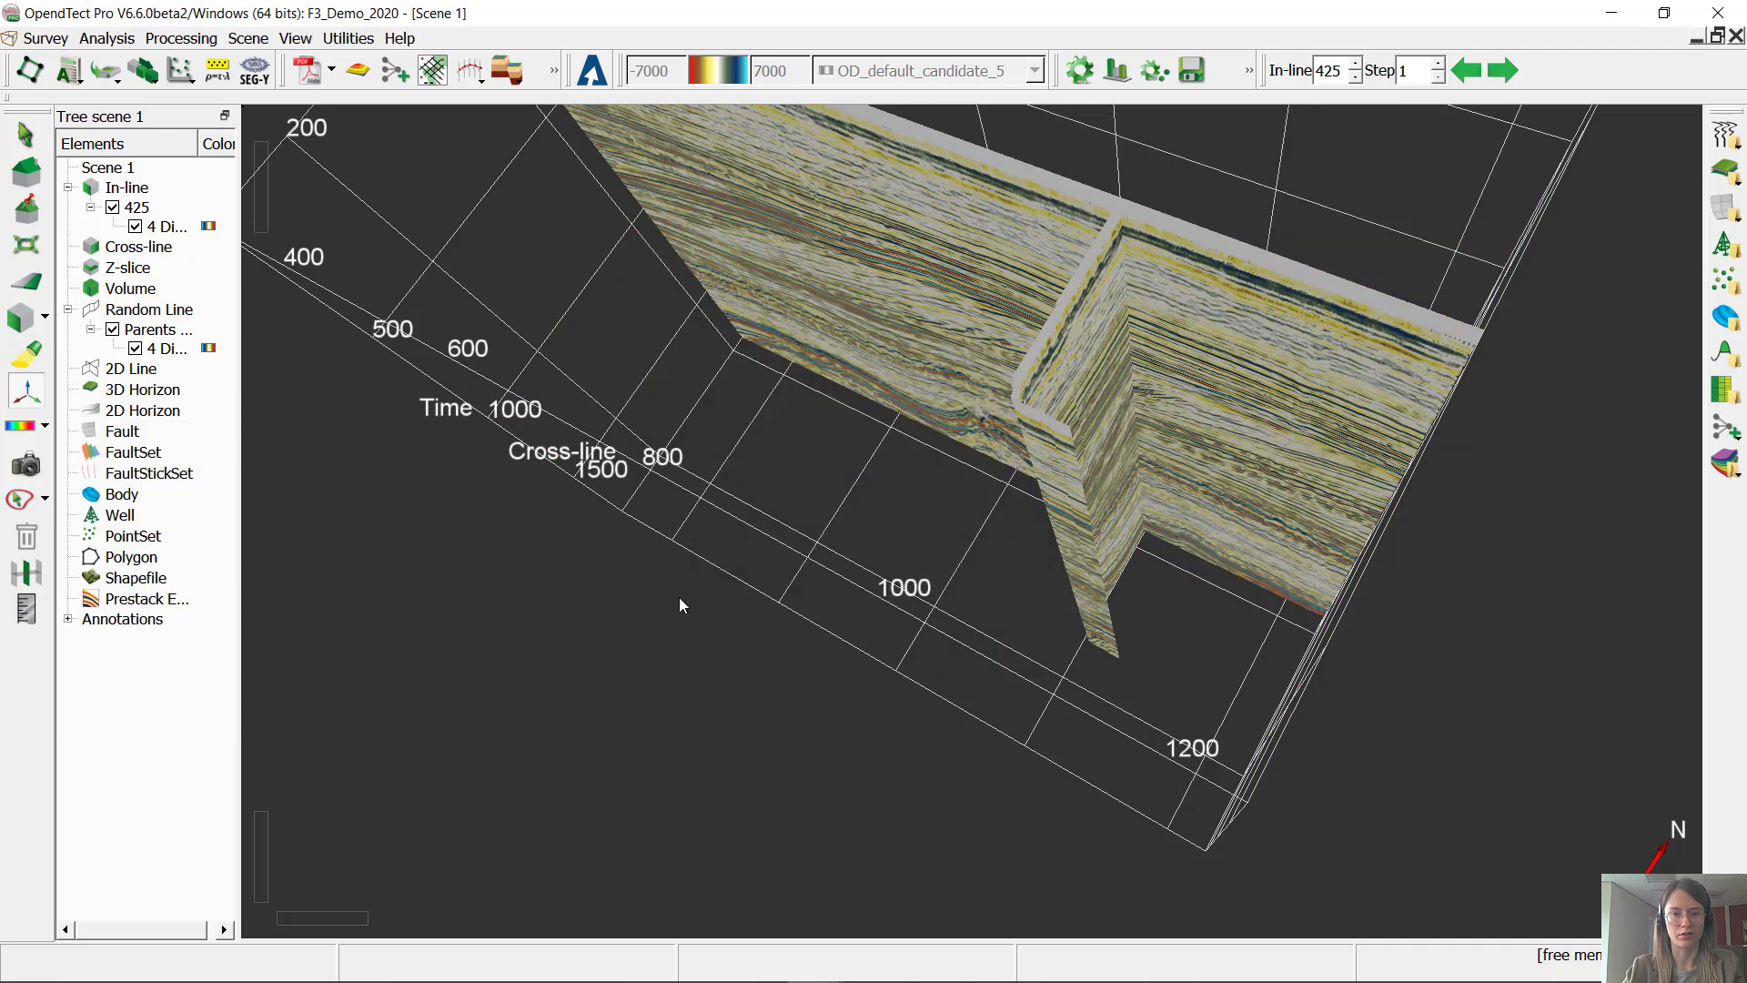
right_click(155, 334)
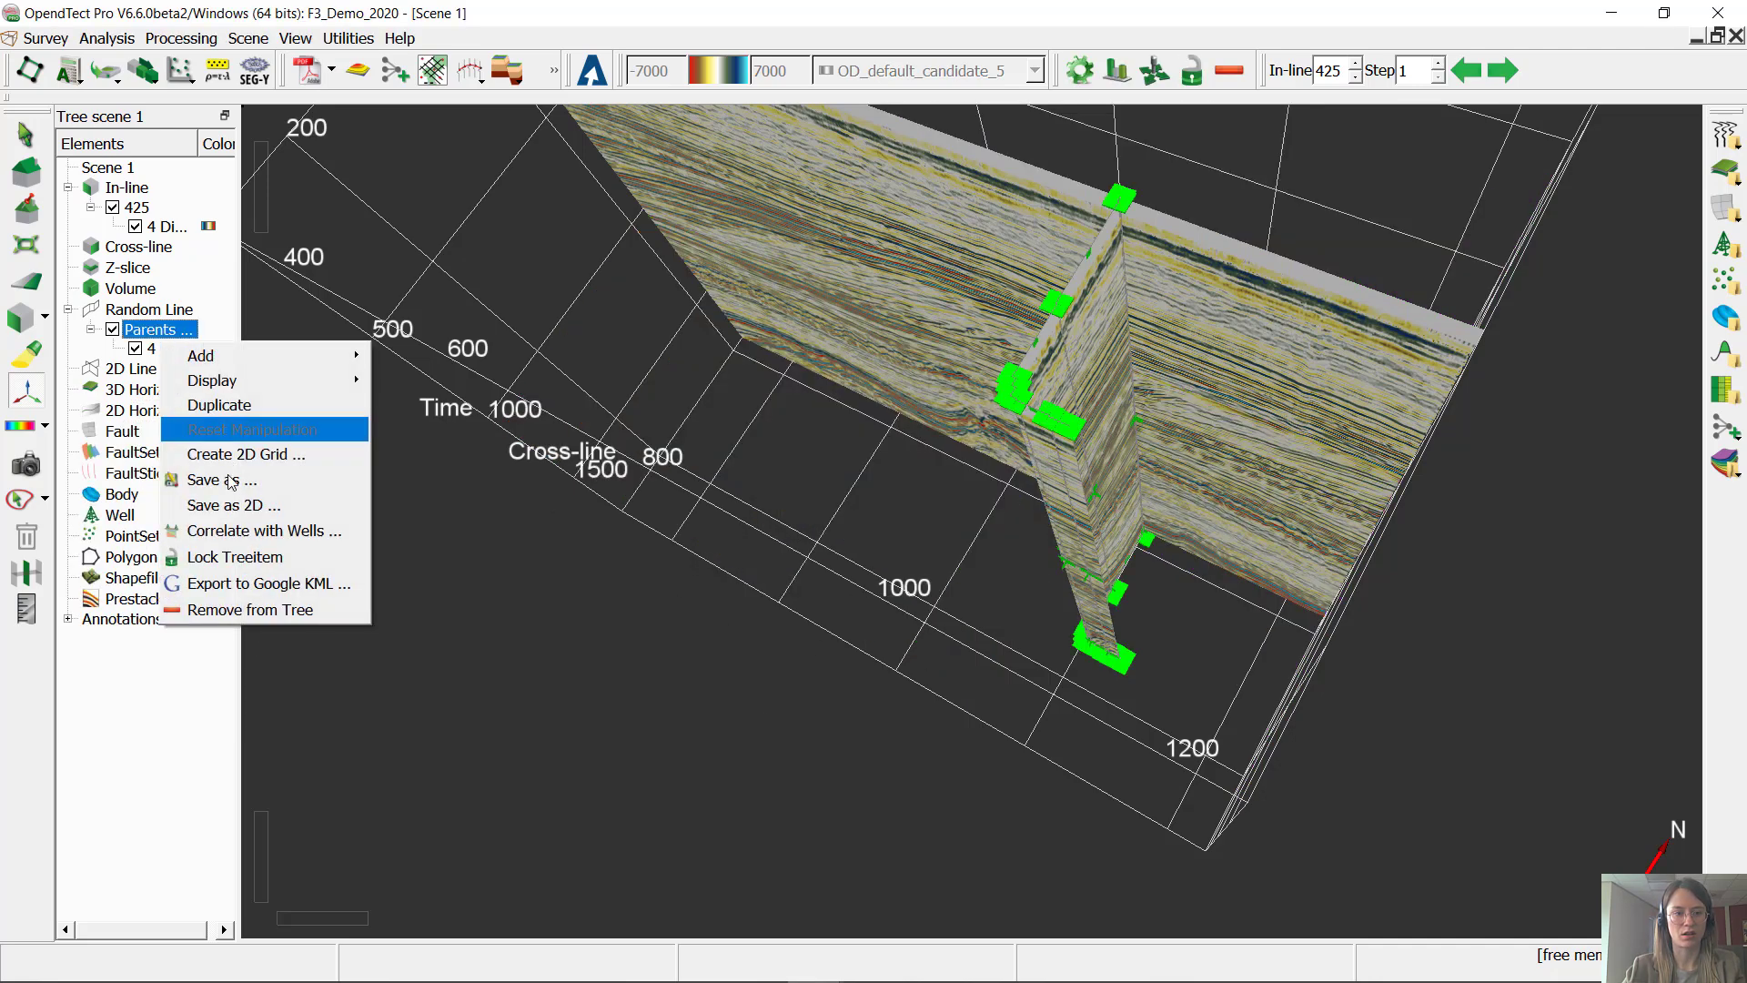
click(273, 611)
Step: Start tracking a new 3D horizon with a correlation threshold of 60% and close the tracking settings
middle_drag(860, 625, 997, 715)
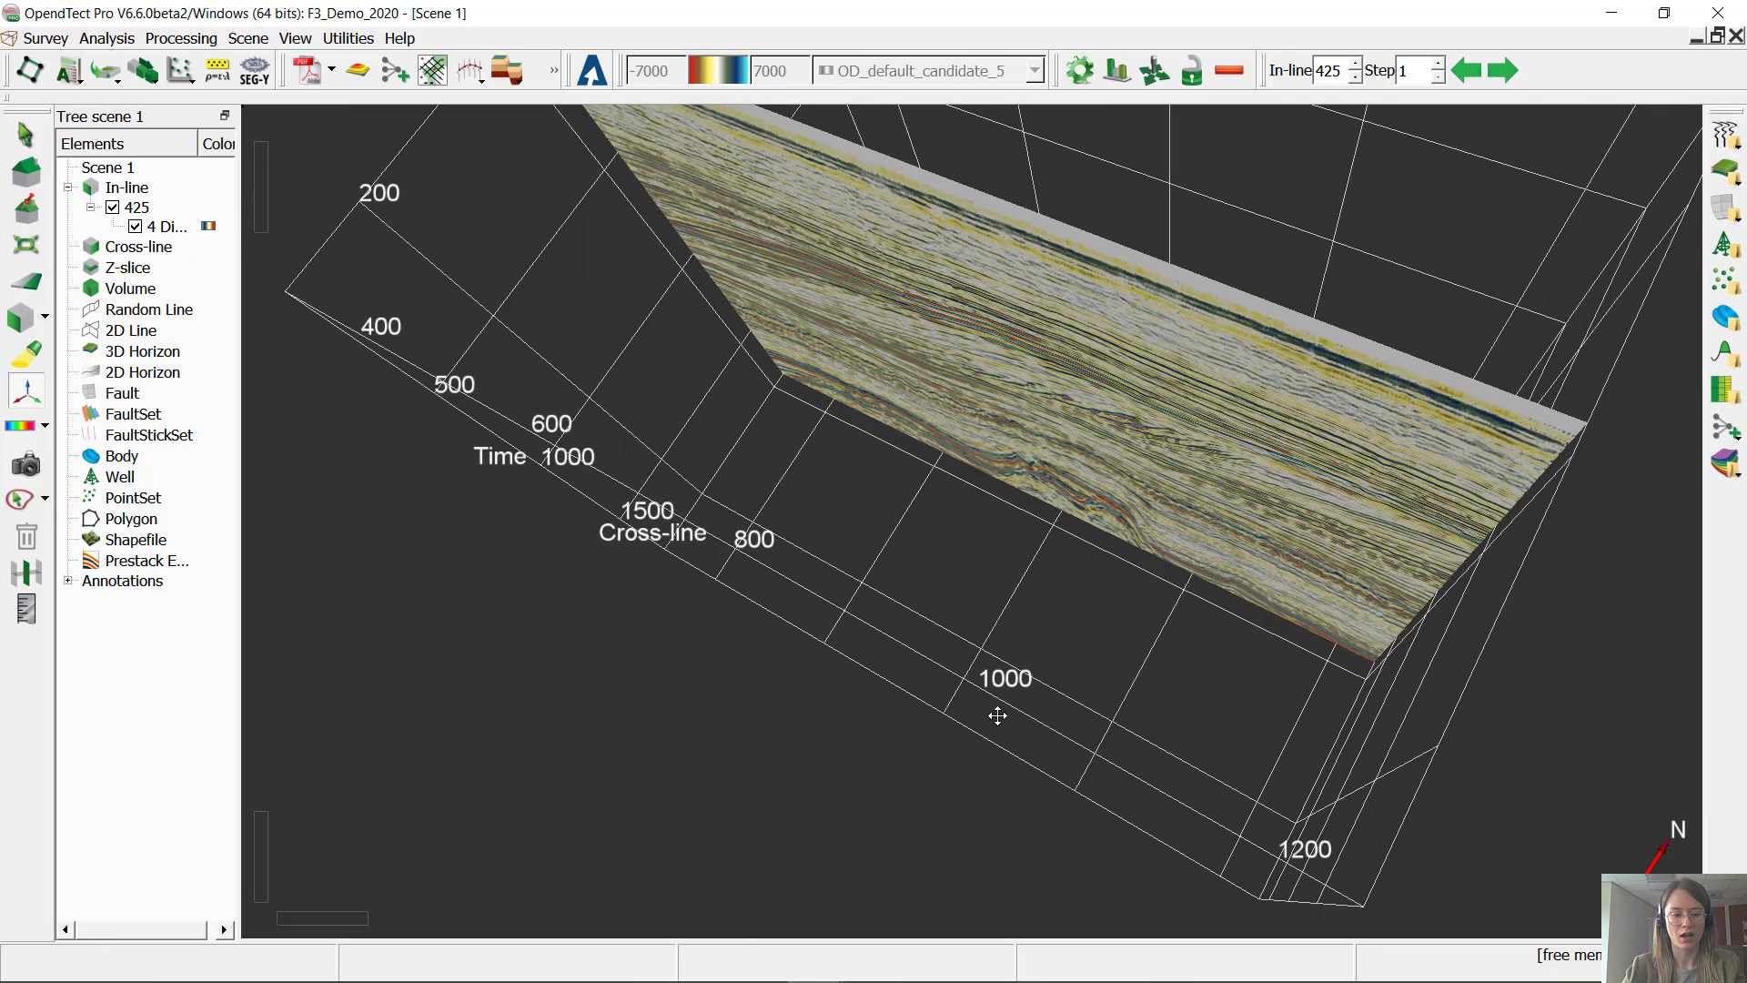
drag(981, 766, 1380, 433)
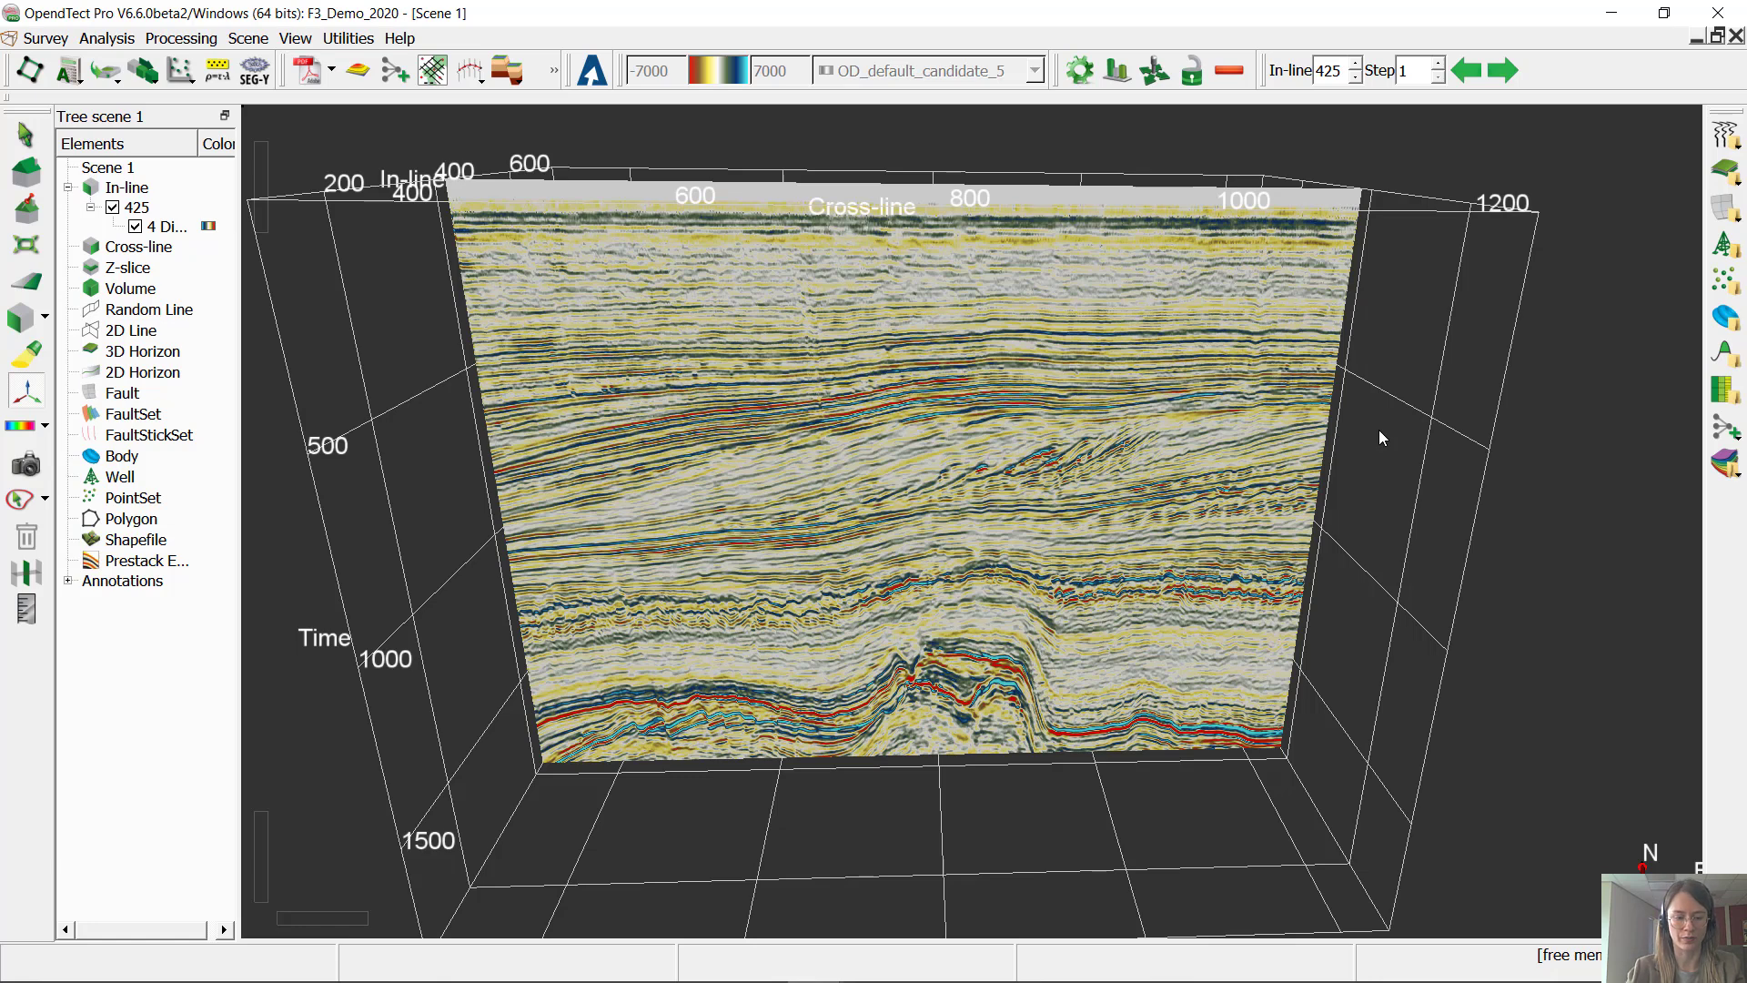
right_click(145, 351)
mouse_move(239, 434)
click(417, 434)
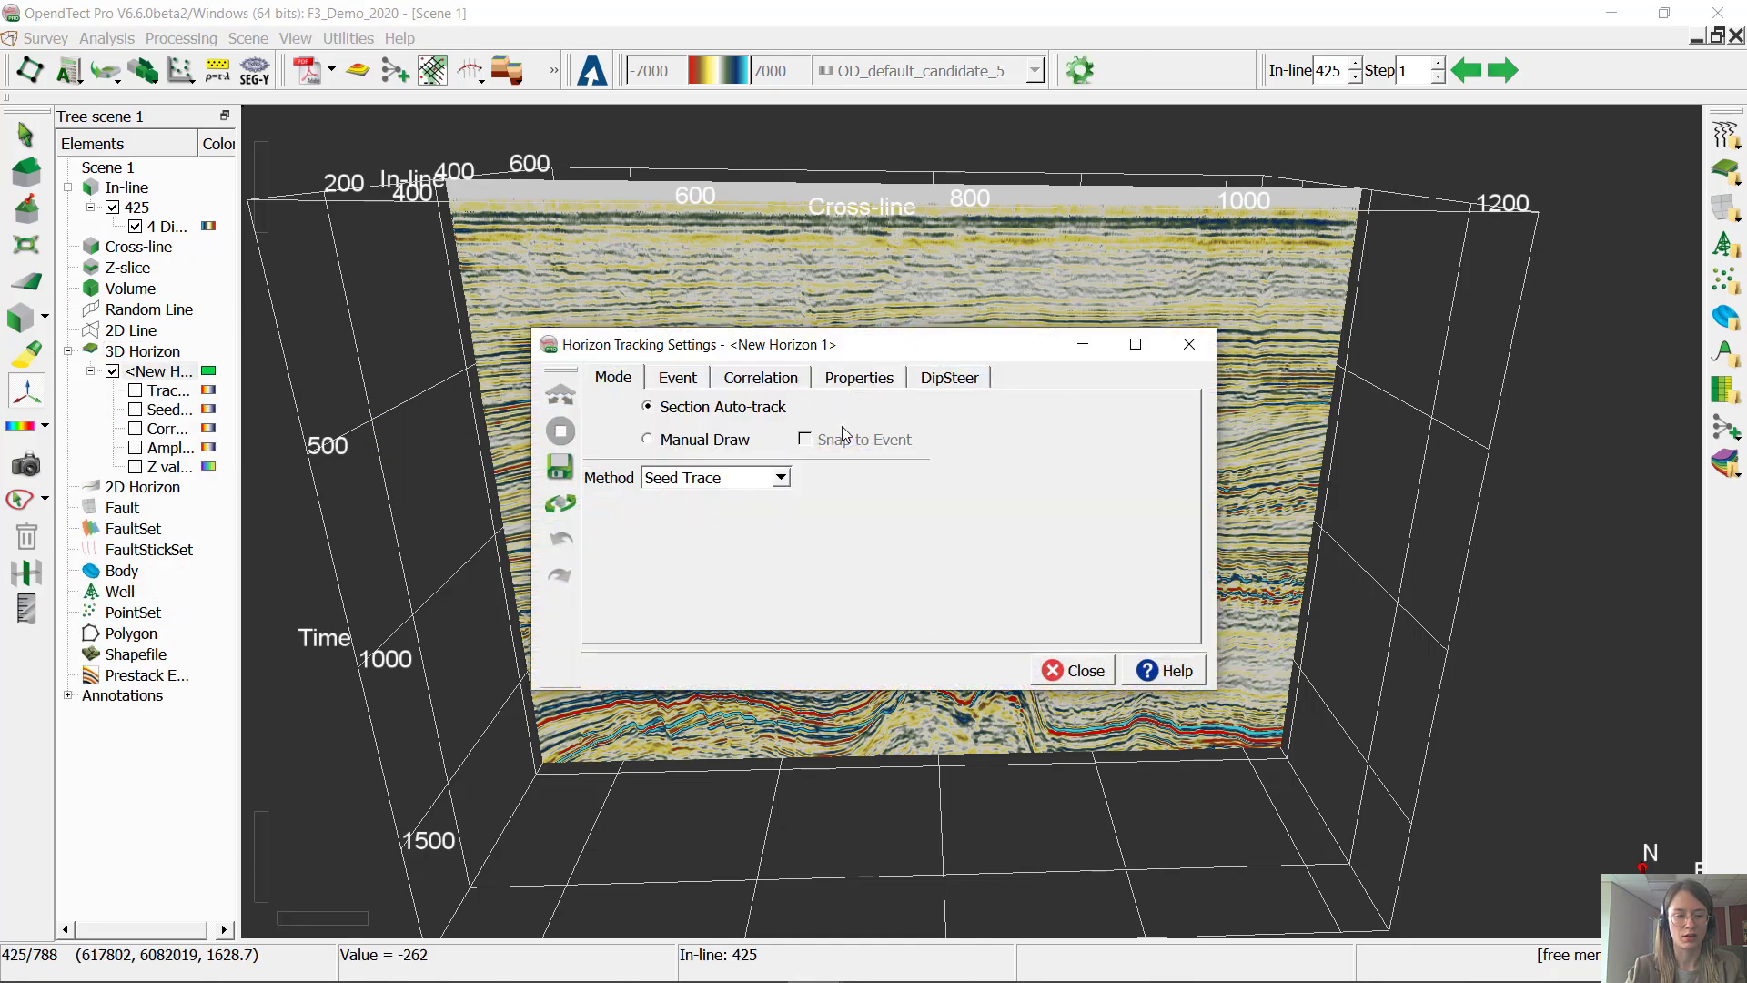
click(760, 378)
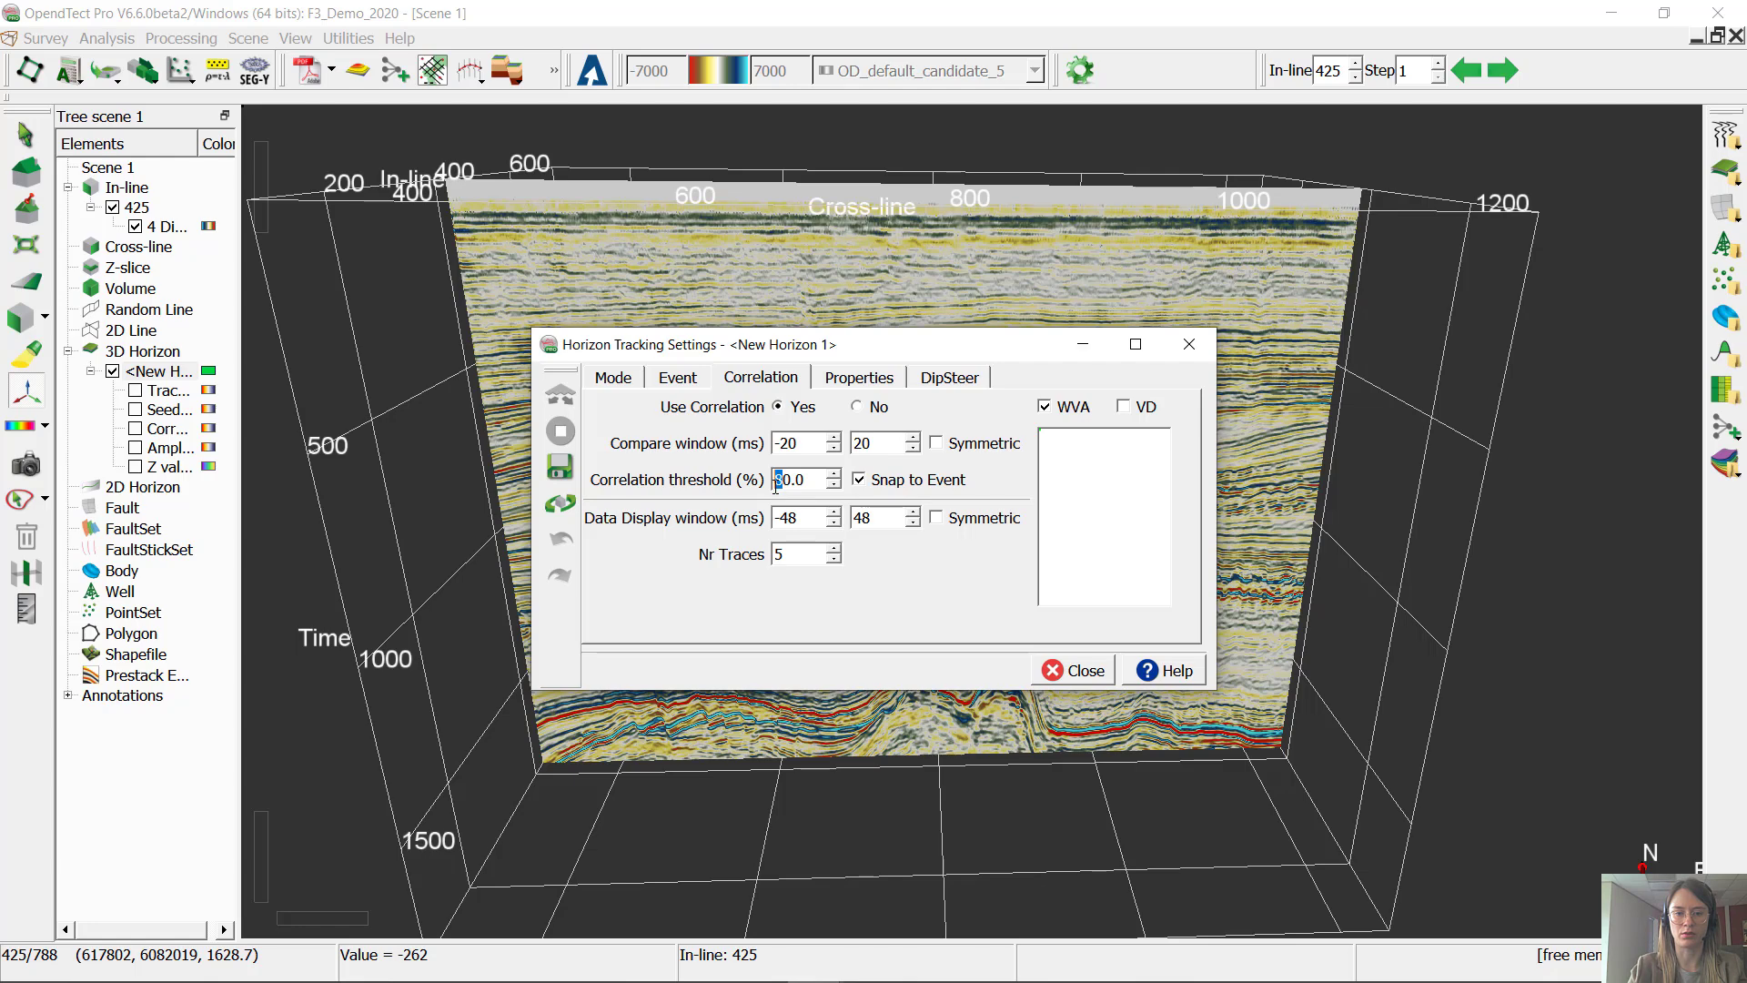
text(6)
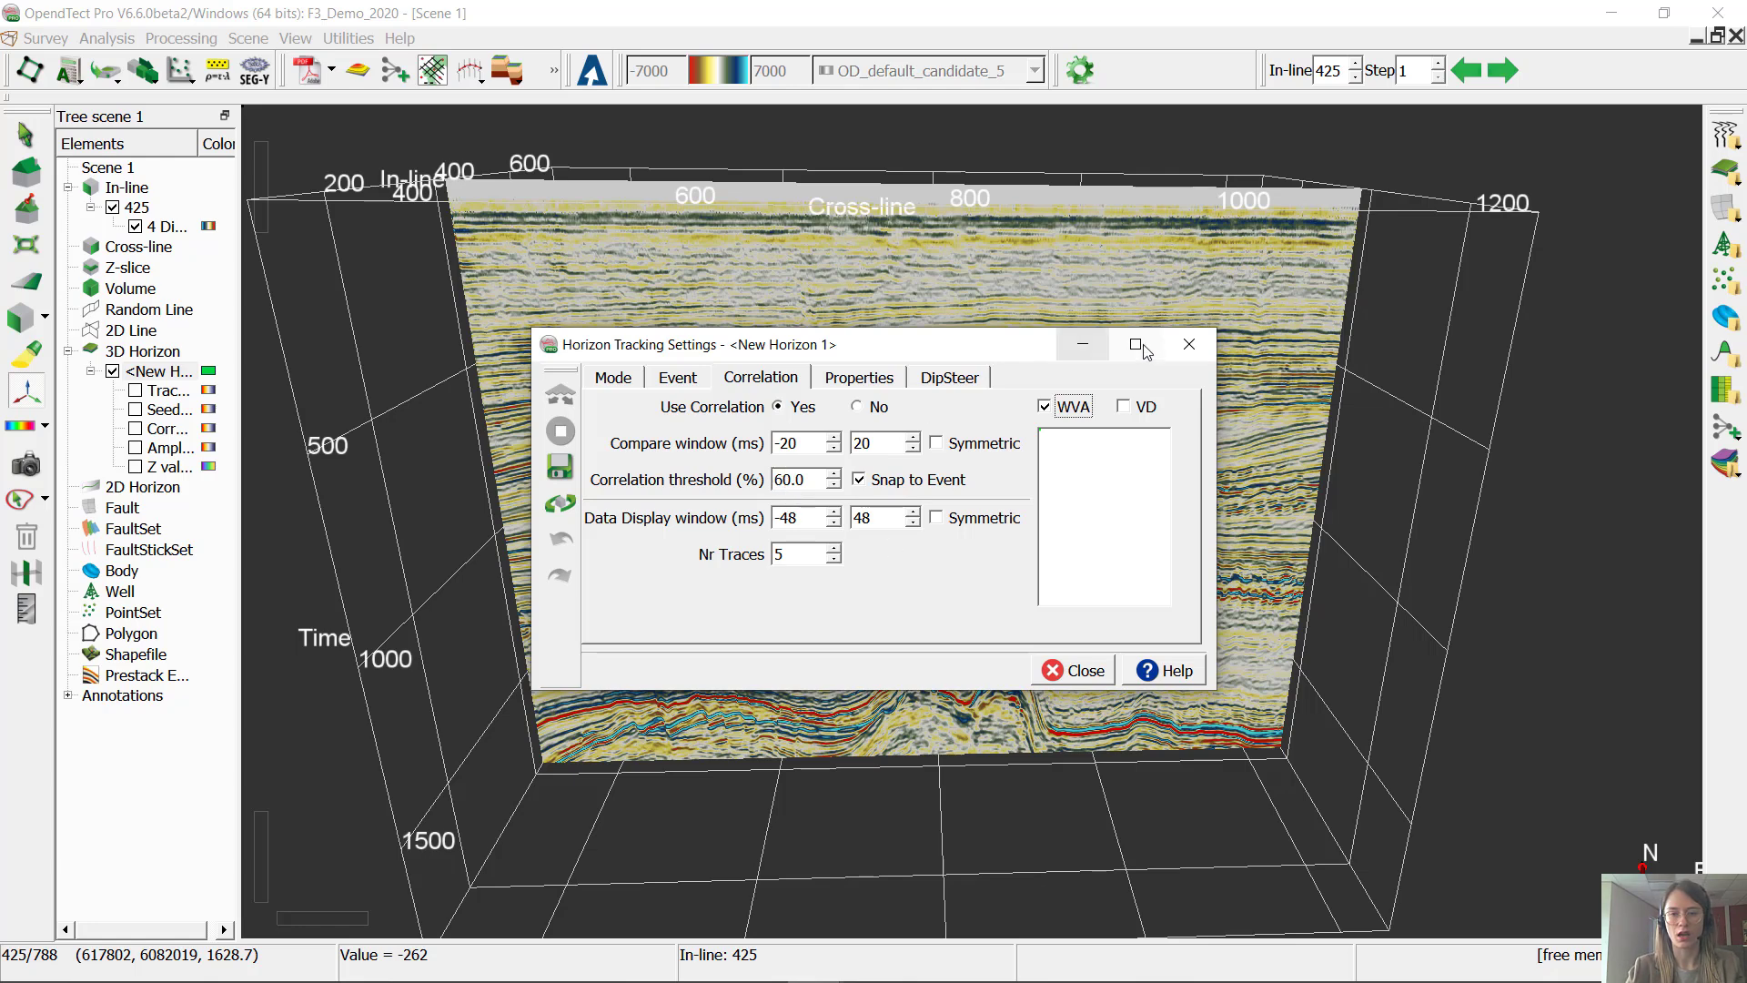
click(1189, 343)
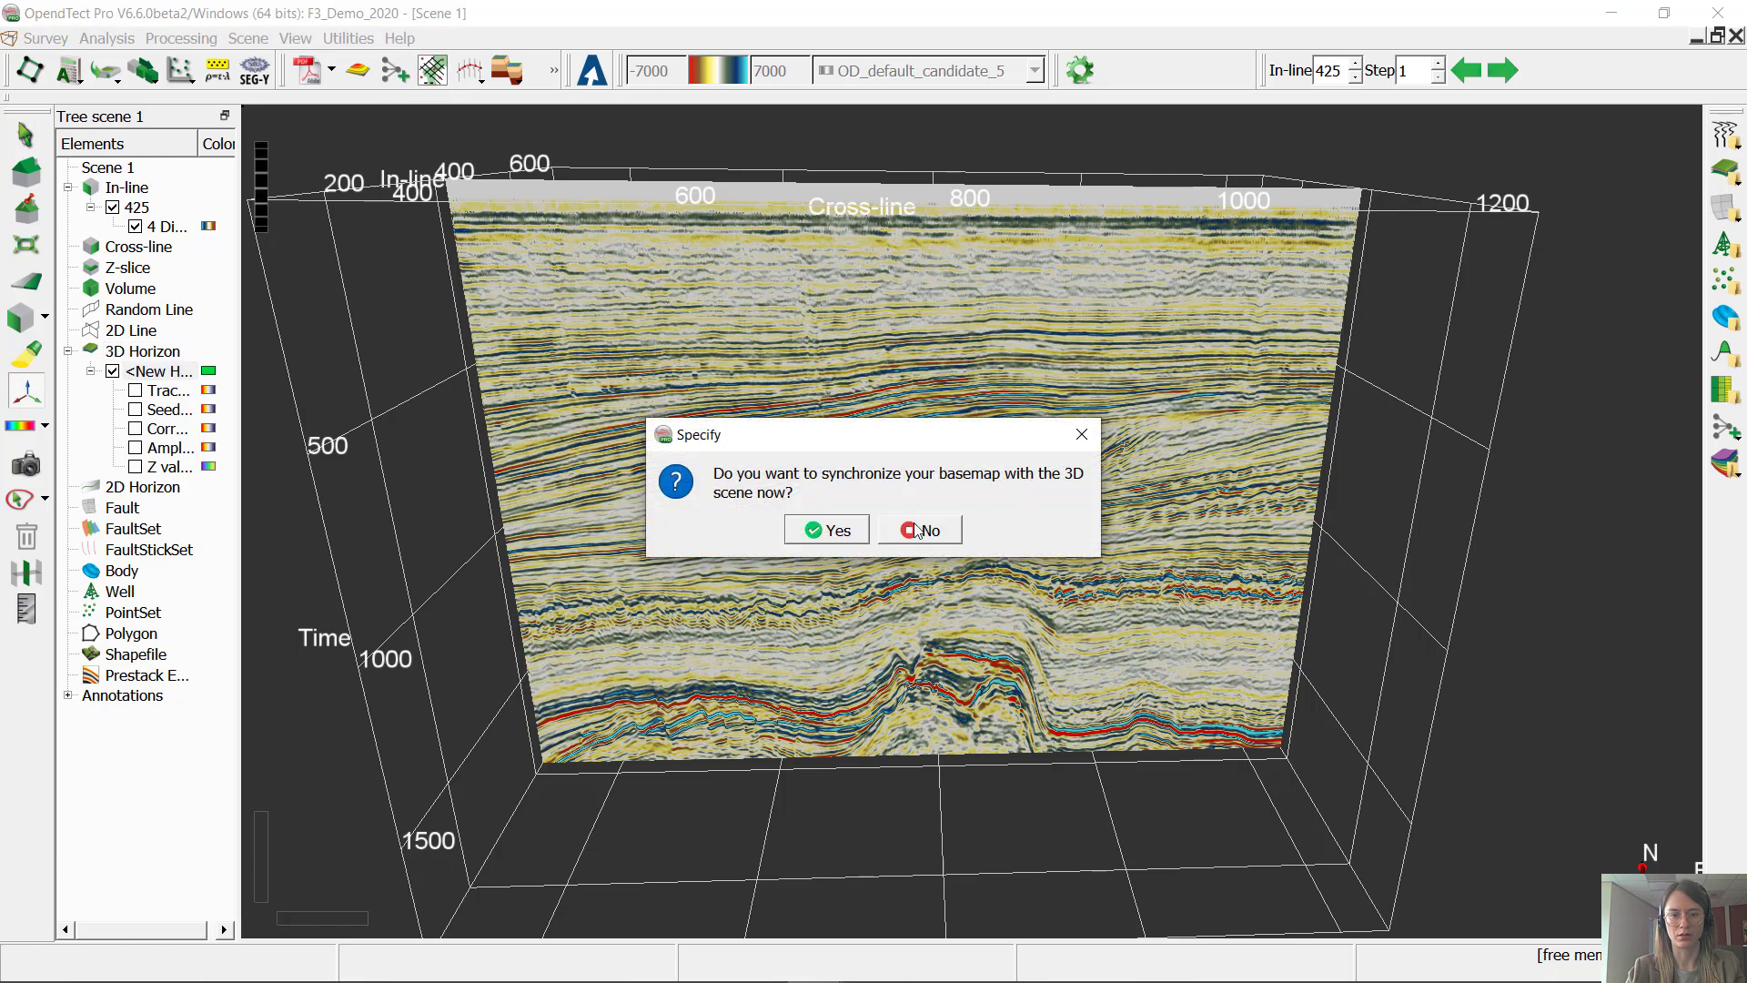
Step: Synchronize the basemap with the 3D scene and display in-line 425 from it in a 2D viewer
click(809, 537)
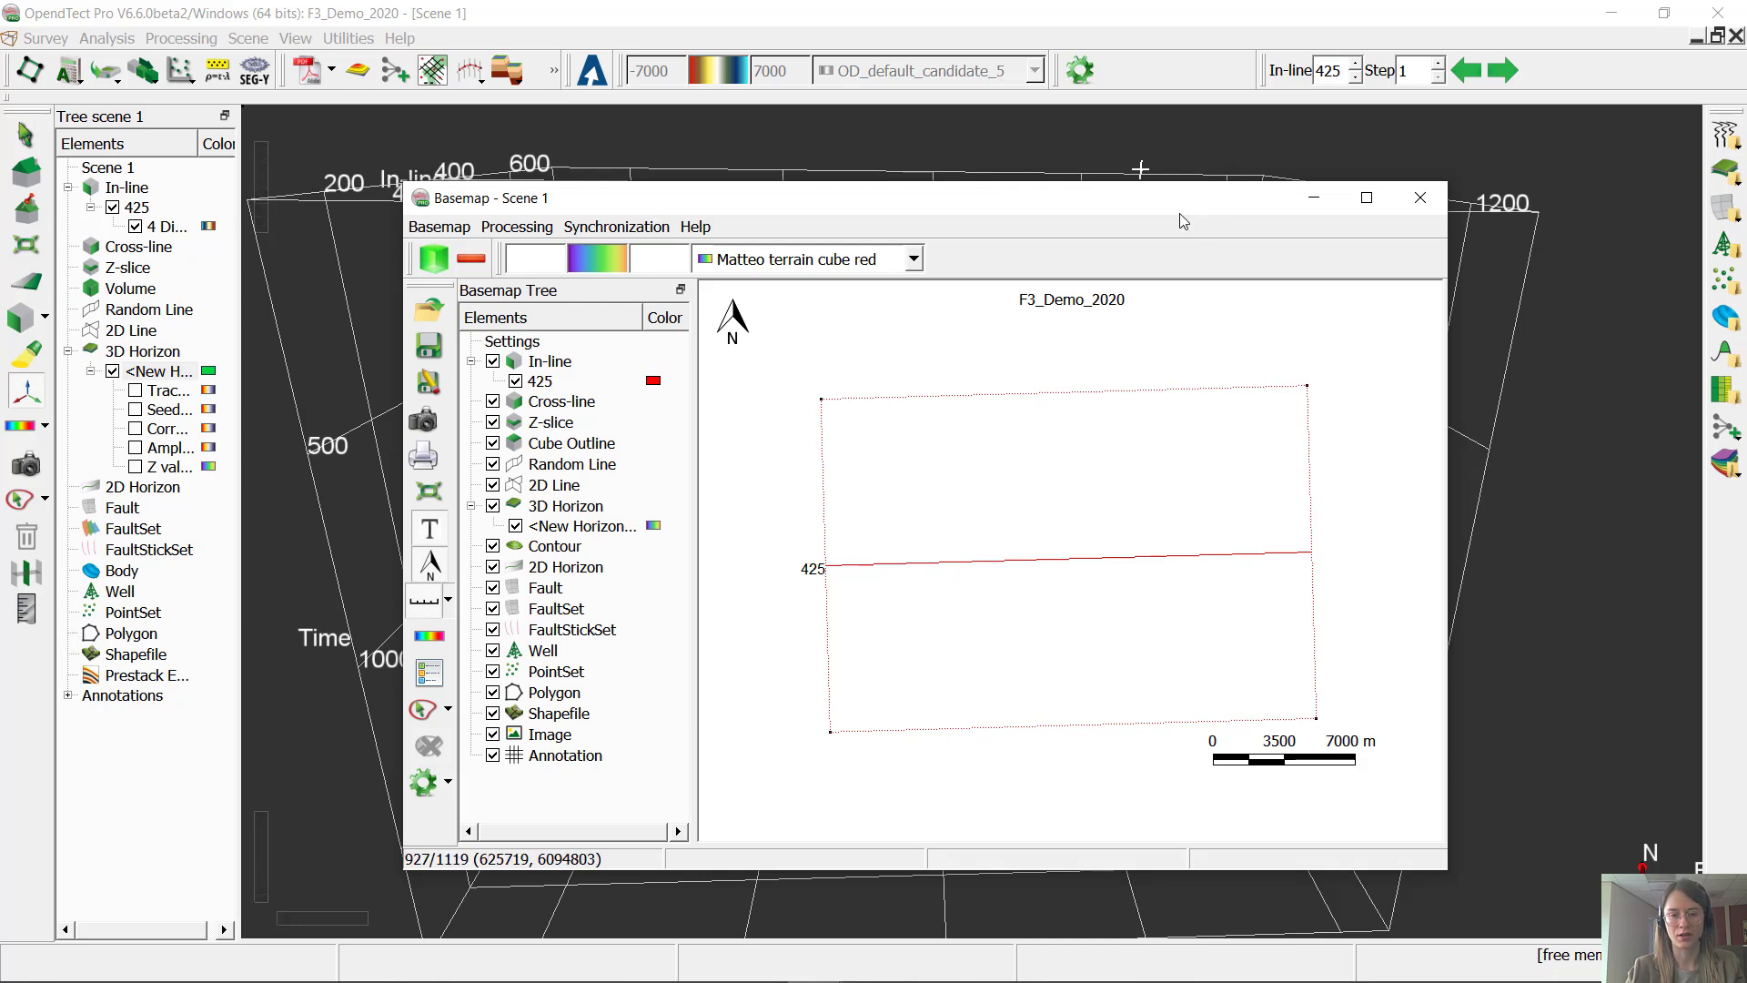
right_click(1261, 420)
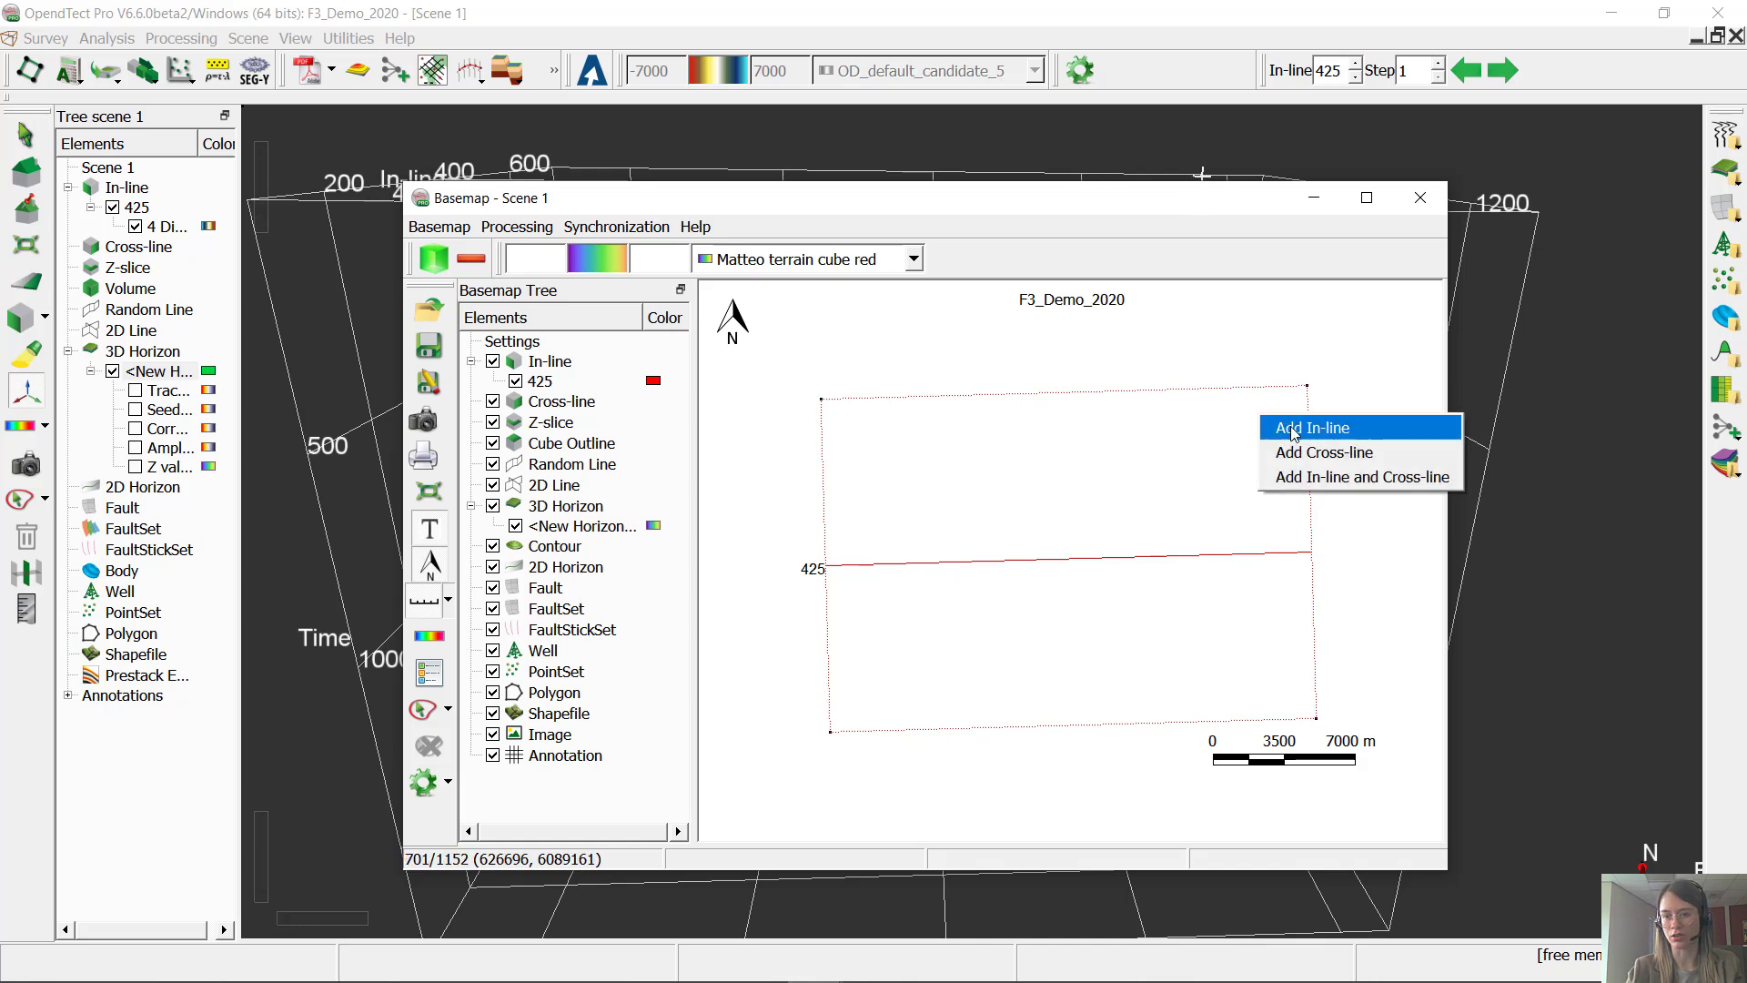
right_click(1167, 433)
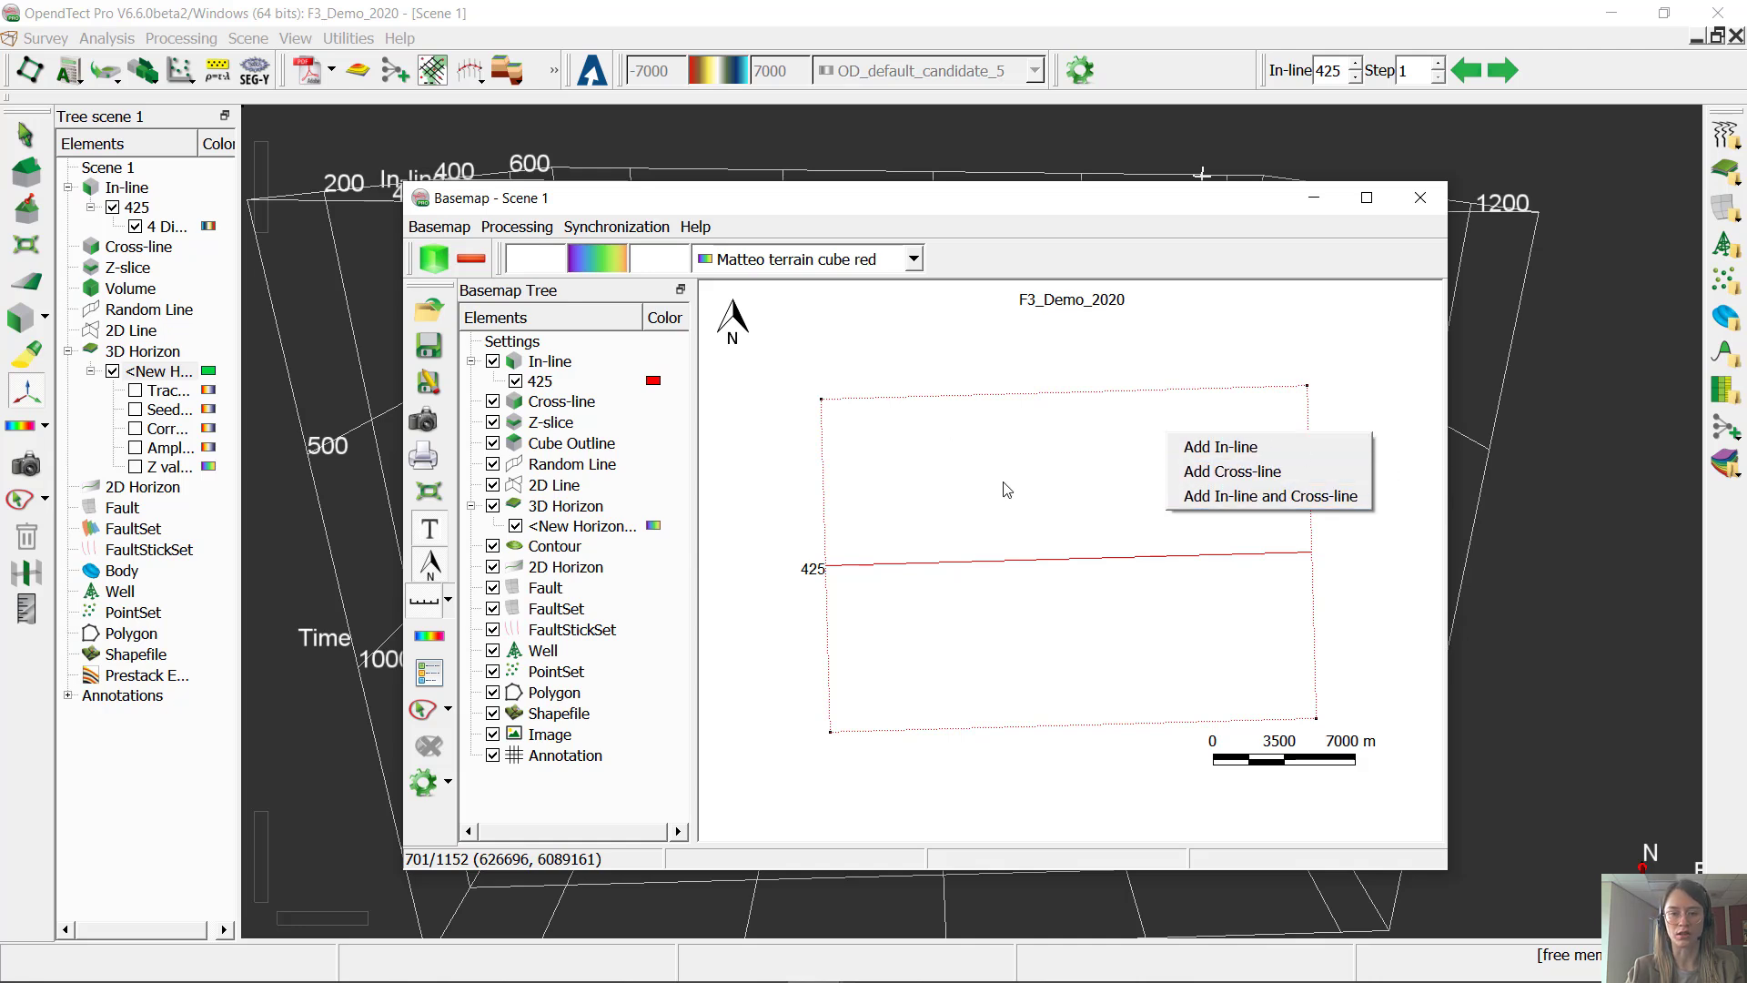
click(1028, 564)
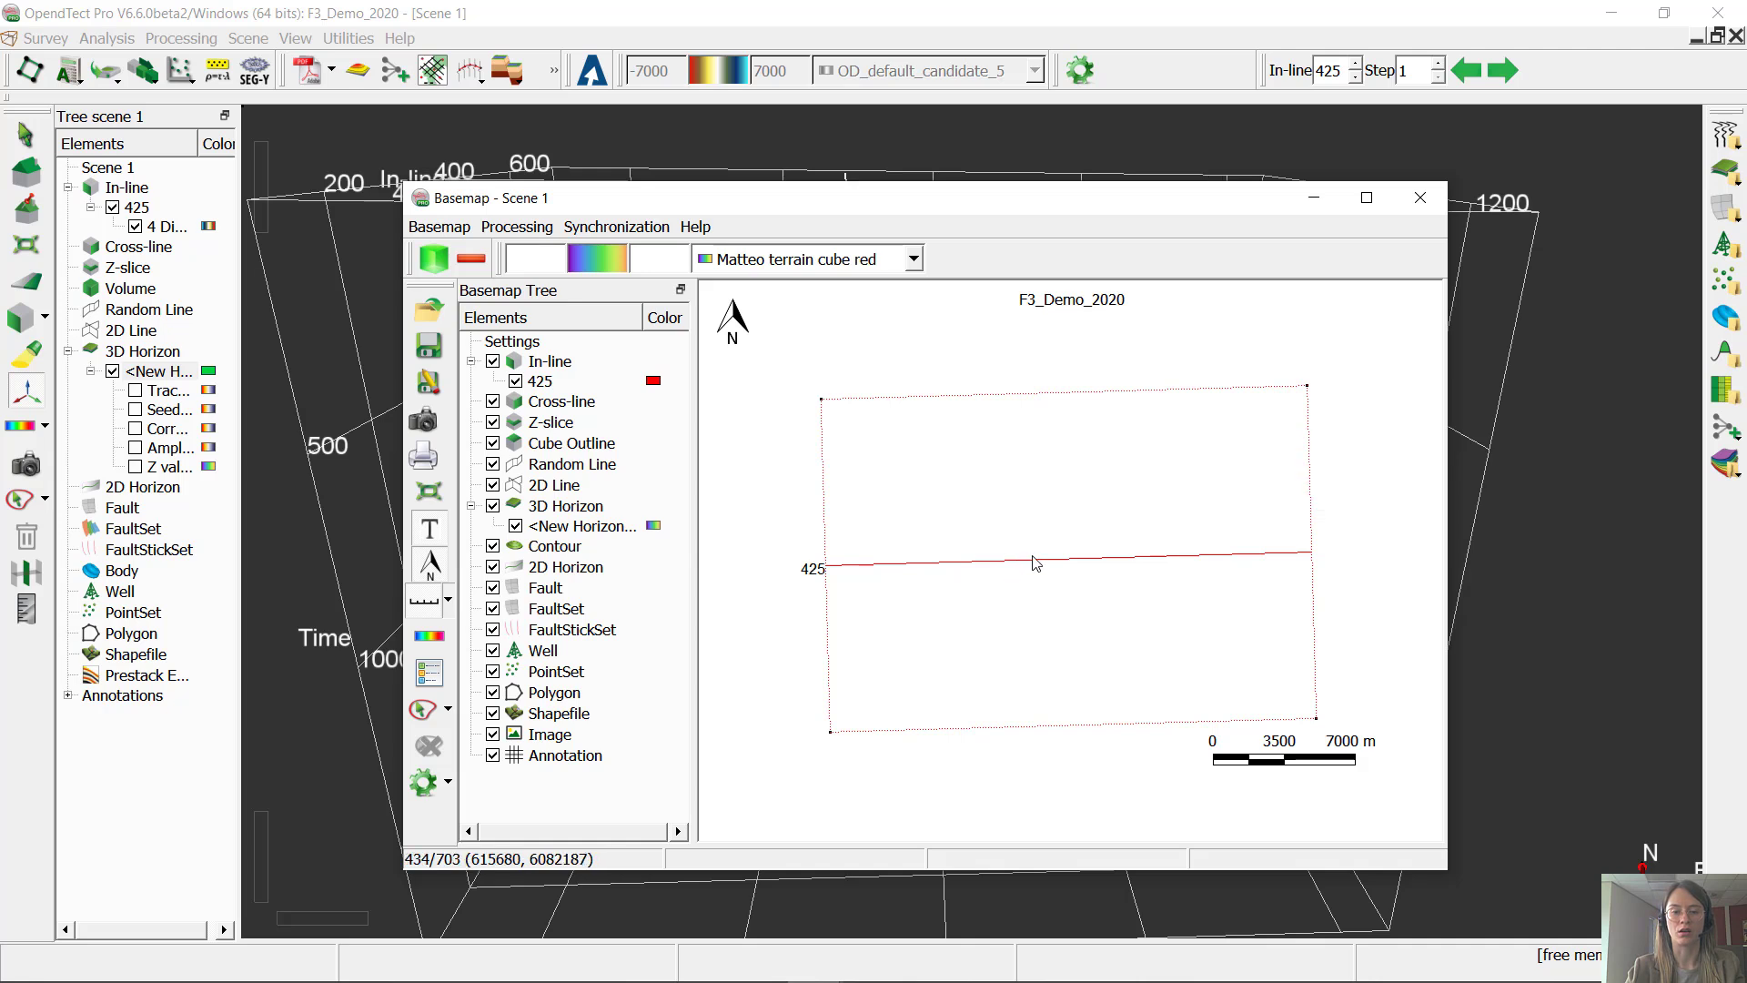
right_click(1122, 564)
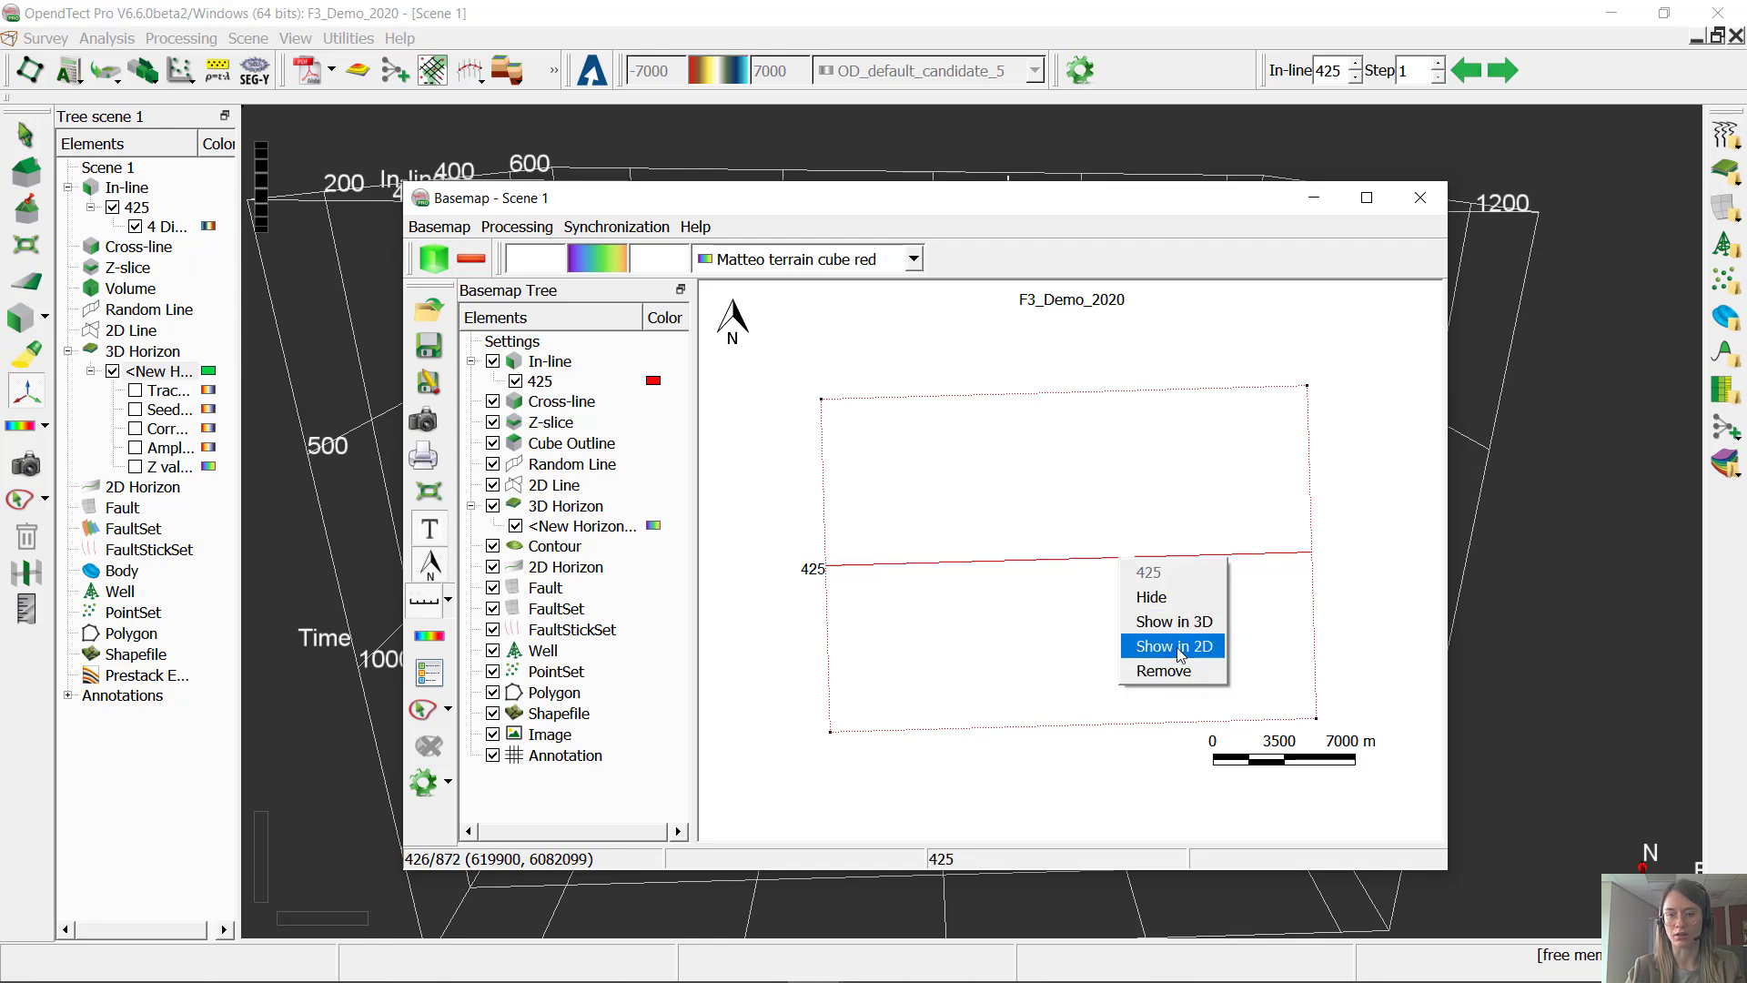
click(1176, 647)
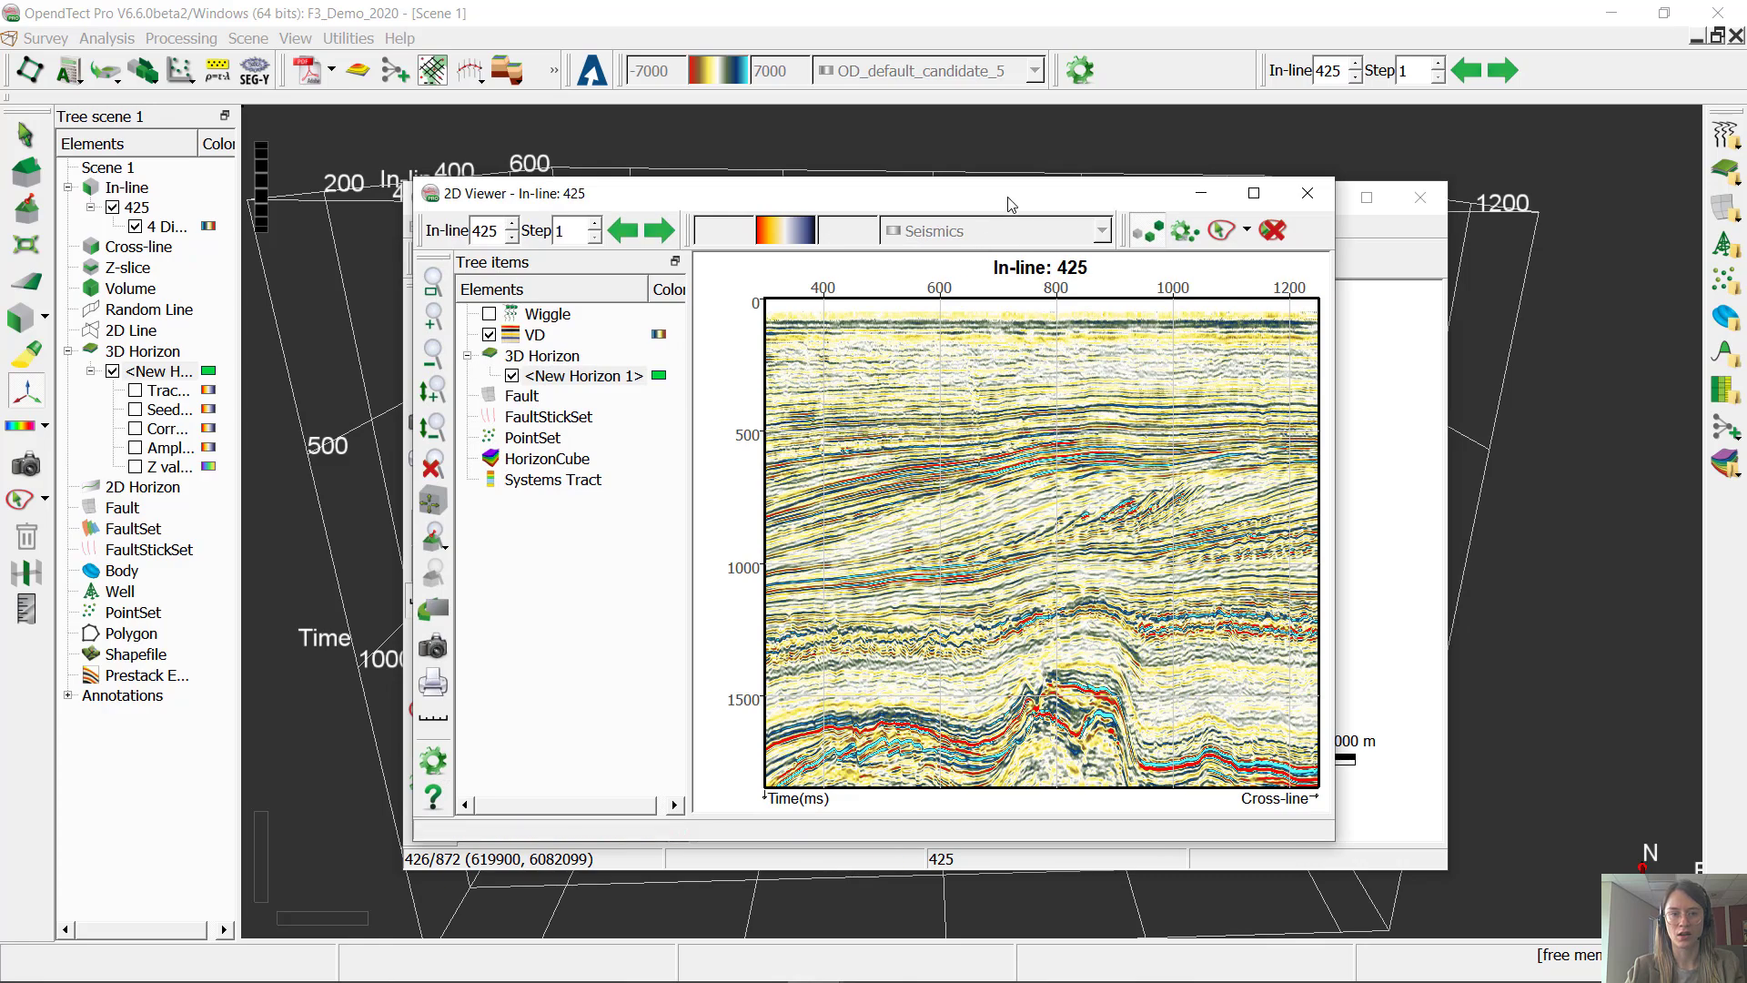
Step: Maximize the 2D viewer and place a seed on the strong blue event around cross-line 615, 1000 ms
double_click(1009, 194)
scroll(649, 446, up, 4)
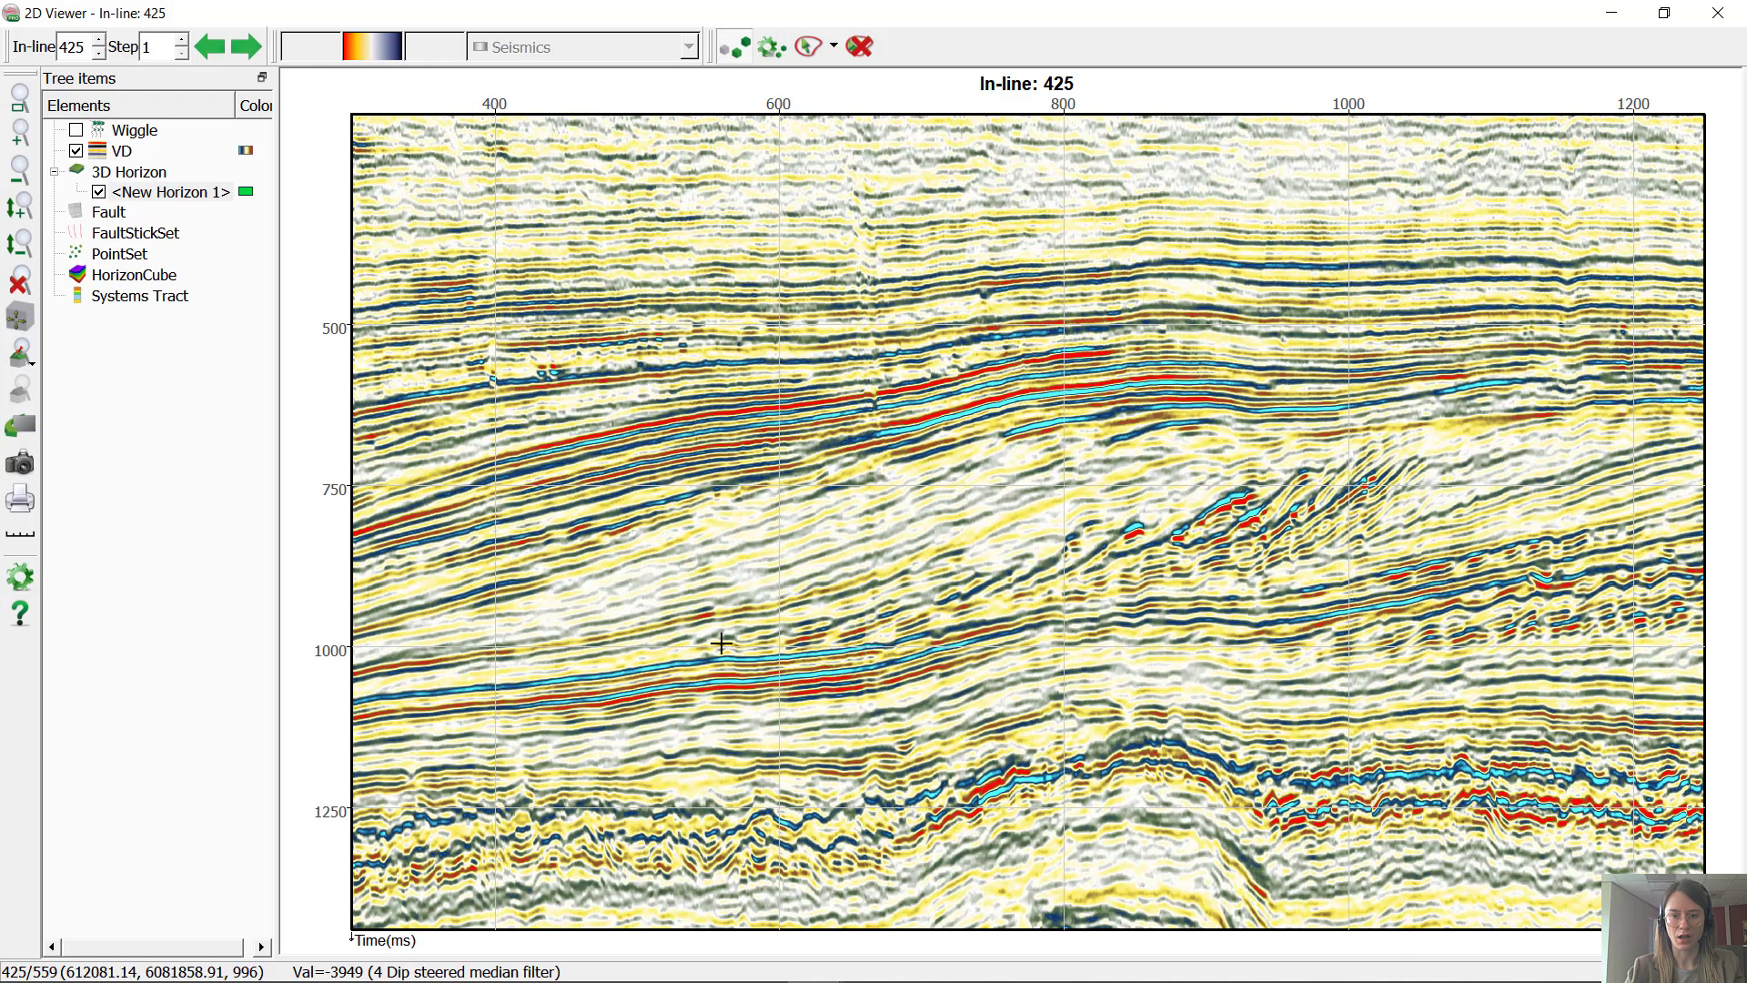
scroll(714, 637, up, 2)
middle_drag(895, 718, 968, 513)
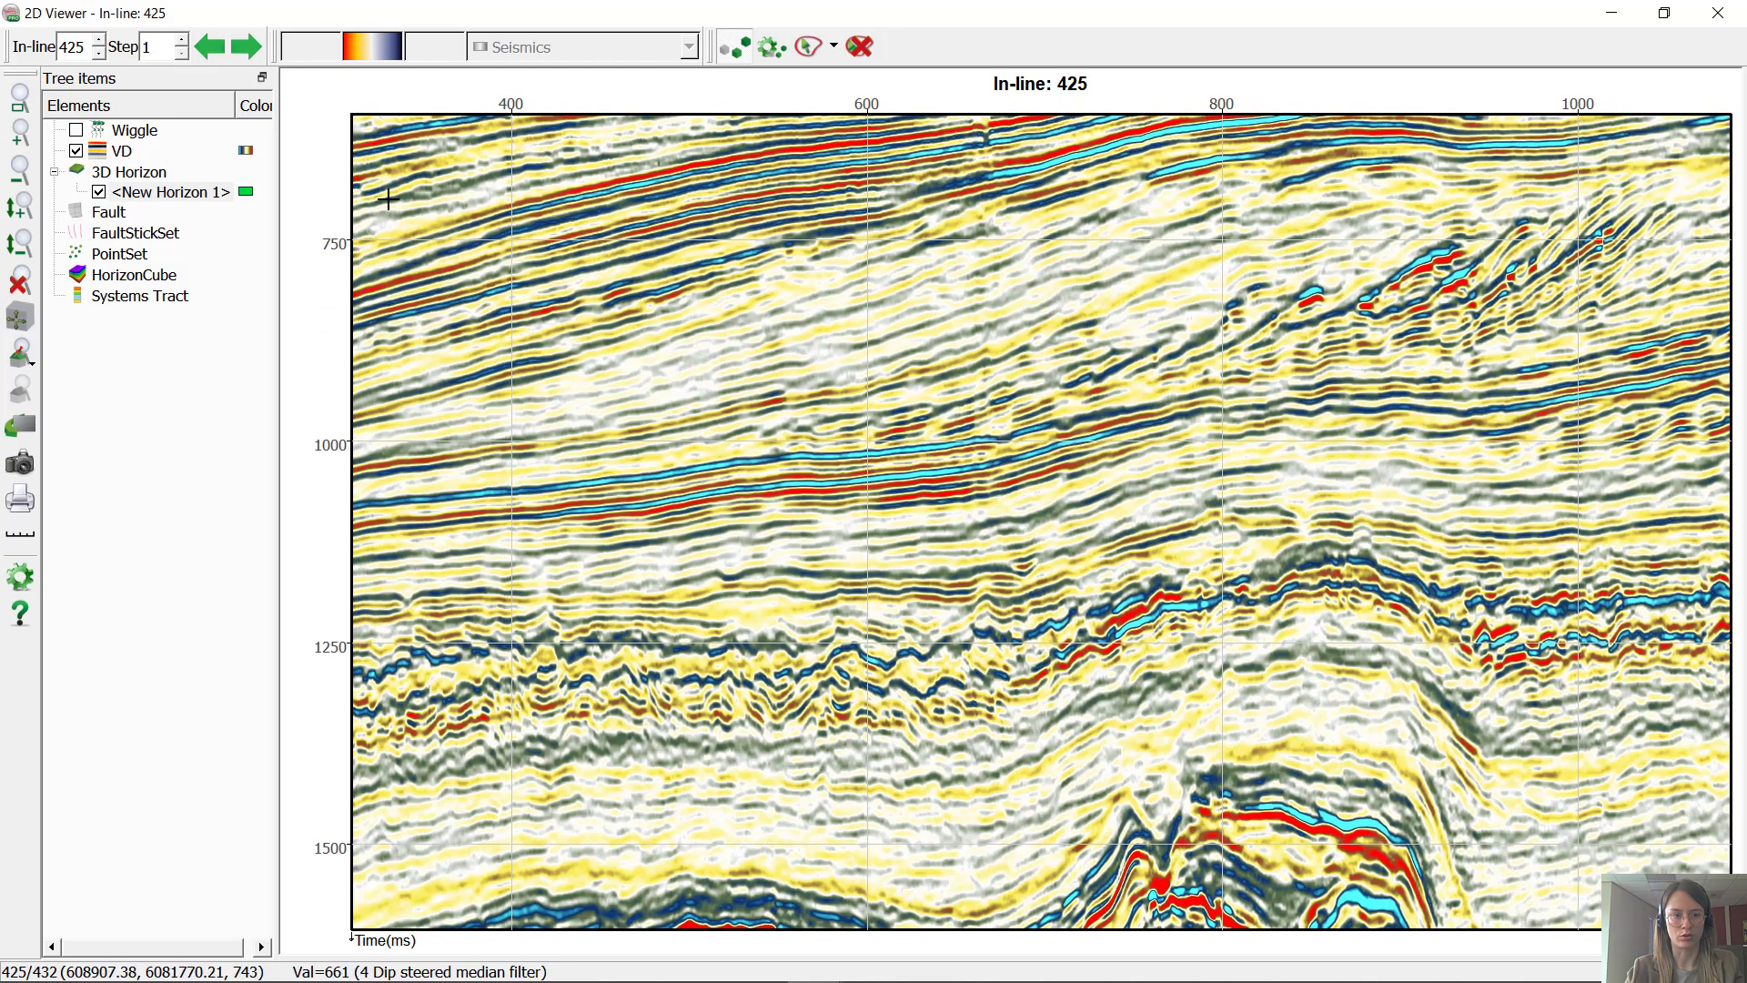
click(893, 452)
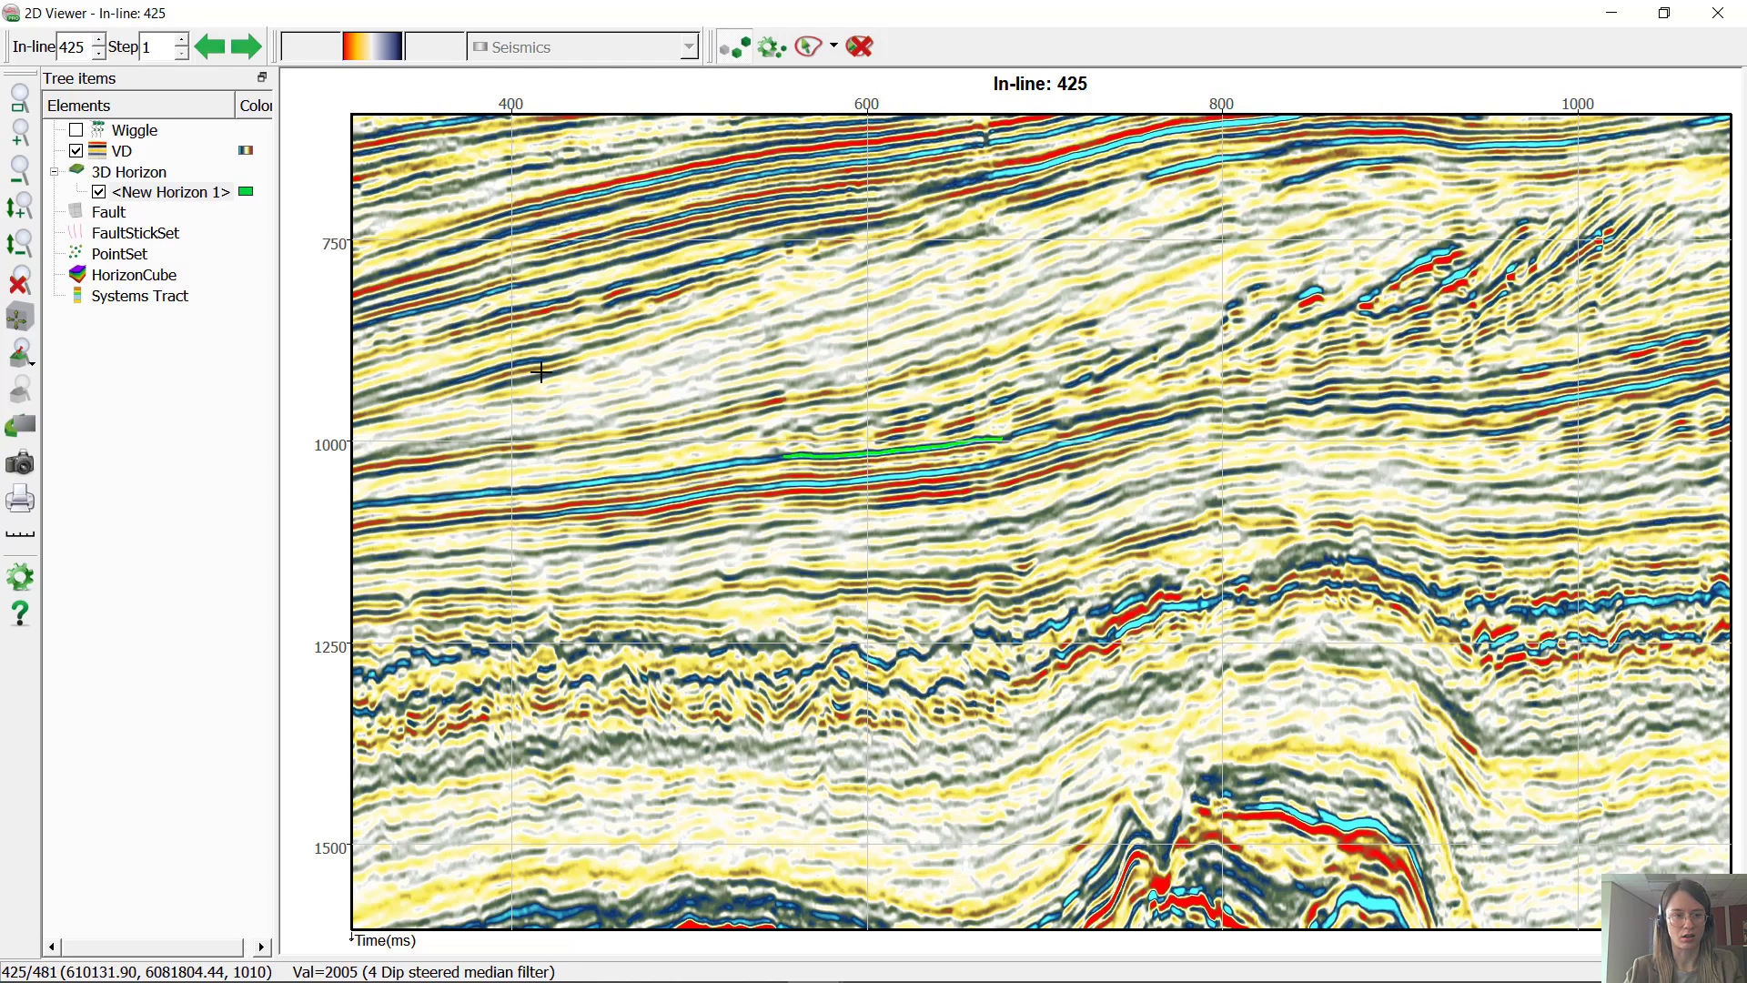
Step: Change the new horizon's line colour to magenta, keeping the line width at 3
right_click(197, 198)
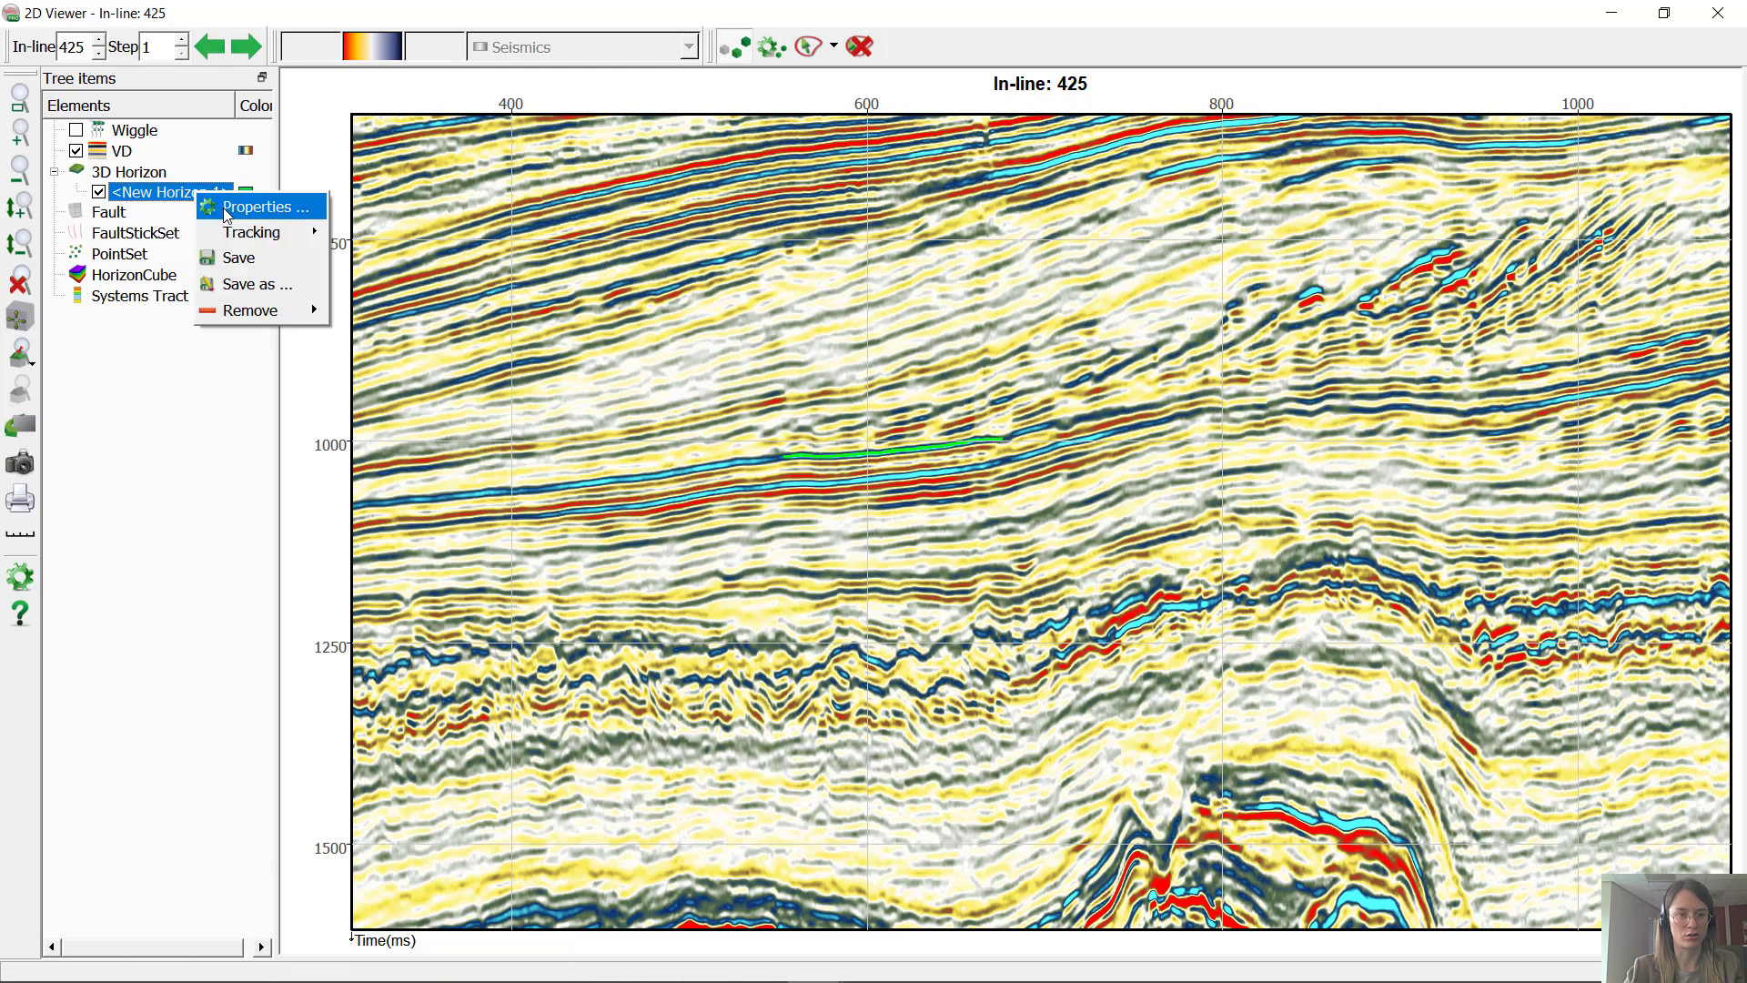
click(257, 203)
click(840, 473)
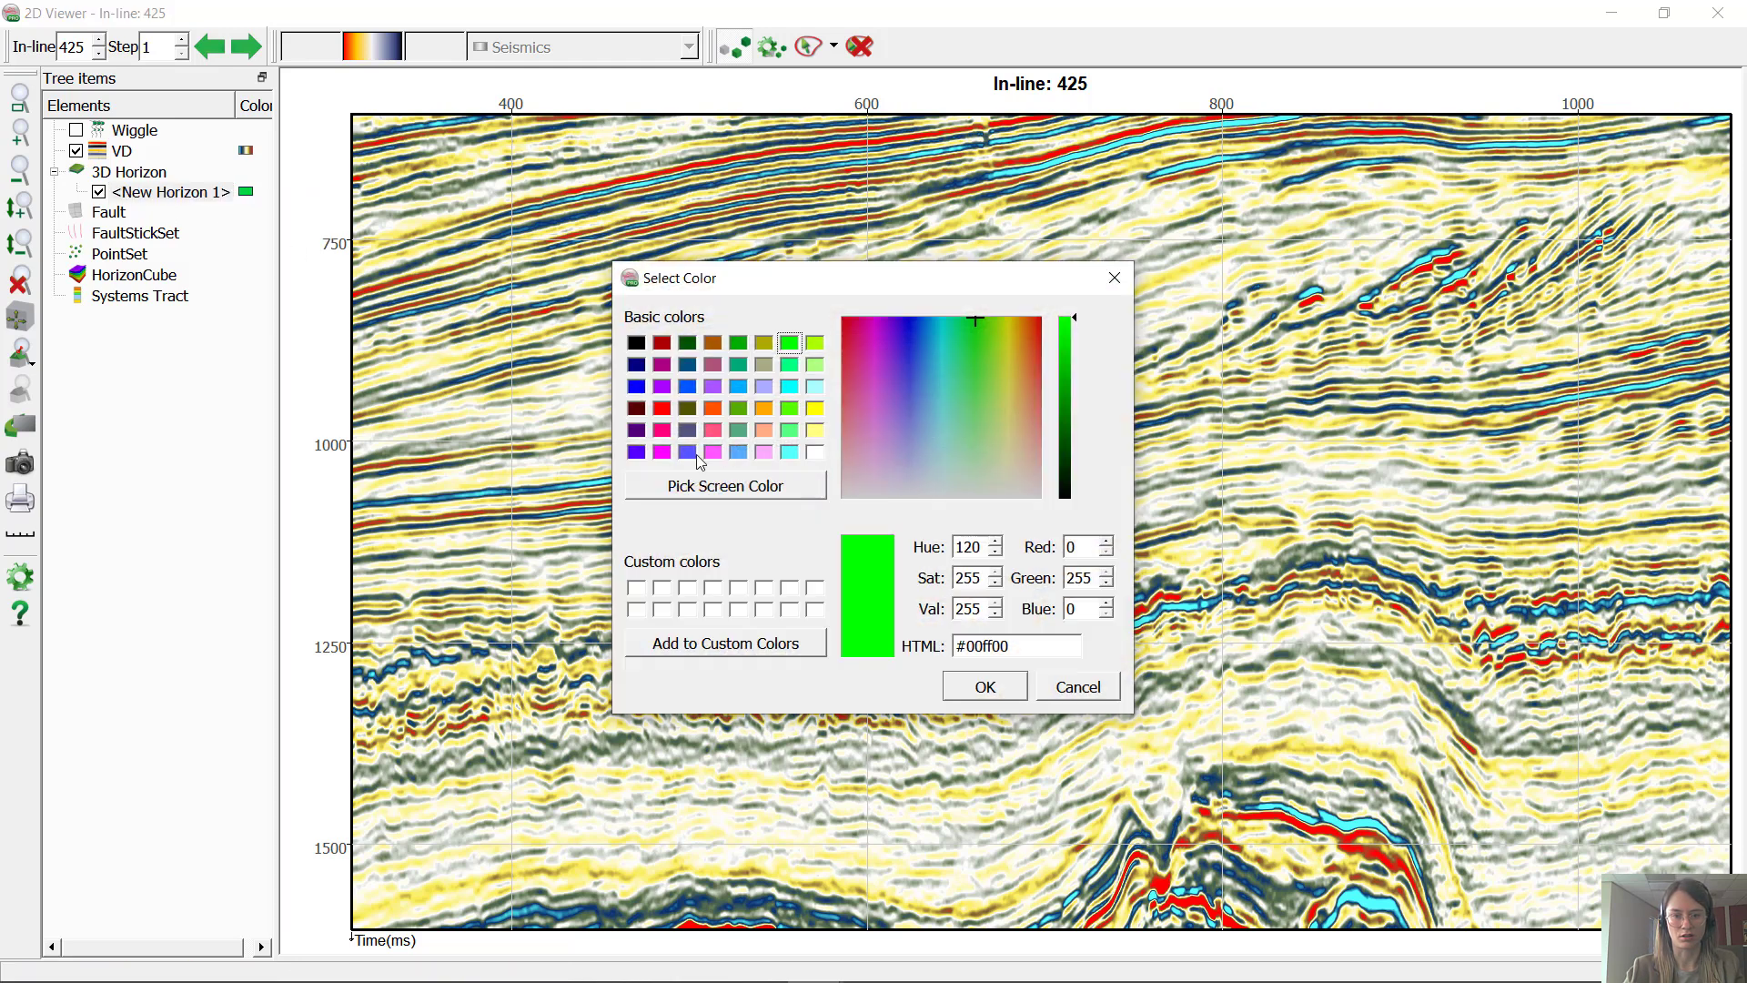
click(659, 453)
click(983, 683)
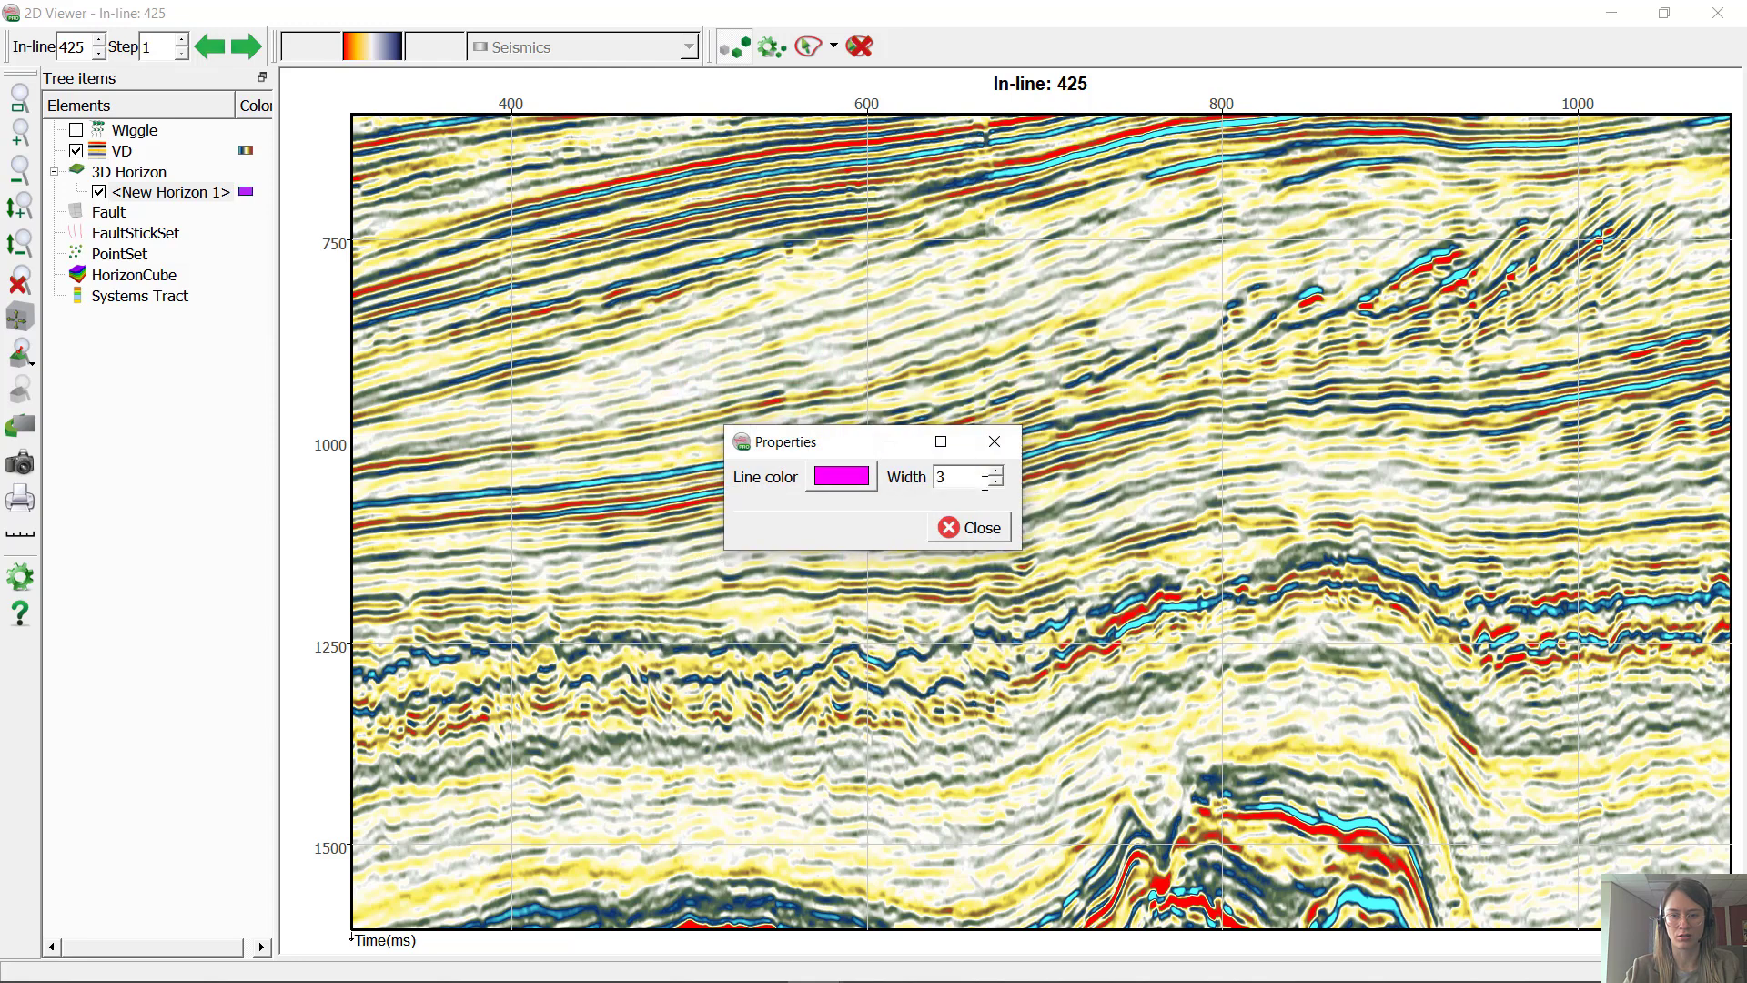
click(976, 528)
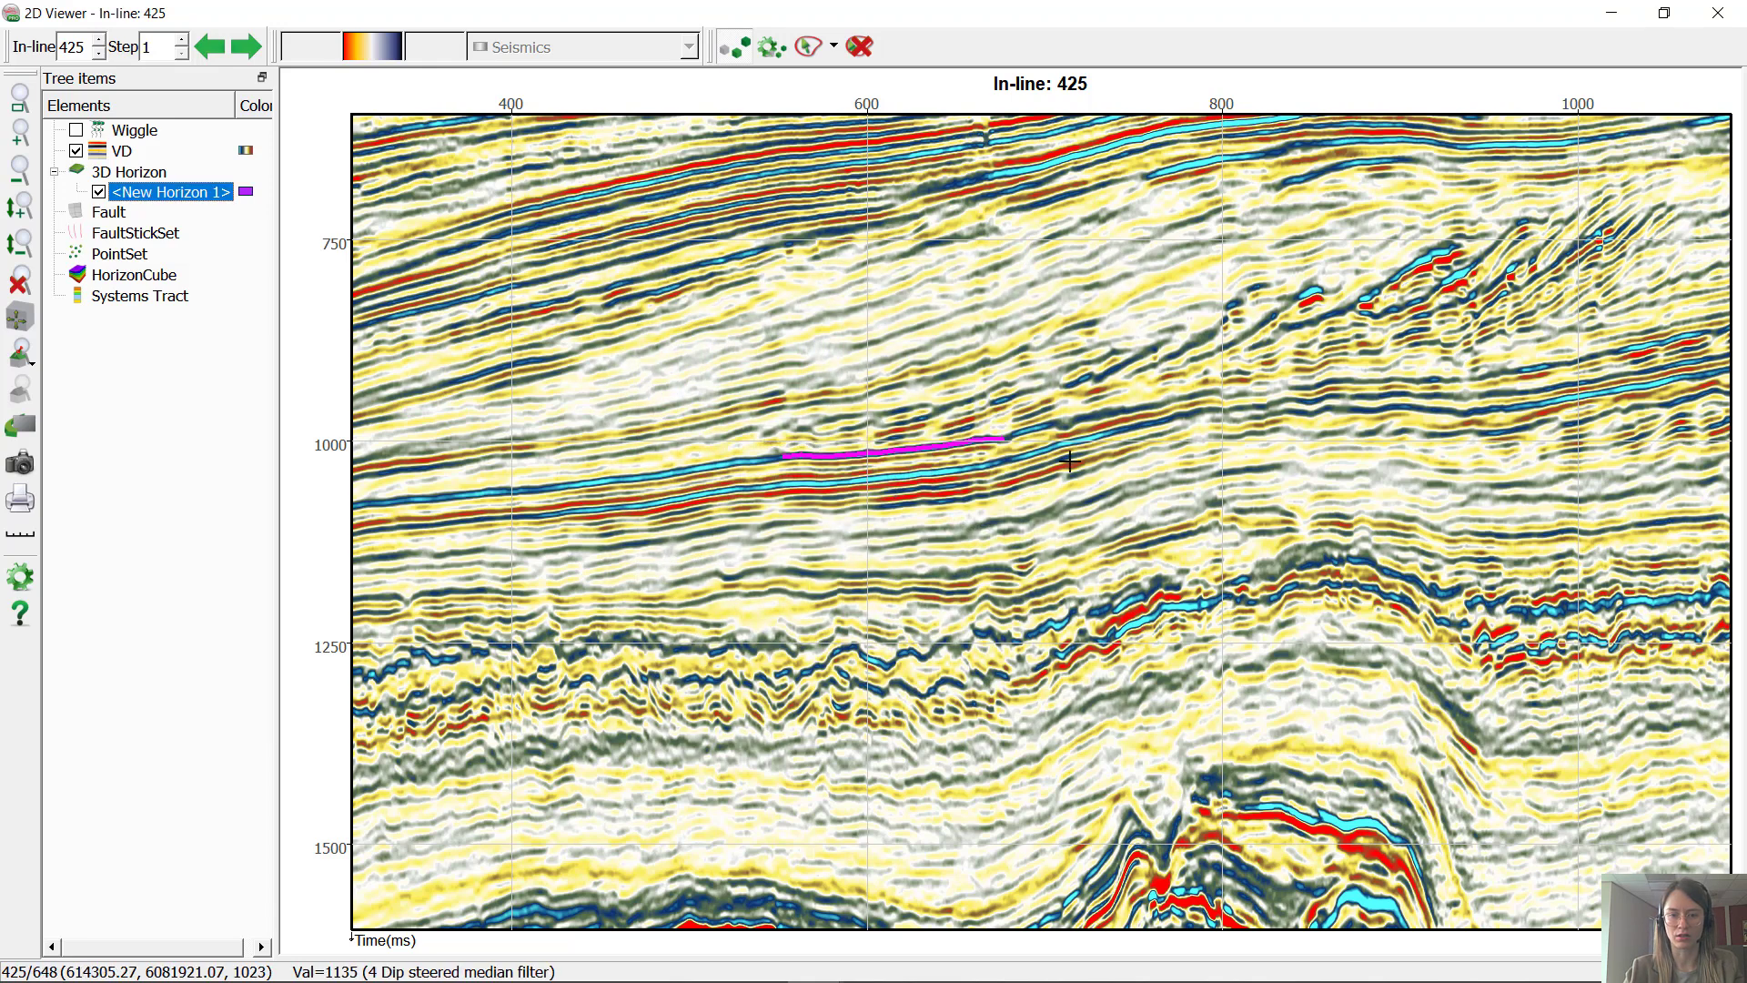
right_click(202, 200)
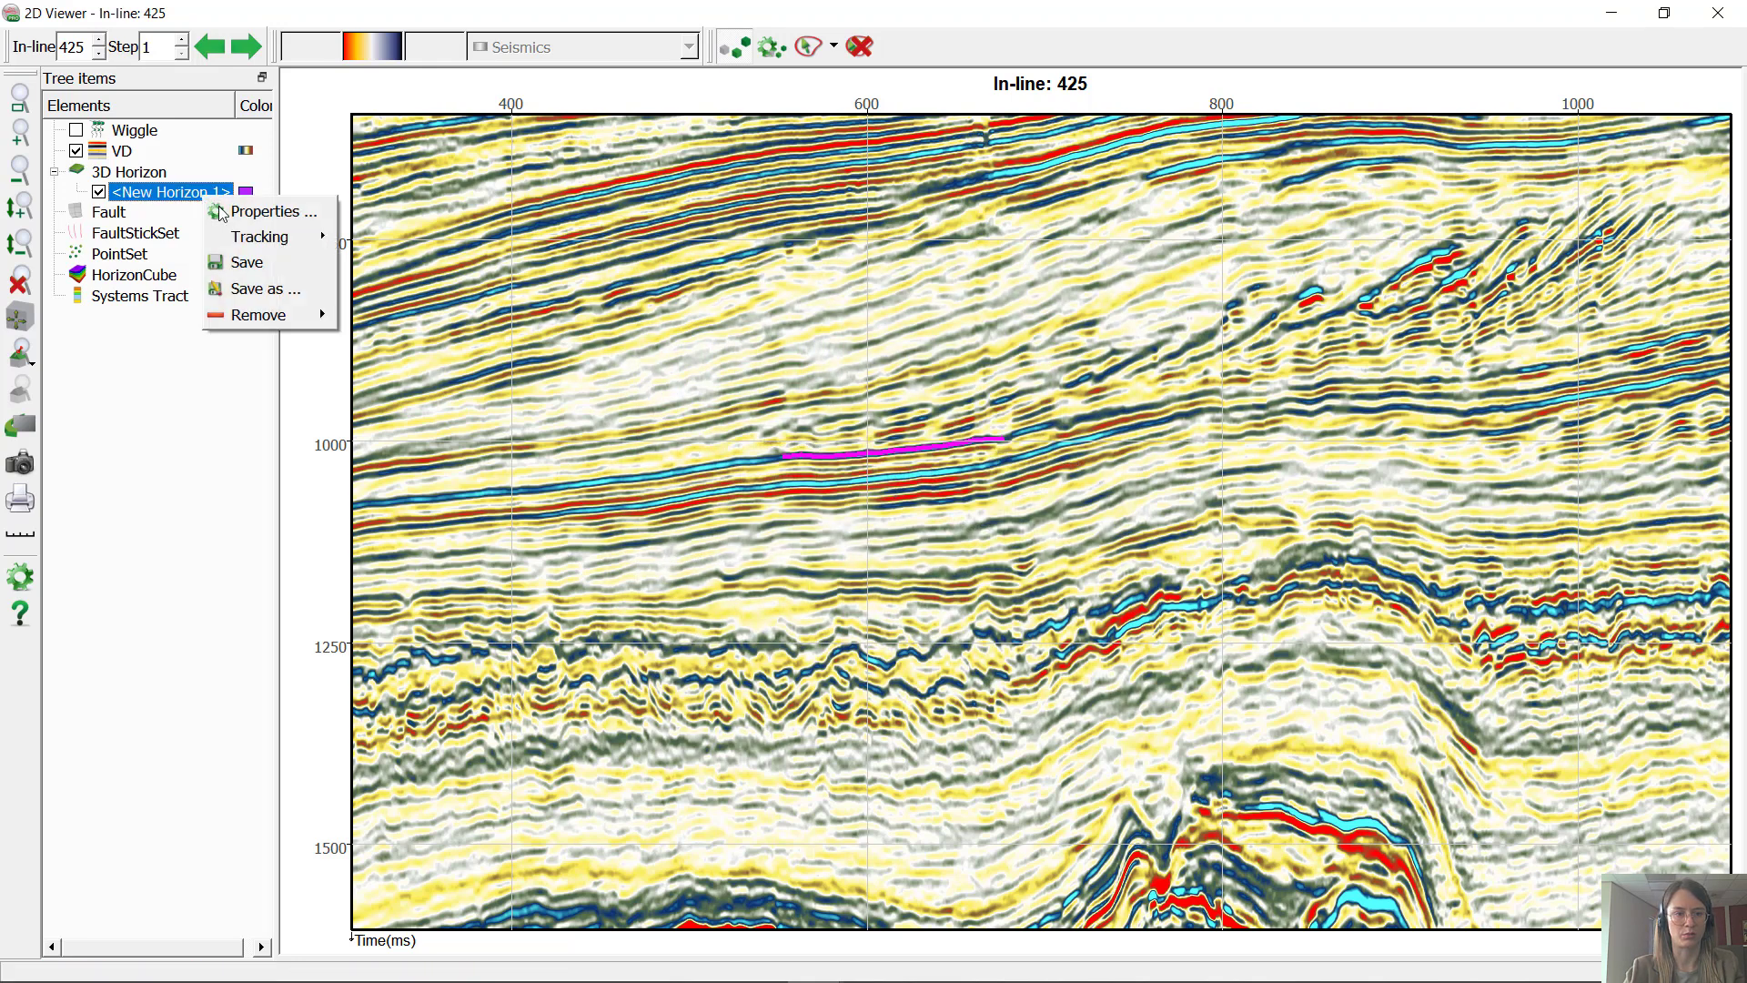
click(273, 211)
click(1001, 485)
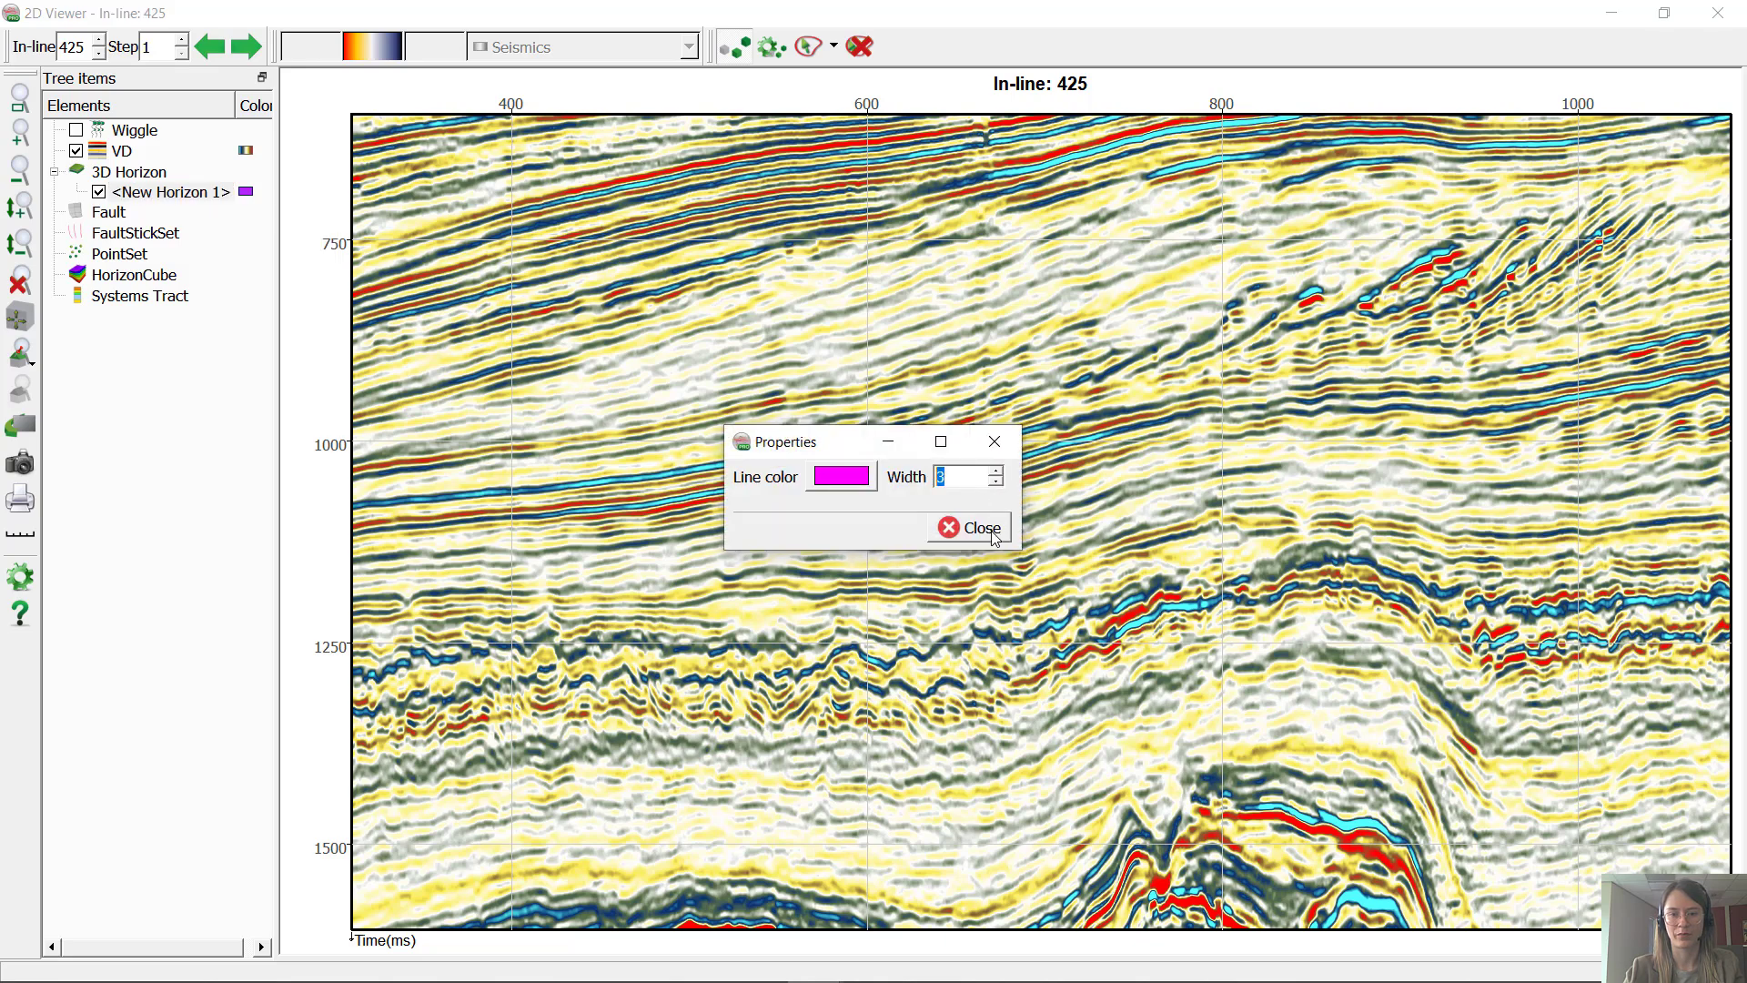
click(994, 535)
Step: Extend the horizon along the same event on in-line 425 with seeds near cross-lines 735, 885, 1023, 1100 and 480
scroll(910, 387, up, 5)
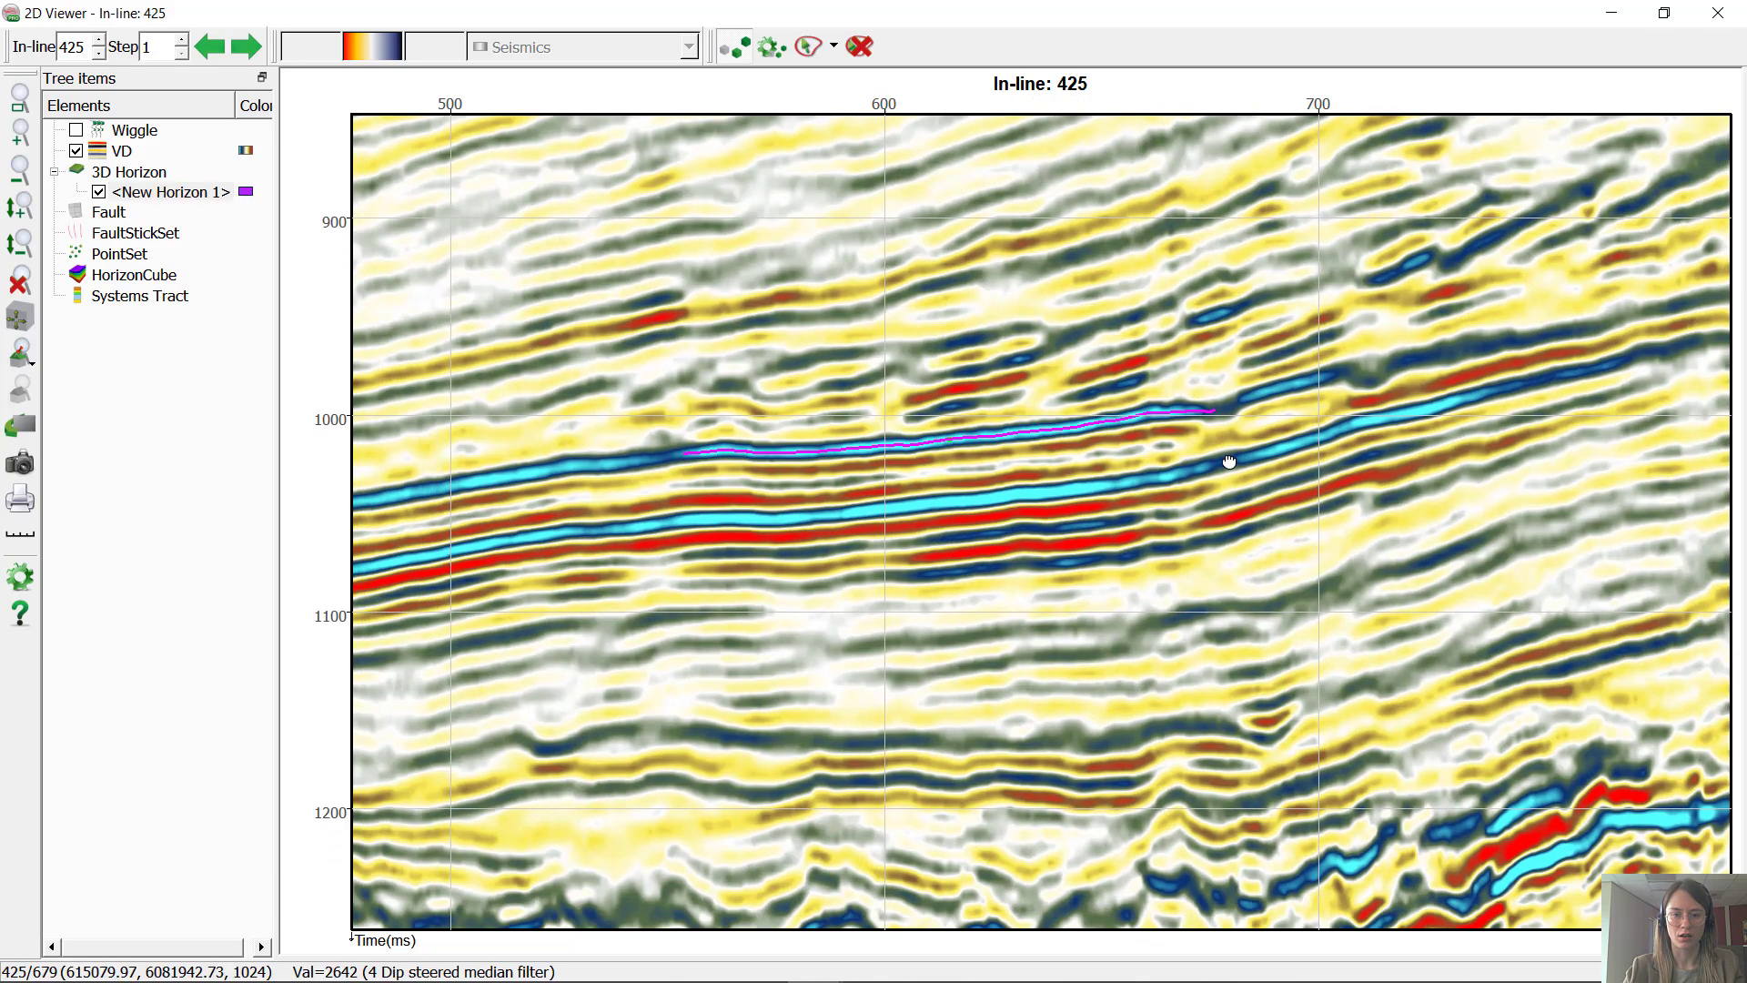
scroll(1453, 366, down, 2)
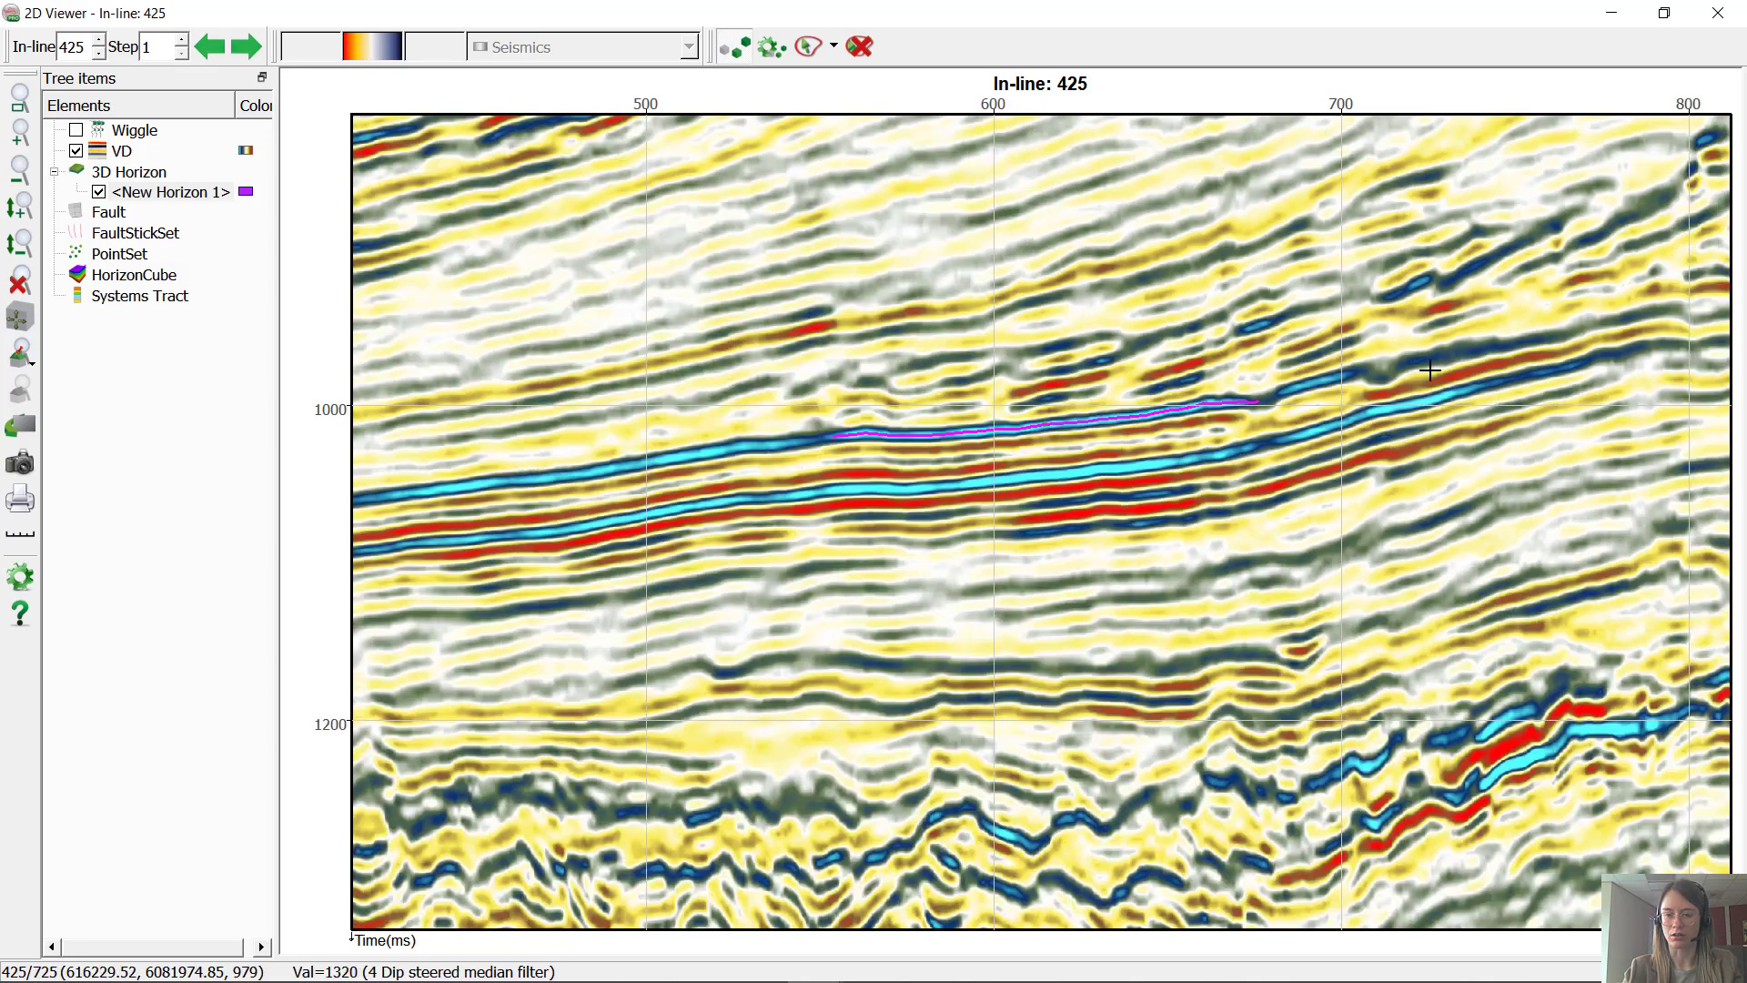
click(1455, 364)
scroll(1488, 465, down, 1)
middle_drag(1488, 465, 619, 519)
click(1007, 384)
click(1389, 329)
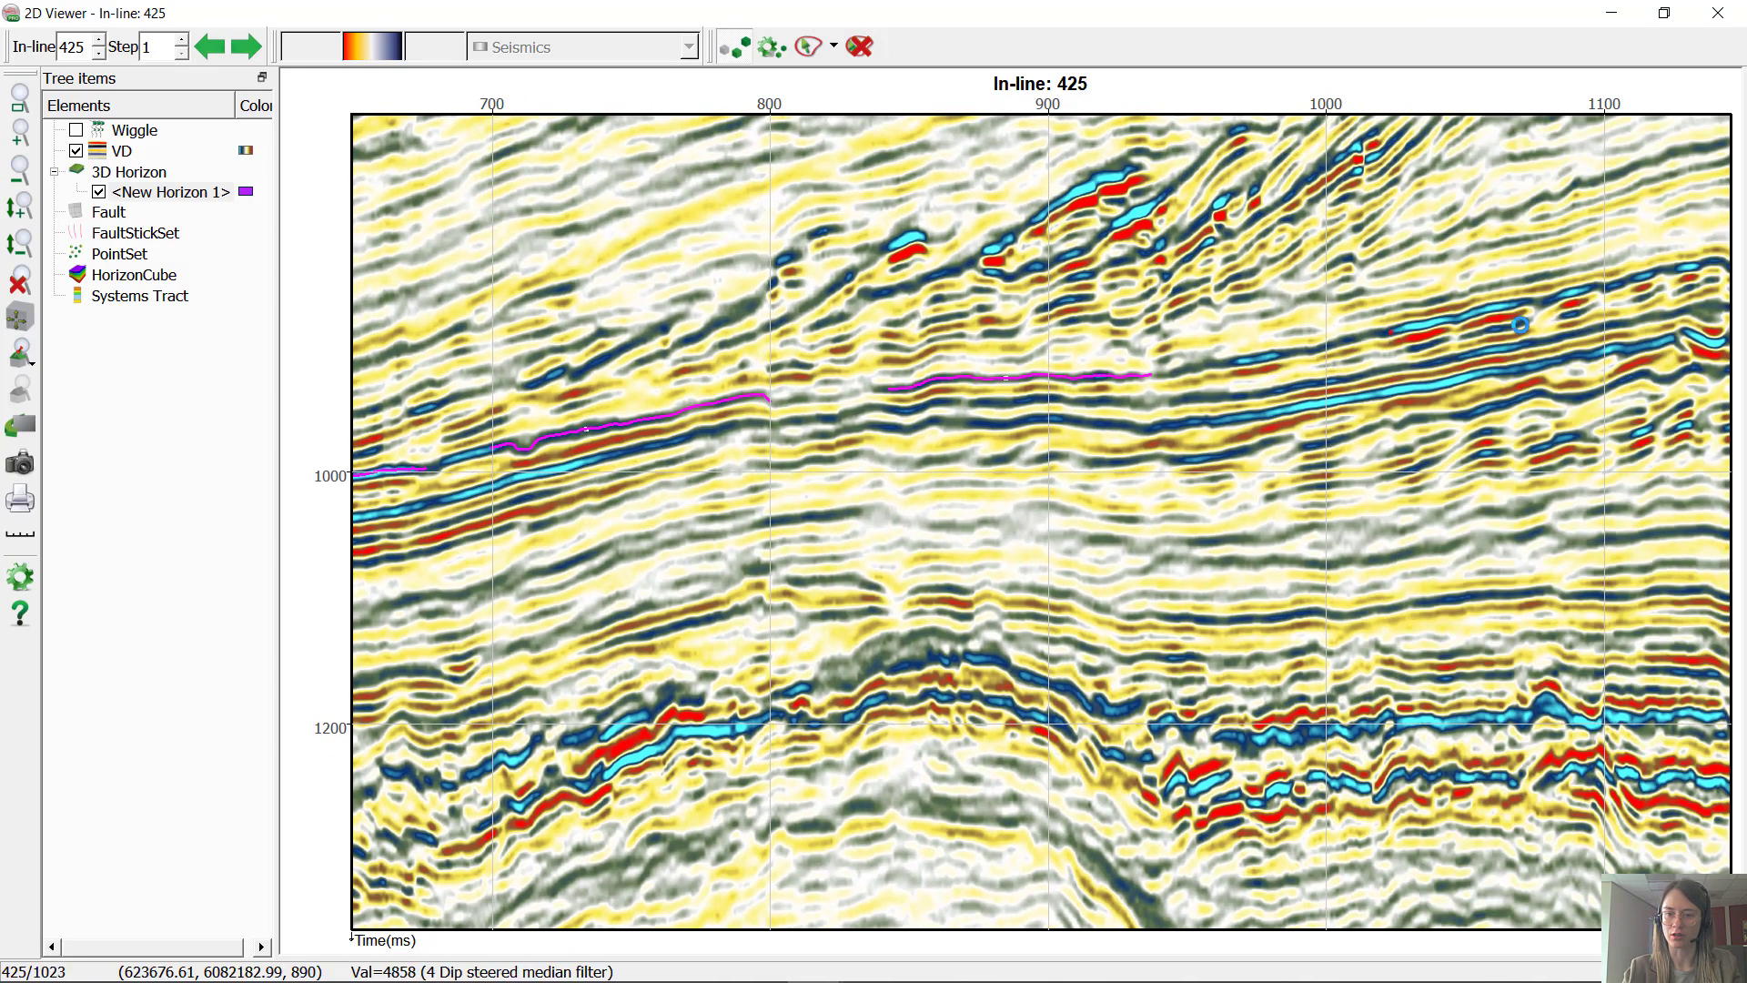
click(1601, 283)
scroll(1474, 391, down, 3)
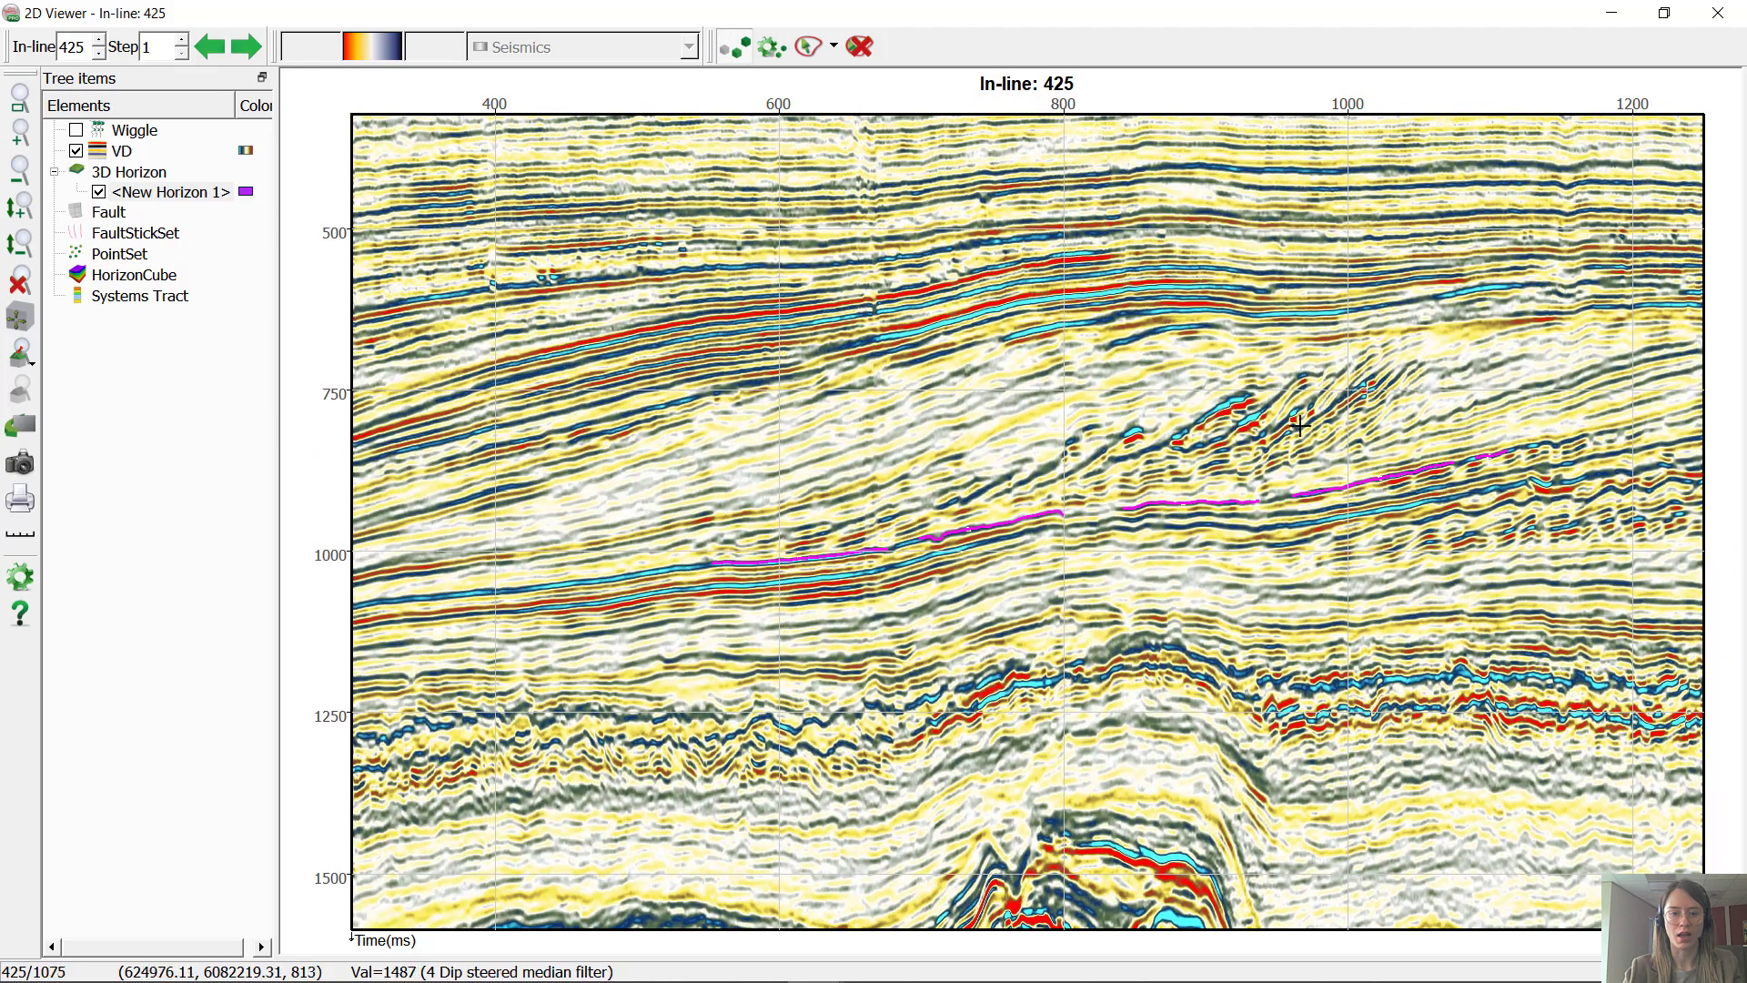
click(611, 577)
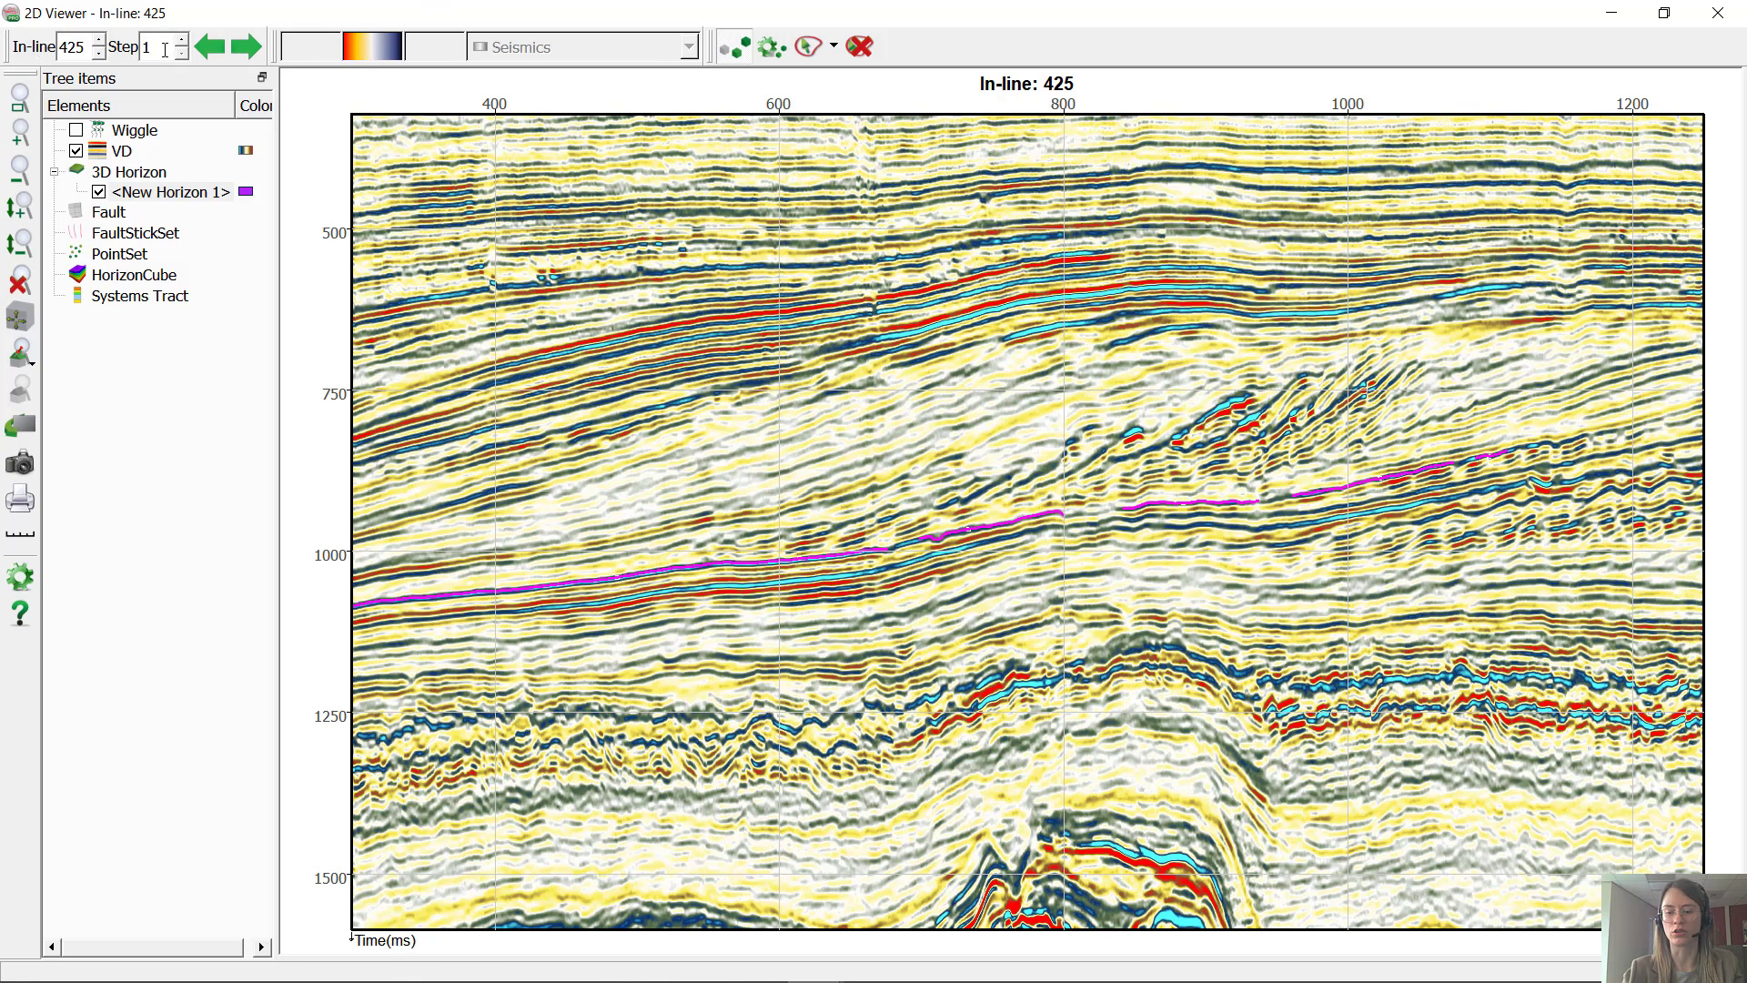
Step: Set the in-line step of the 2D viewer to 10
text(0)
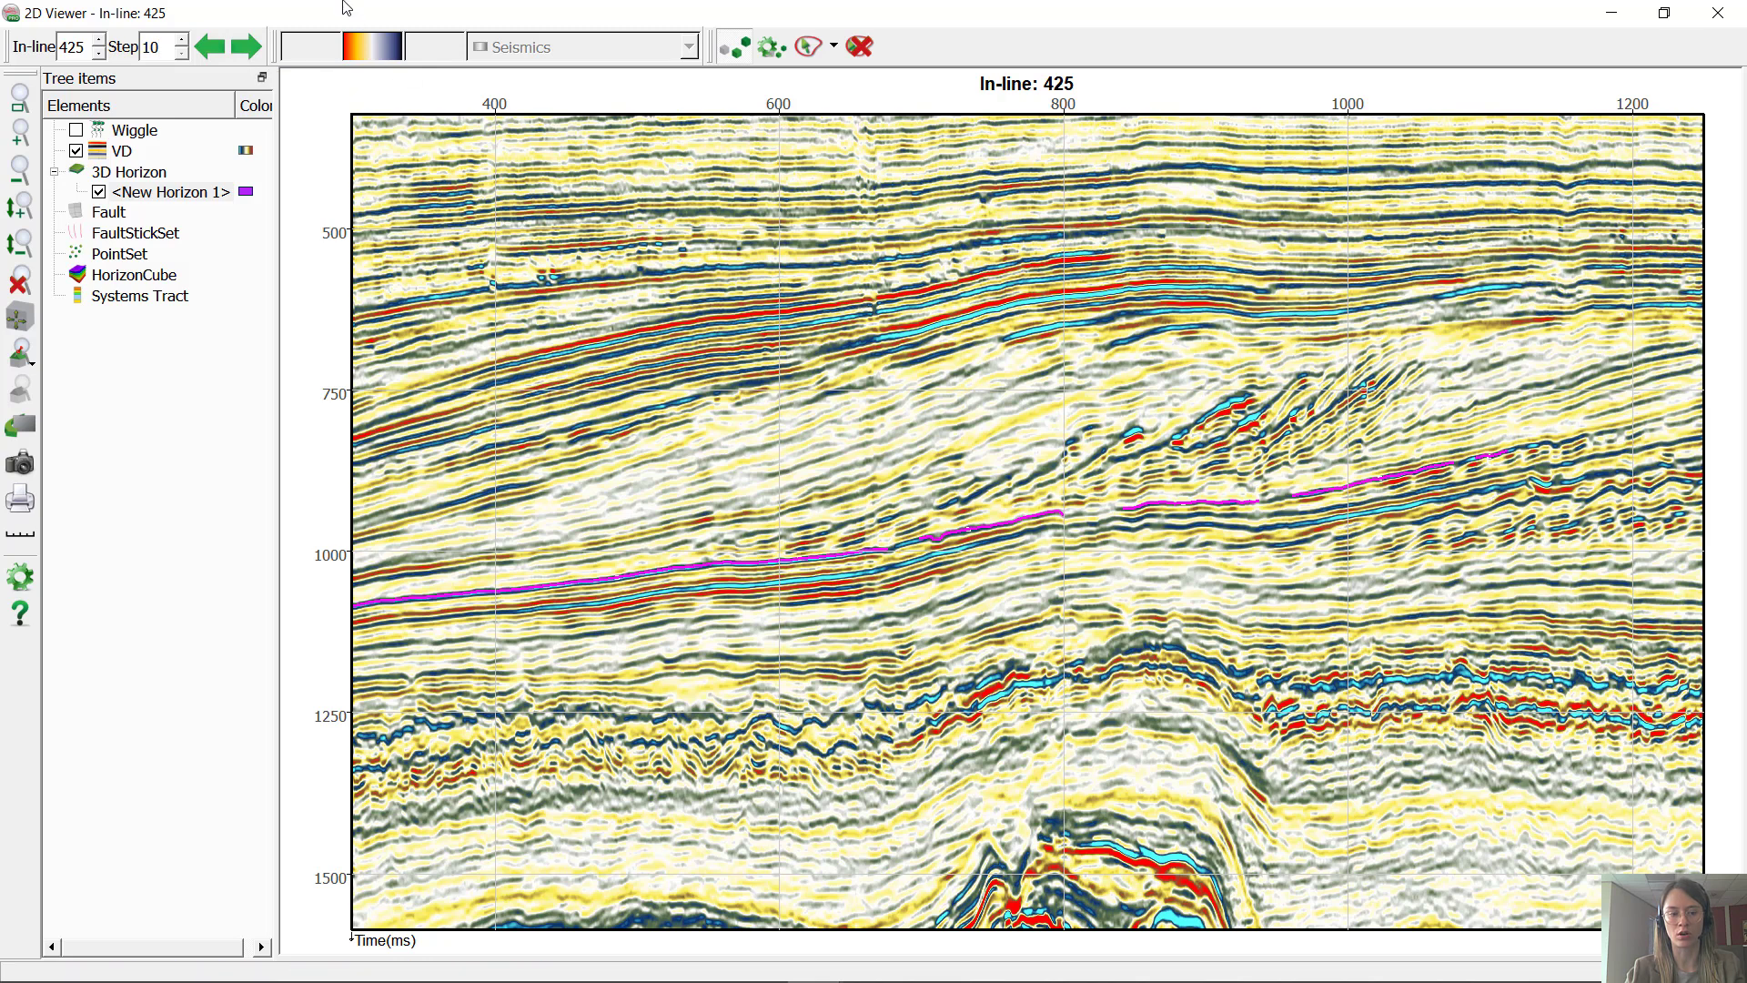
Step: Look up where the keyboard shortcuts are configured in the main window, and return to the maximized in-line 425 viewer
double_click(470, 22)
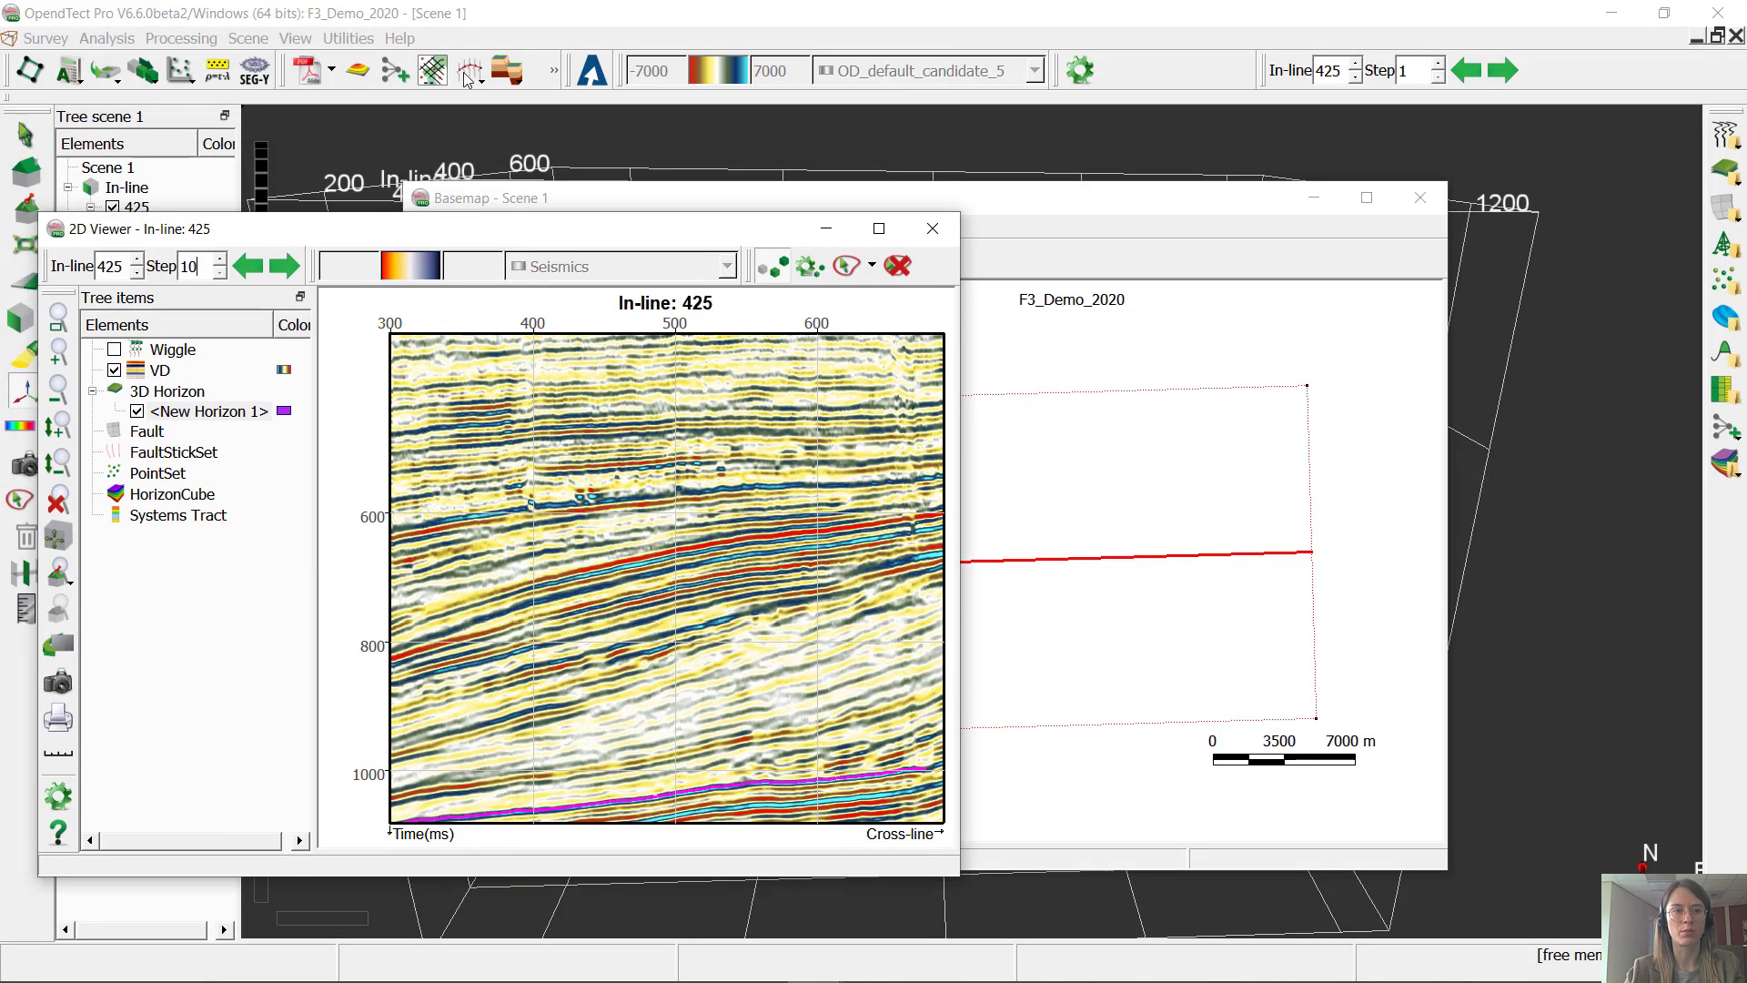
click(348, 40)
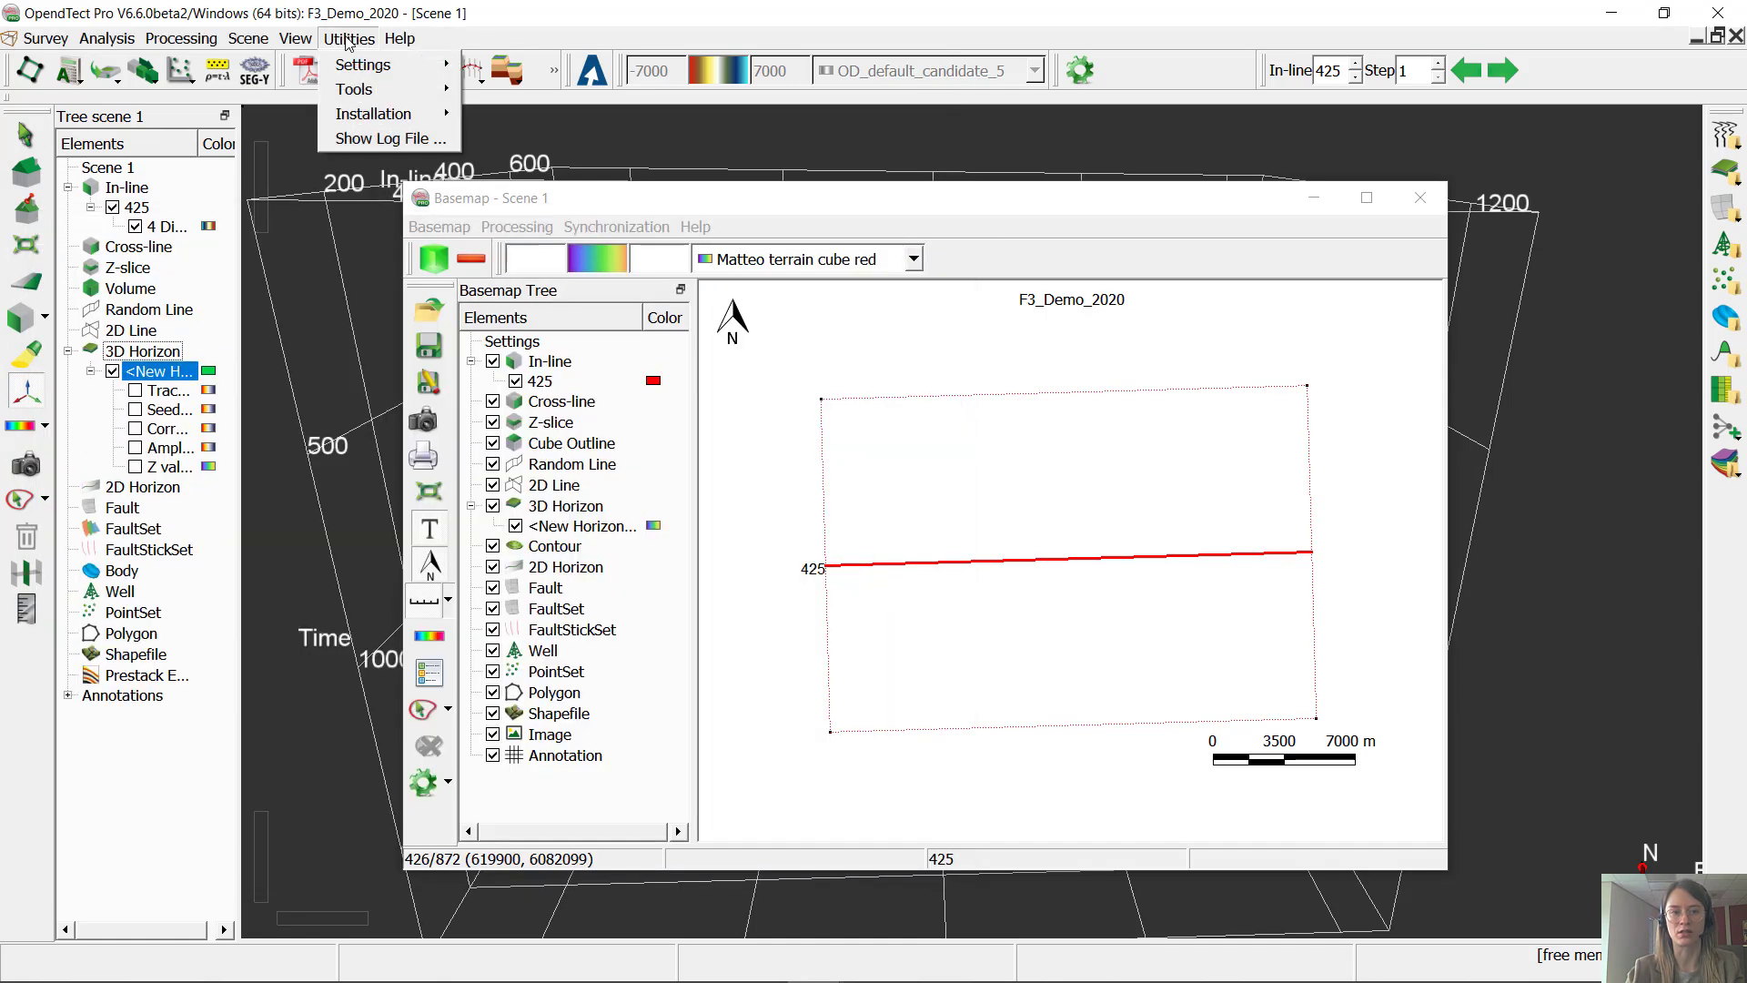
mouse_move(382, 65)
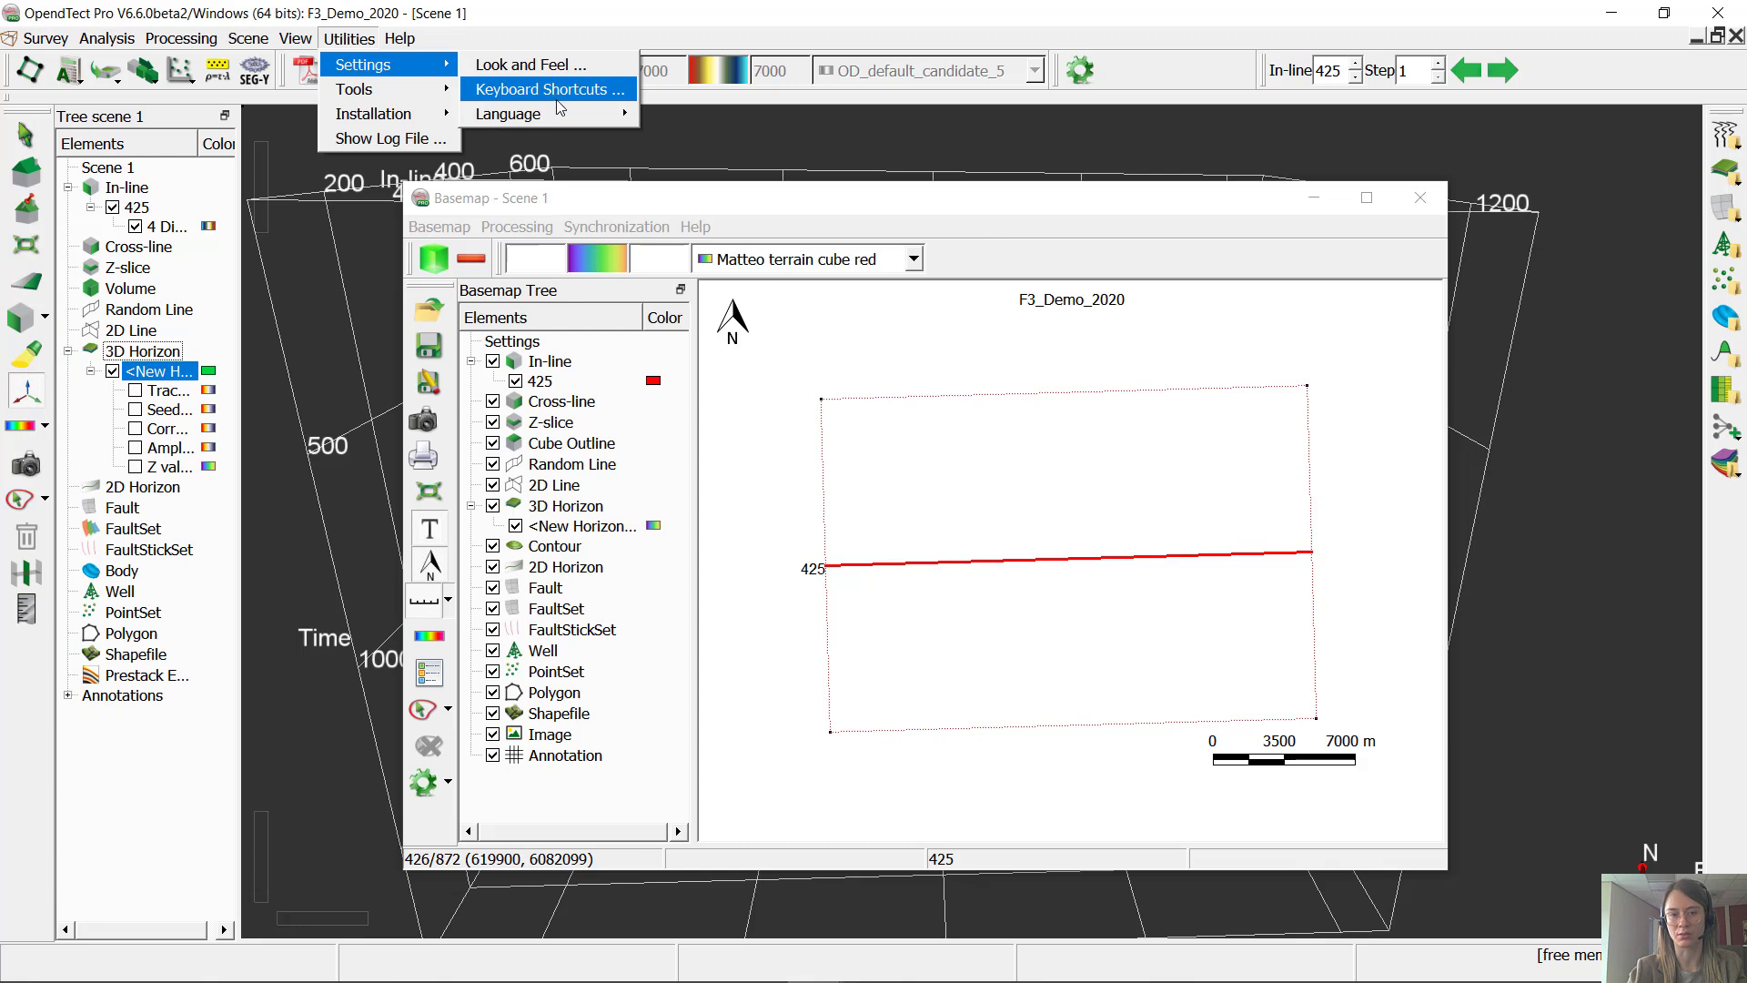
click(815, 960)
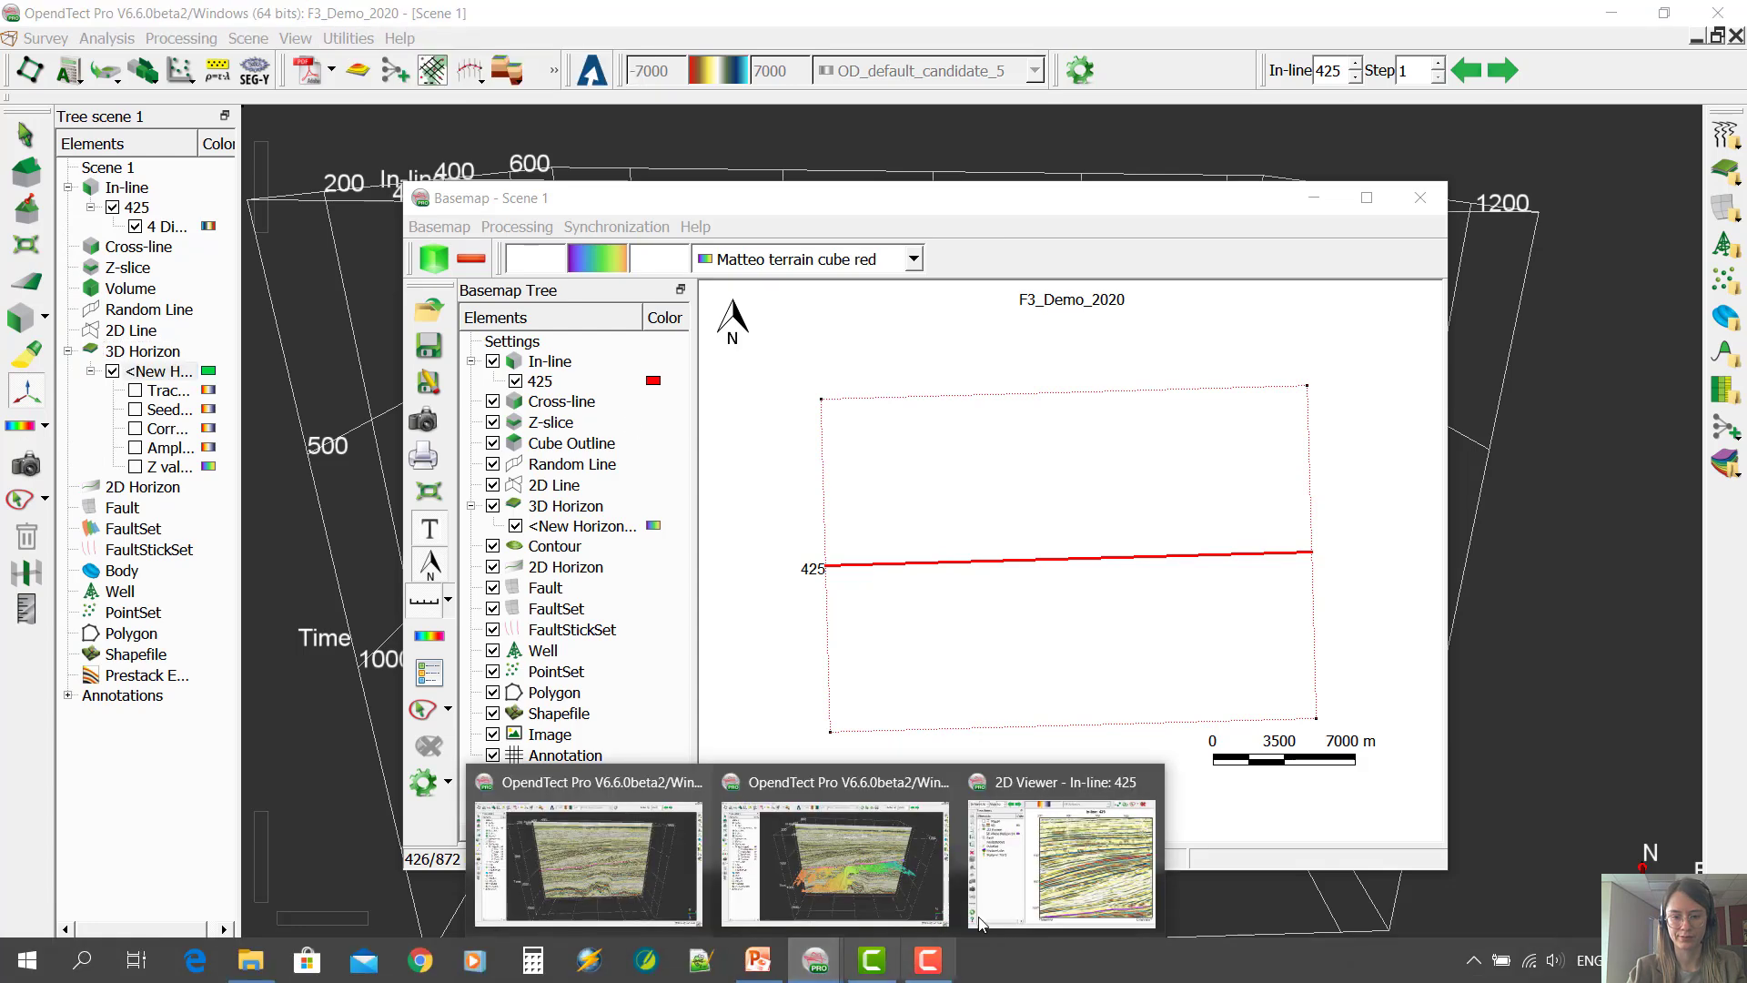
click(1061, 865)
double_click(675, 228)
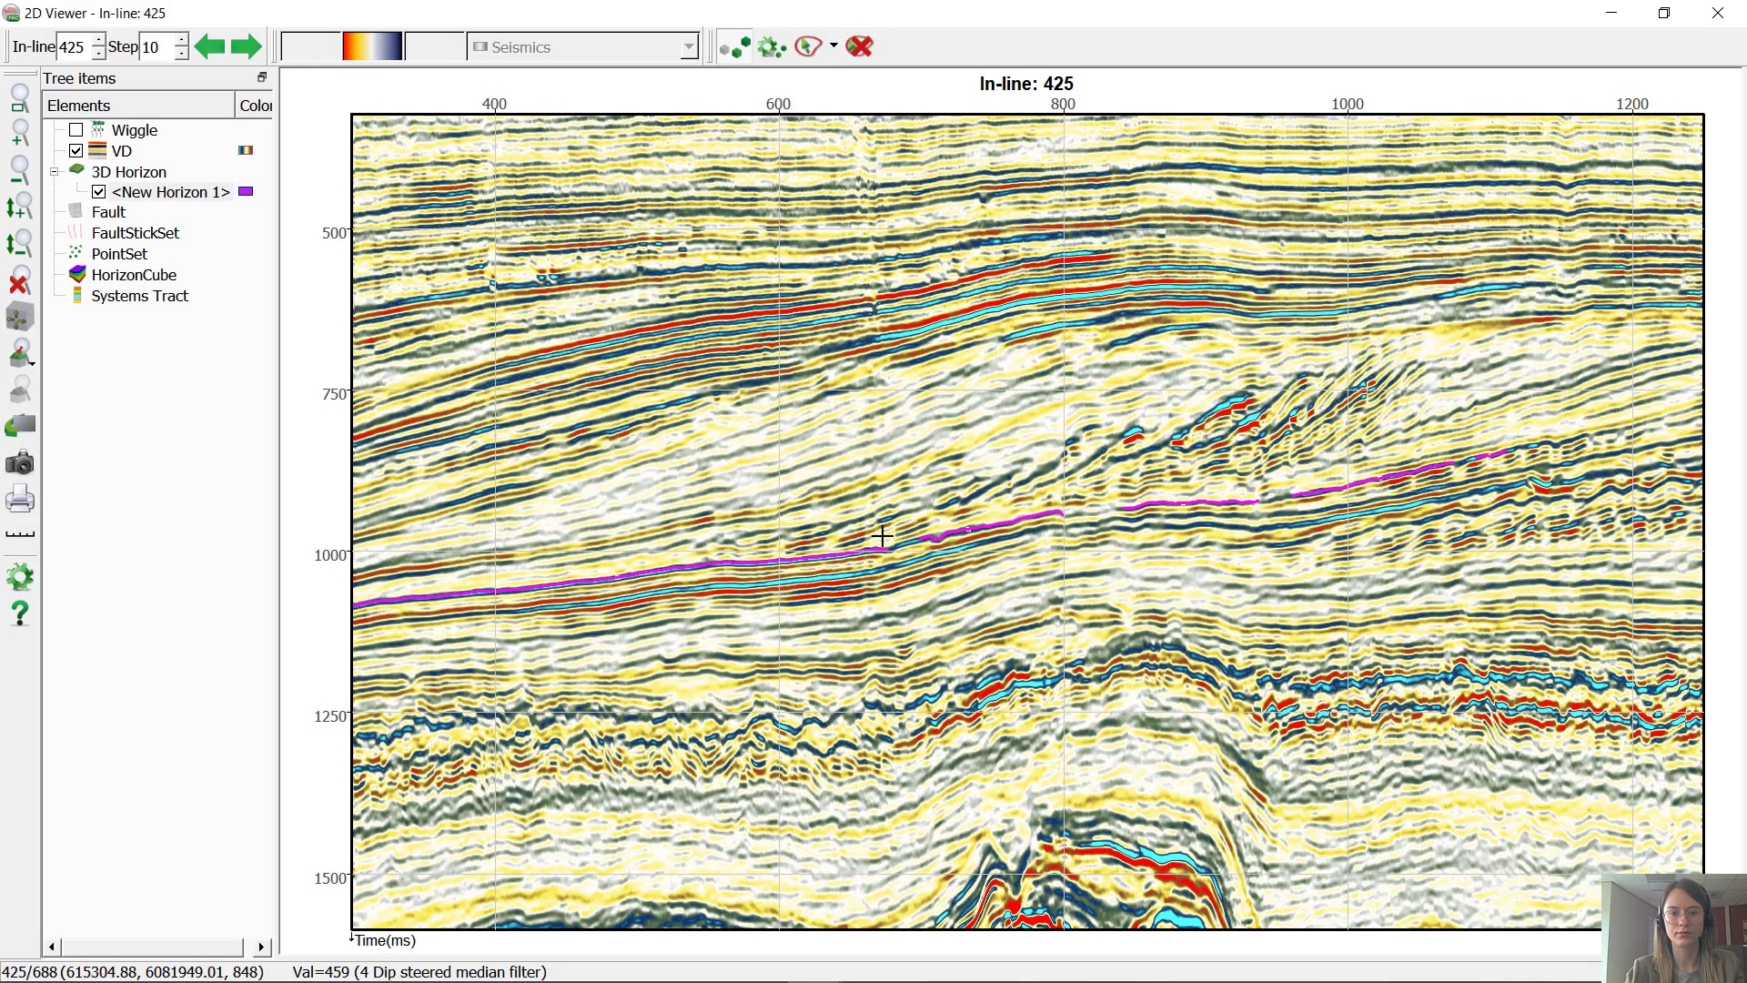
Step: Advance to in-line 435 and track the horizon along the same event with seeds near cross-lines 755, 625, 945 and 950
click(245, 46)
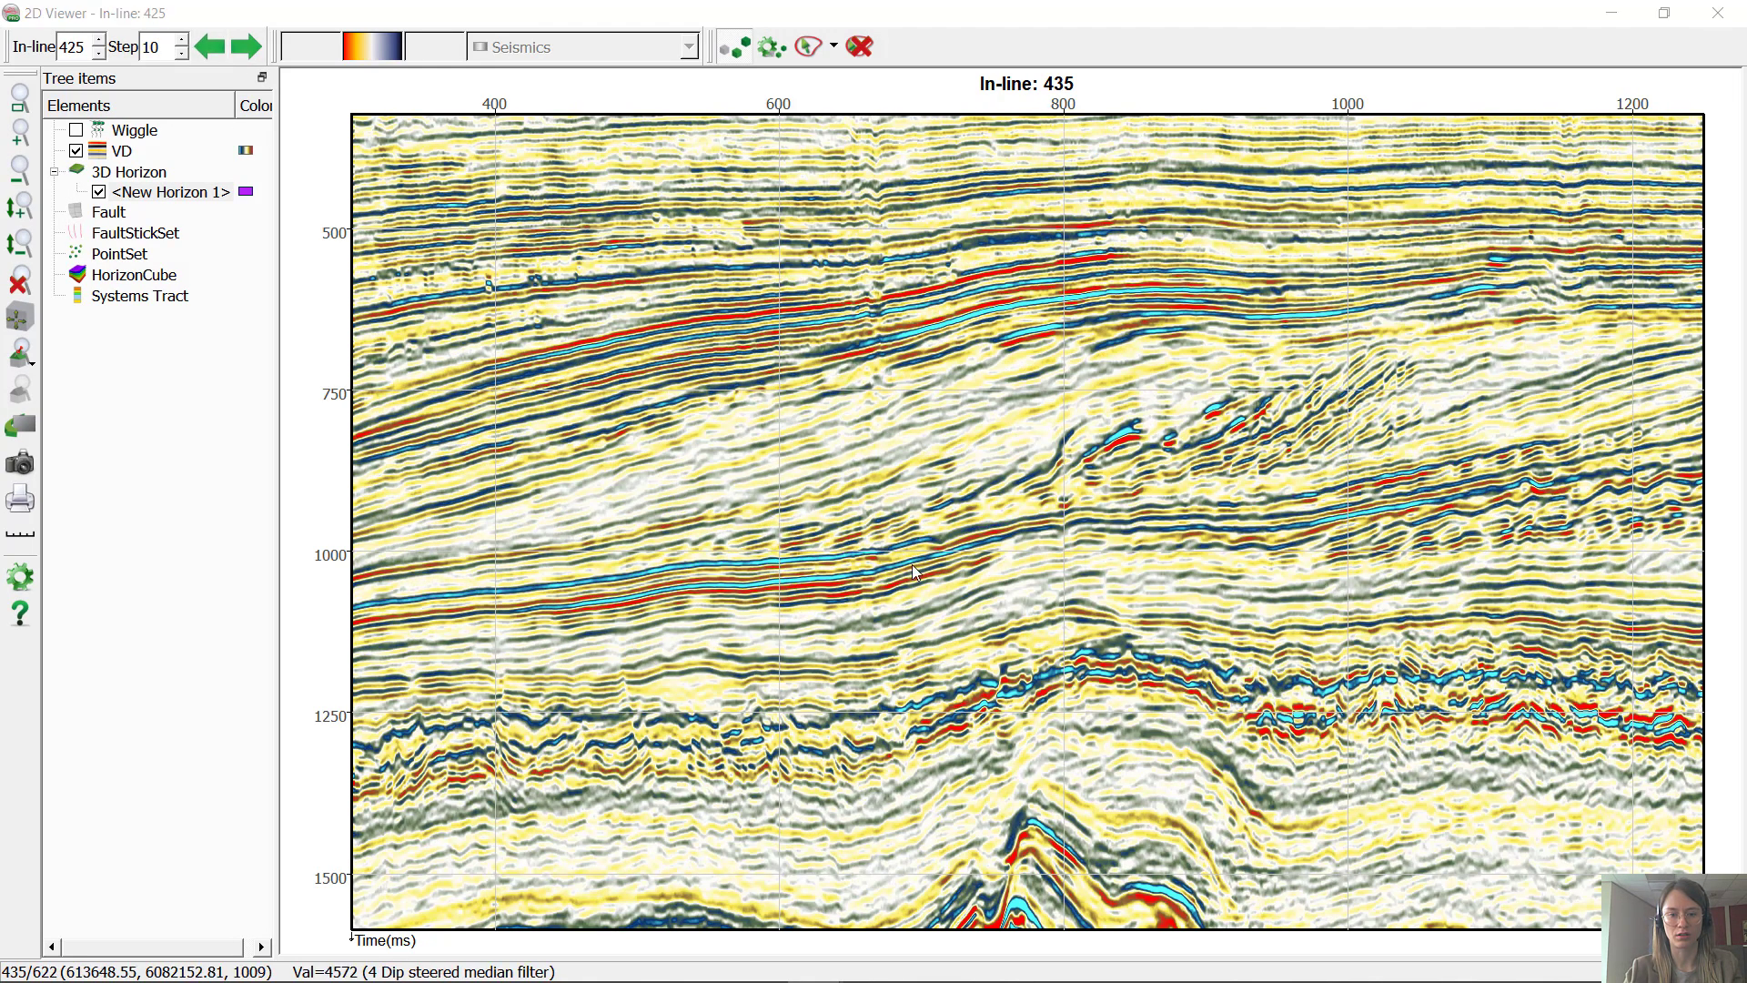
key(x)
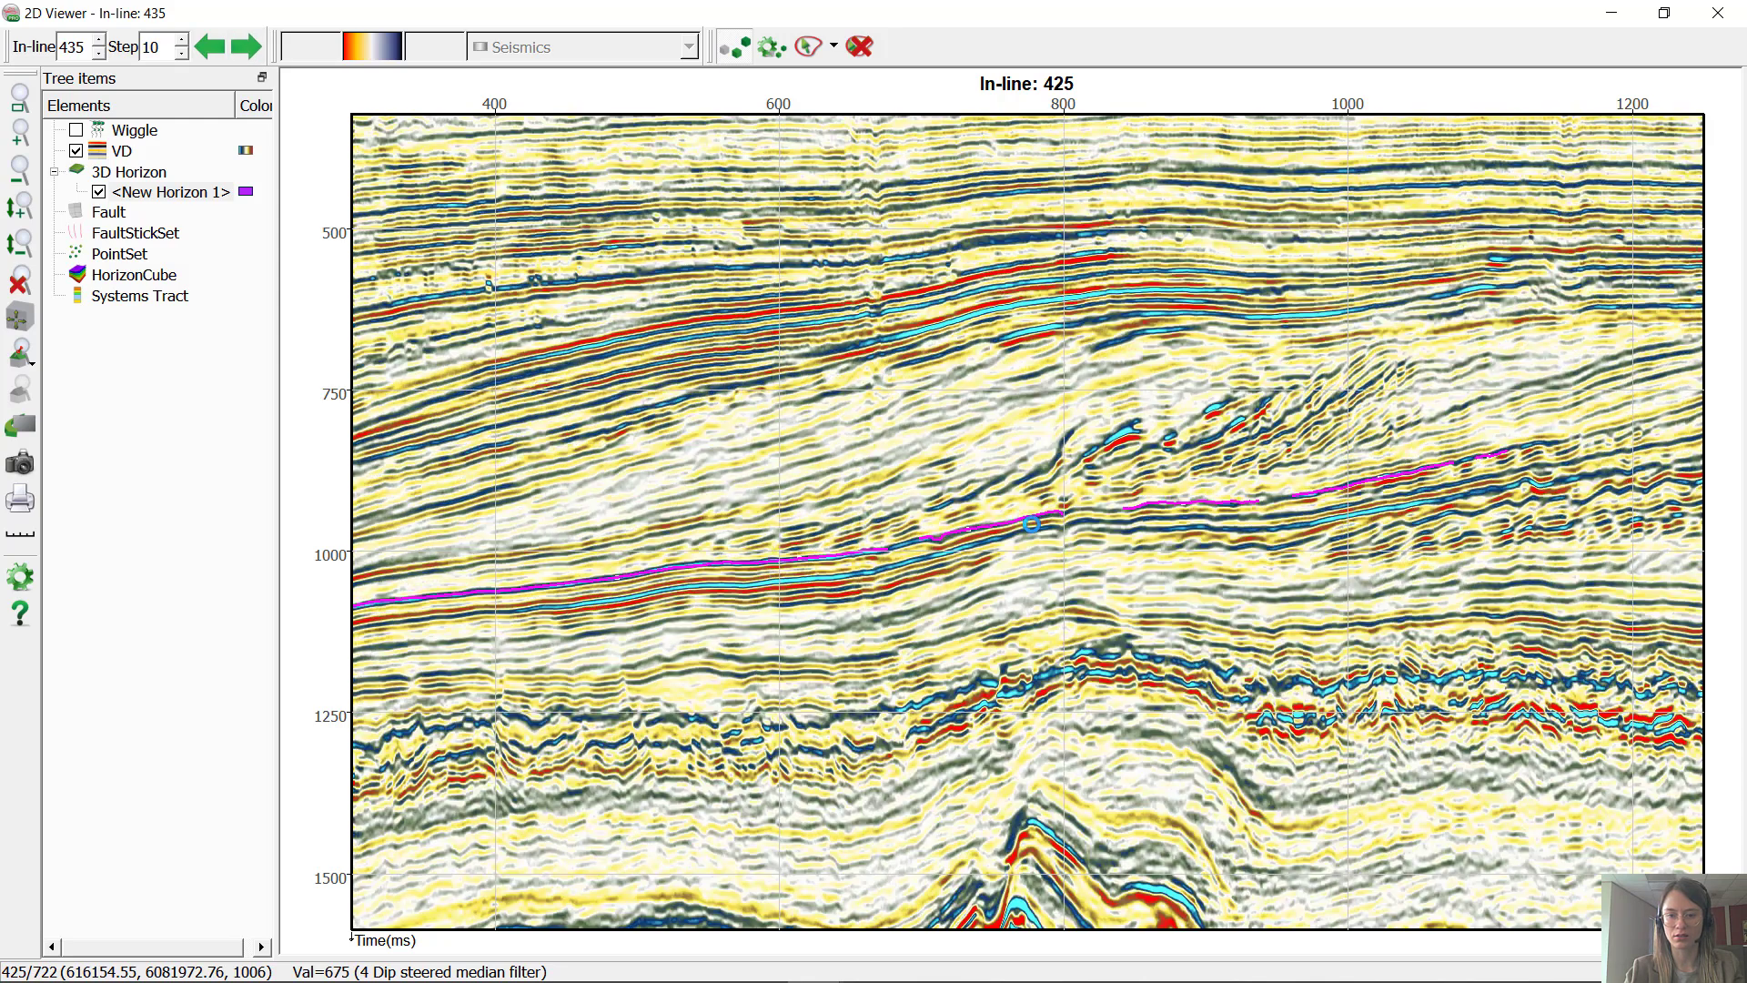
scroll(1030, 523, up, 3)
click(970, 524)
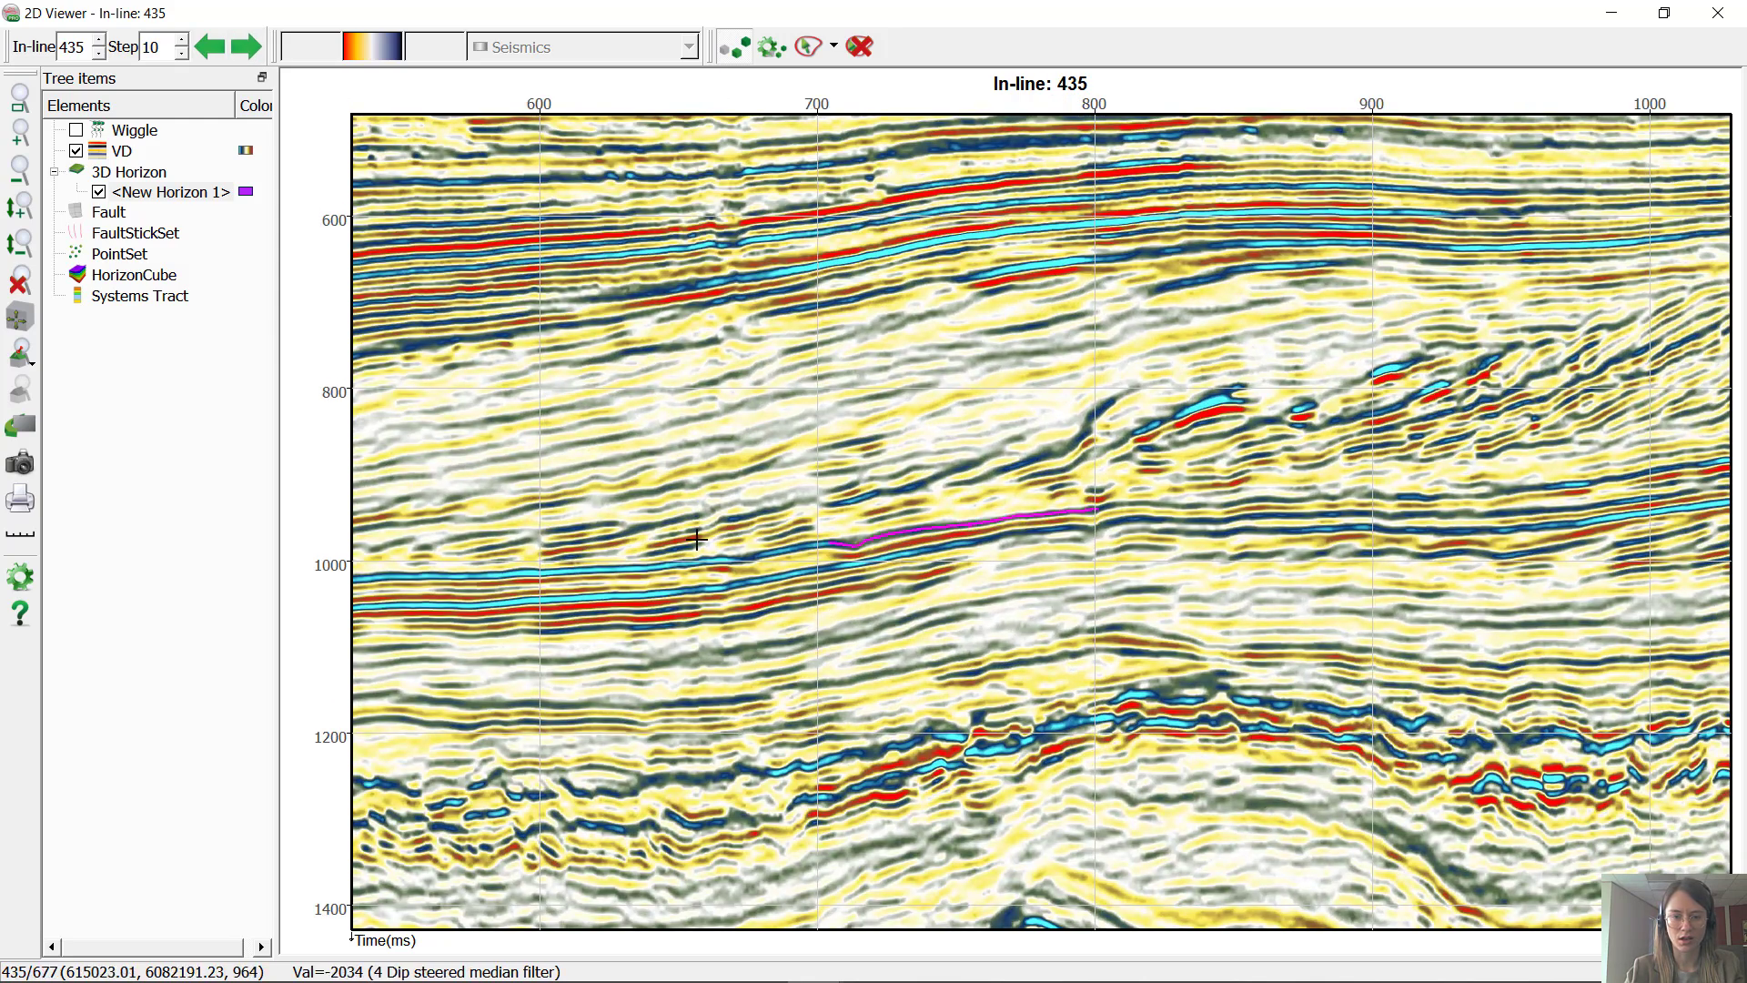
click(612, 568)
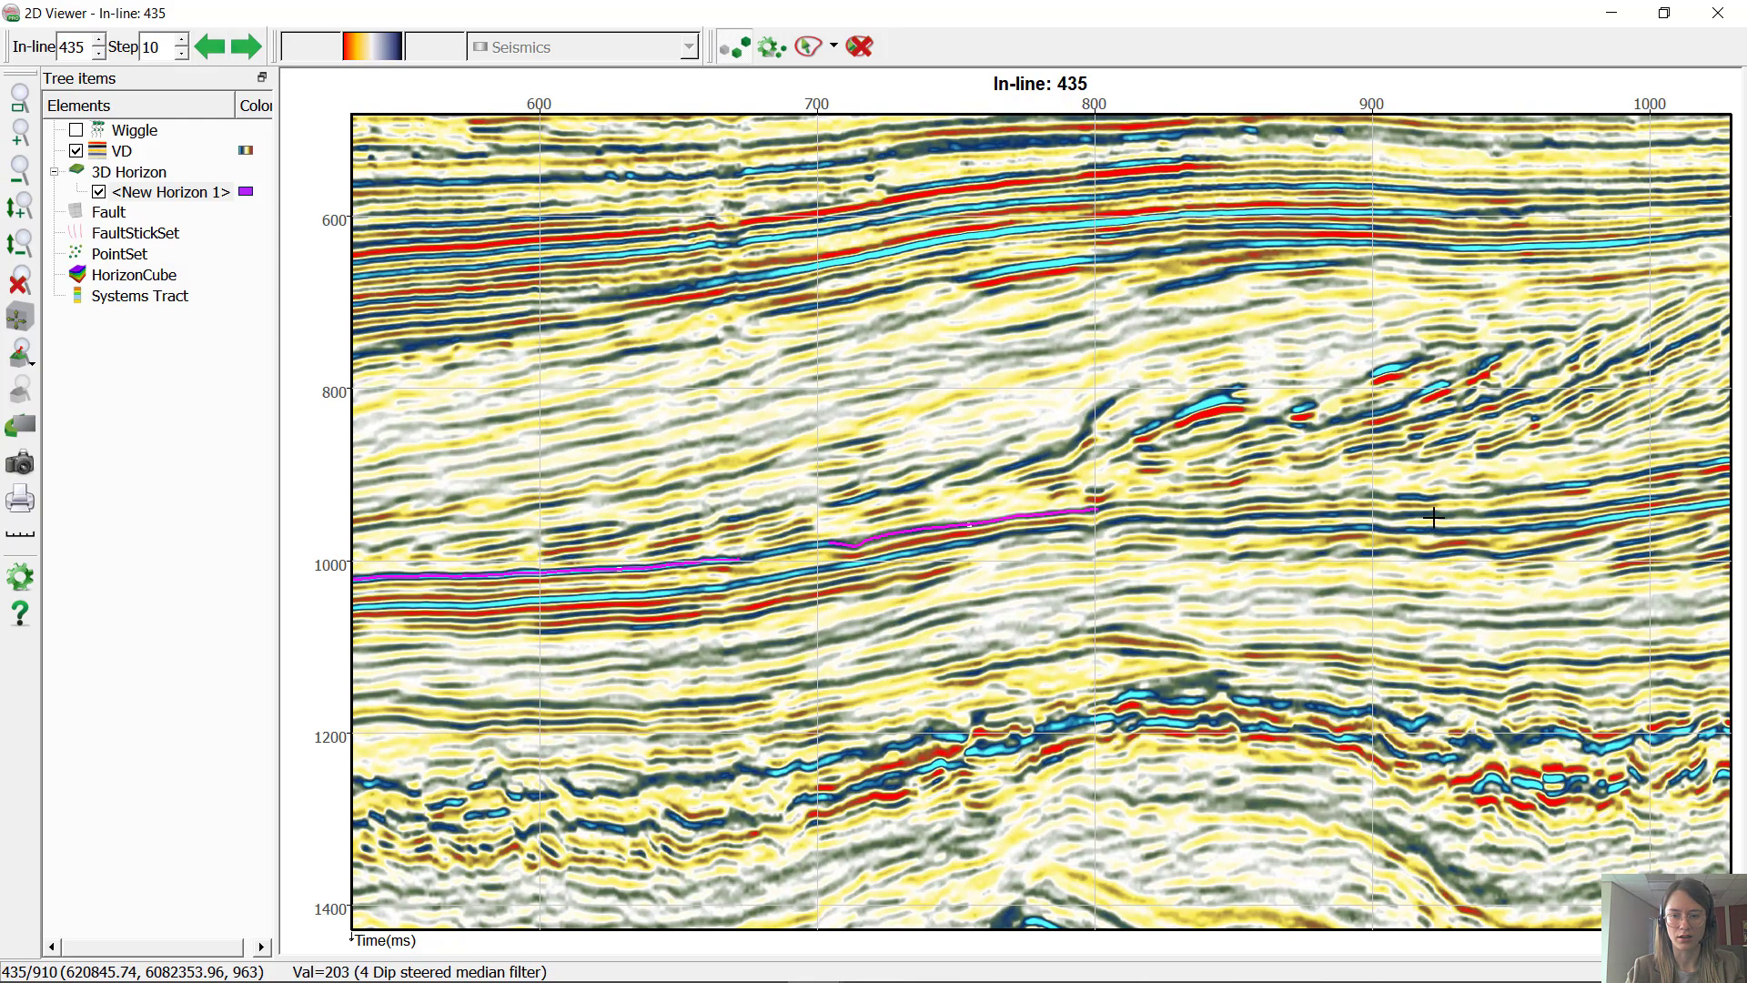
click(1492, 514)
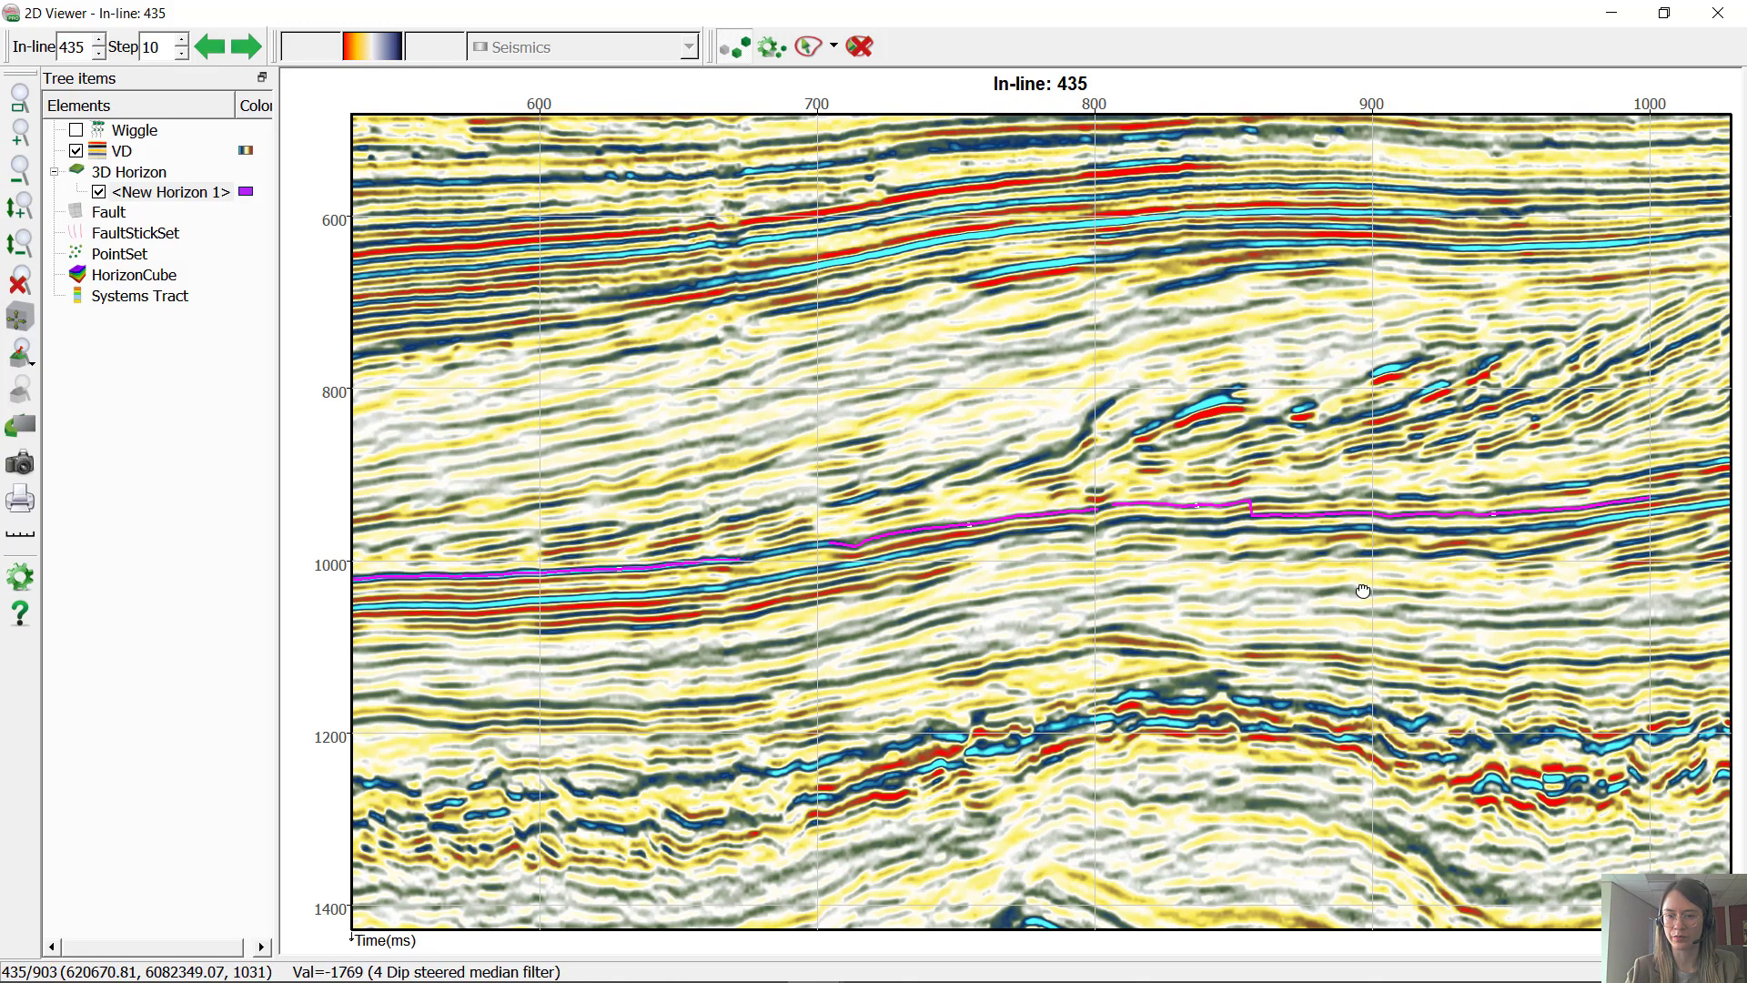
middle_drag(1378, 589, 990, 619)
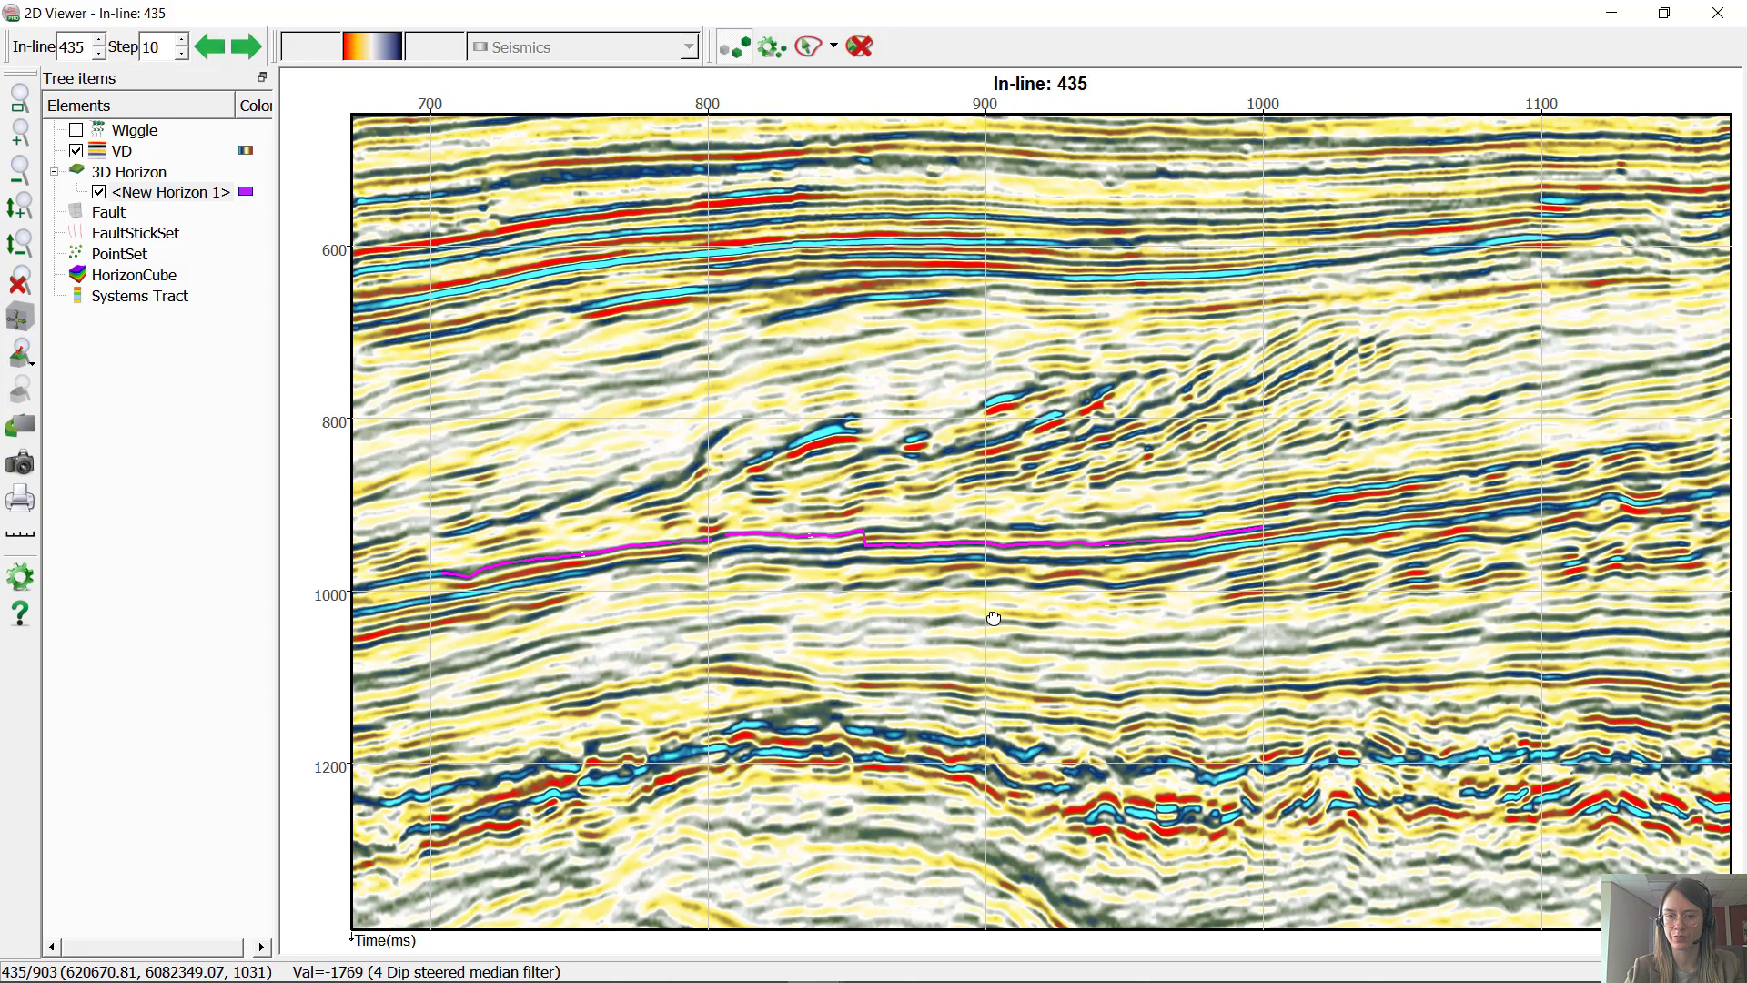
click(1122, 524)
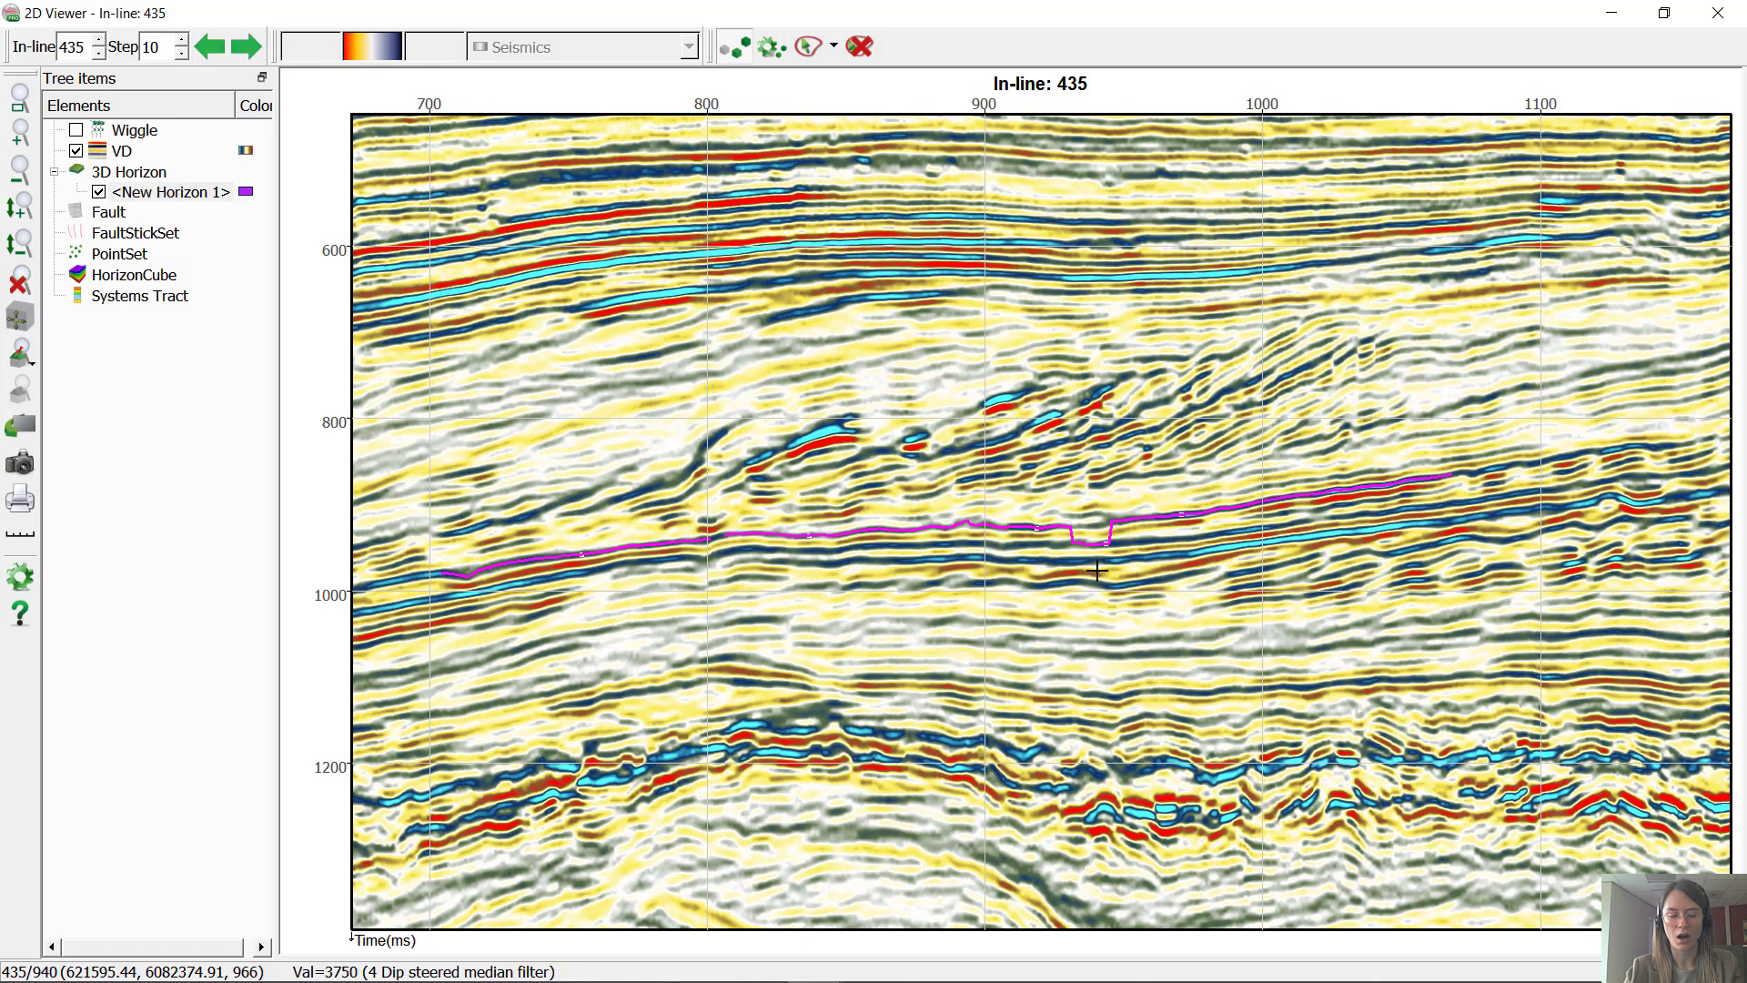
Step: Erase the mistracked part of the horizon on in-line 435 between about cross-lines 912 and 973
scroll(1122, 569, up, 2)
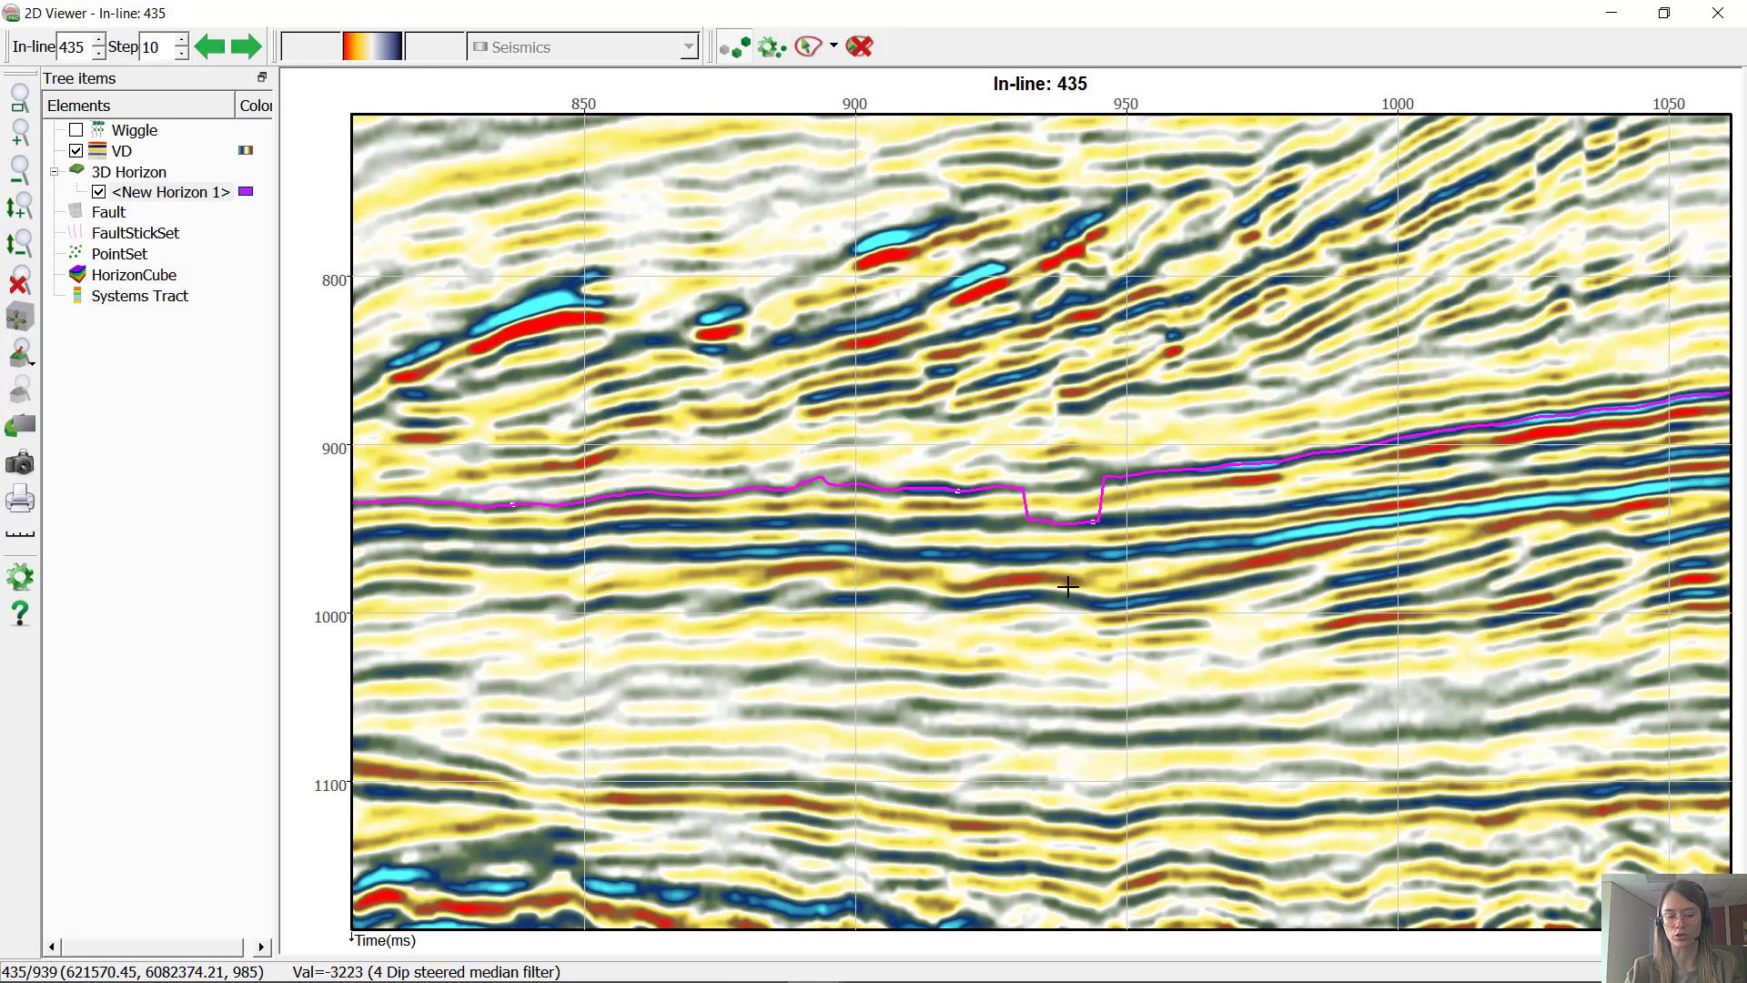
drag(922, 553, 1251, 552)
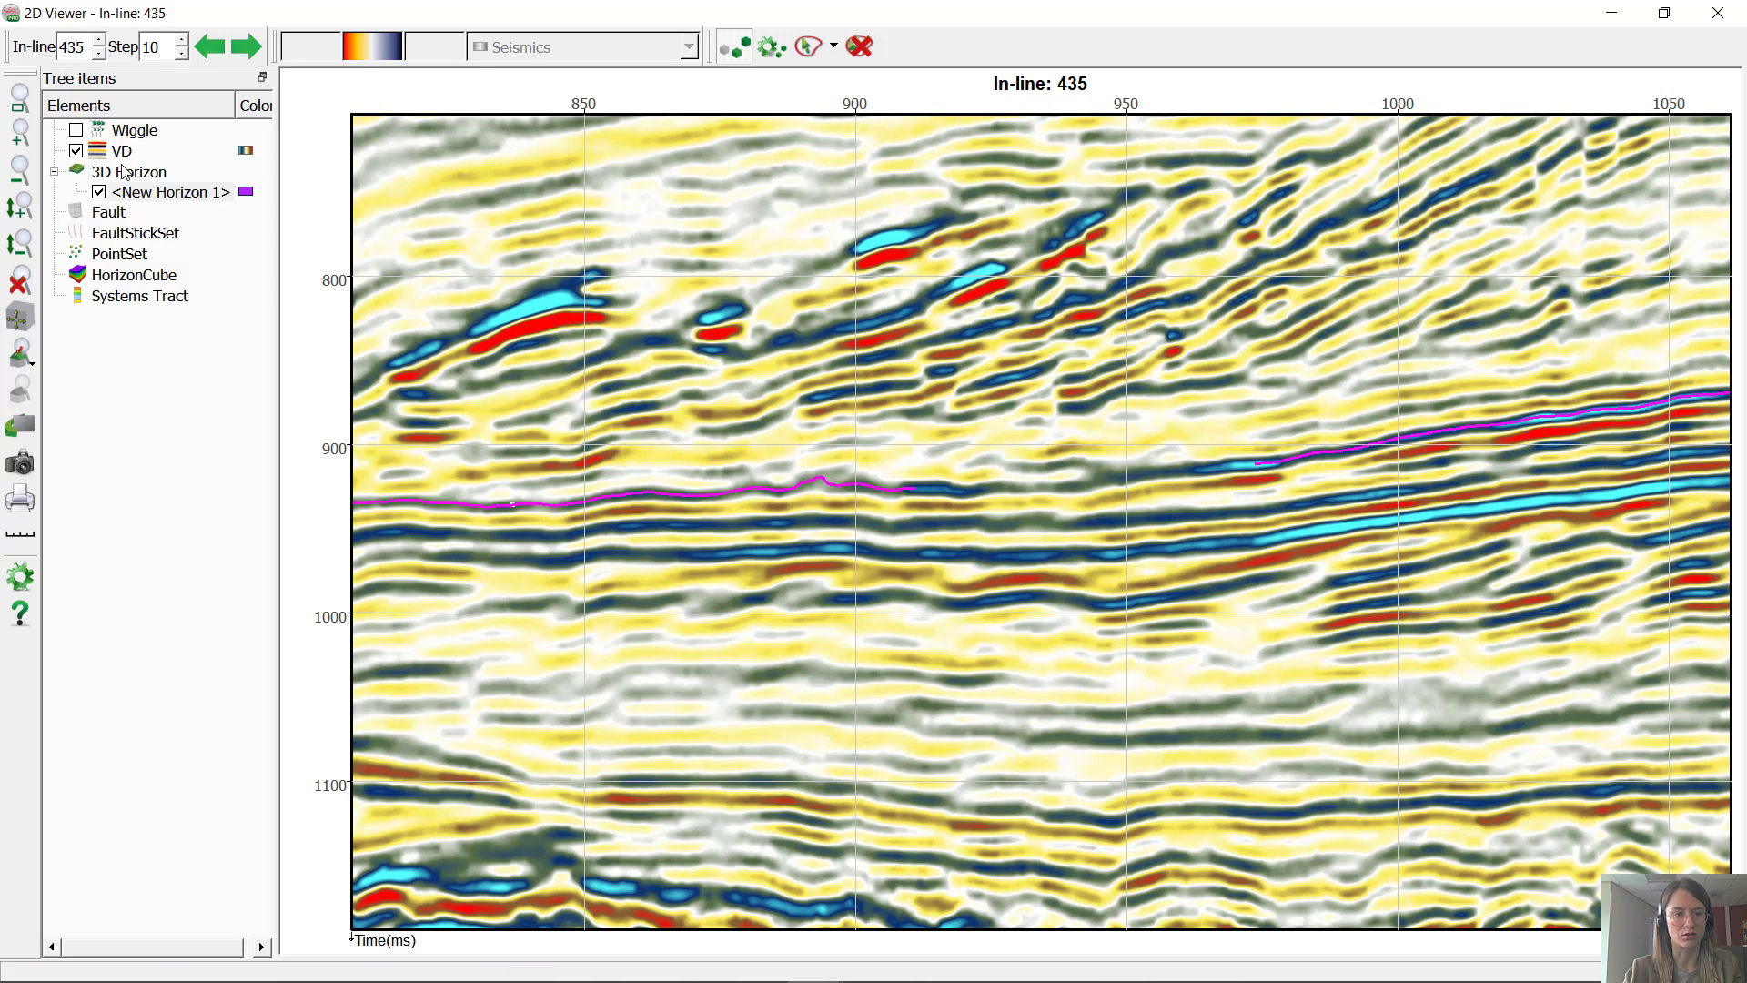
Step: Switch the new horizon's tracking mode to Manual Draw and move the tracking settings clear of the gap
right_click(143, 198)
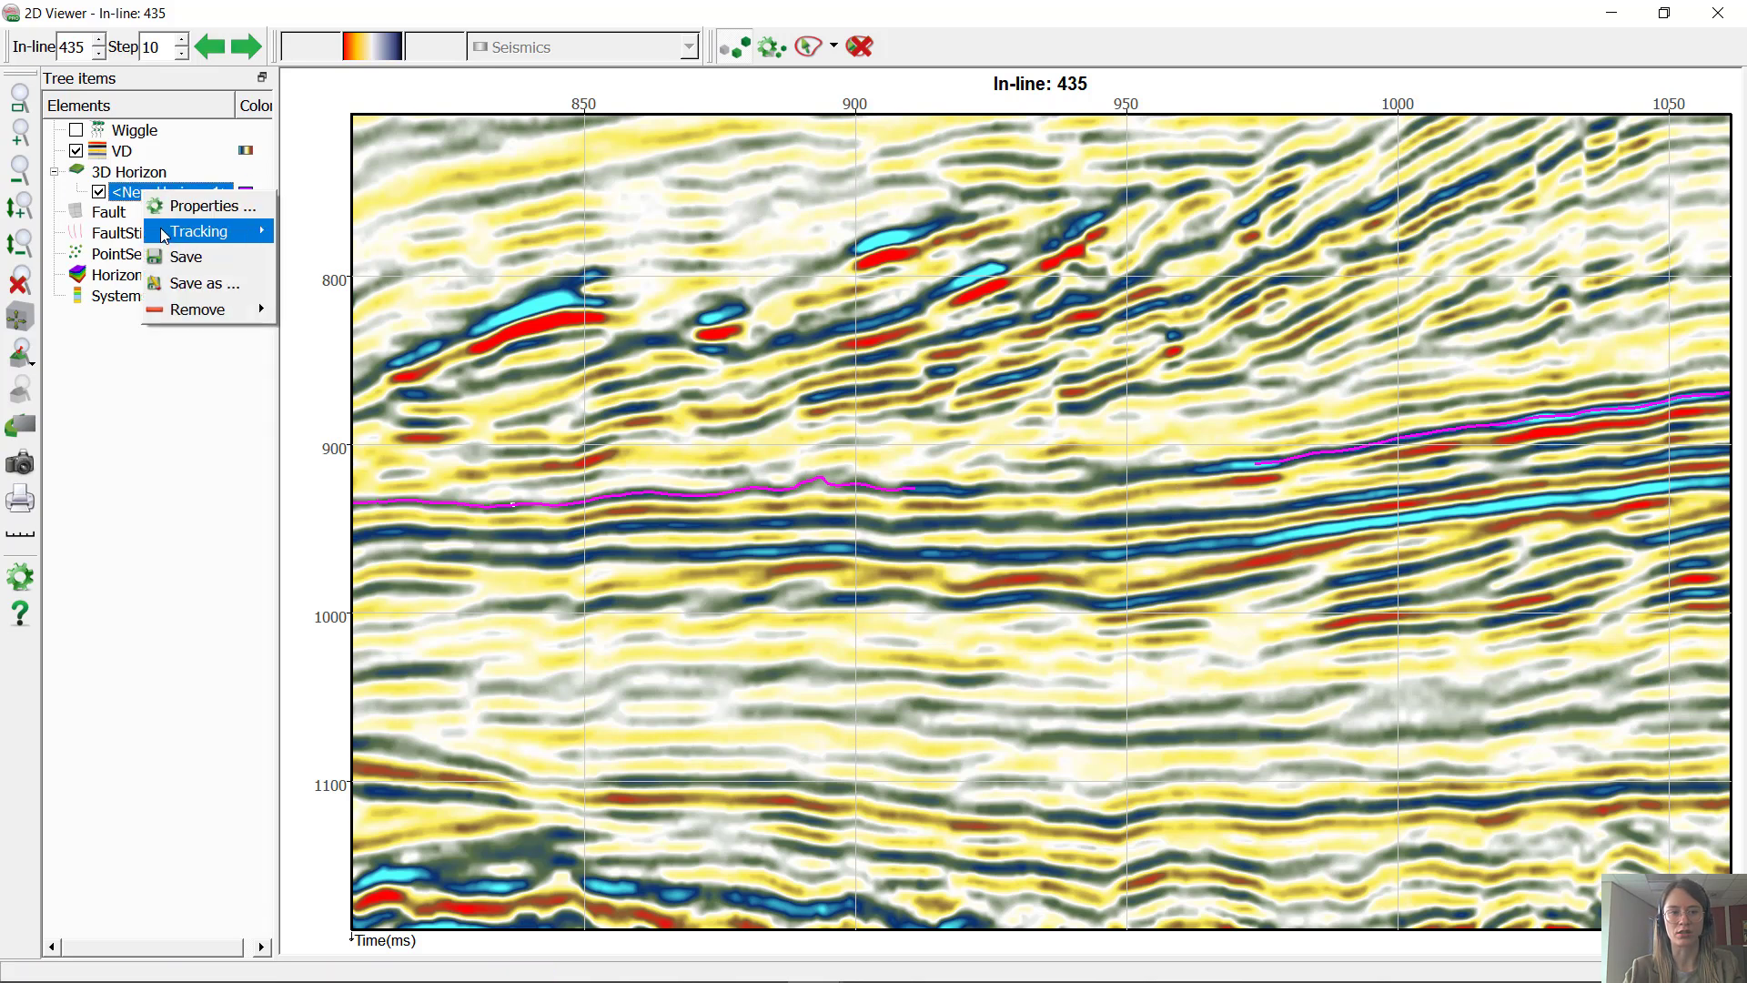
mouse_move(164, 237)
click(362, 257)
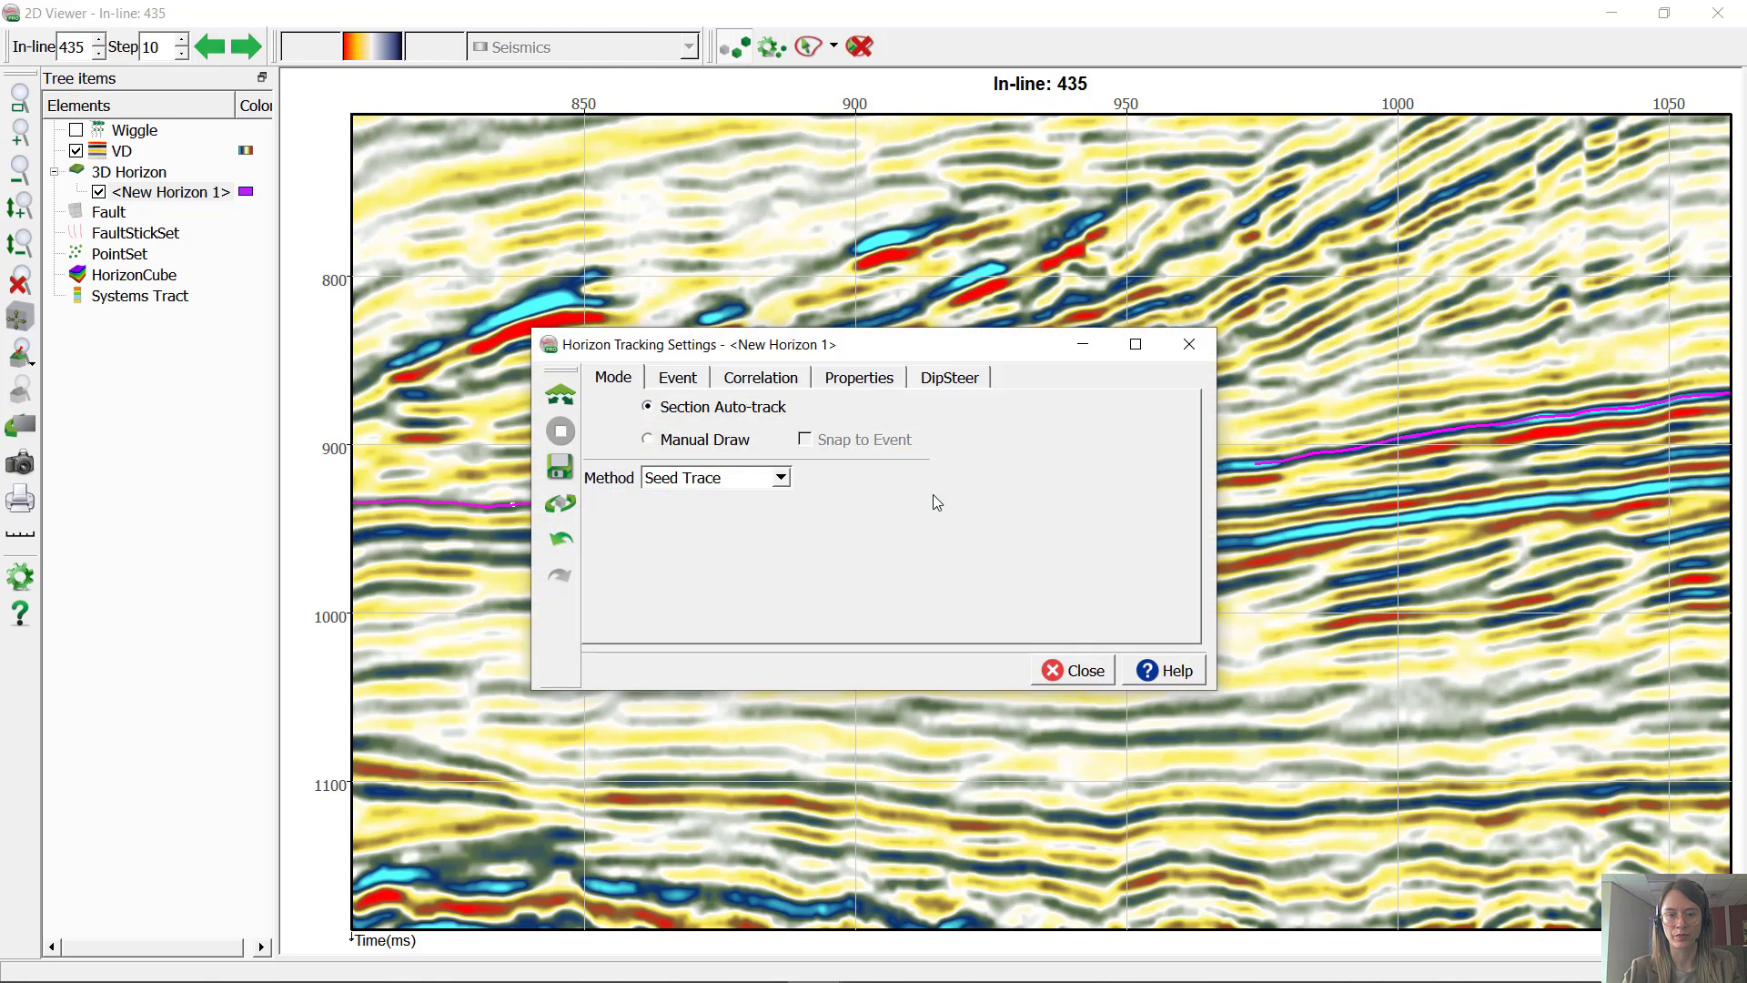
click(648, 439)
mouse_move(955, 347)
mouse_down()
mouse_move(843, 413)
mouse_move(472, 514)
mouse_move(444, 582)
mouse_up()
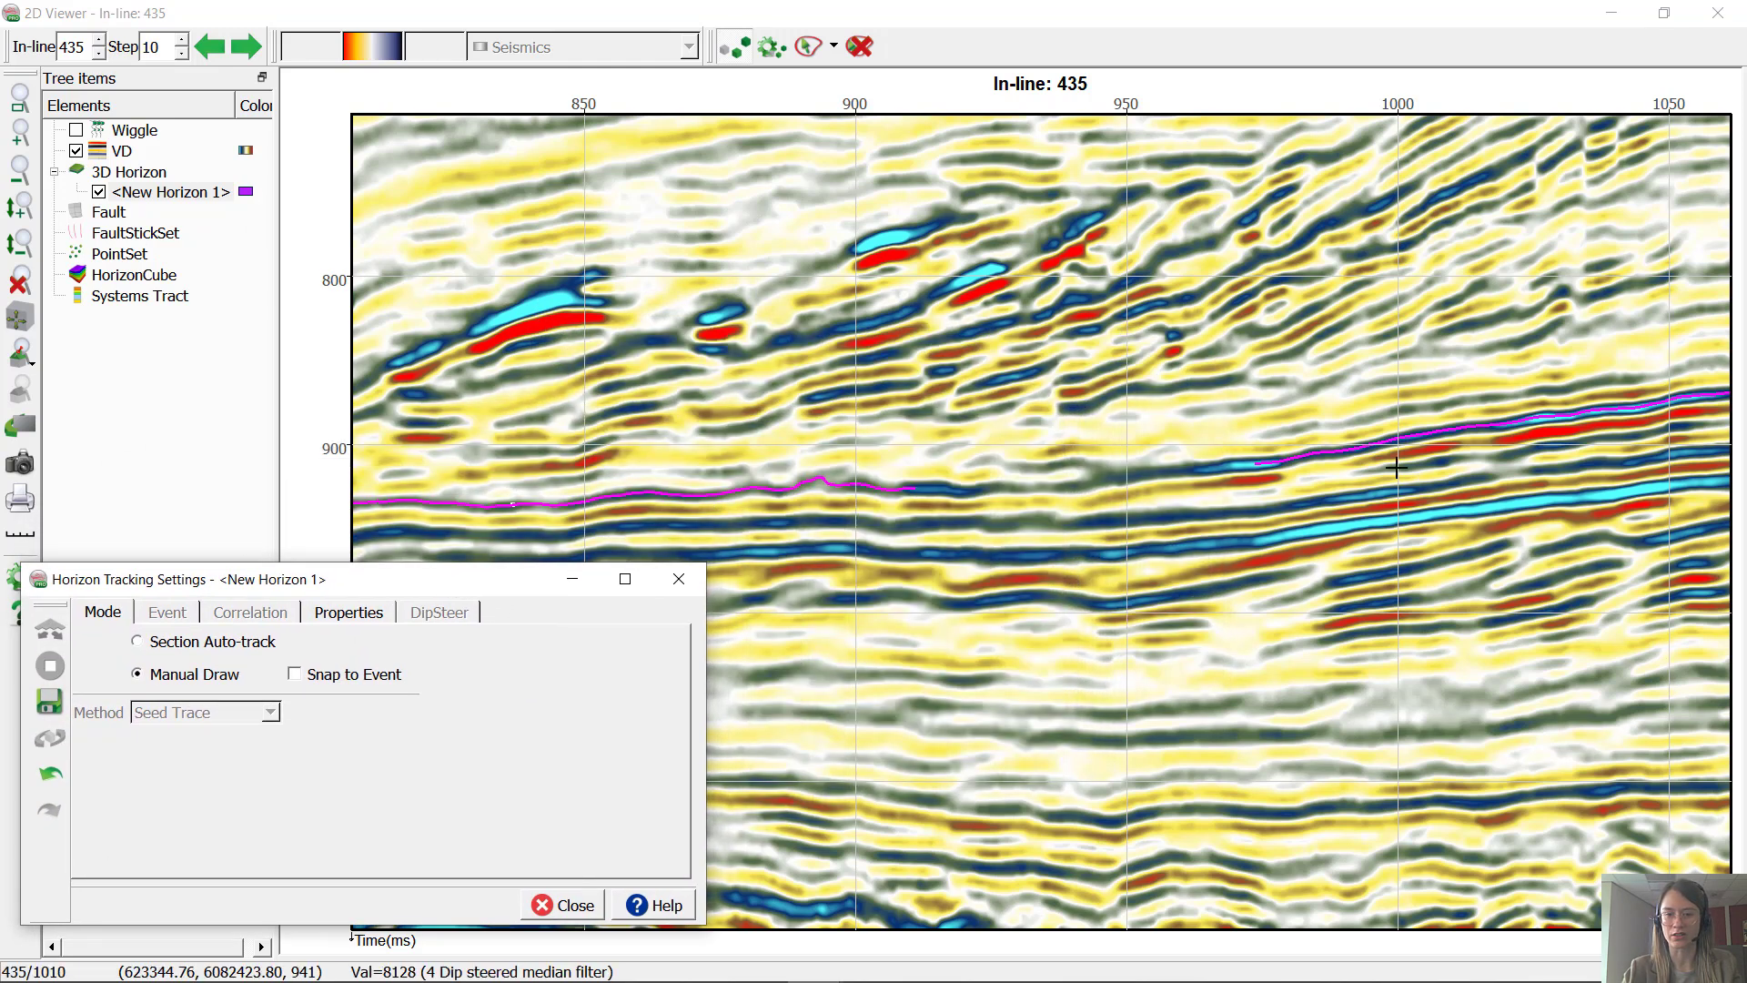
Step: Bridge the gap with individual manual seeds from about cross-line 915 to 970, and erase that section again
click(936, 485)
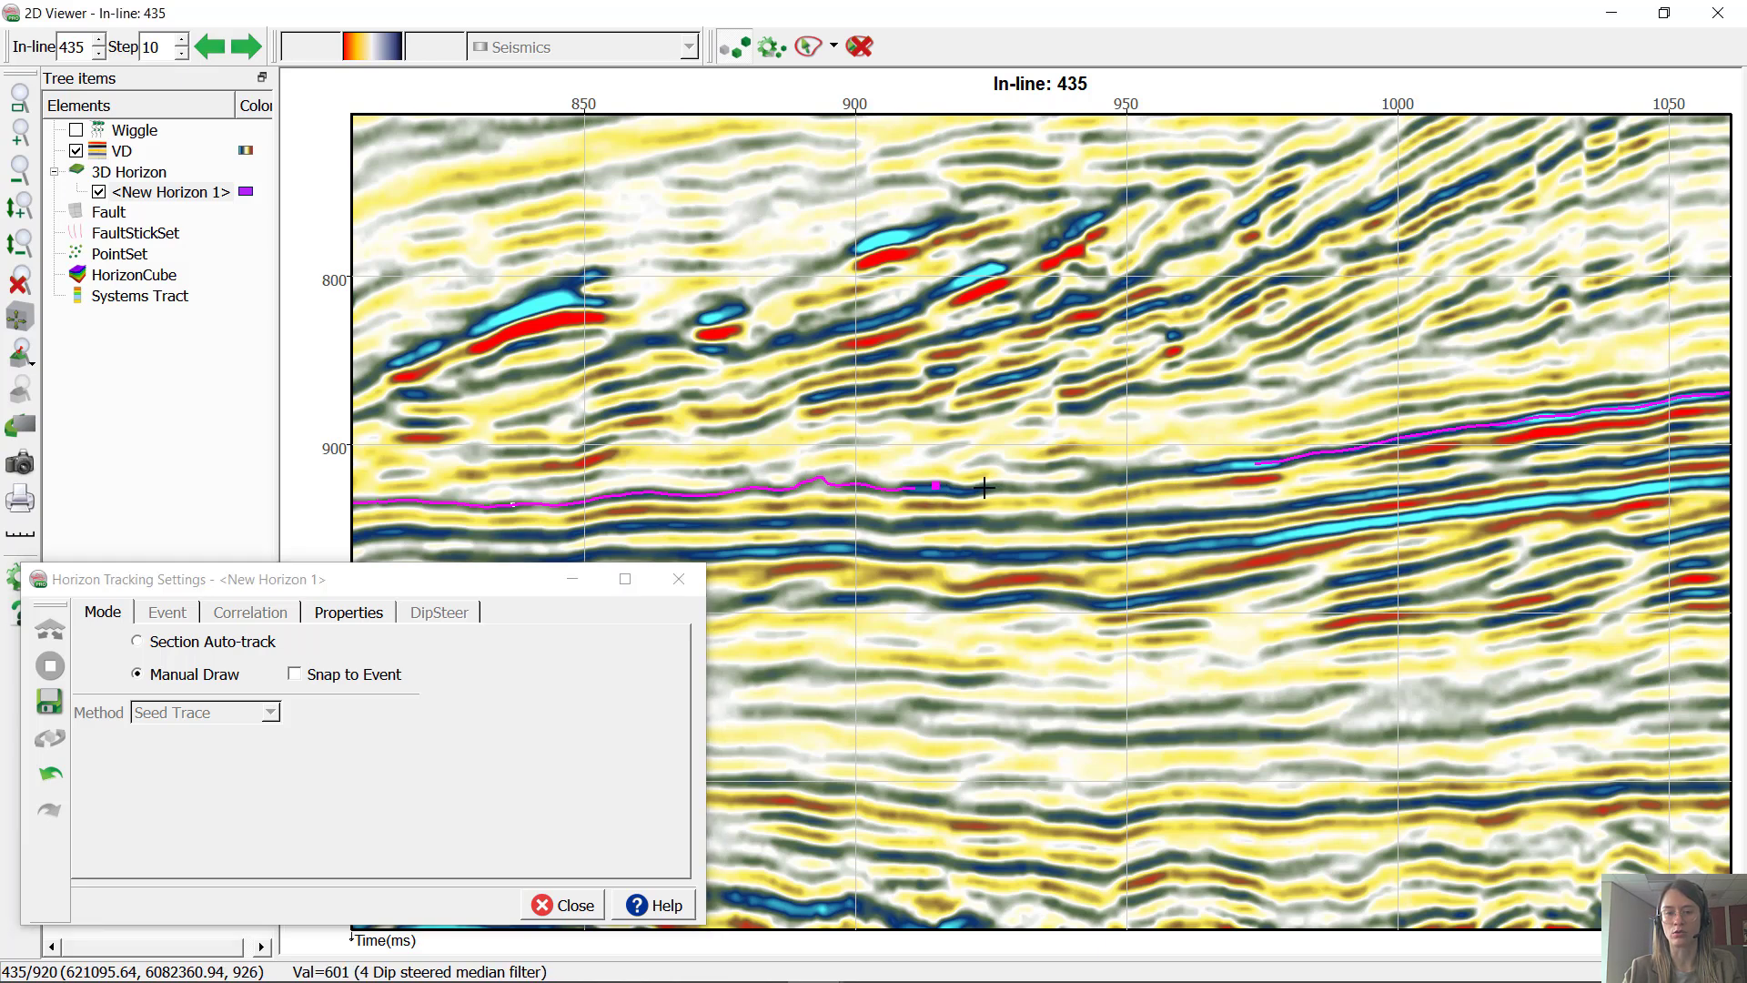
click(1005, 487)
click(1056, 486)
click(1104, 480)
click(1173, 475)
click(1235, 468)
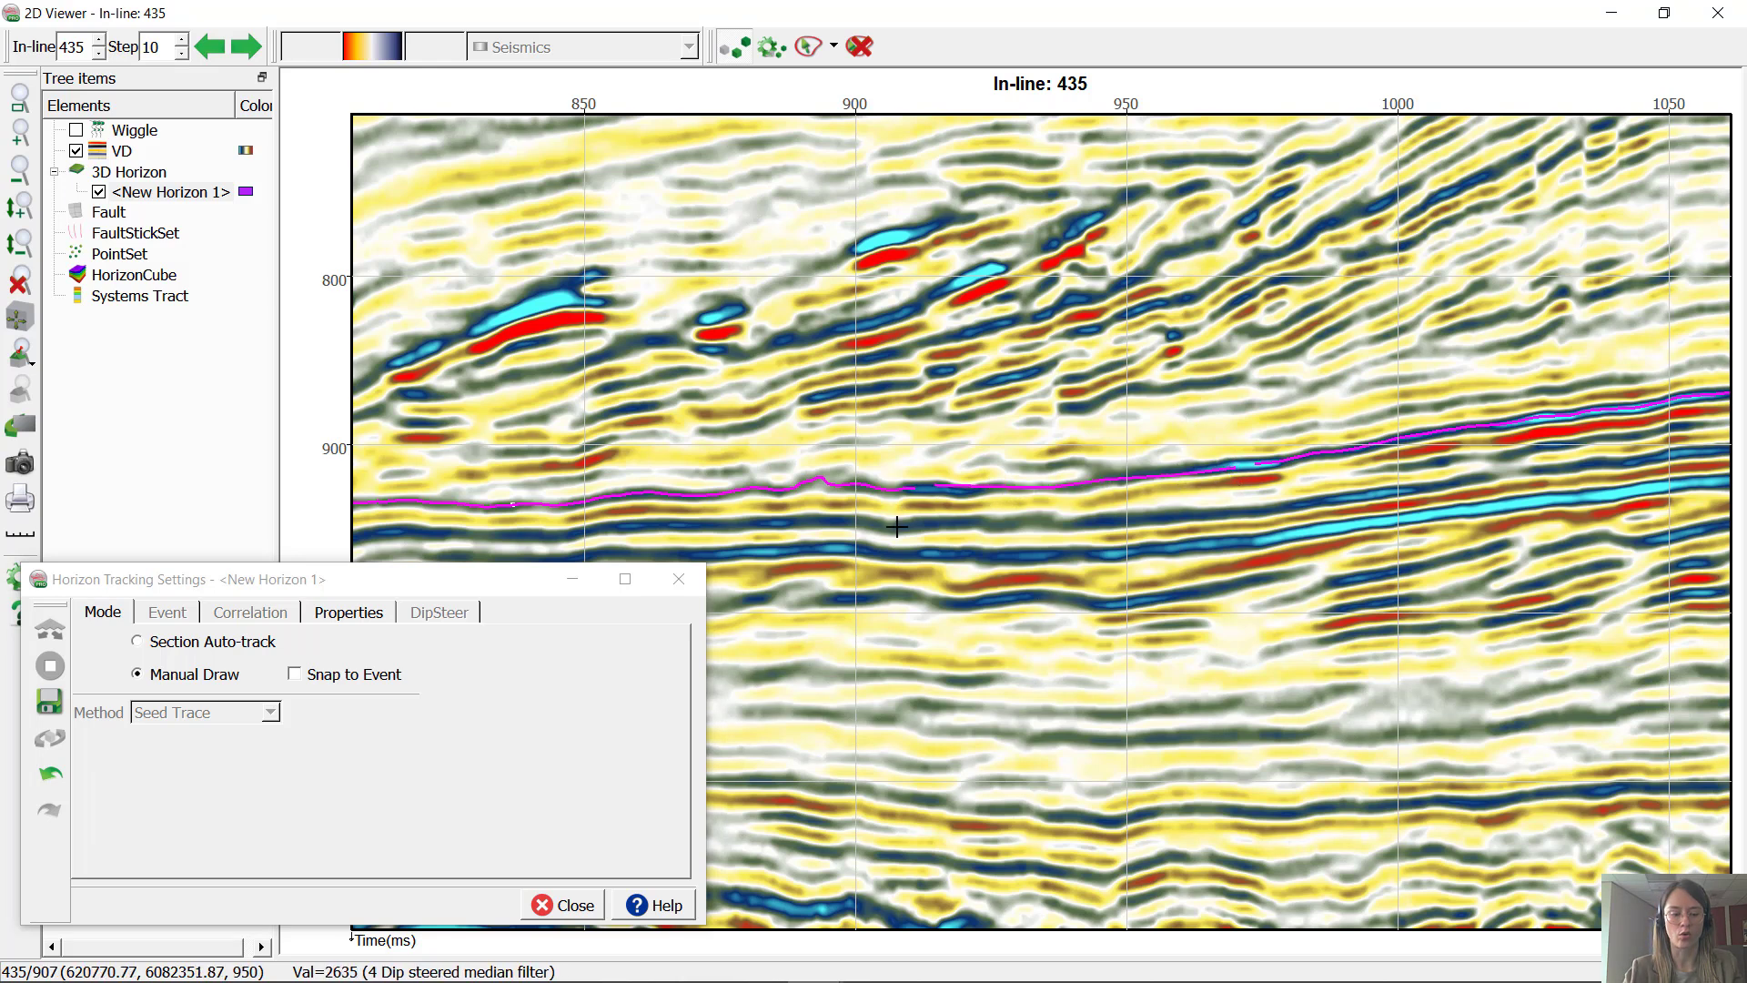
drag(889, 531, 1327, 519)
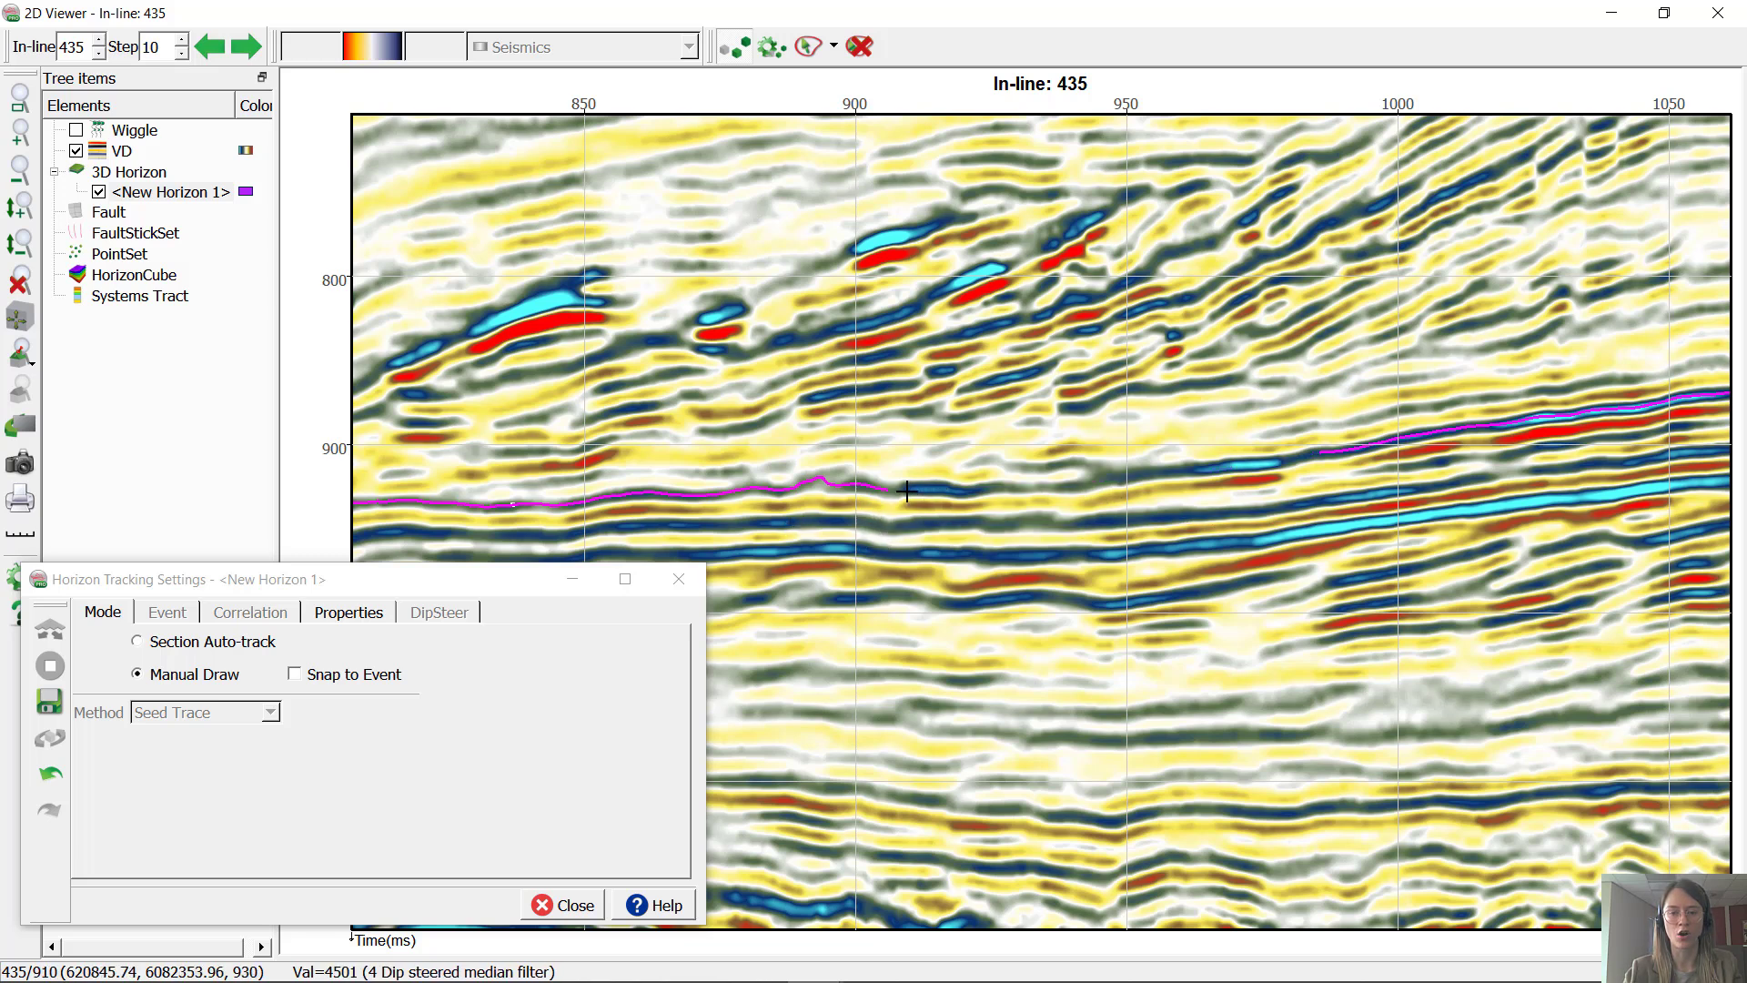
Step: Draw the horizon freehand along the event from about cross-line 910 to 977 on in-line 435, and close the tracking settings
drag(907, 489, 1273, 464)
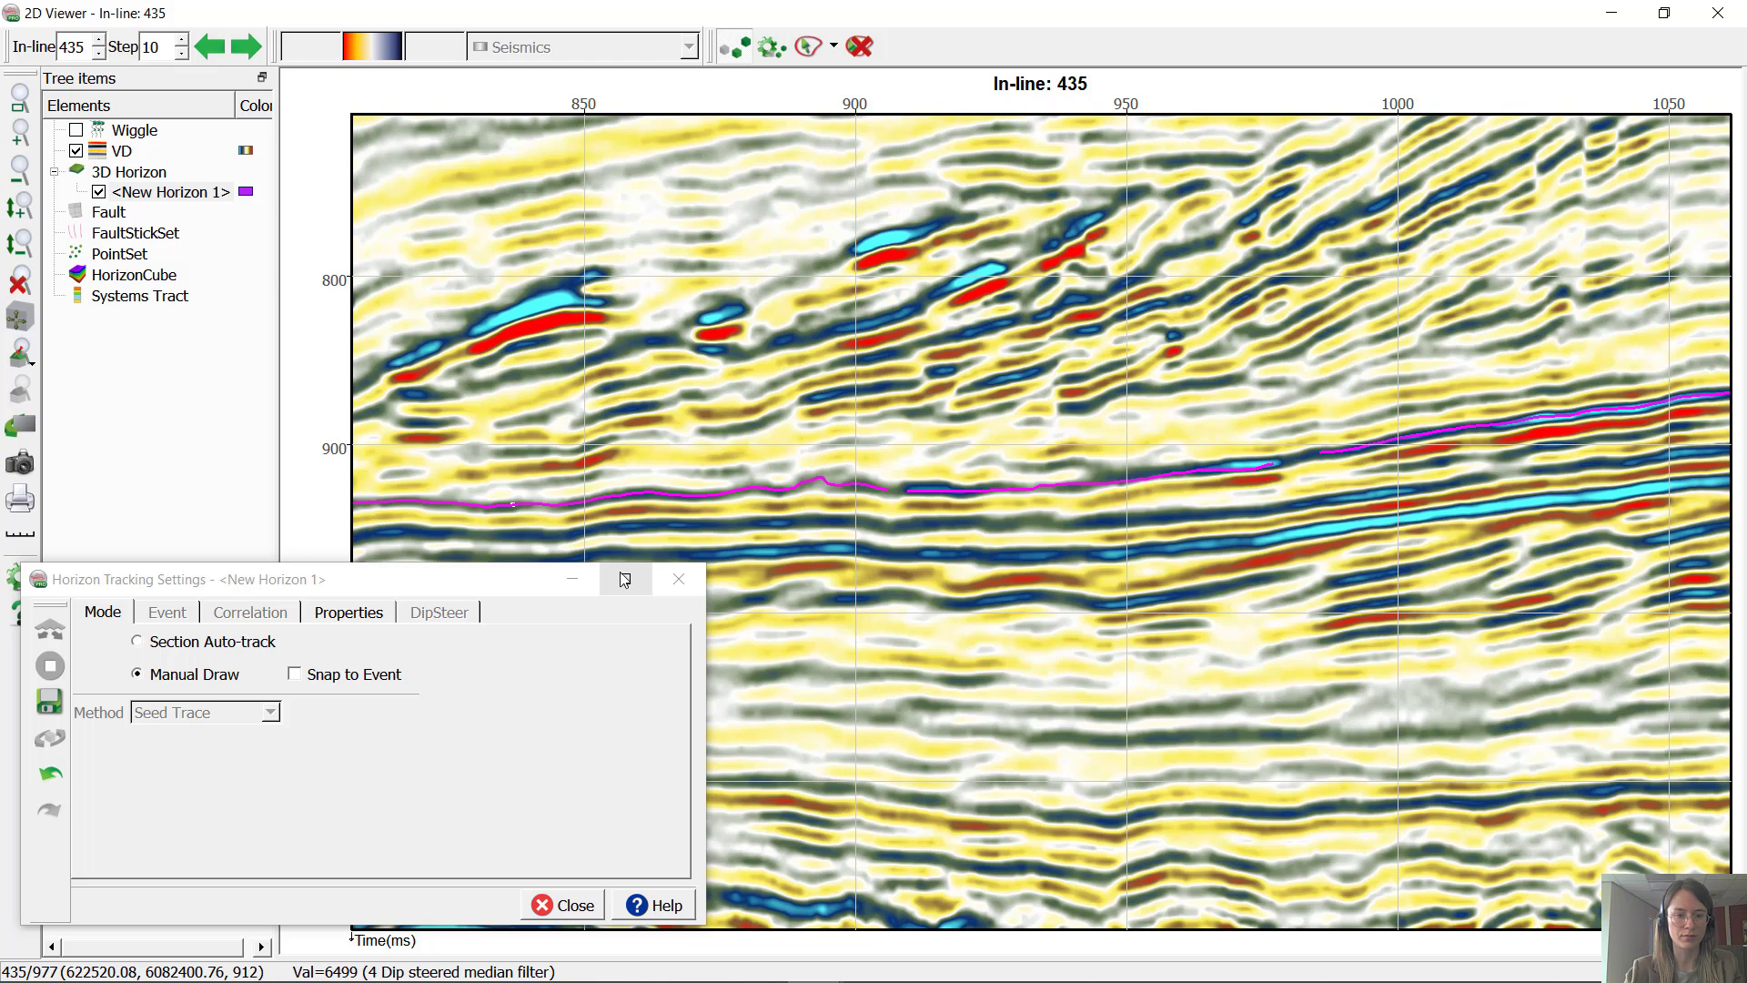
click(678, 578)
Step: Advance to in-line 445 and place a manual seed on the event near cross-line 934, 925 ms
click(245, 47)
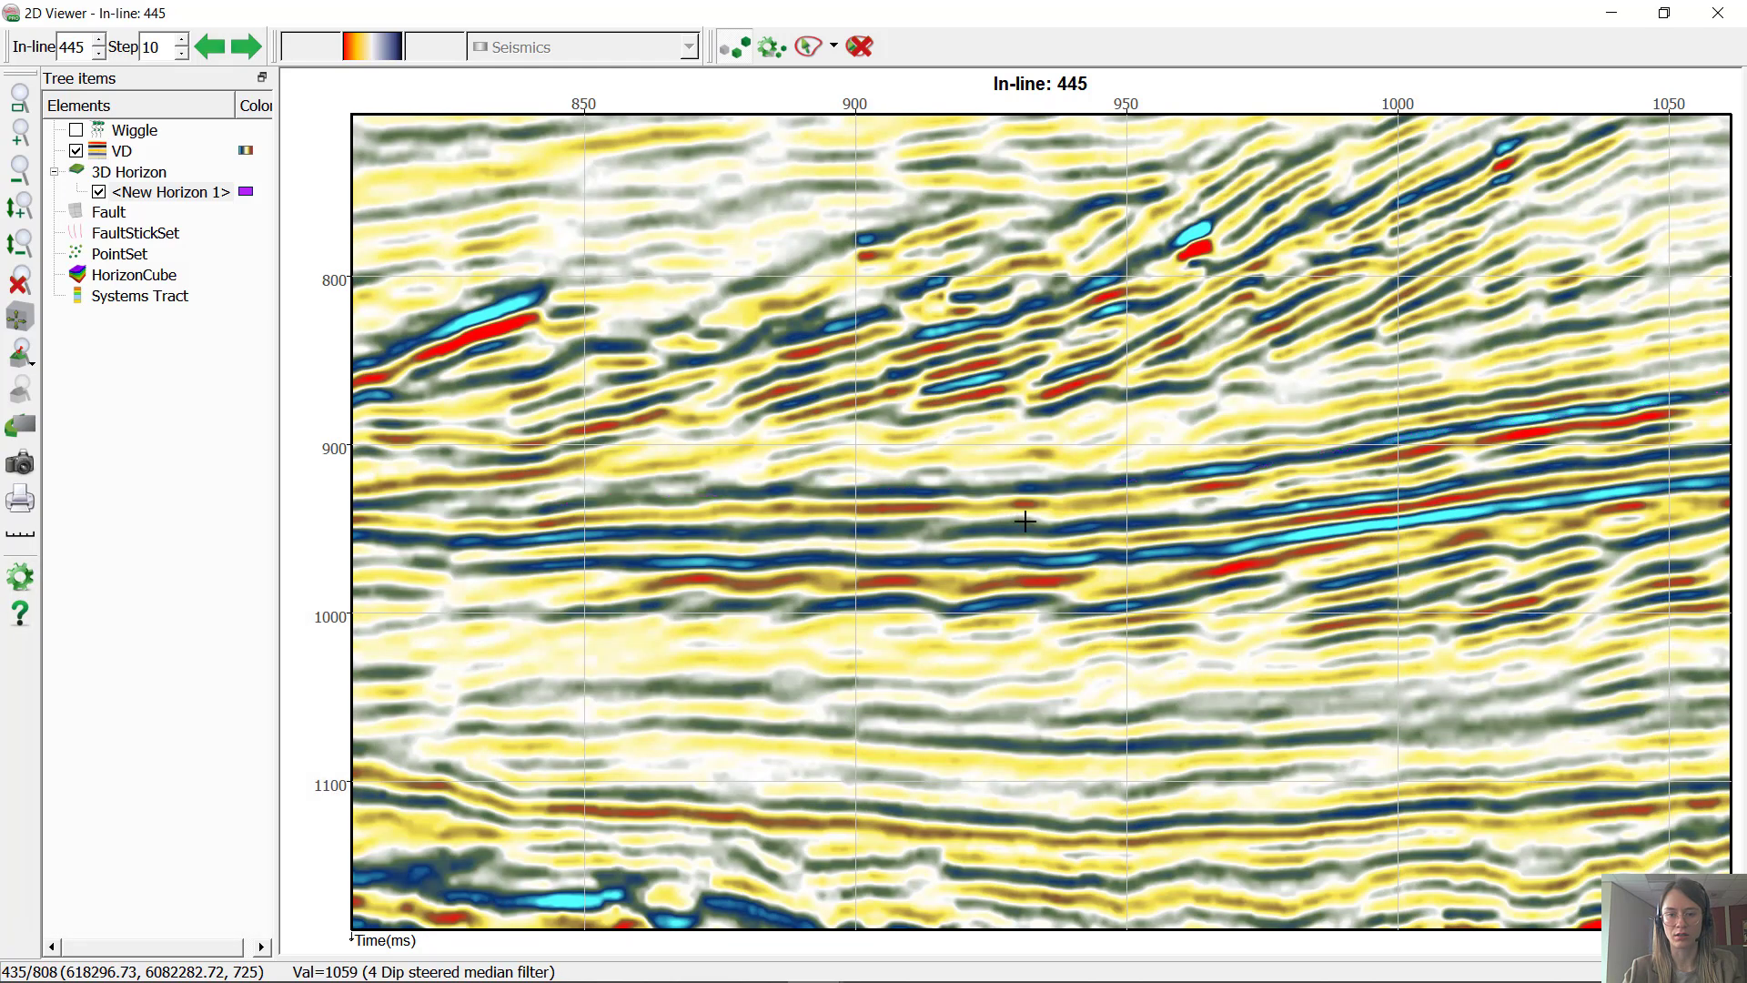
click(1038, 489)
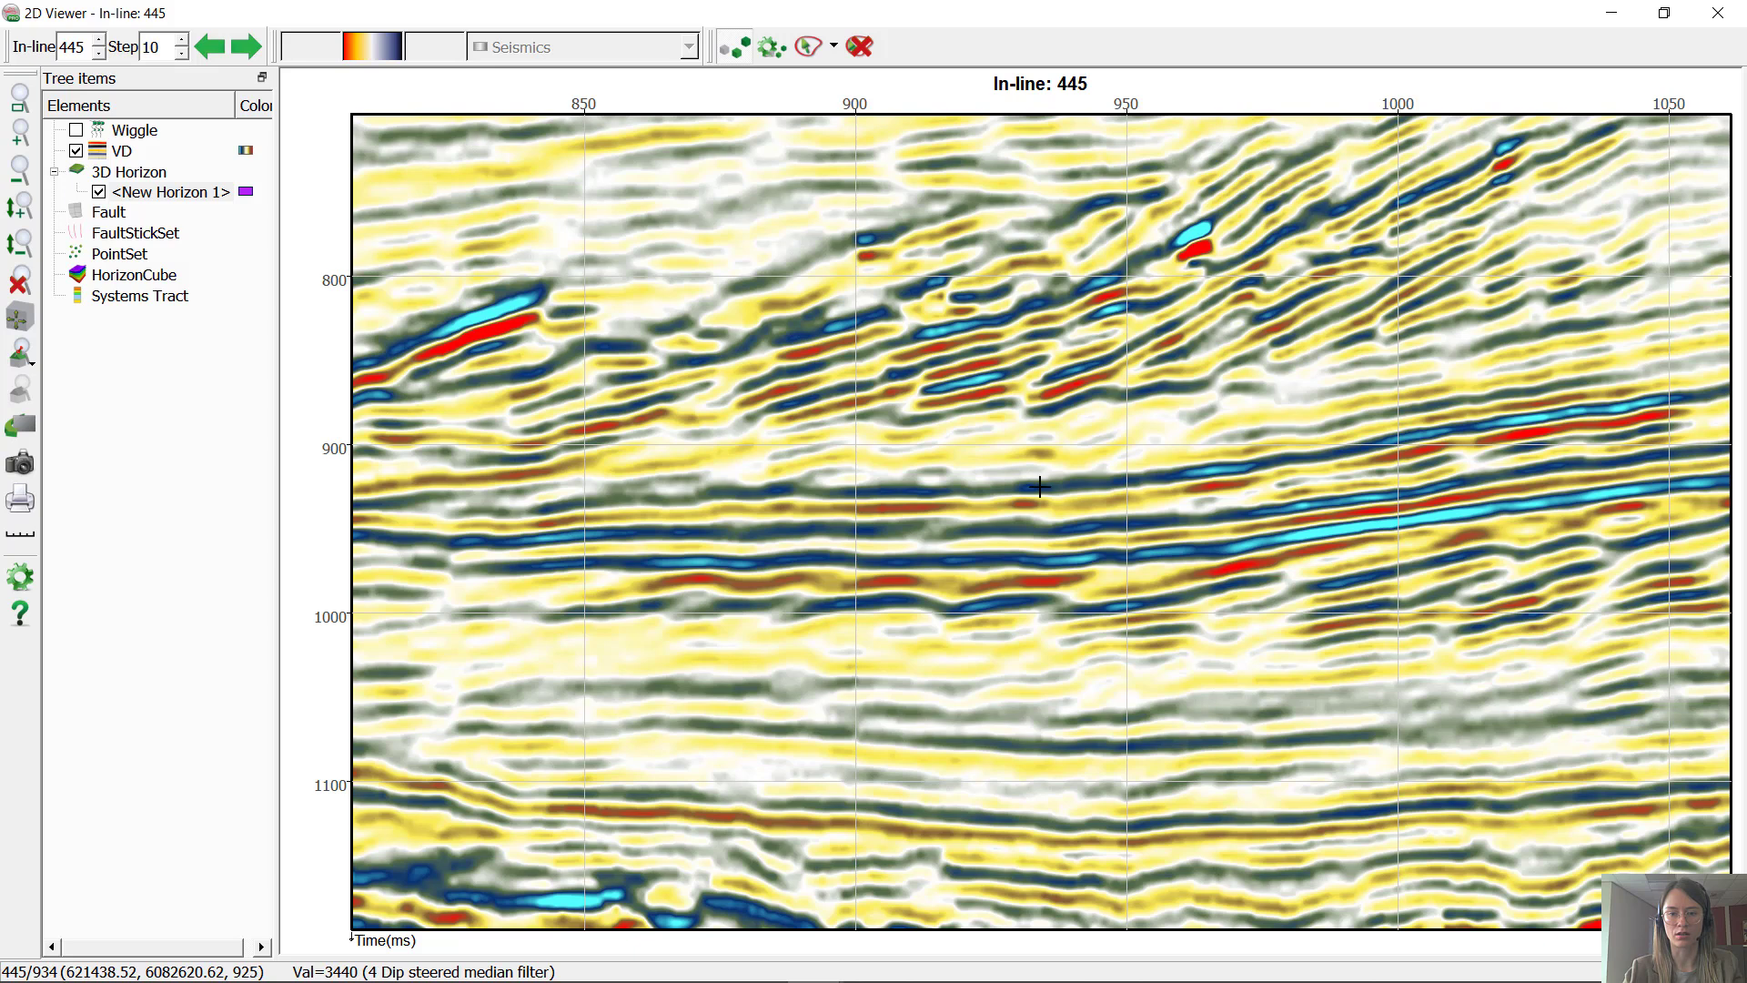
Step: Switch the tracking mode back to Section Auto-track and extend the horizon on in-line 445 with a seed near cross-line 985
right_click(189, 199)
mouse_move(260, 235)
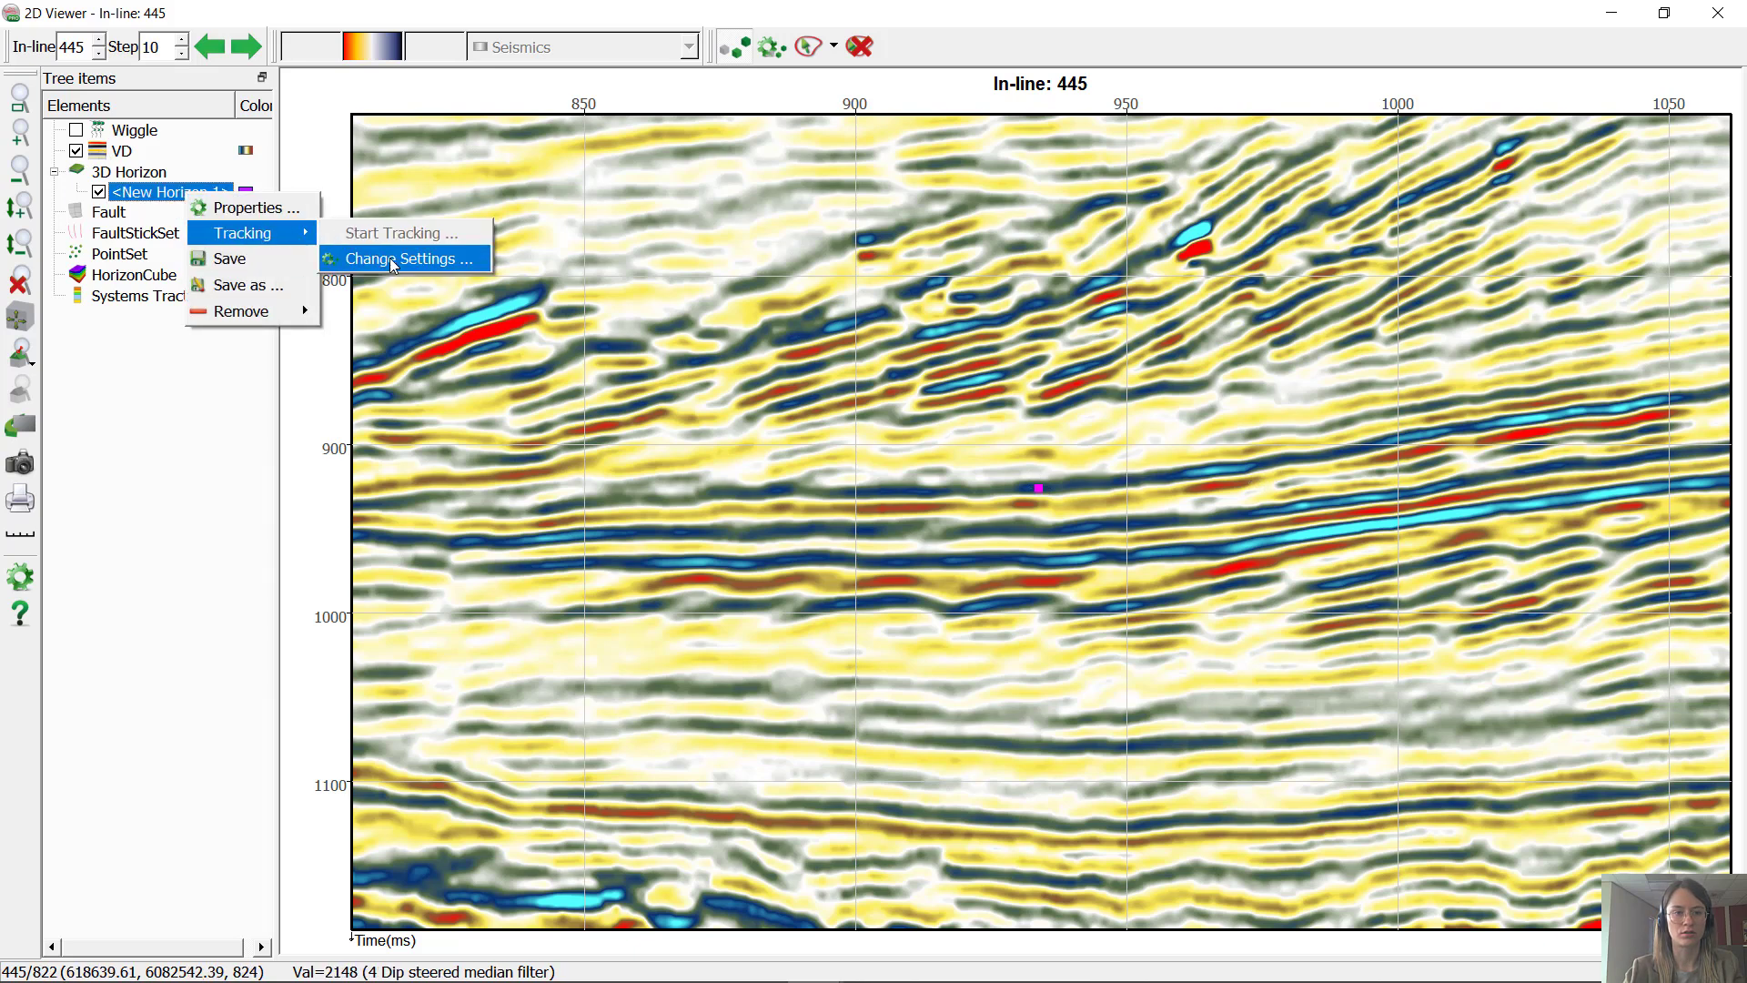
click(391, 260)
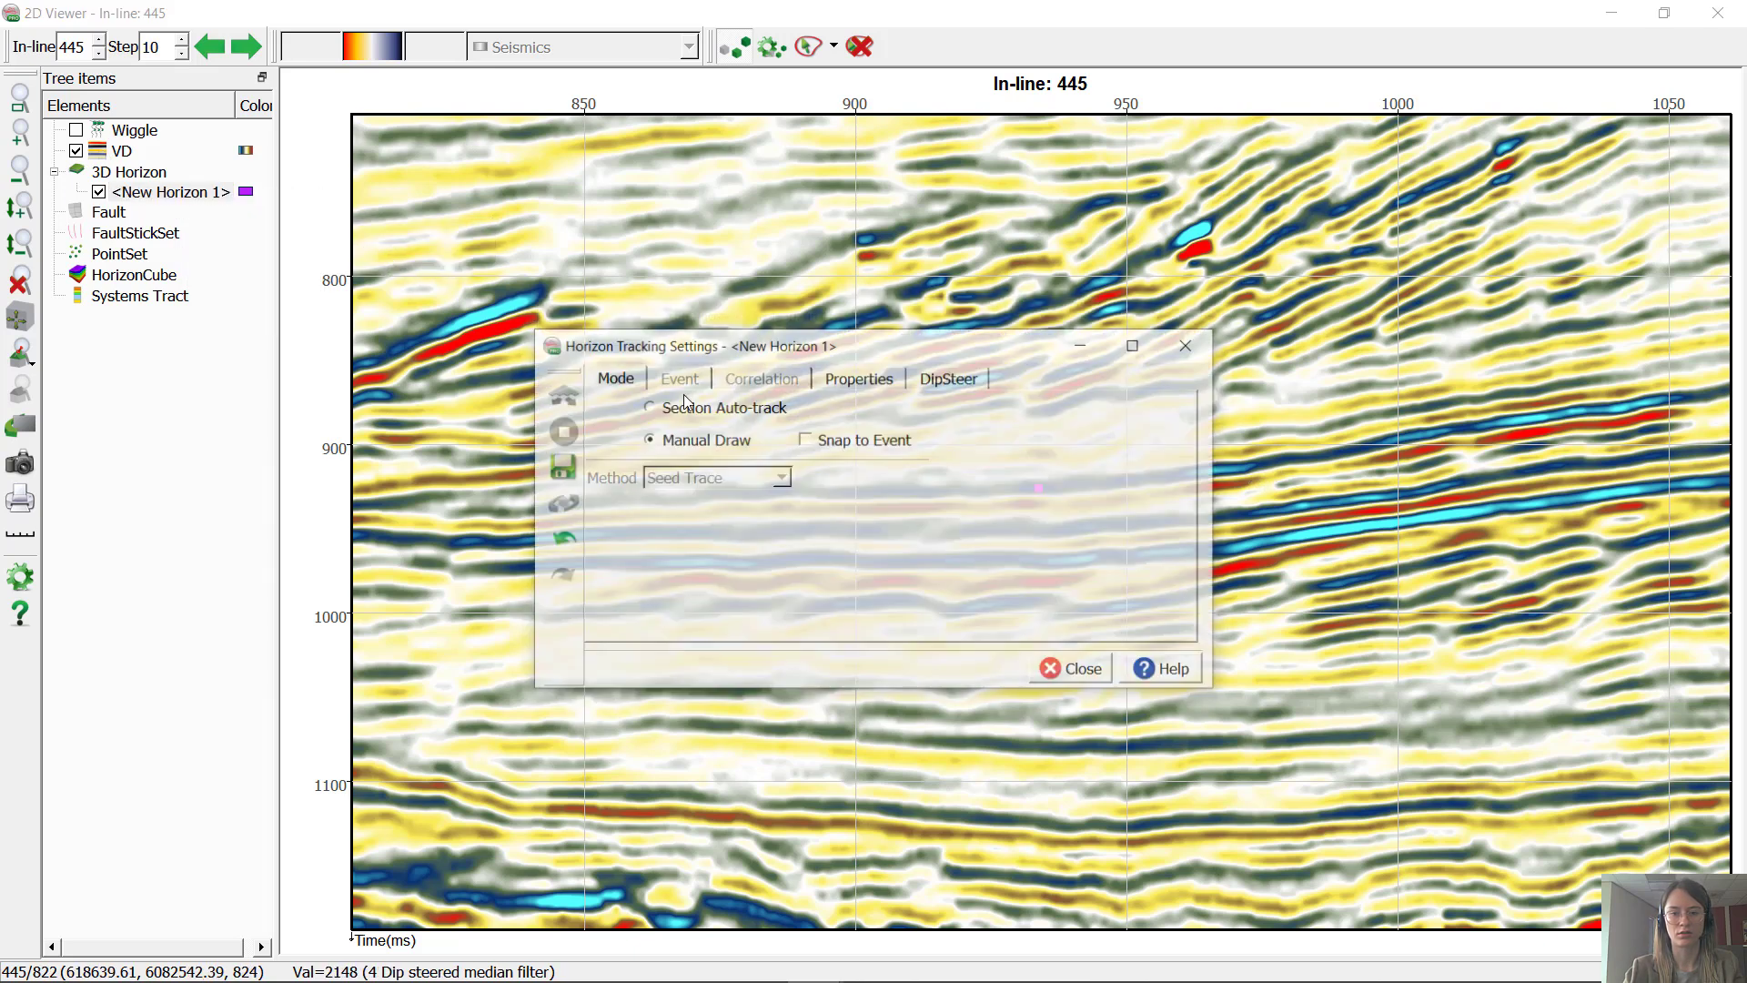
click(1083, 671)
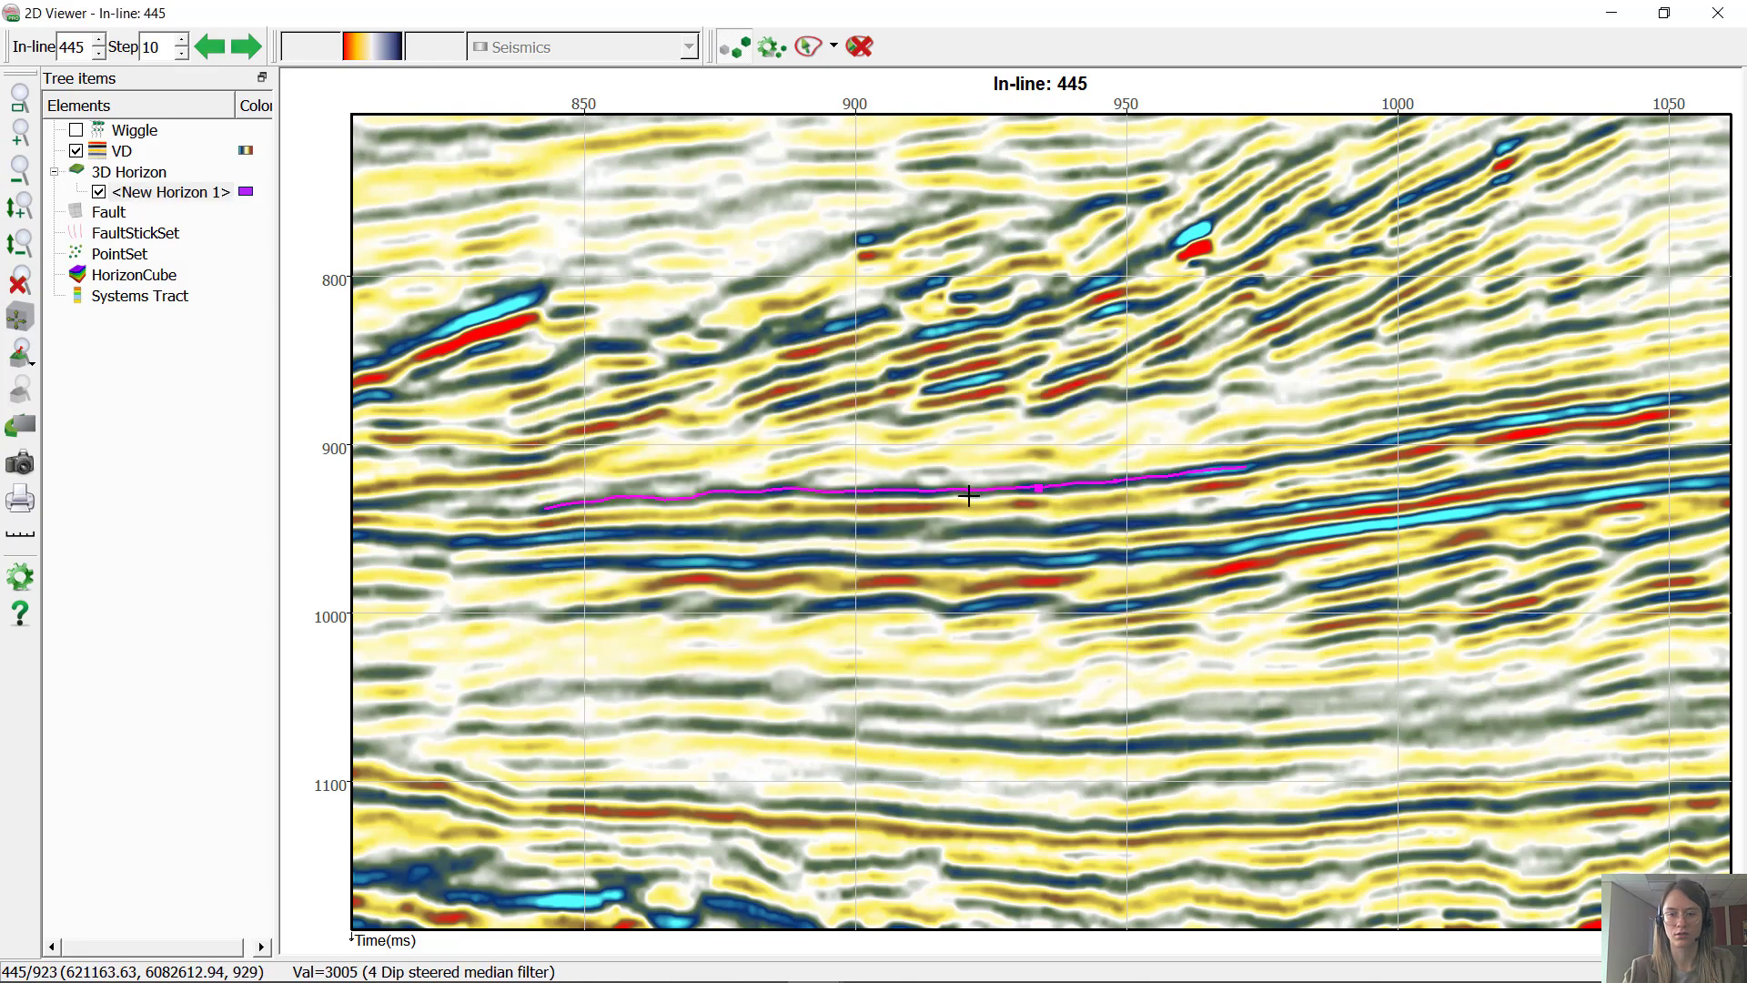
click(1319, 459)
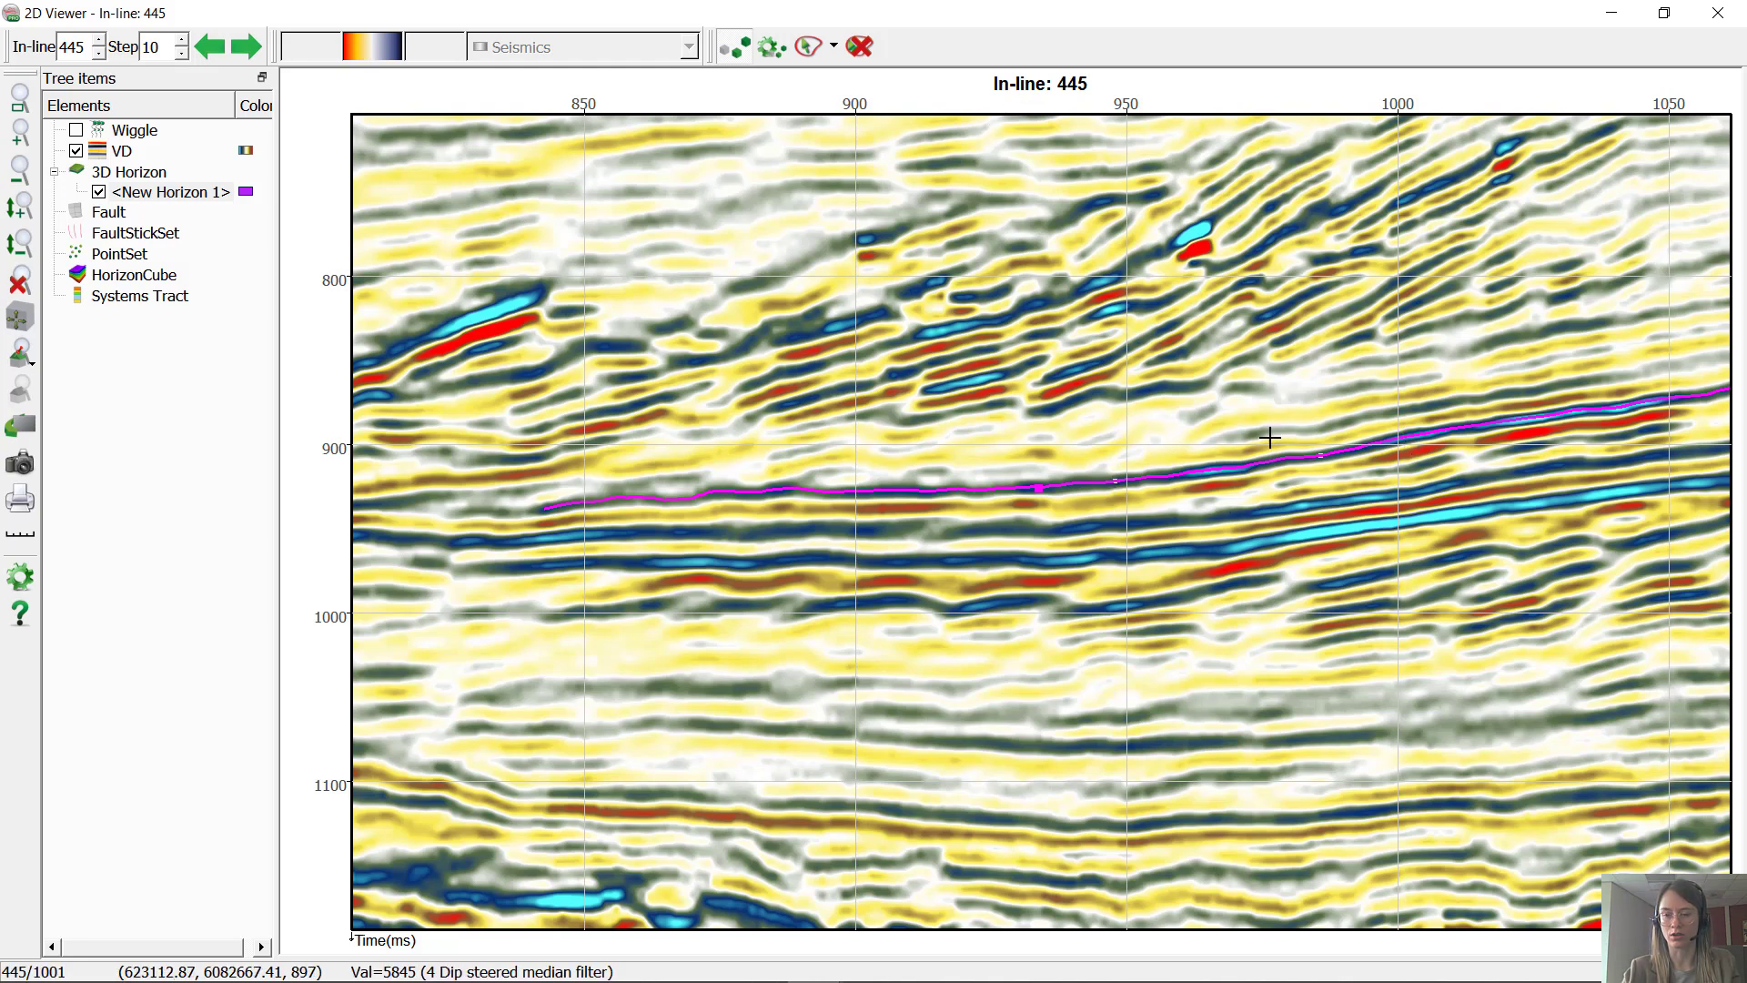
Step: Display the intersecting cross-line 952 in a new 2D viewer and maximize it
right_click(1140, 451)
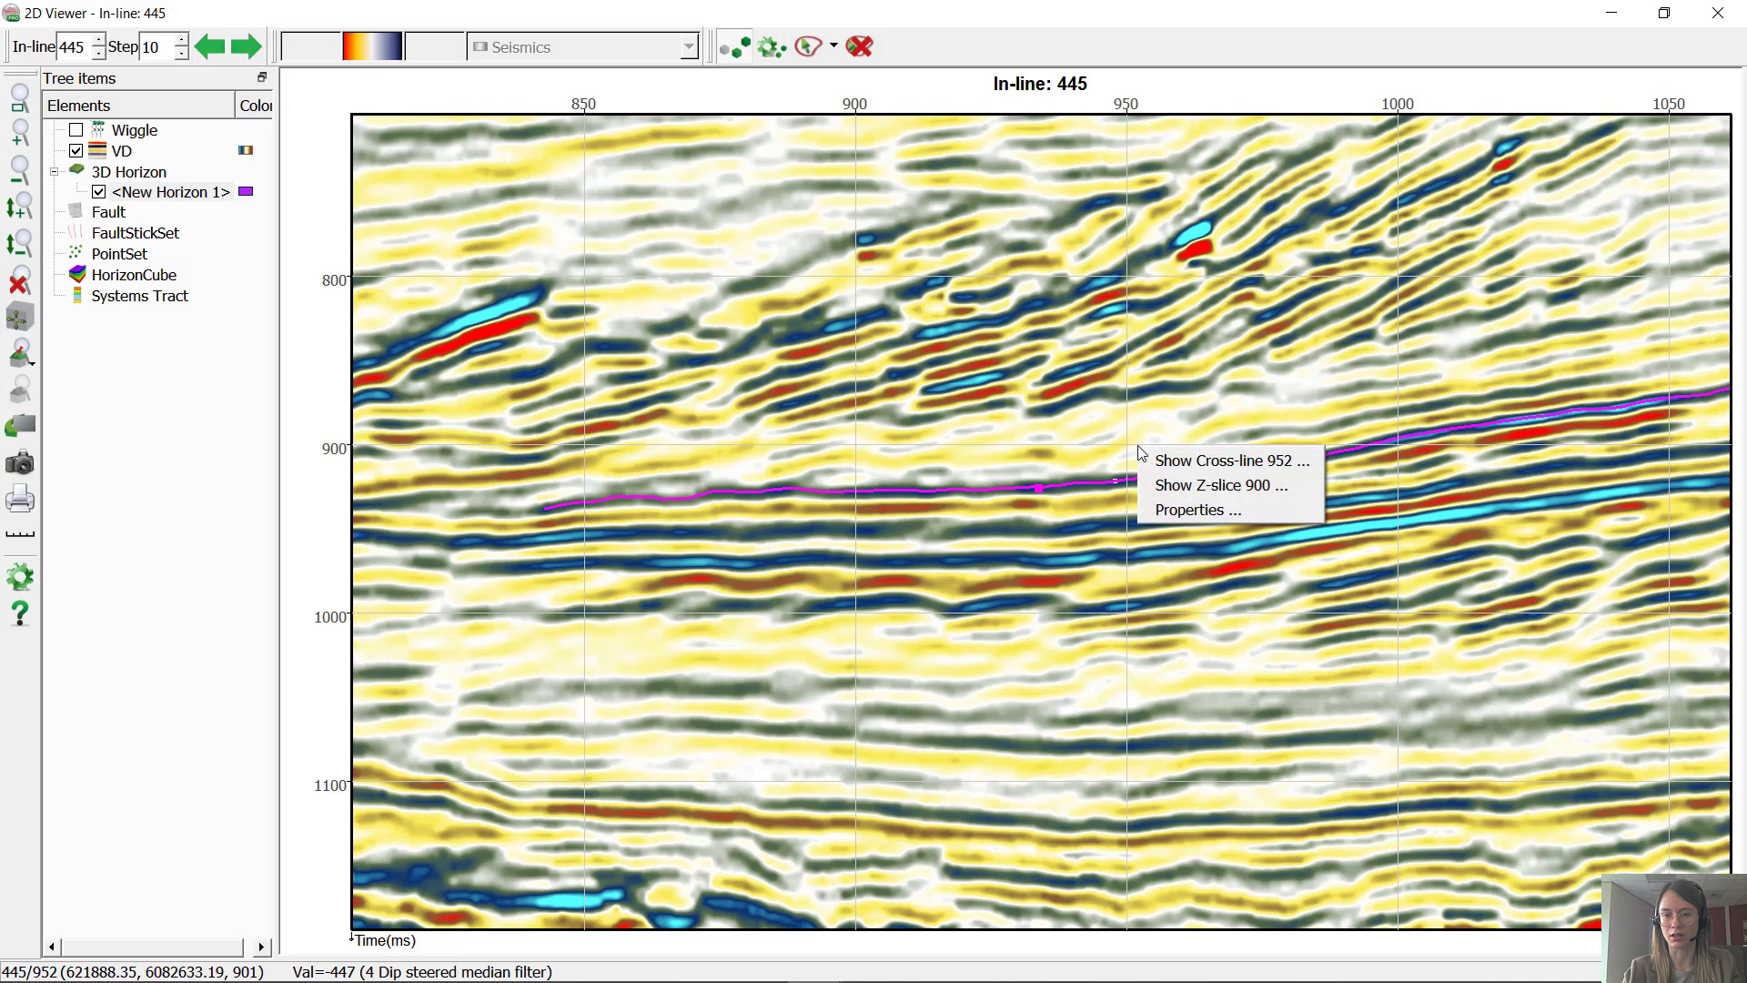
click(1225, 462)
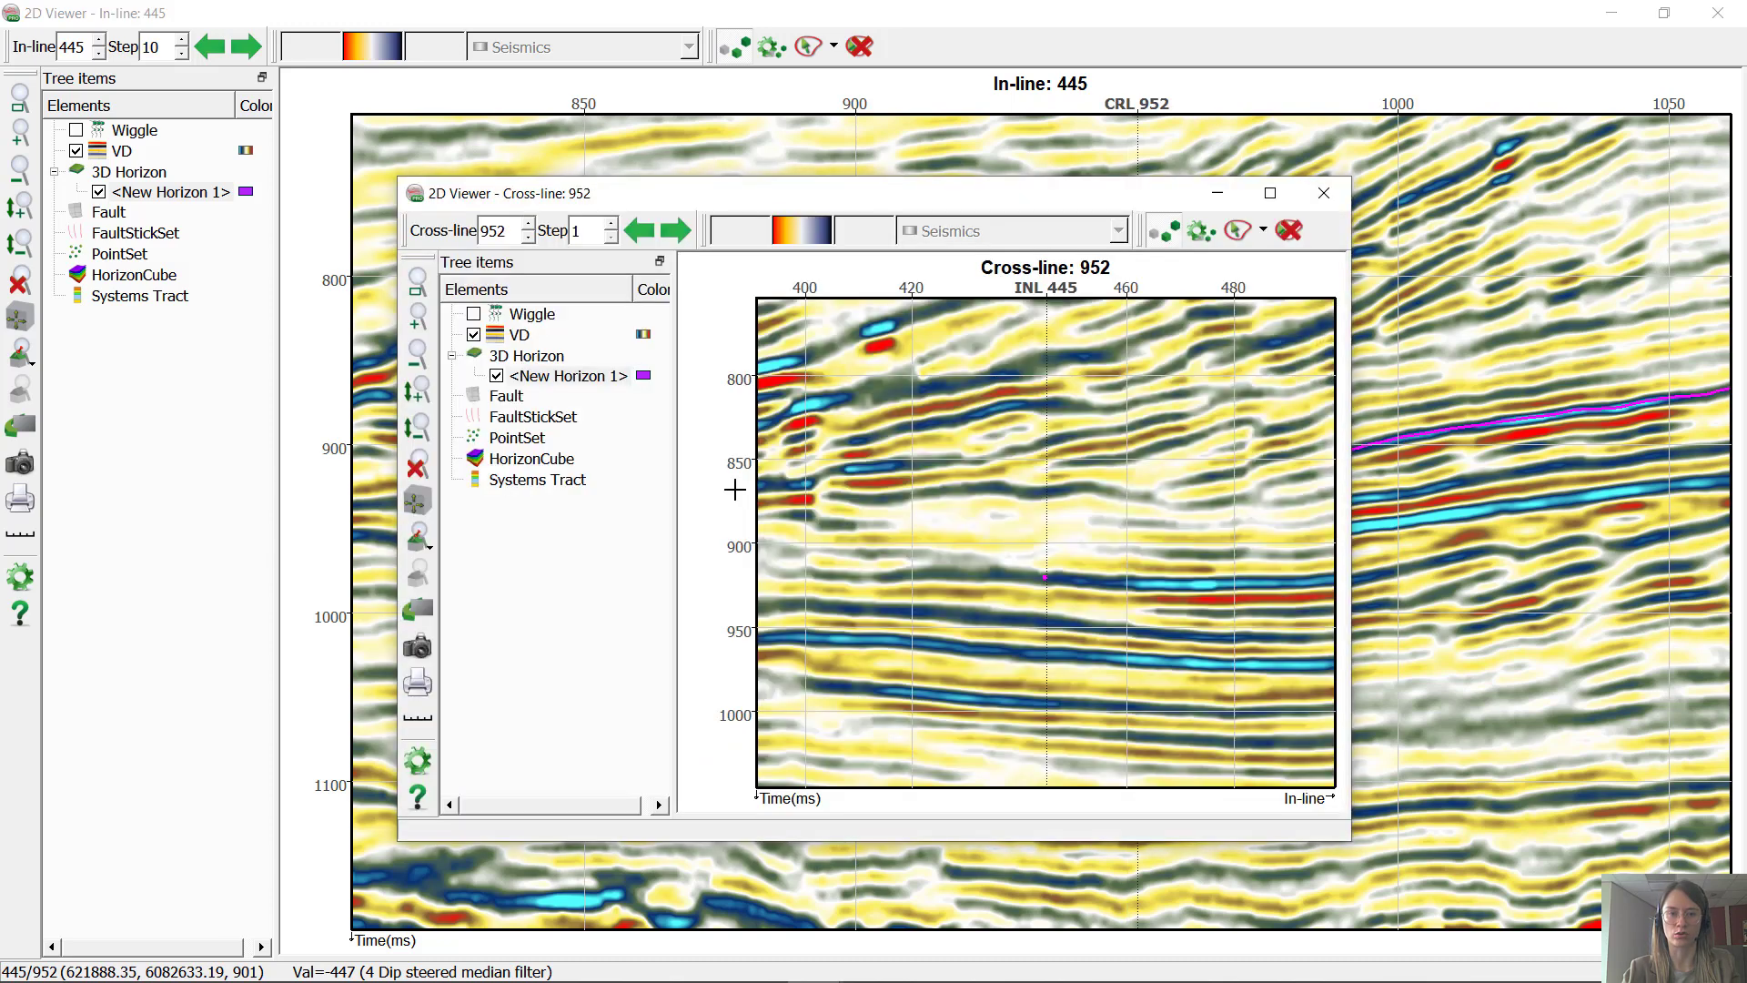
double_click(992, 193)
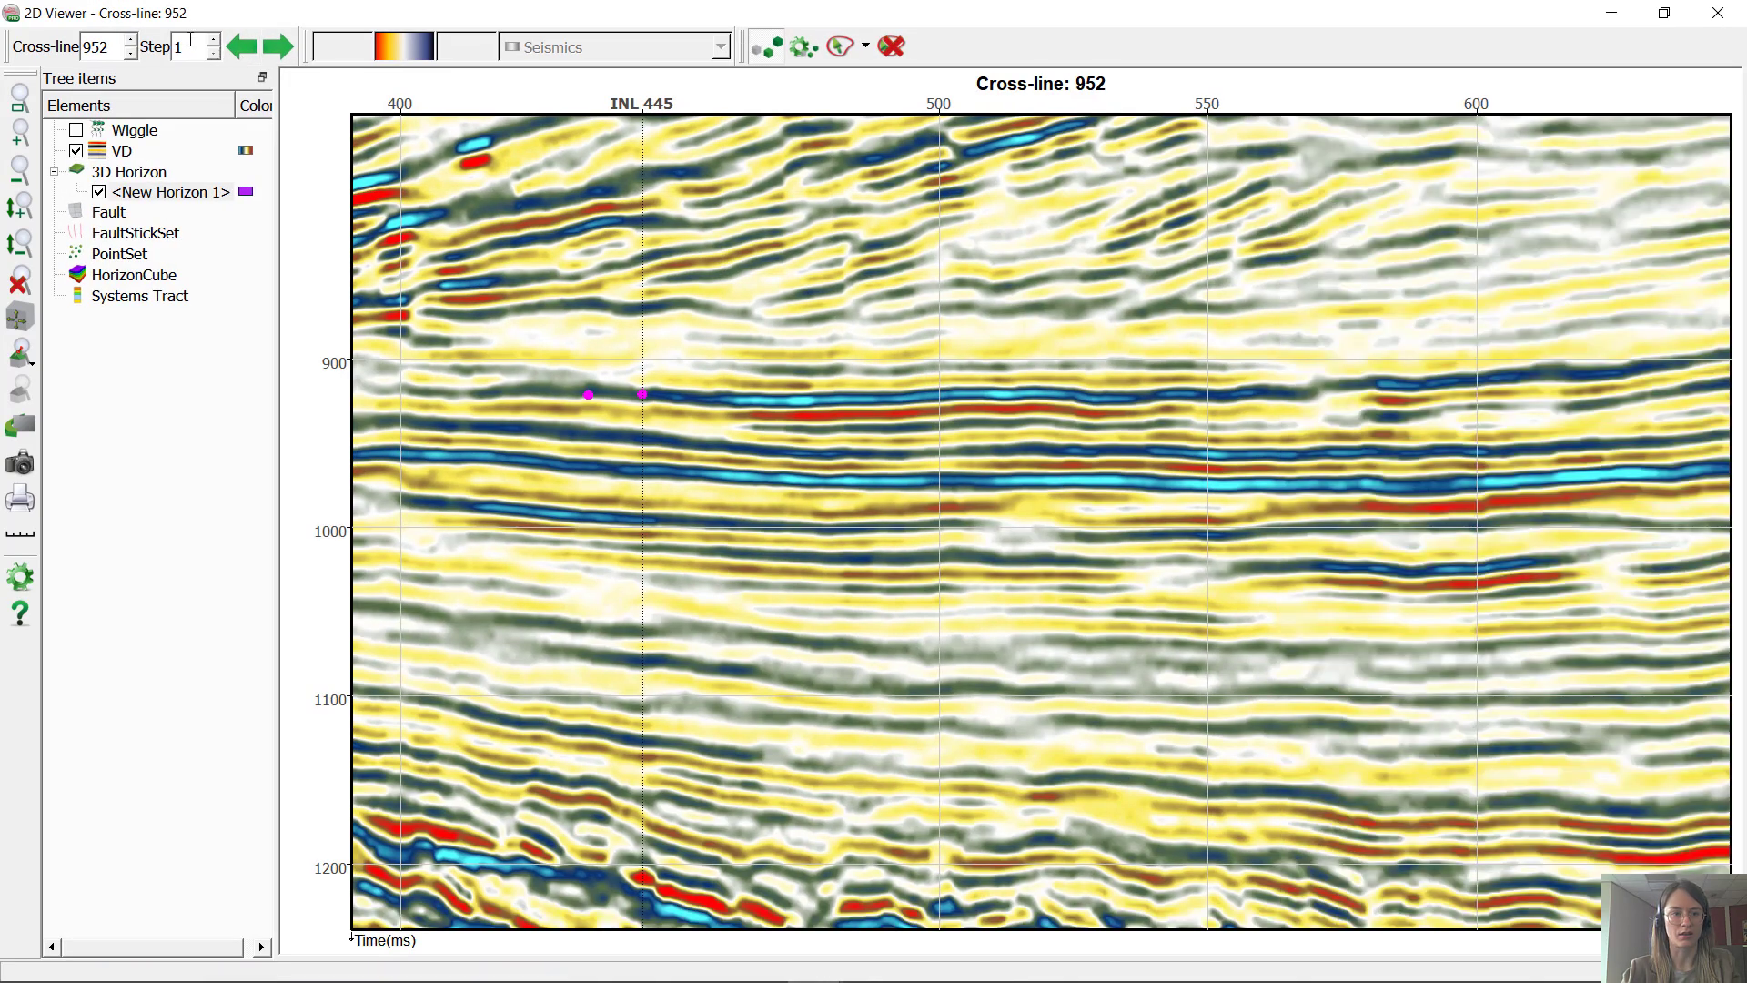
Step: Set the cross-line step to 10 and advance the viewer to cross-line 972
text(0)
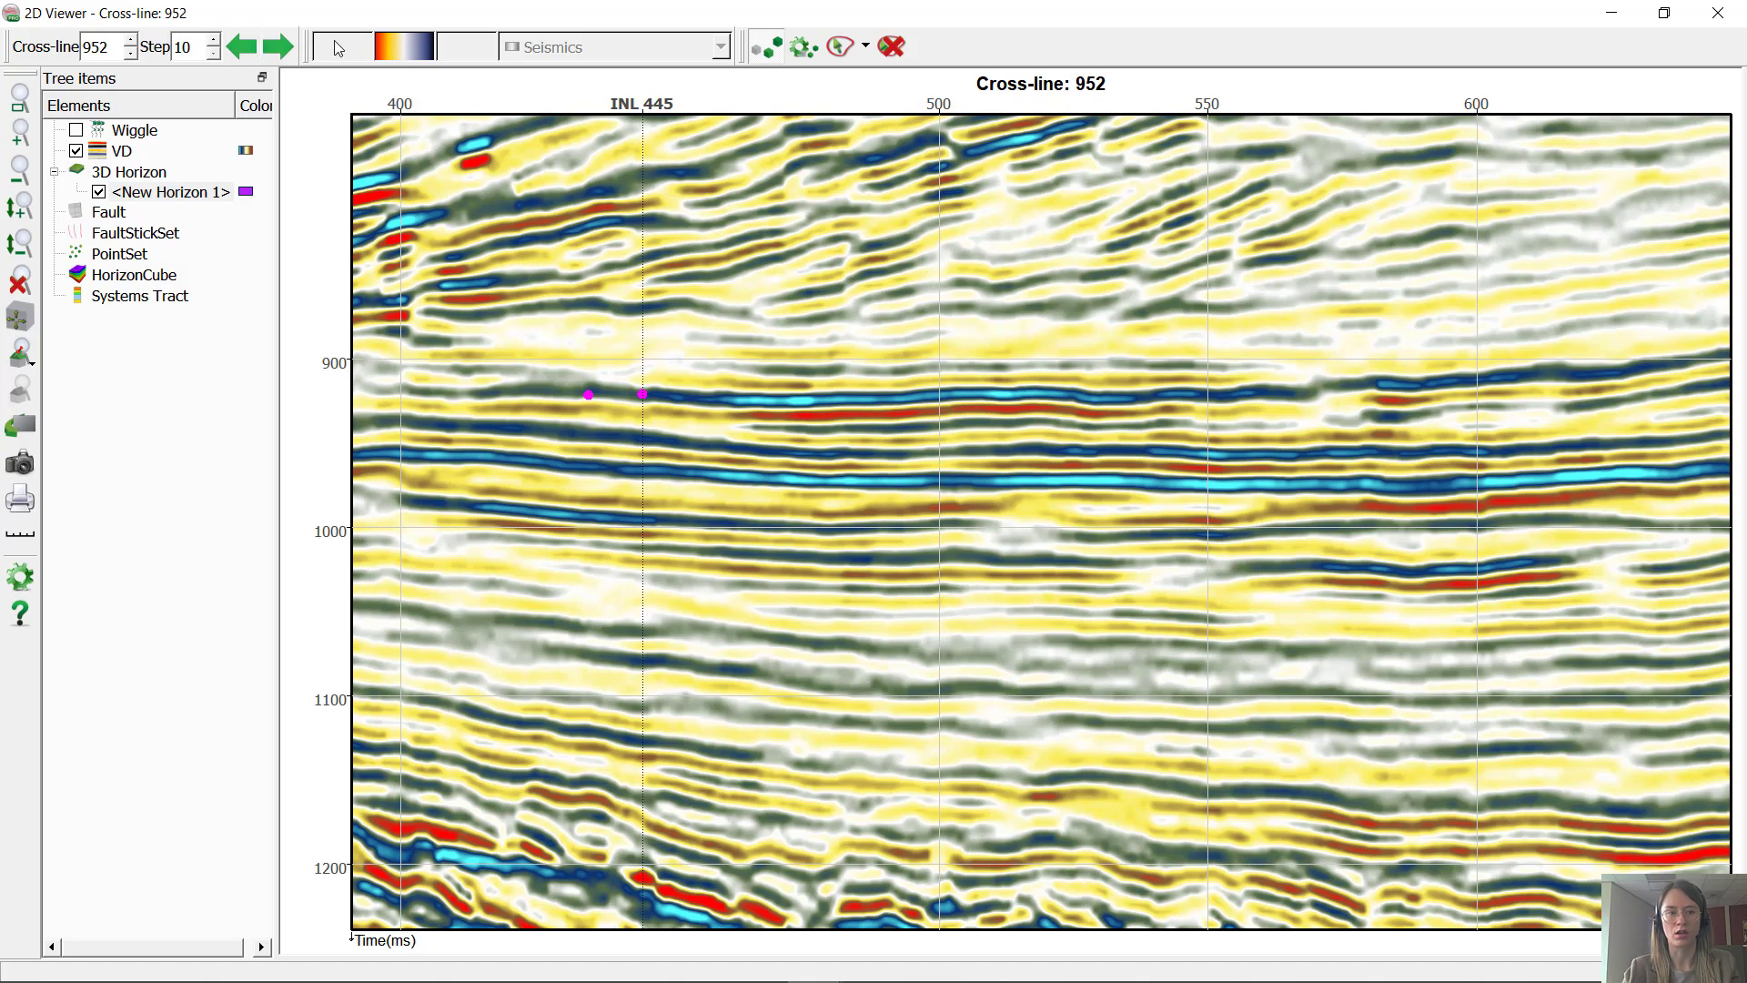
key(Return)
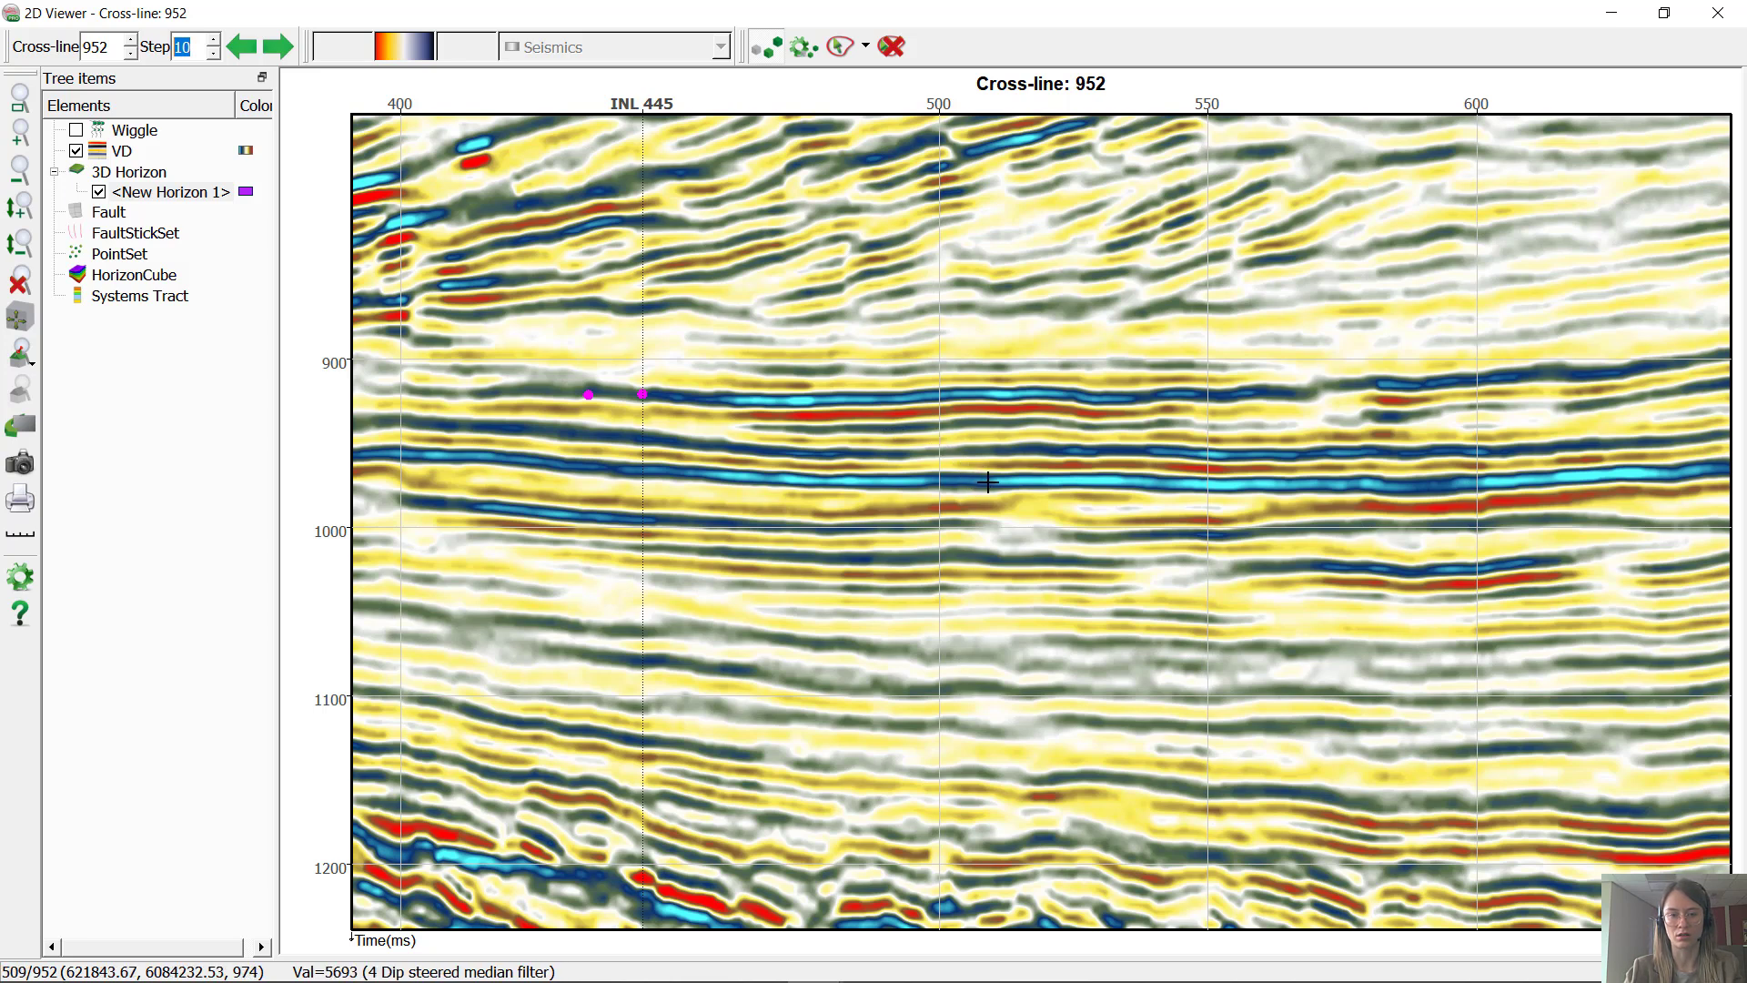
click(276, 48)
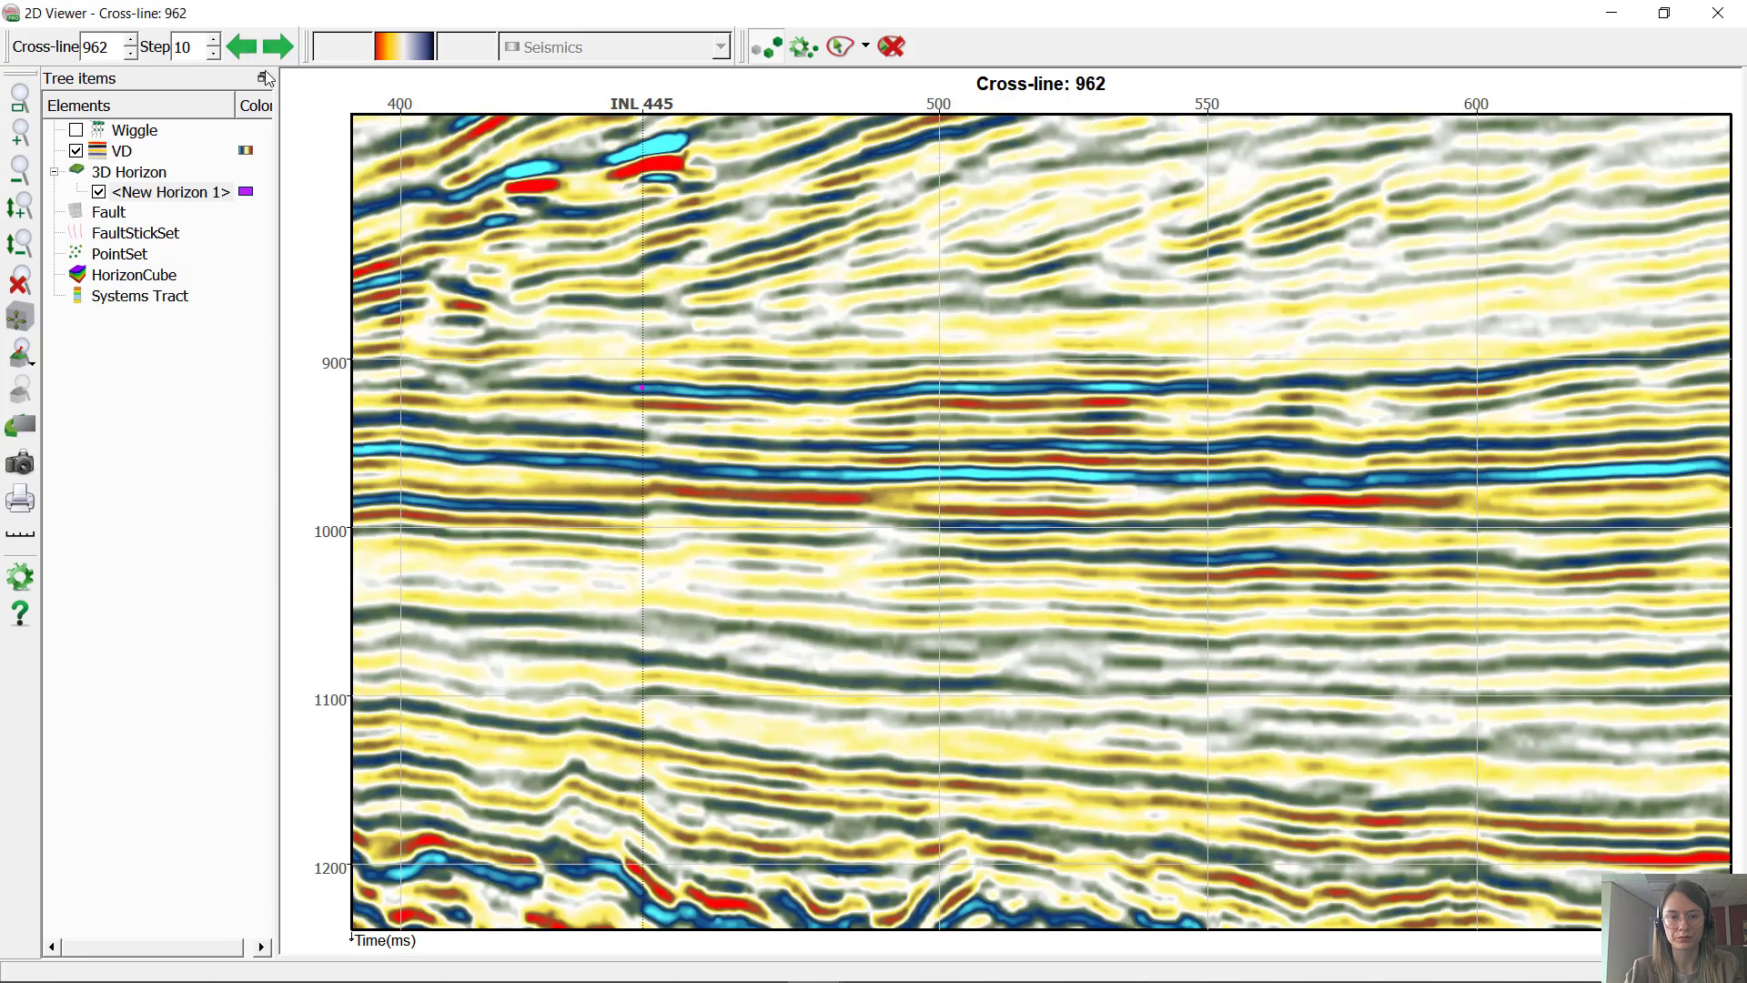
key(x)
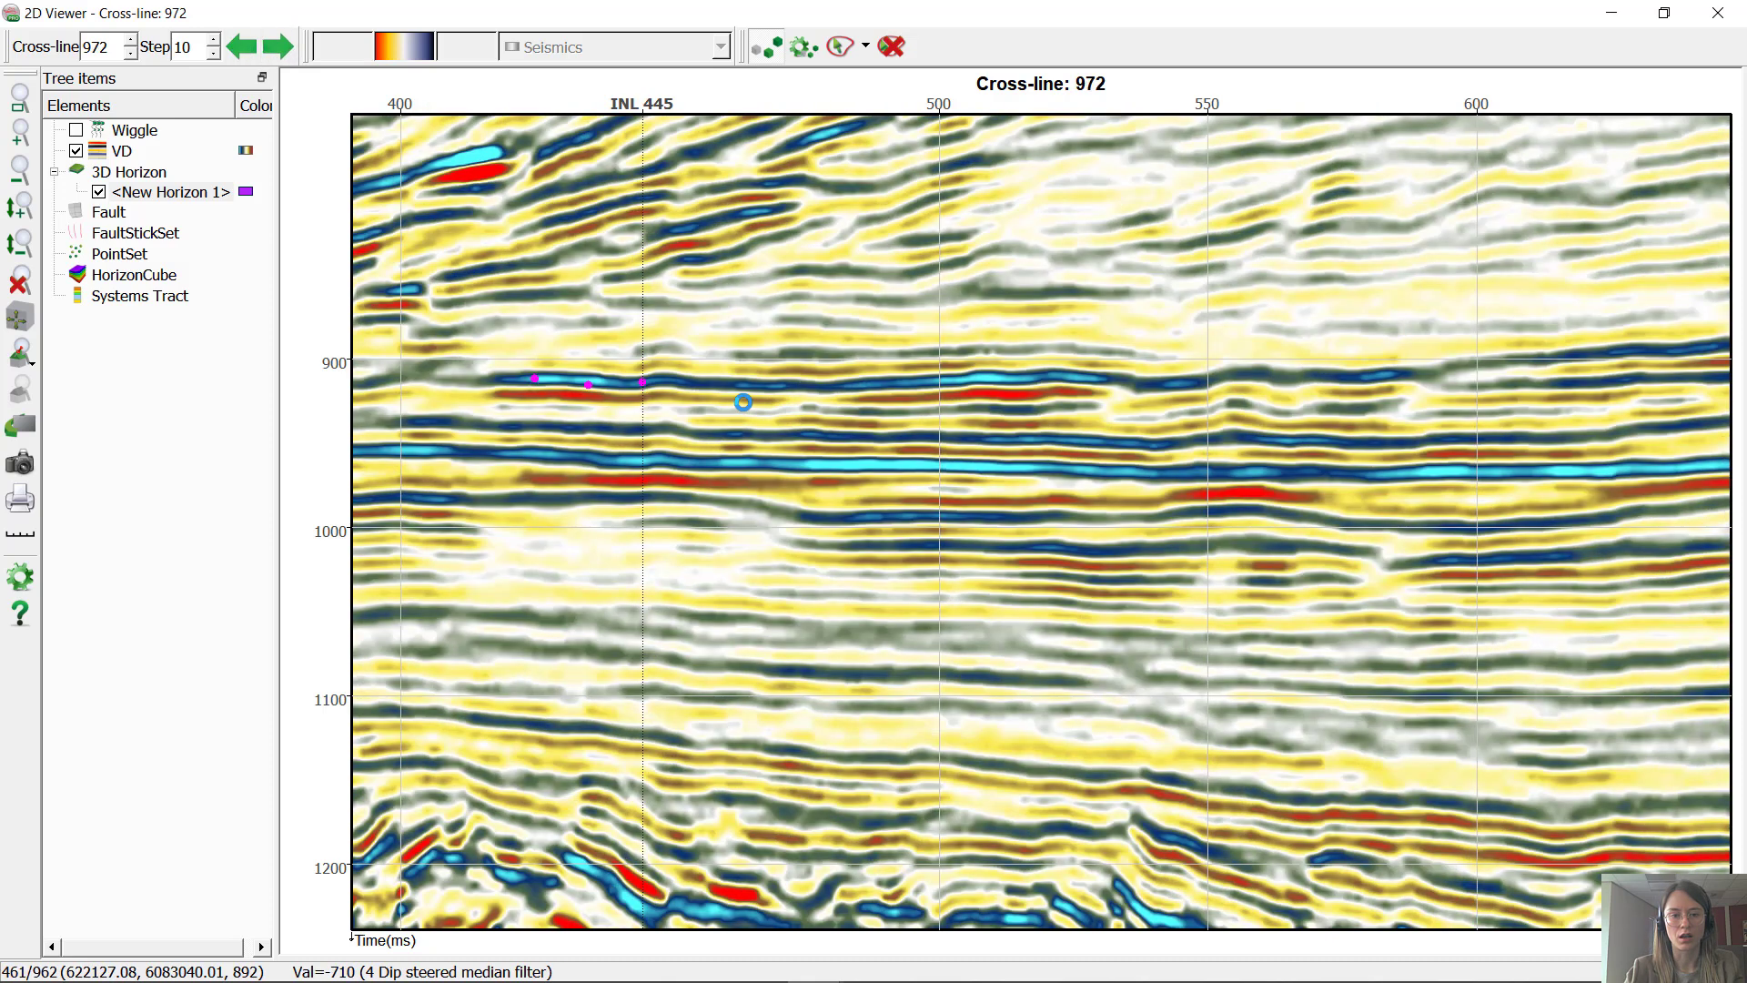
Step: Extend the horizon along the event near 910 ms on cross-line 972 with seeds near in-lines 477, 520 and 567
scroll(635, 382, up, 1)
scroll(635, 382, up, 2)
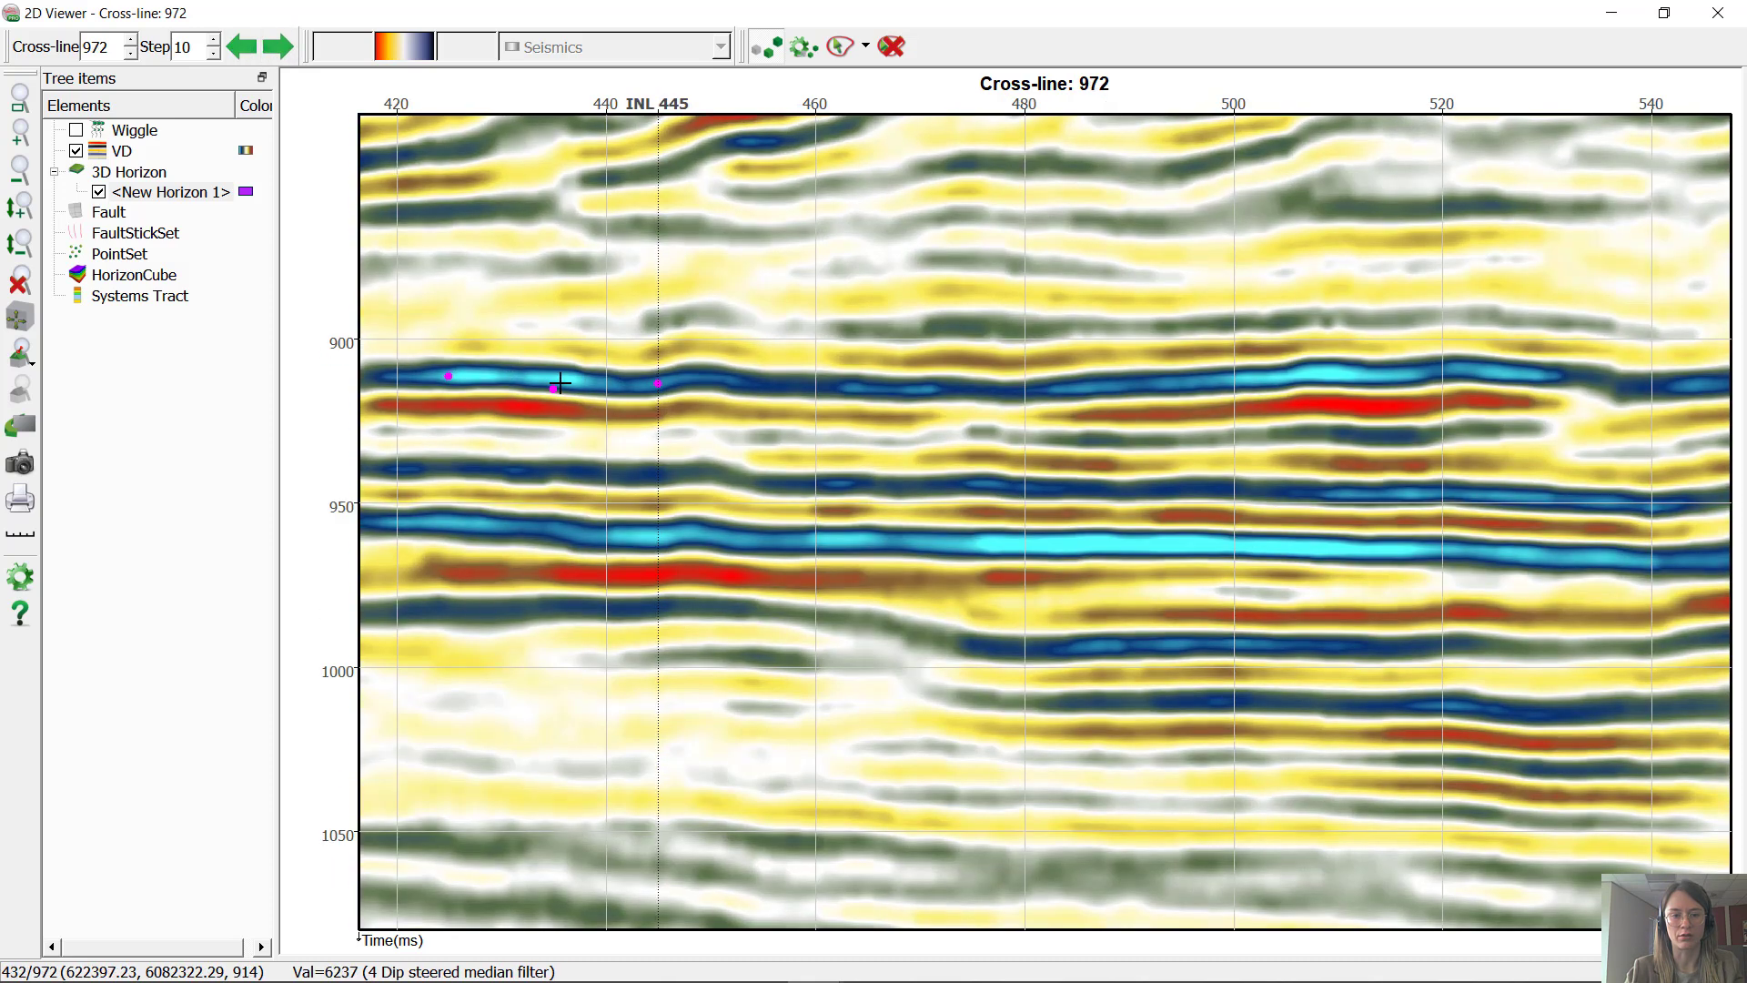
click(997, 398)
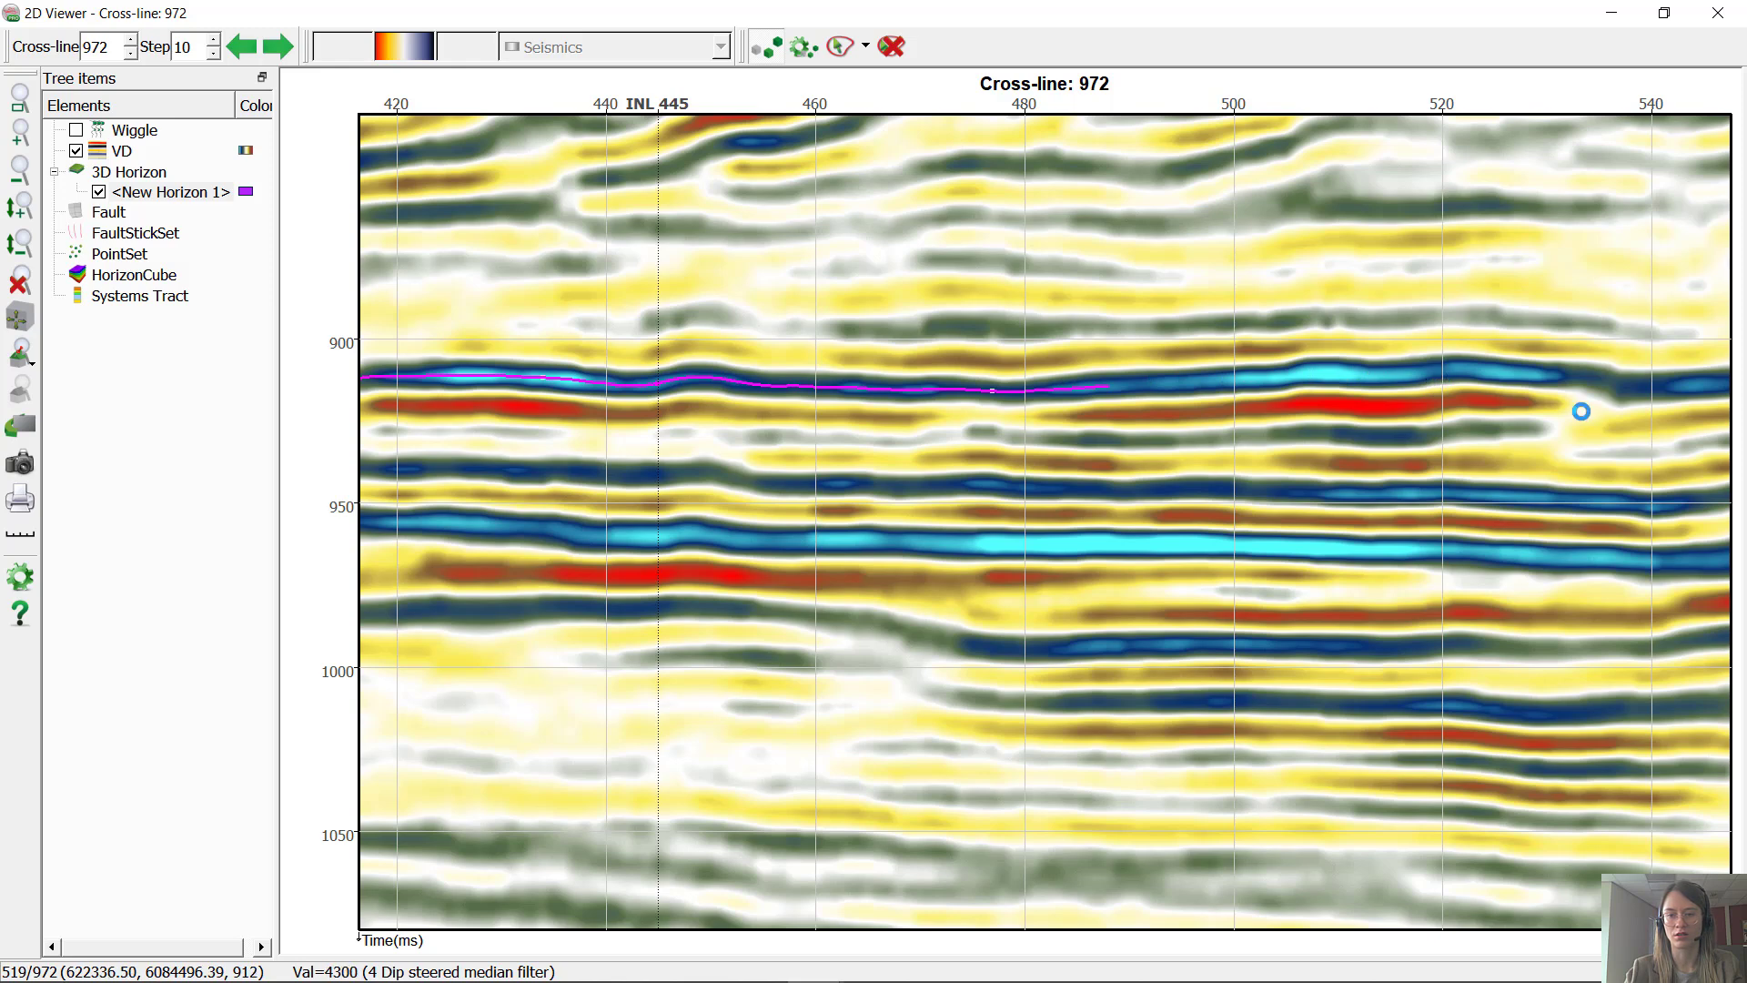
scroll(1552, 445, down, 3)
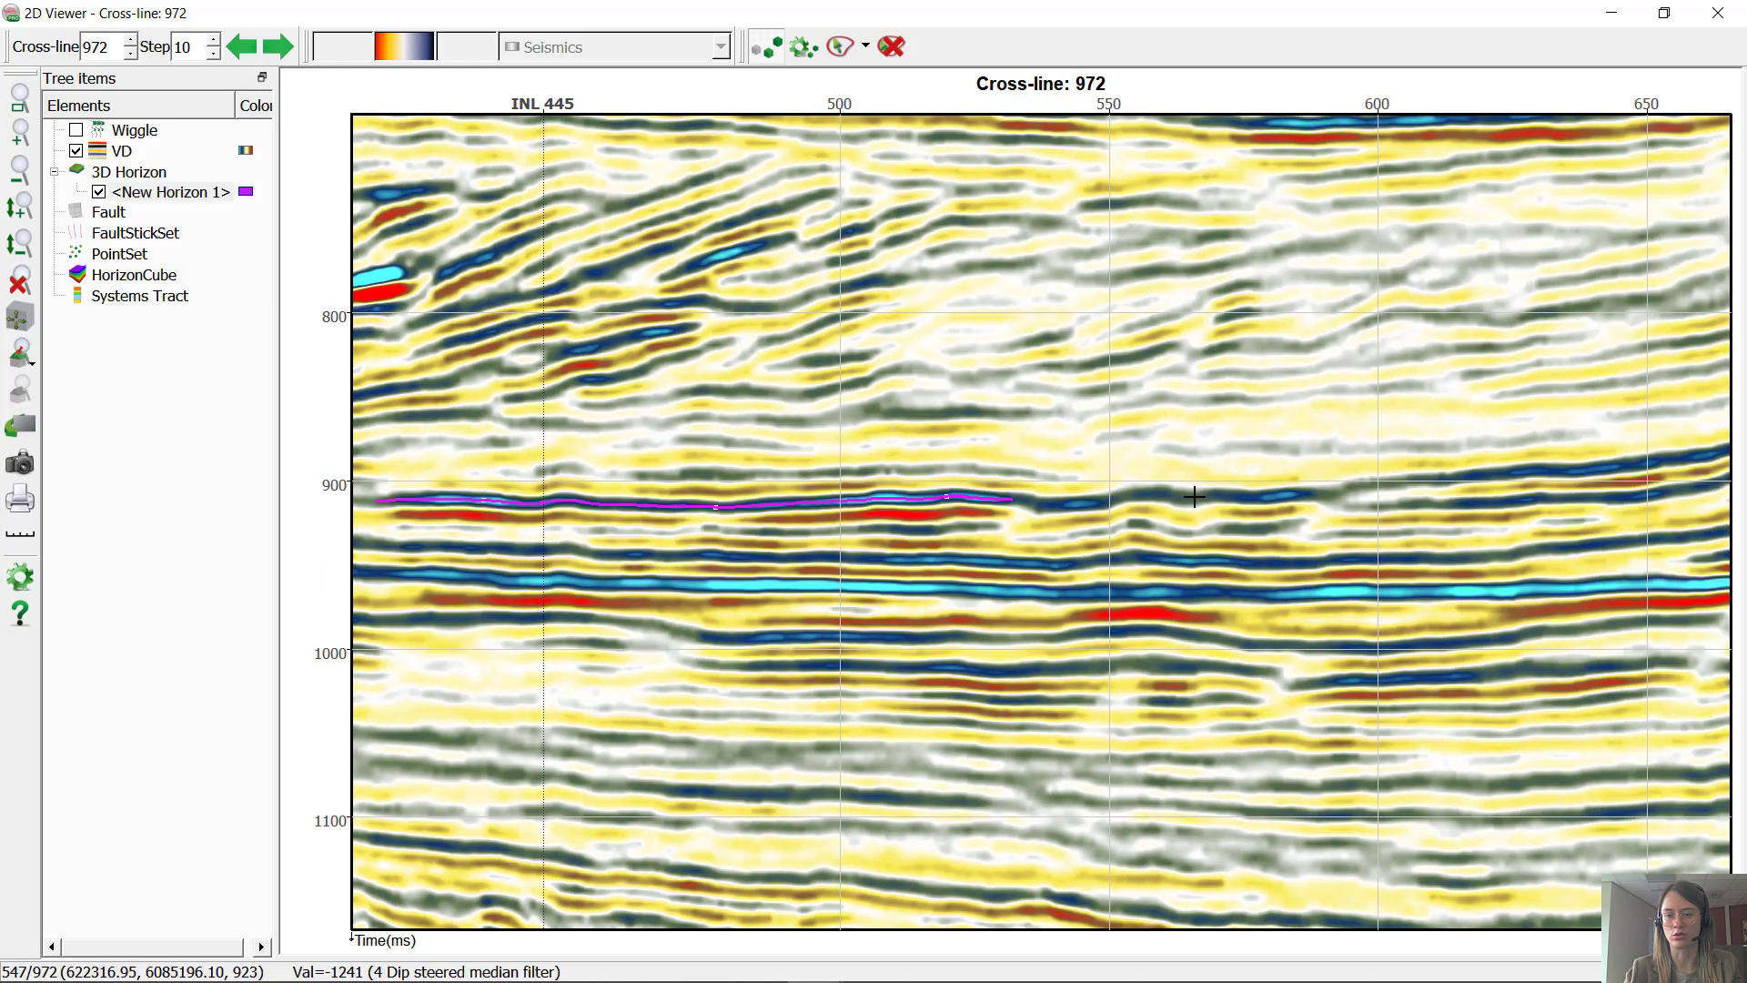
click(1195, 497)
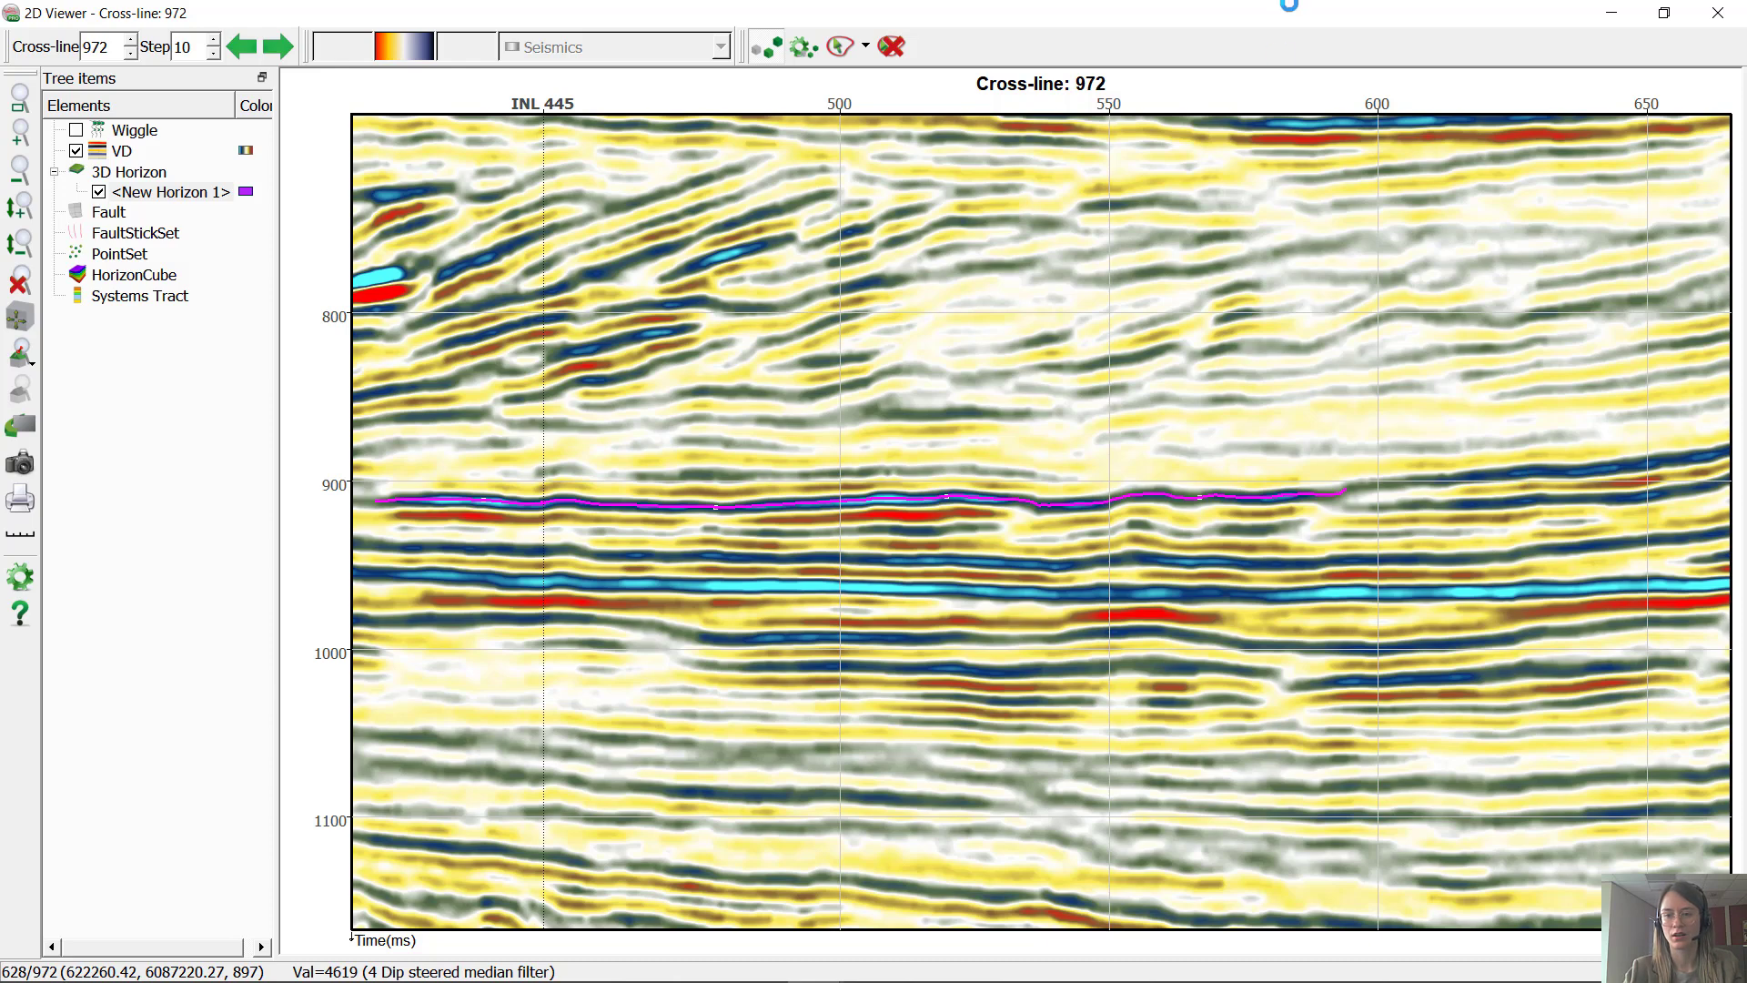
Step: Shrink the cross-line viewer out of the way and show the basemap of Scene 1 maximized
double_click(1373, 20)
drag(1281, 13, 1158, 242)
click(635, 198)
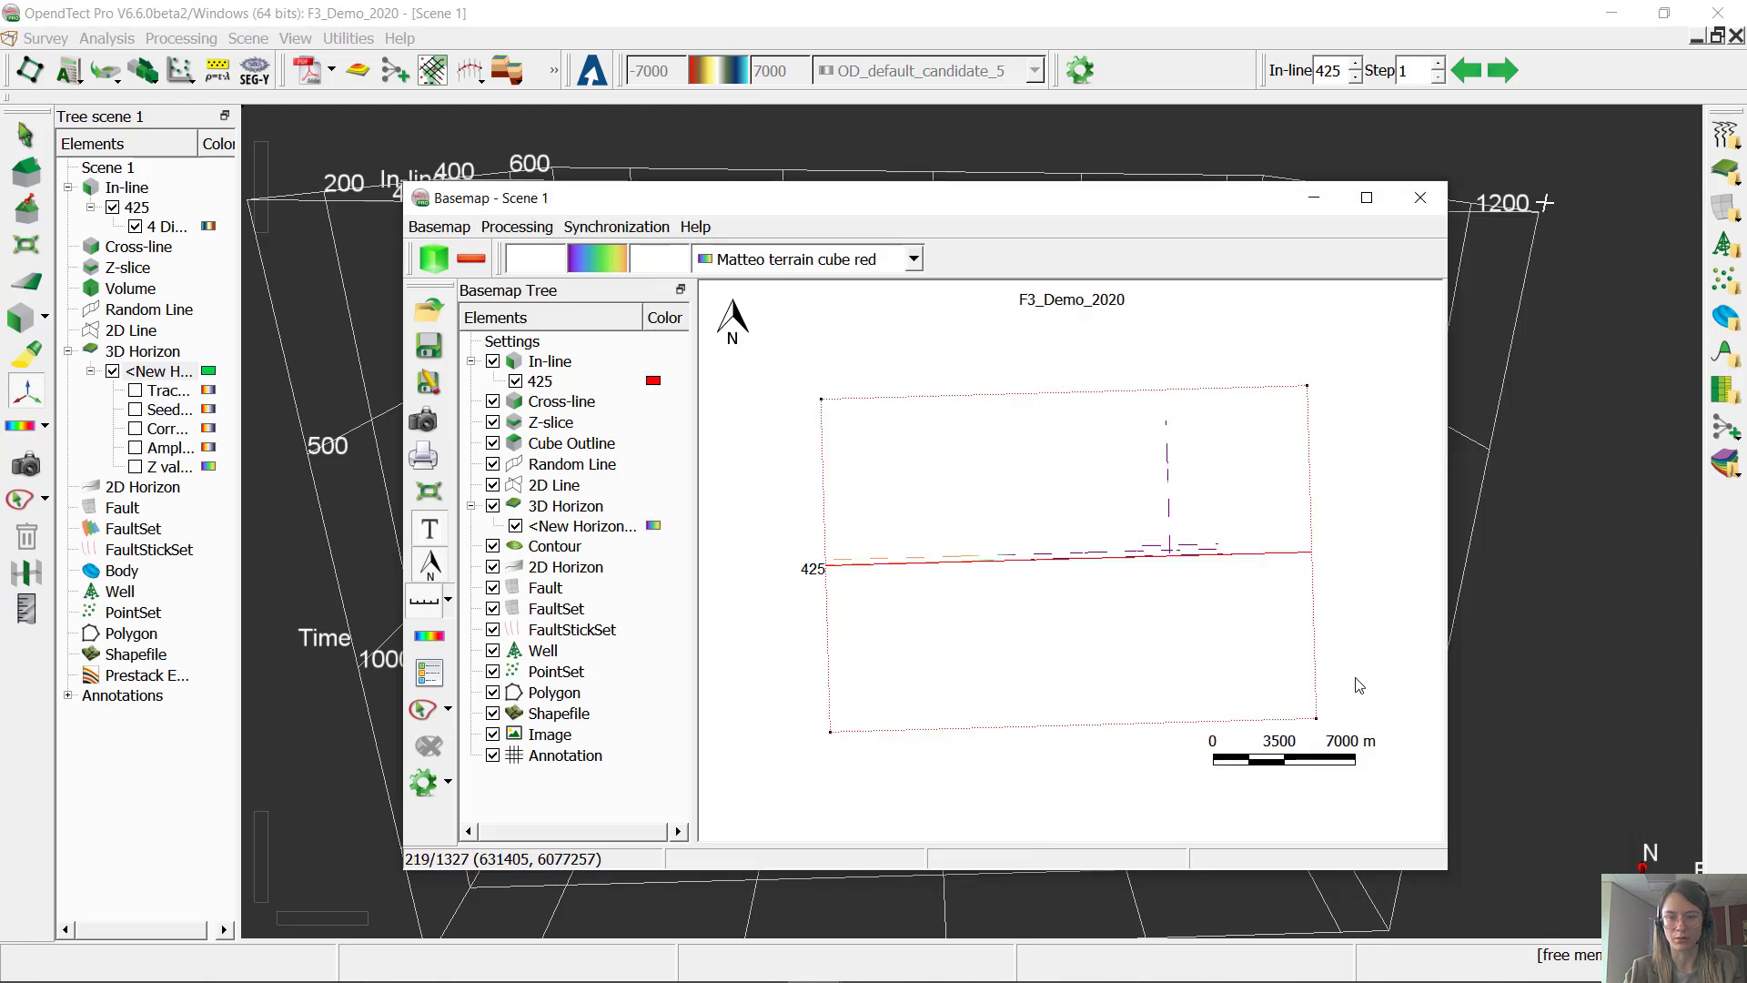
click(1367, 198)
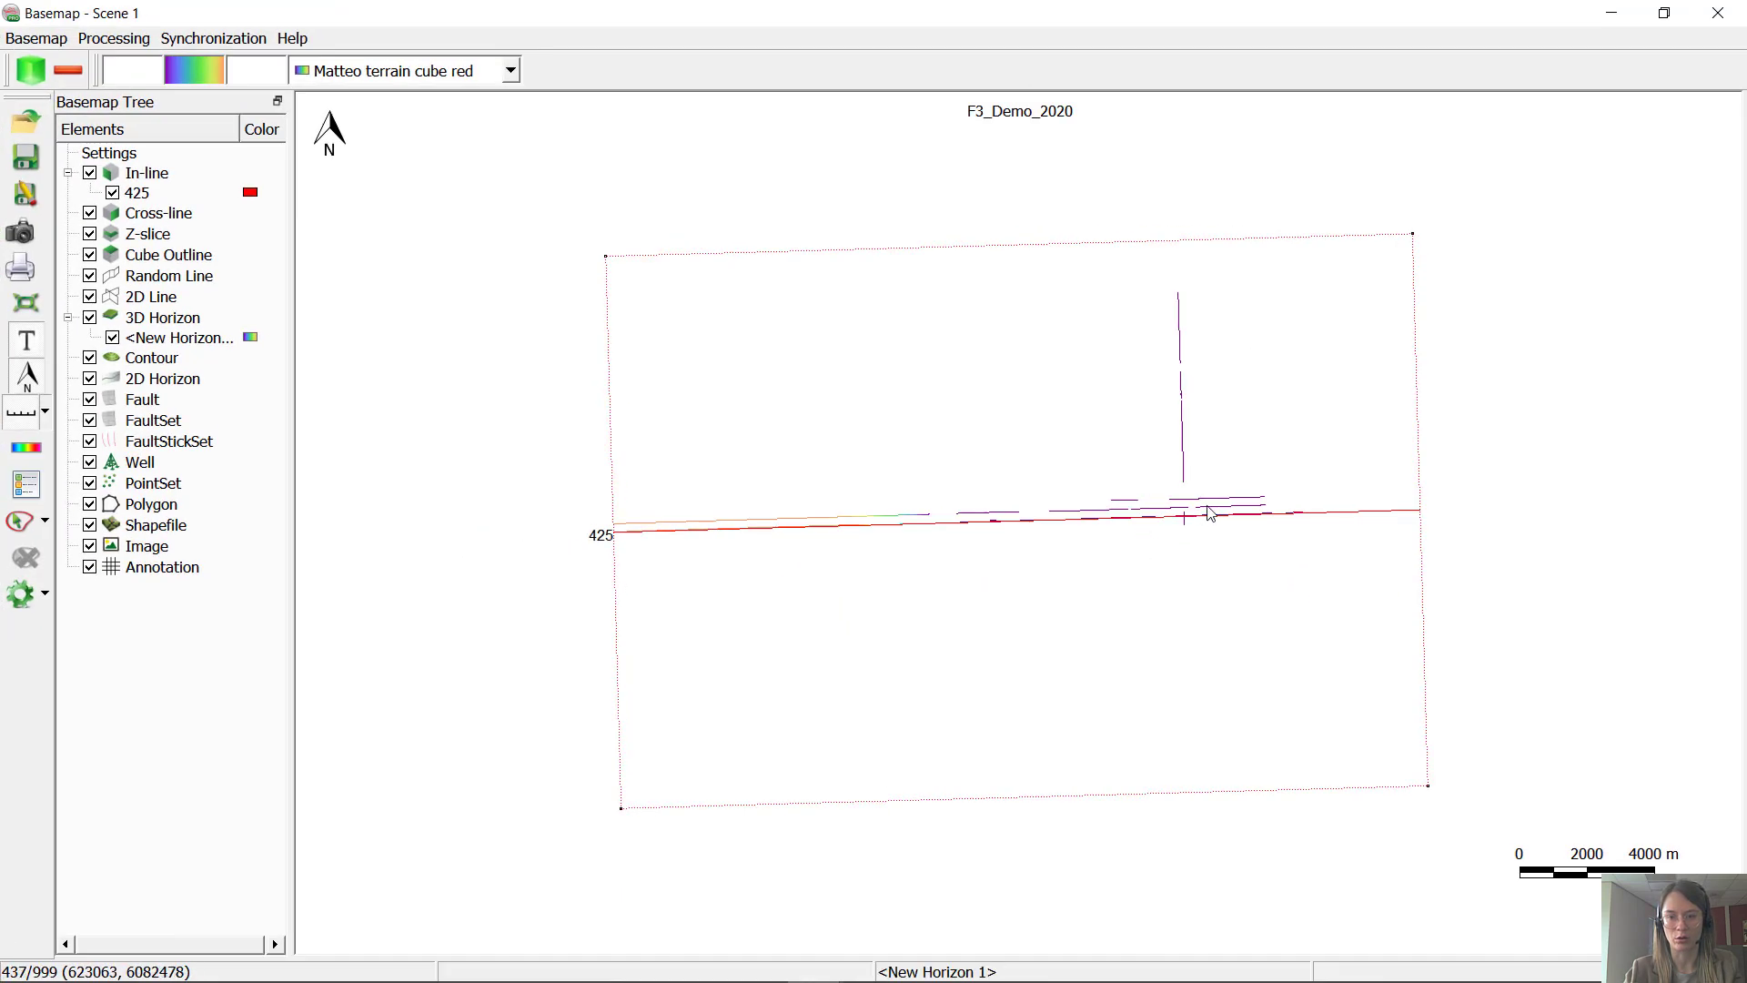
Step: Examine the new horizon's tracked segments on the basemap around in-line 425 and the crossing cross-line, then restore the basemap window
scroll(1210, 514, up, 2)
scroll(1248, 526, up, 2)
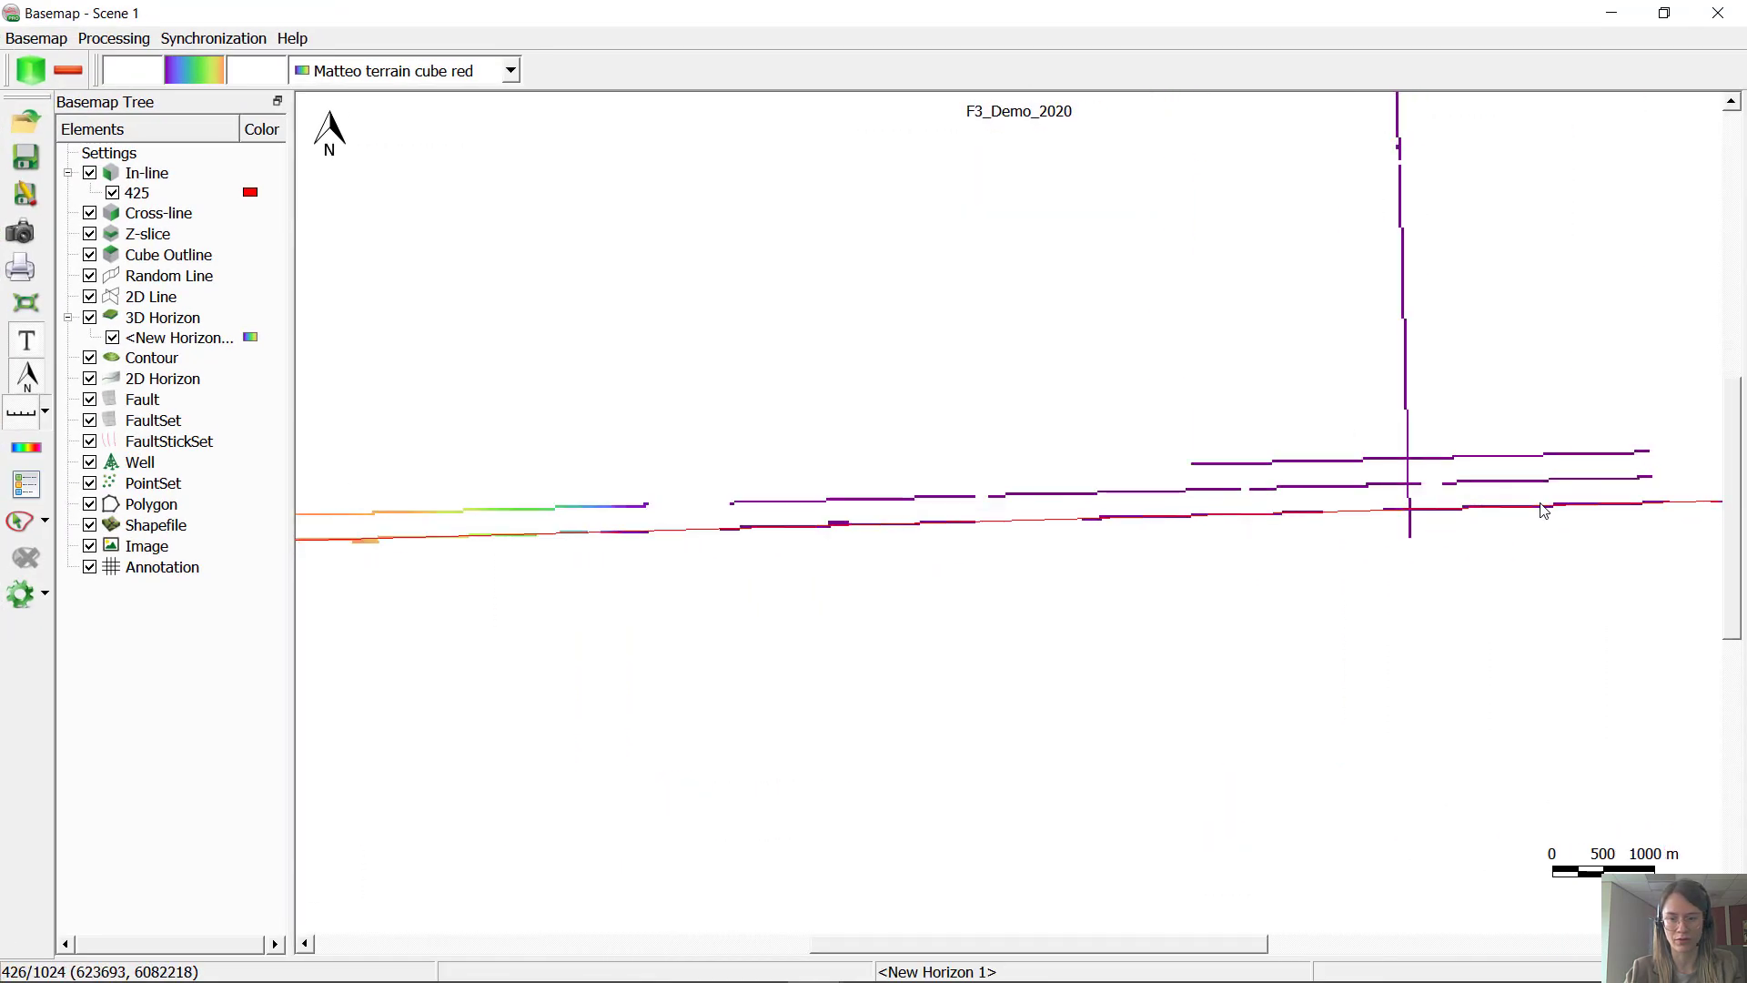
click(182, 337)
scroll(1341, 521, down, 1)
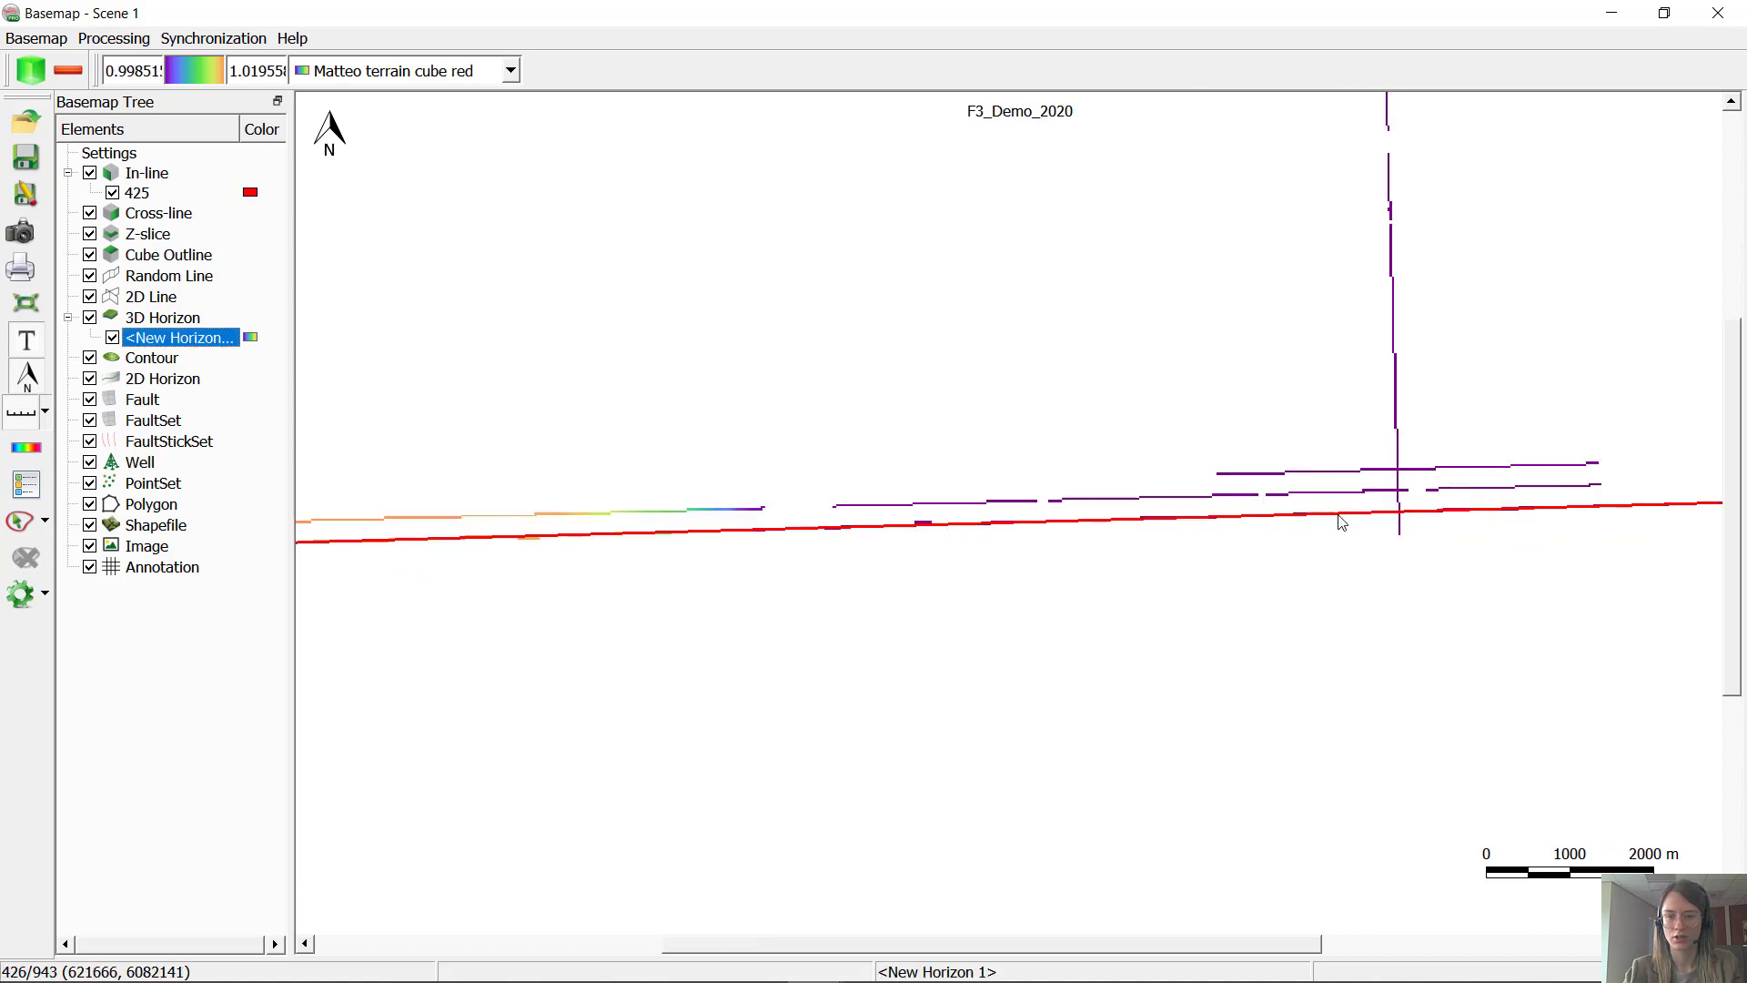
scroll(1415, 542, up, 2)
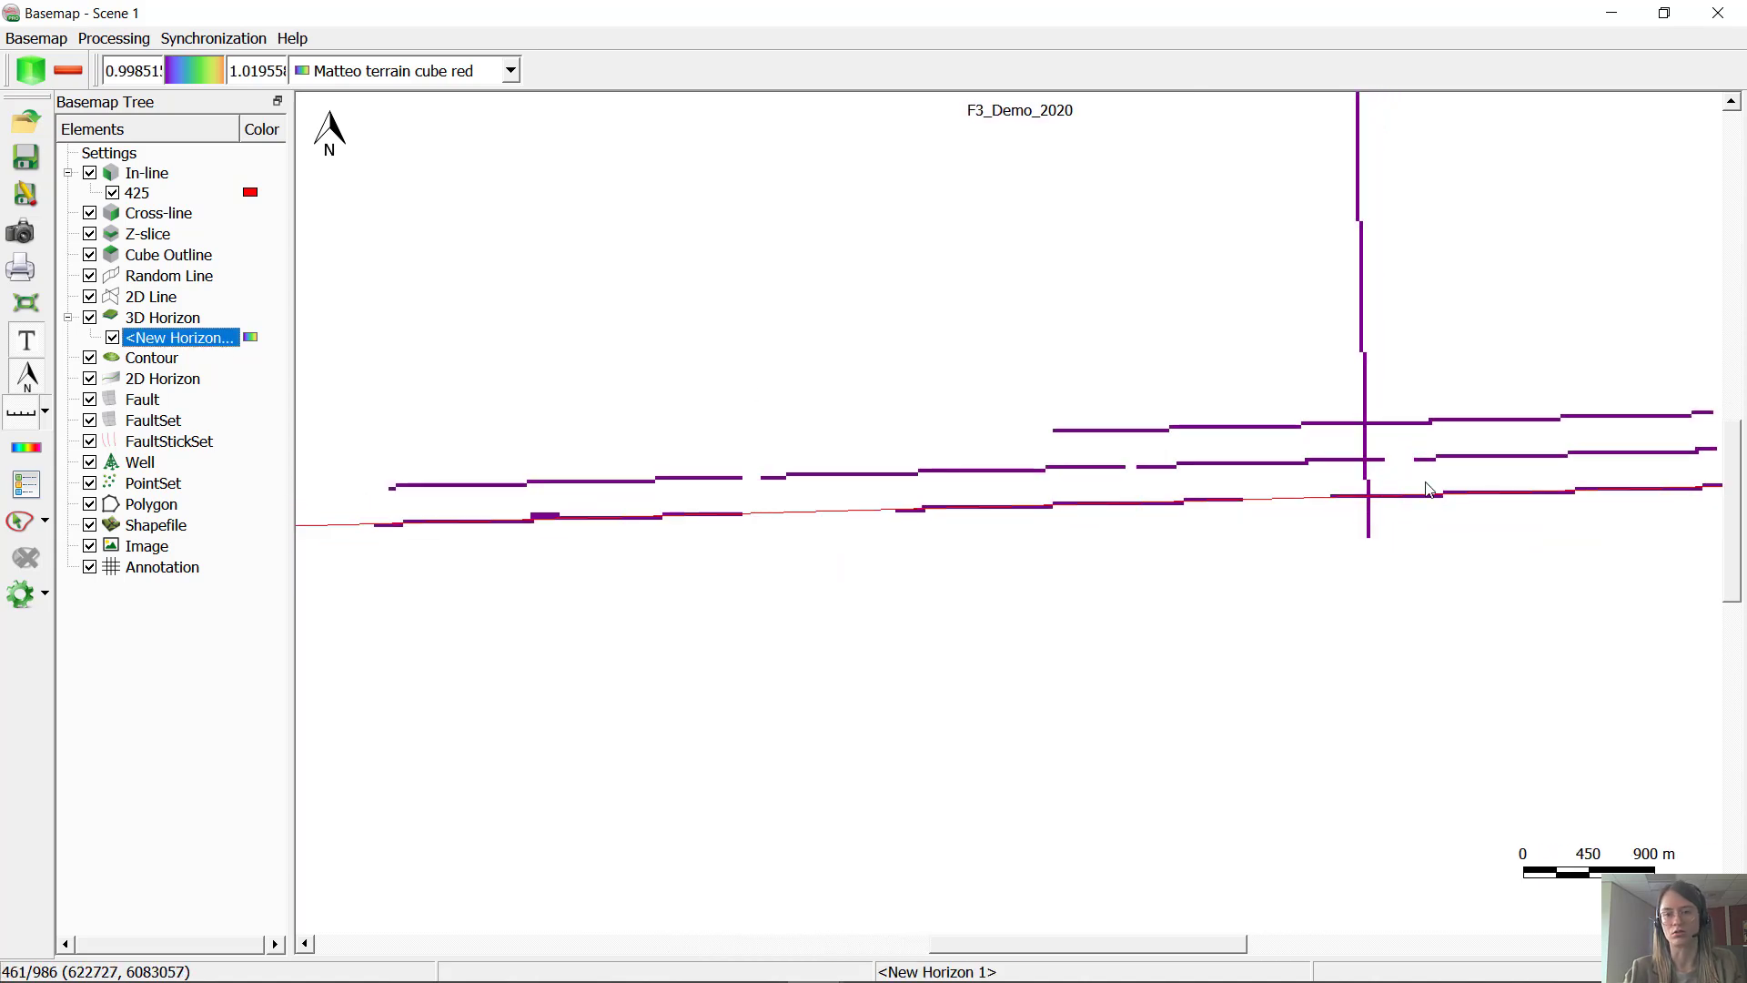
scroll(1507, 577, down, 2)
scroll(1510, 578, down, 2)
scroll(1476, 468, up, 2)
scroll(1478, 473, down, 1)
scroll(1476, 472, up, 3)
drag(1474, 483, 1525, 580)
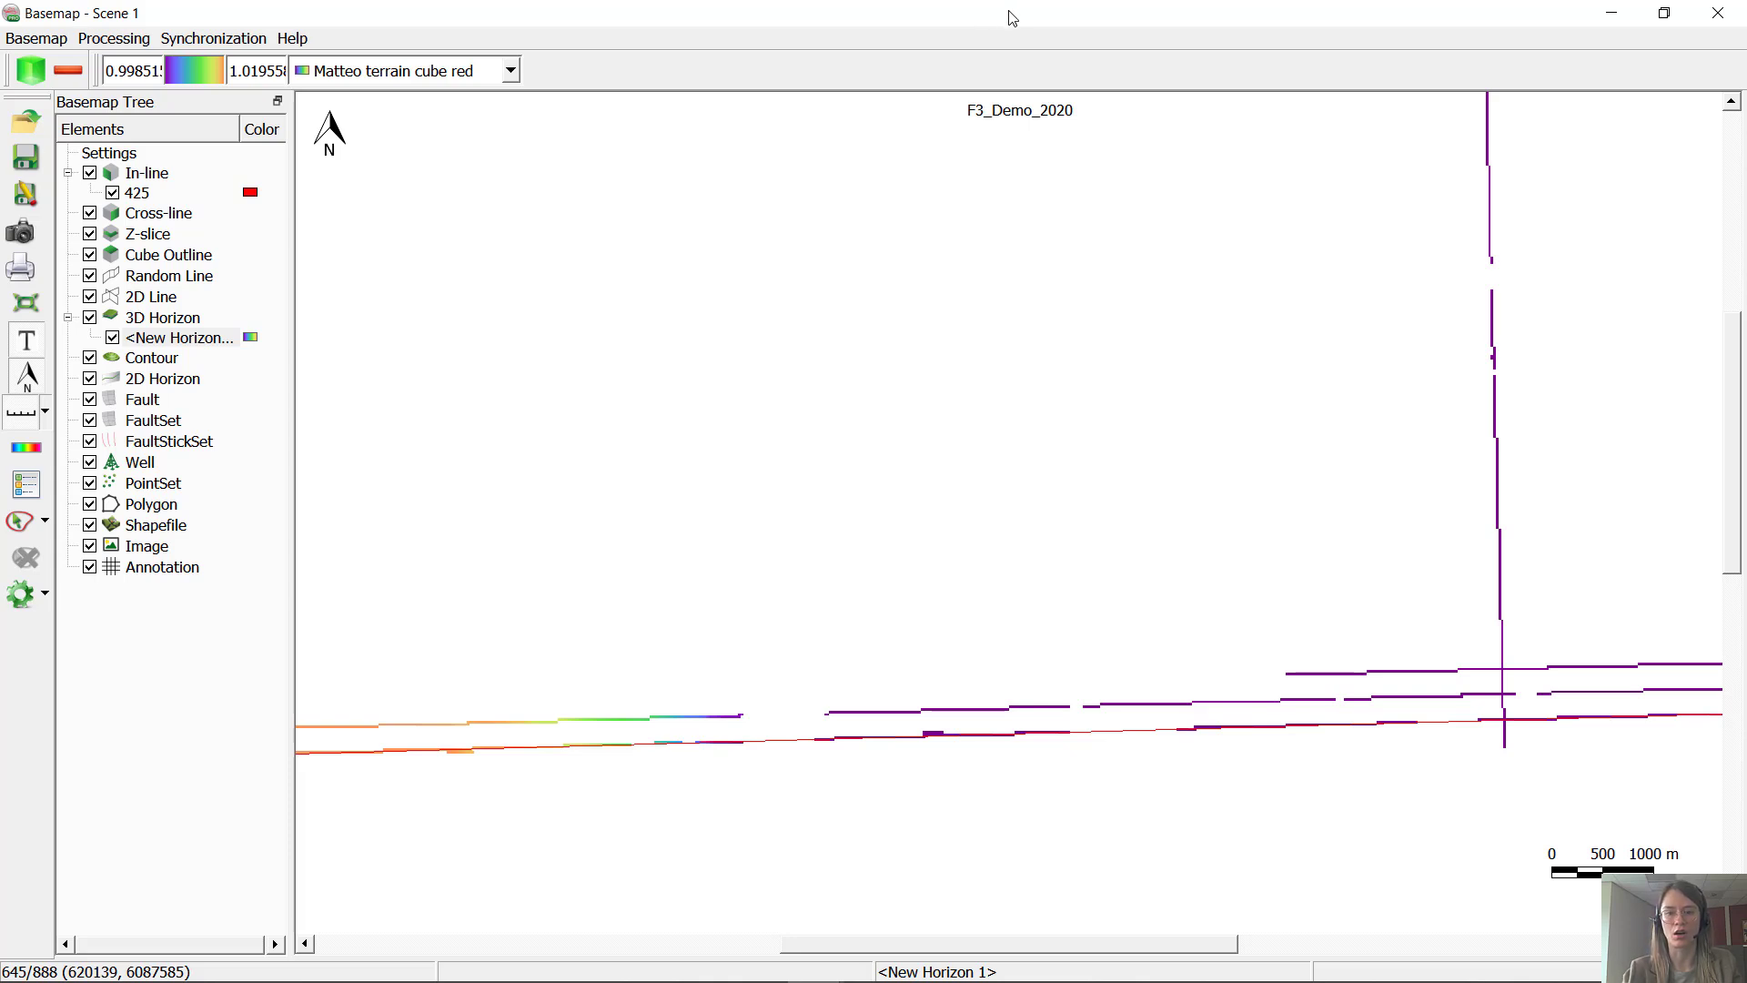
double_click(1109, 10)
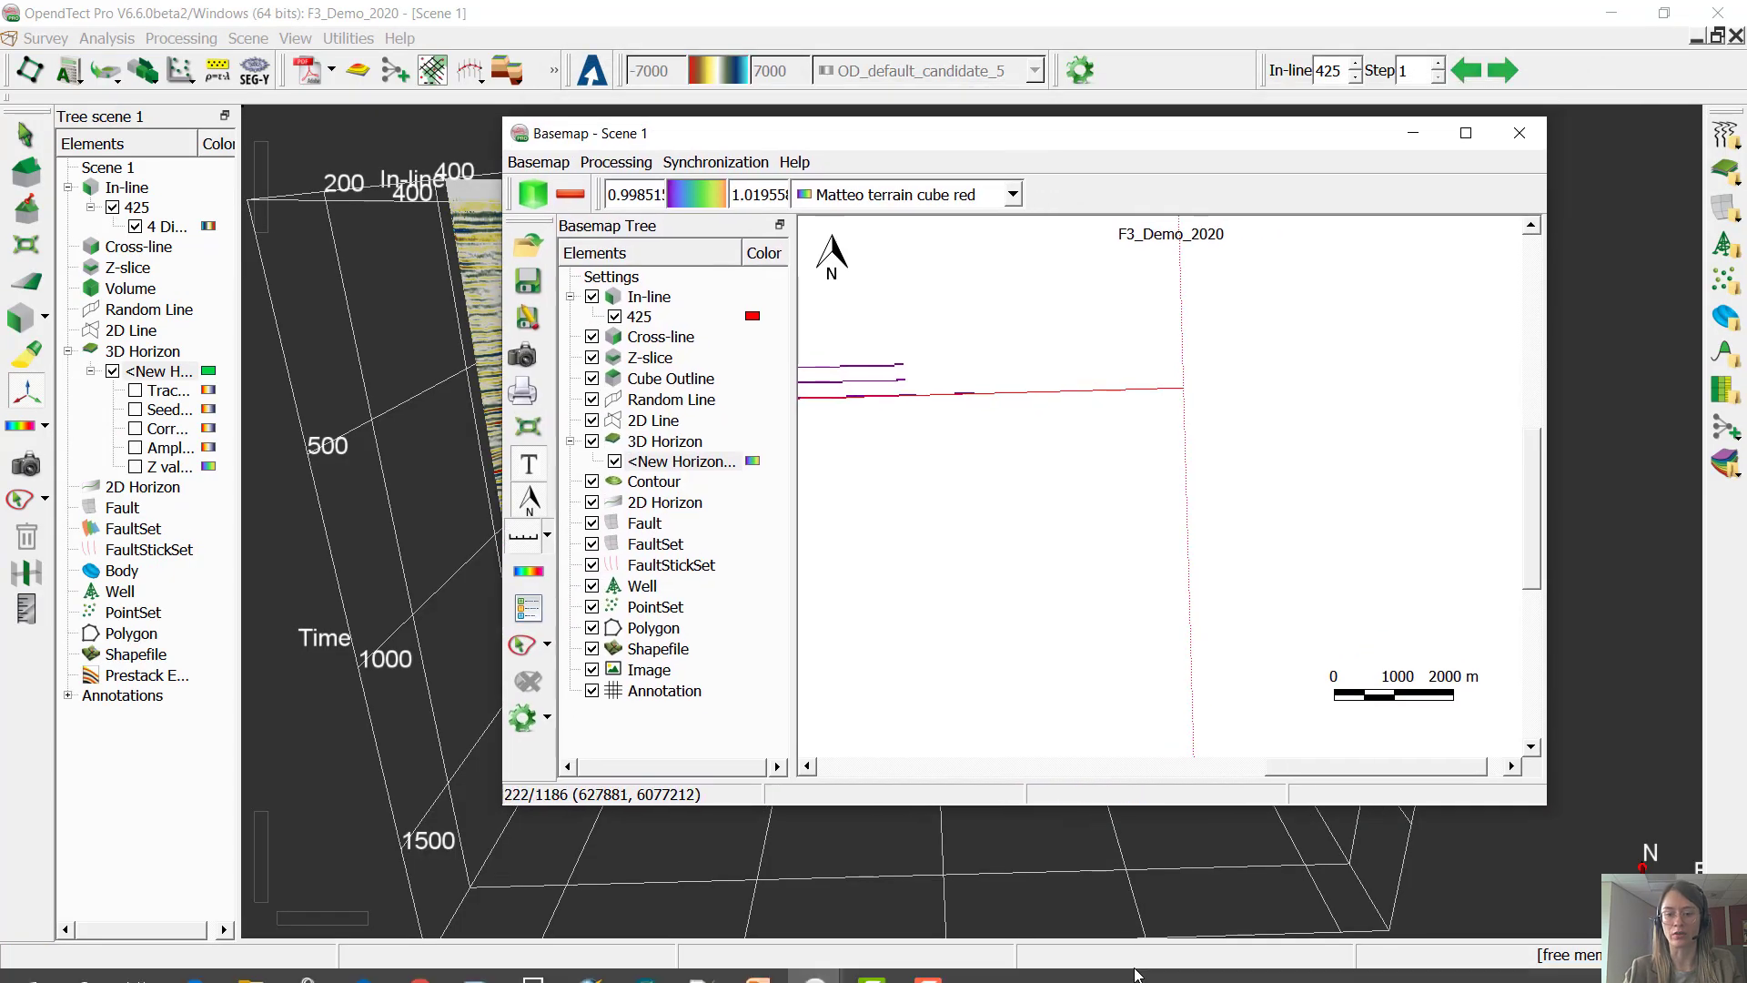